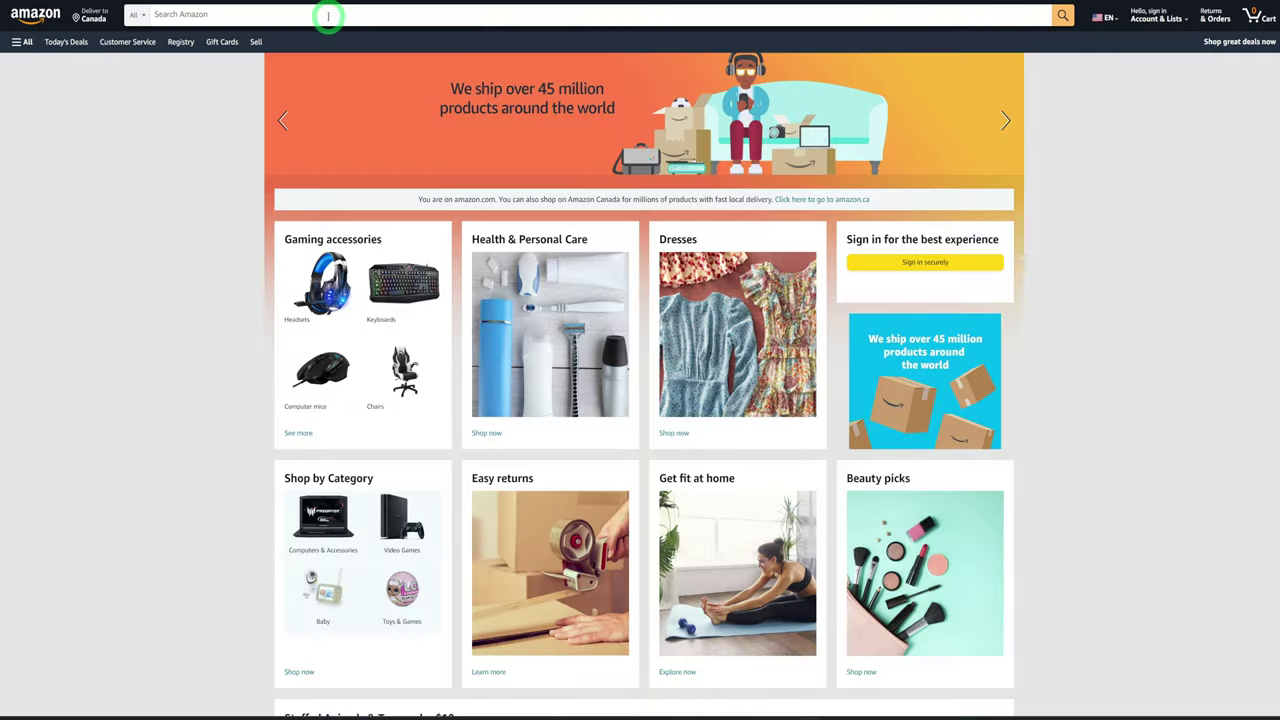
# Search Amazon for 'maze activity book for kids ages 4-8' and browse the results
pyautogui.click(333, 20)
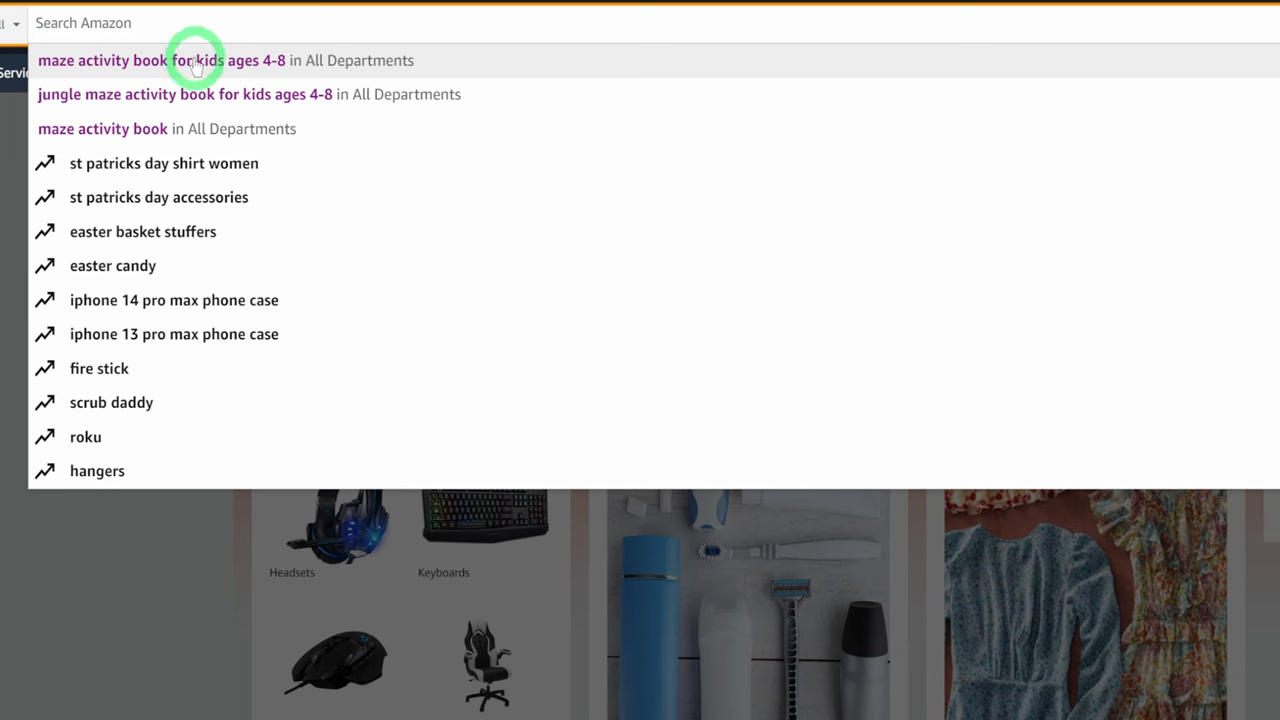
pyautogui.click(196, 60)
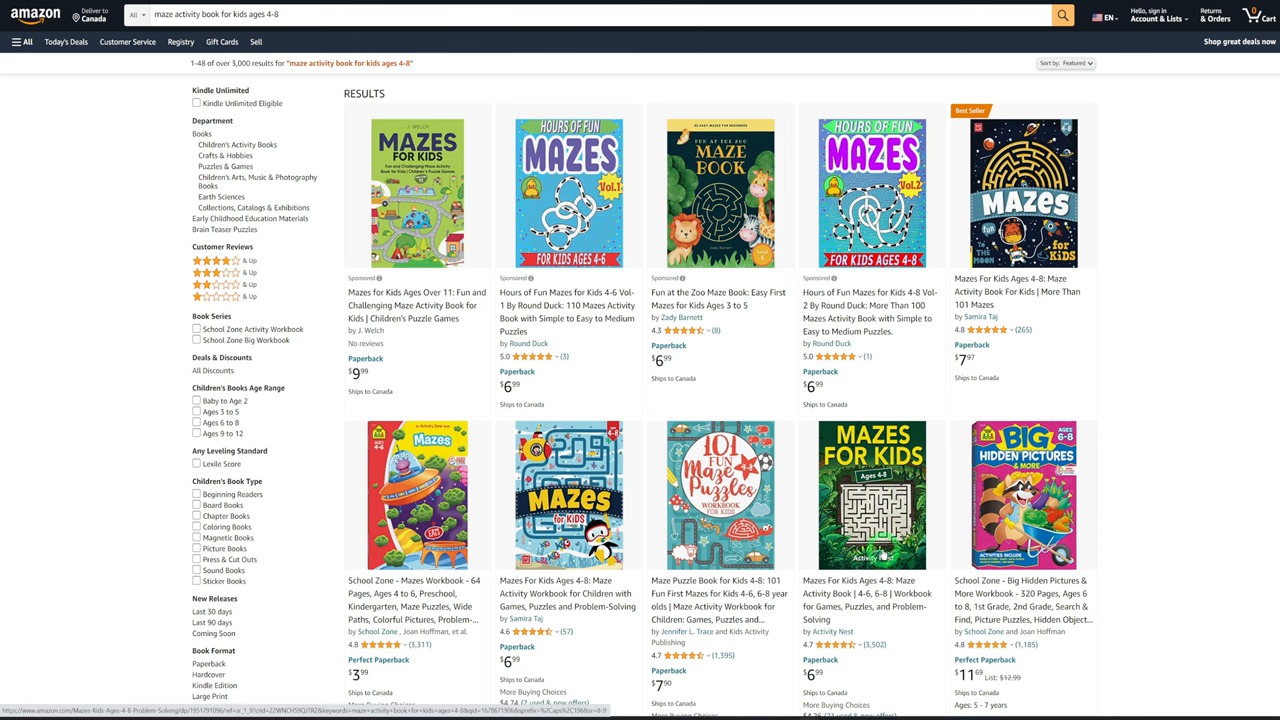
pyautogui.click(916, 548)
pyautogui.scroll(-3, 916, 548)
pyautogui.scroll(-3, 916, 548)
pyautogui.scroll(-2, 916, 548)
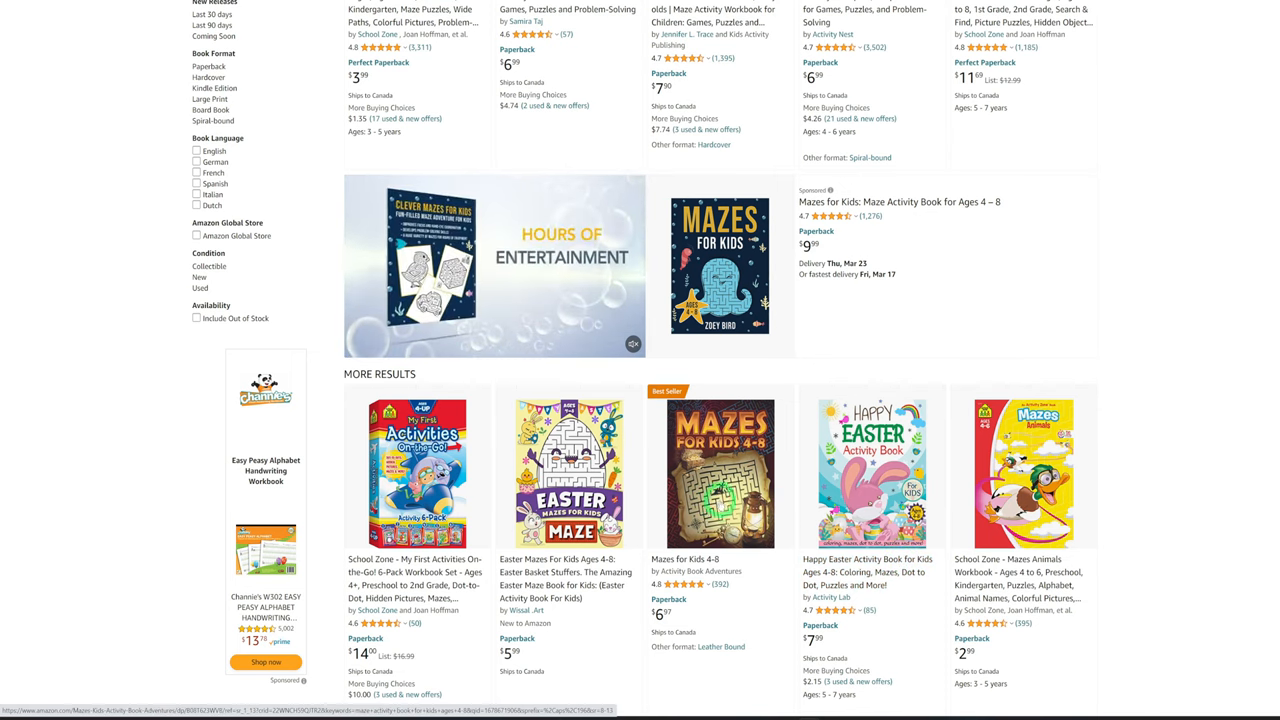
pyautogui.scroll(3, 762, 512)
pyautogui.scroll(5, 700, 450)
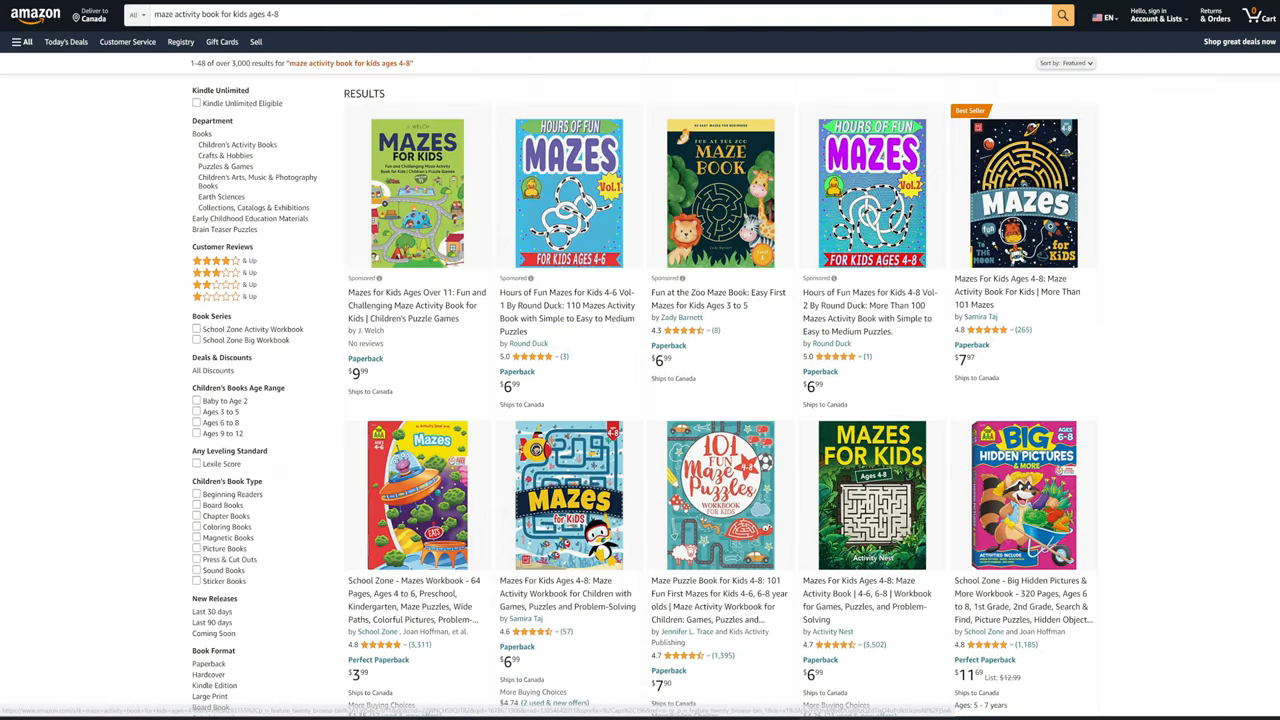
# Narrow the search to jungle maze activity books for kids
pyautogui.click(155, 14)
pyautogui.write('jungle')
pyautogui.press('Return')
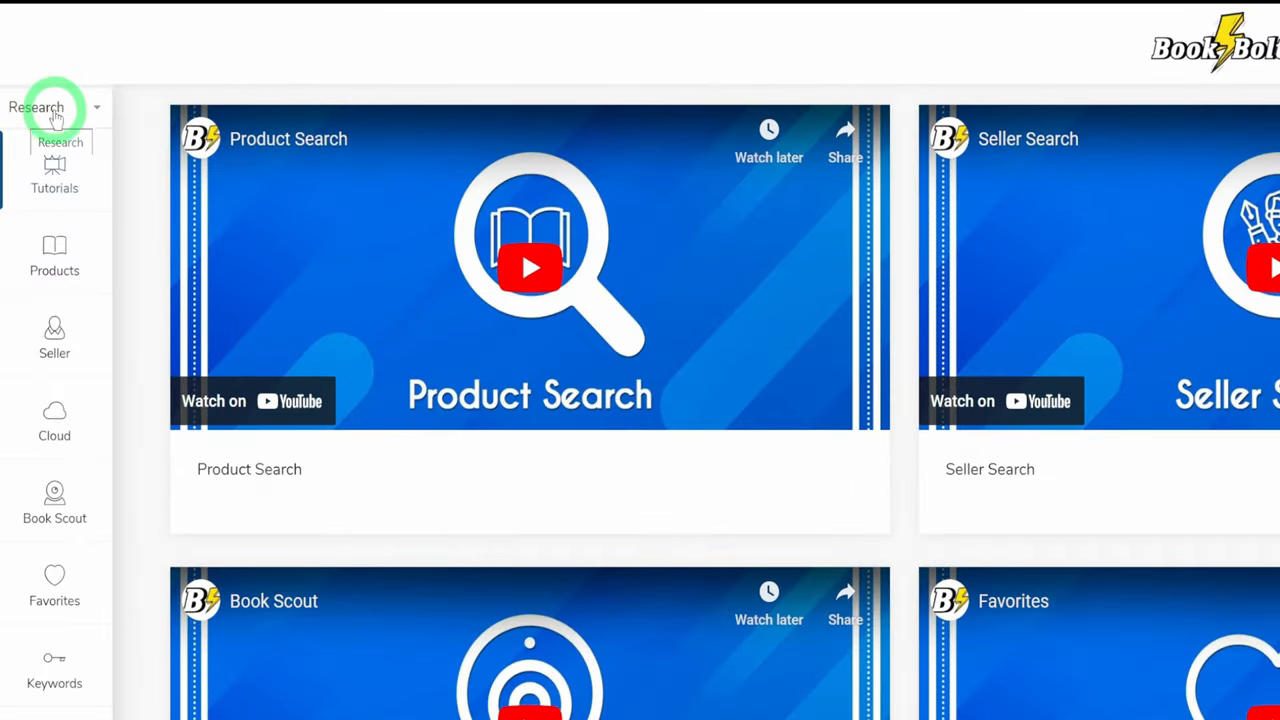
# Run a Cloud bestseller search limited to the Activity Book category
pyautogui.click(55, 438)
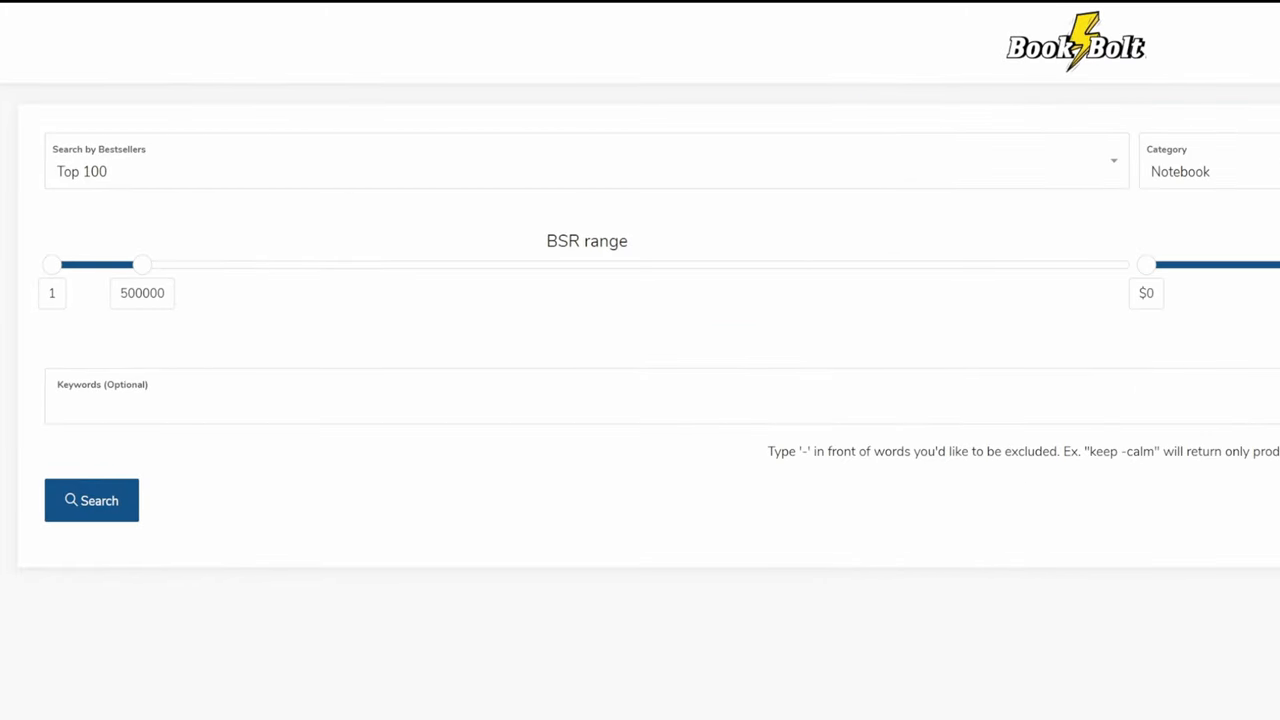
pyautogui.click(1215, 171)
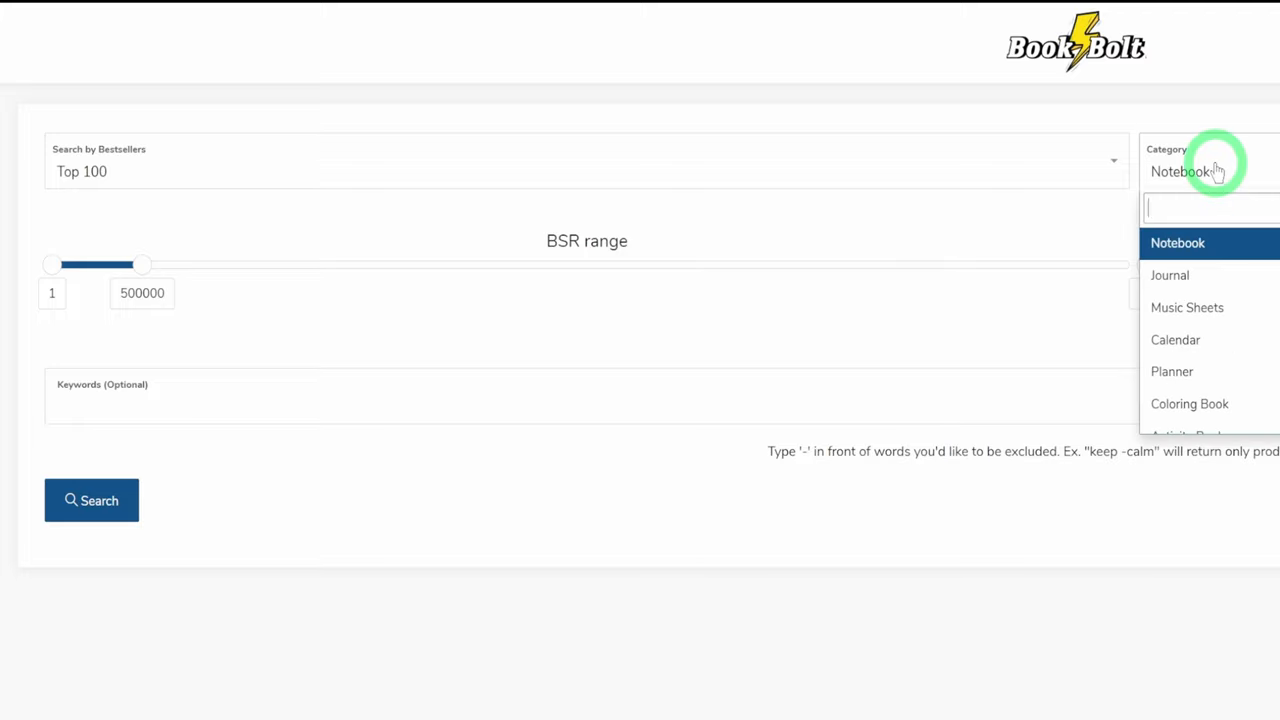
pyautogui.scroll(-2, 1200, 360)
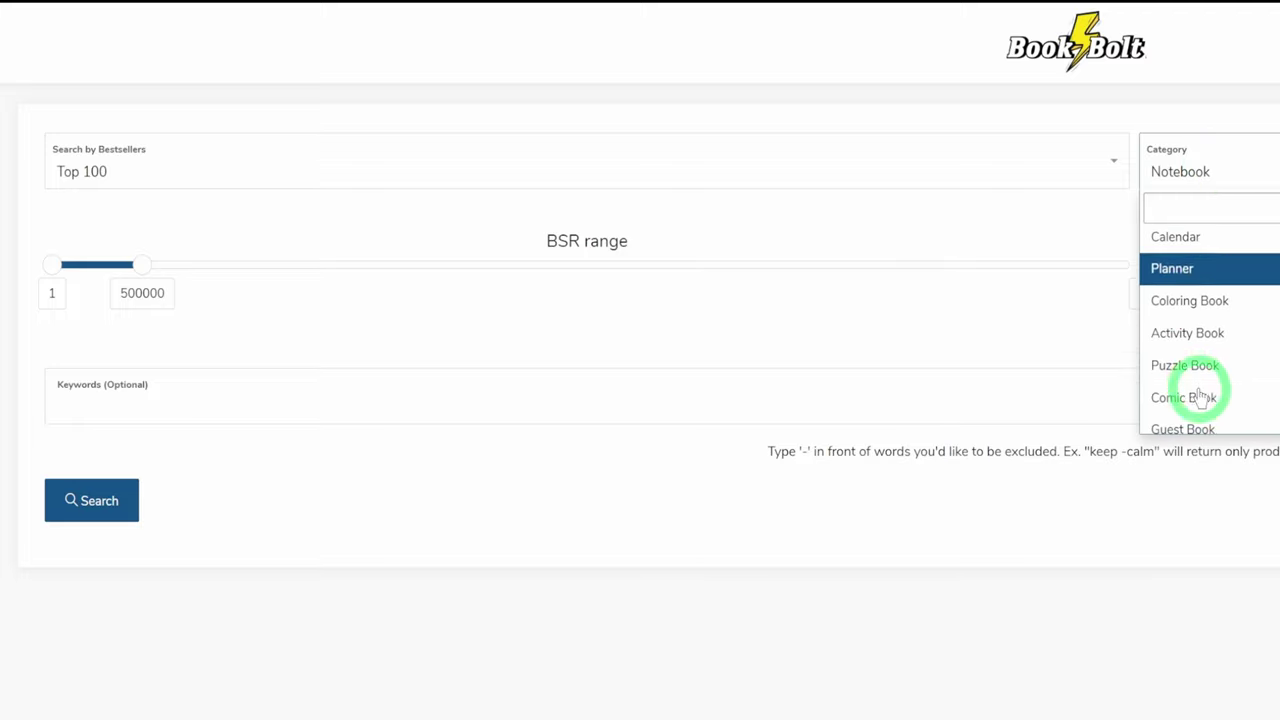
pyautogui.click(1192, 332)
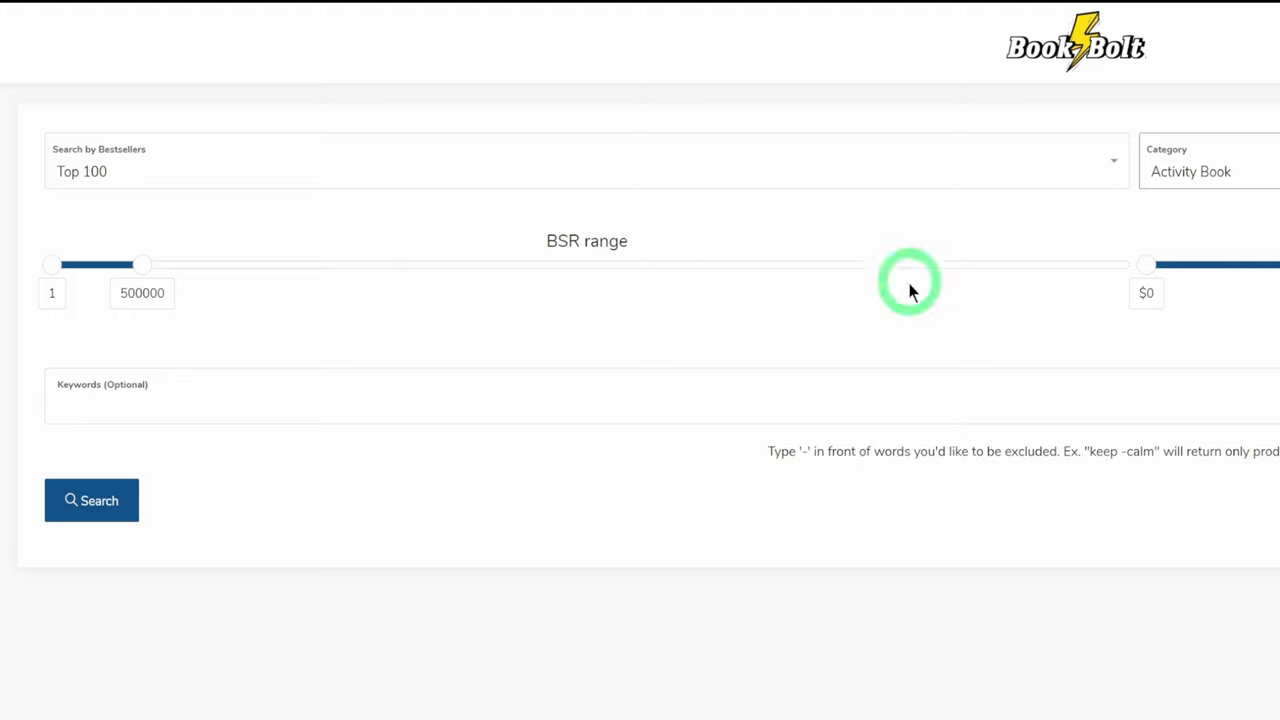
pyautogui.click(100, 500)
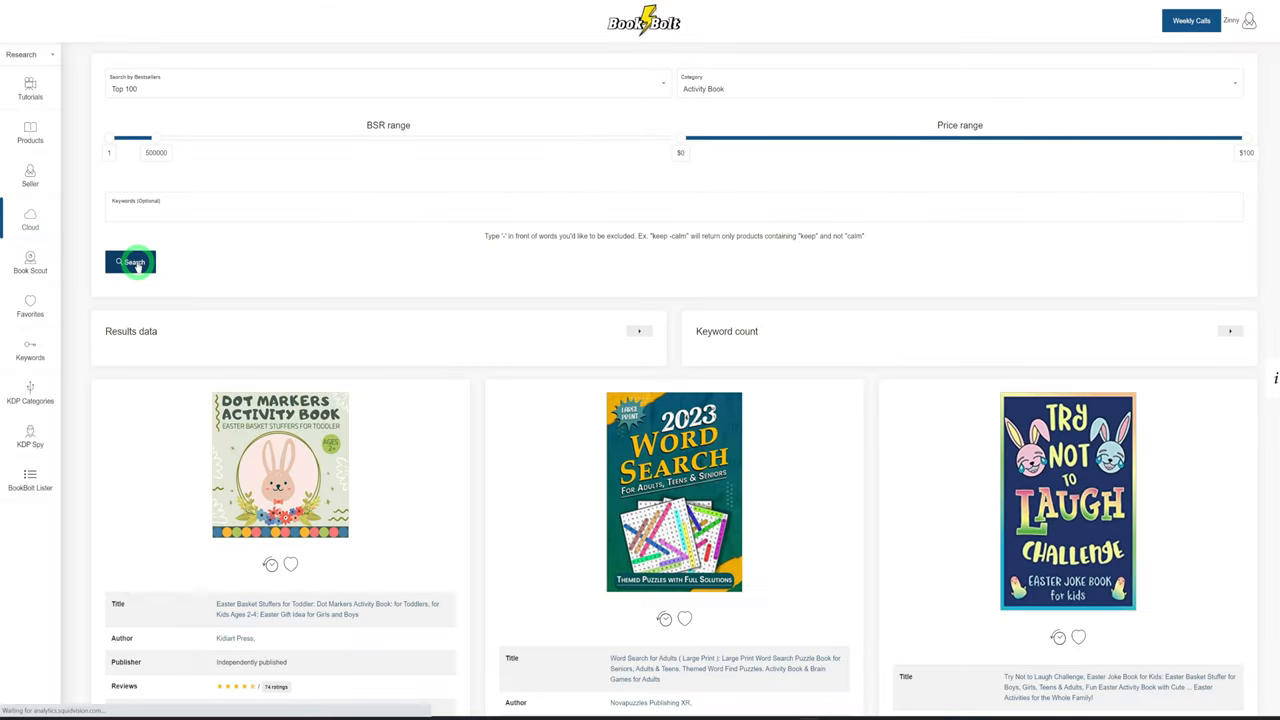
pyautogui.scroll(-3, 570, 335)
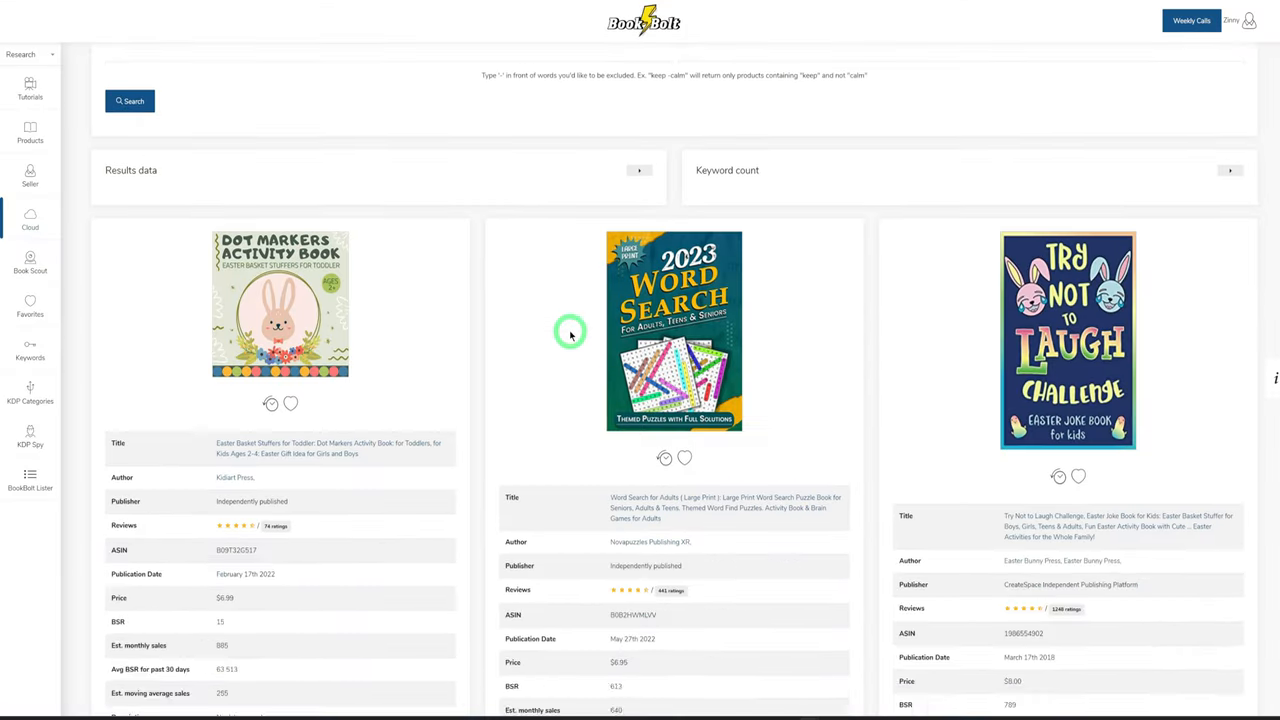
pyautogui.scroll(-4, 570, 335)
pyautogui.scroll(-4, 570, 335)
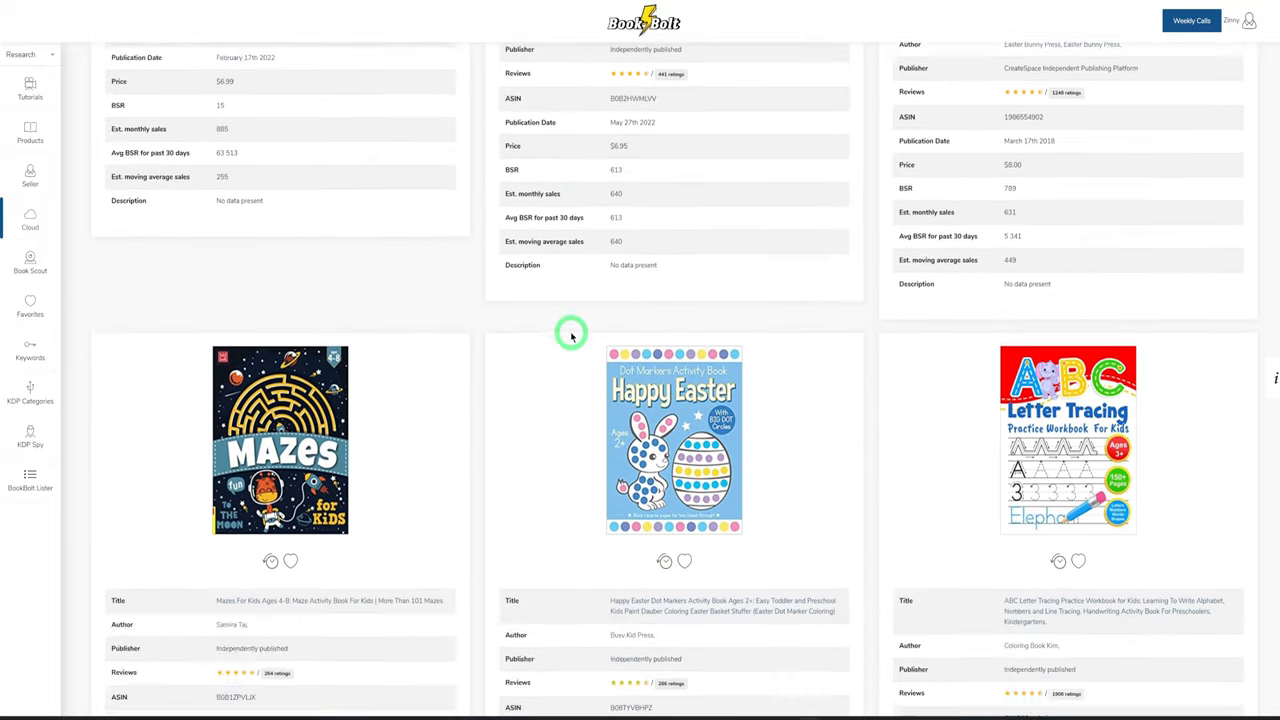
pyautogui.scroll(-3, 572, 335)
pyautogui.scroll(-1, 352, 325)
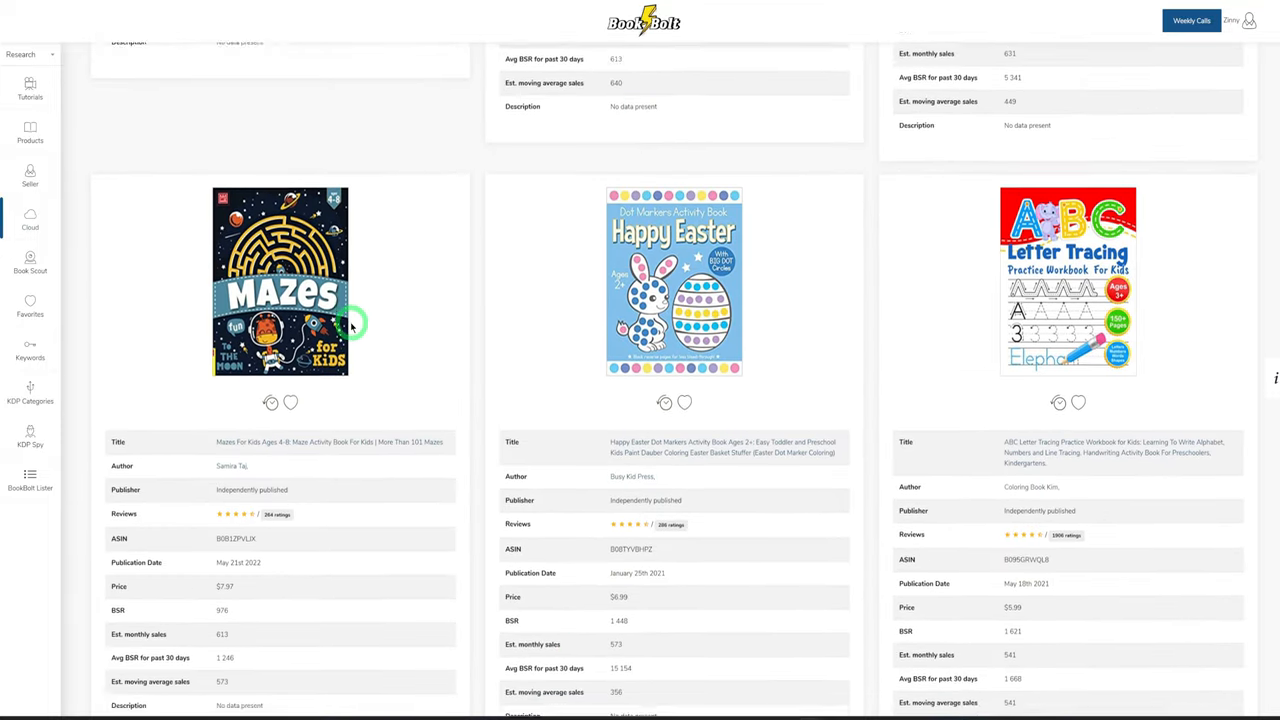
pyautogui.scroll(-3, 352, 325)
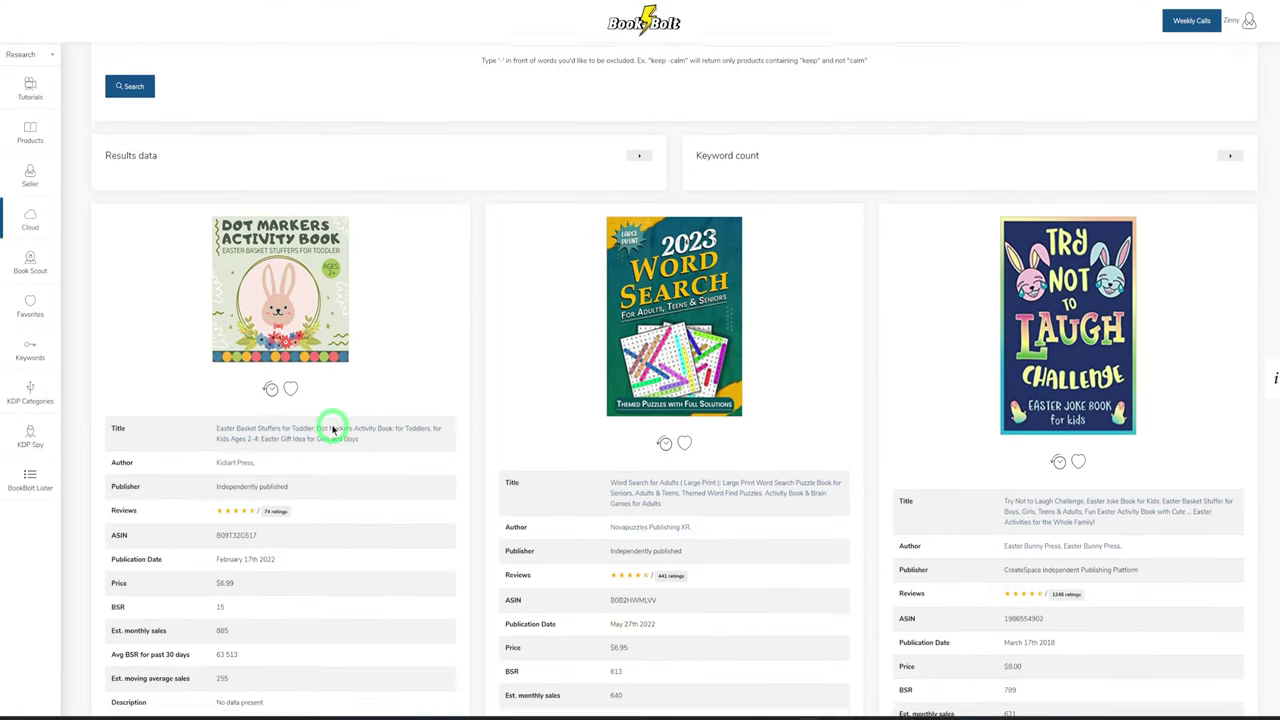
pyautogui.scroll(-4, 333, 430)
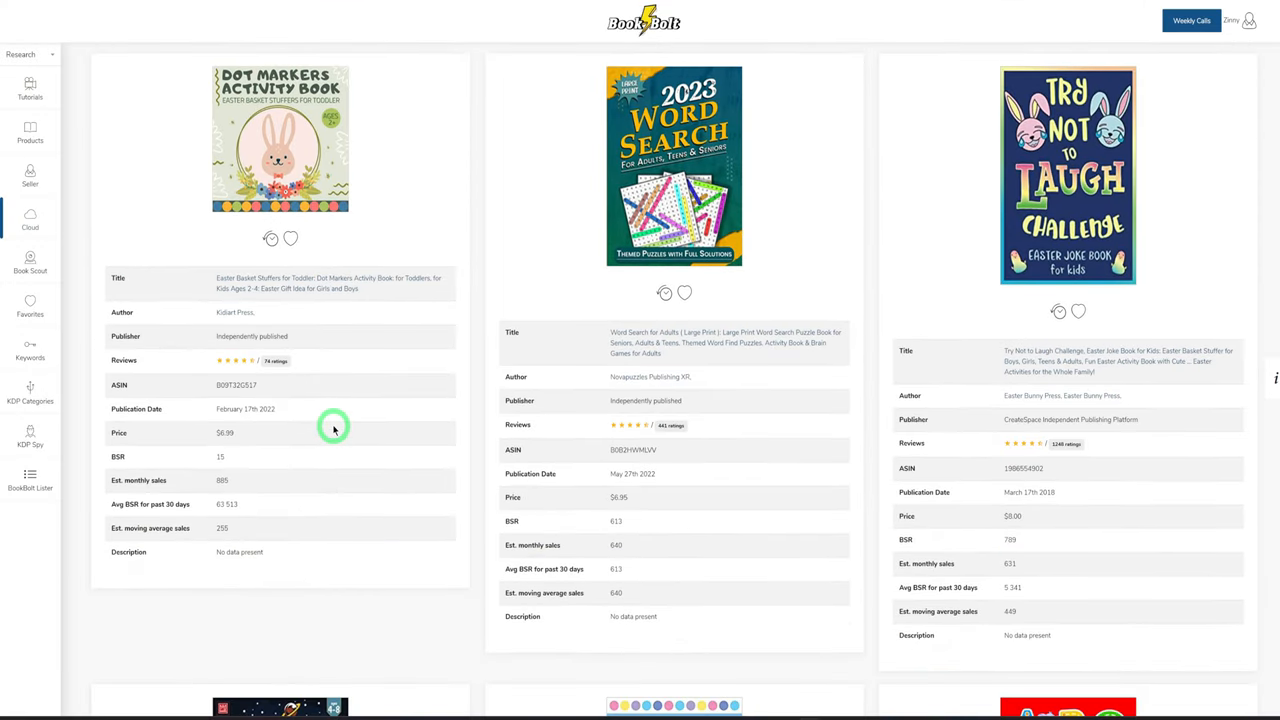
pyautogui.scroll(3, 333, 430)
pyautogui.scroll(3, 333, 430)
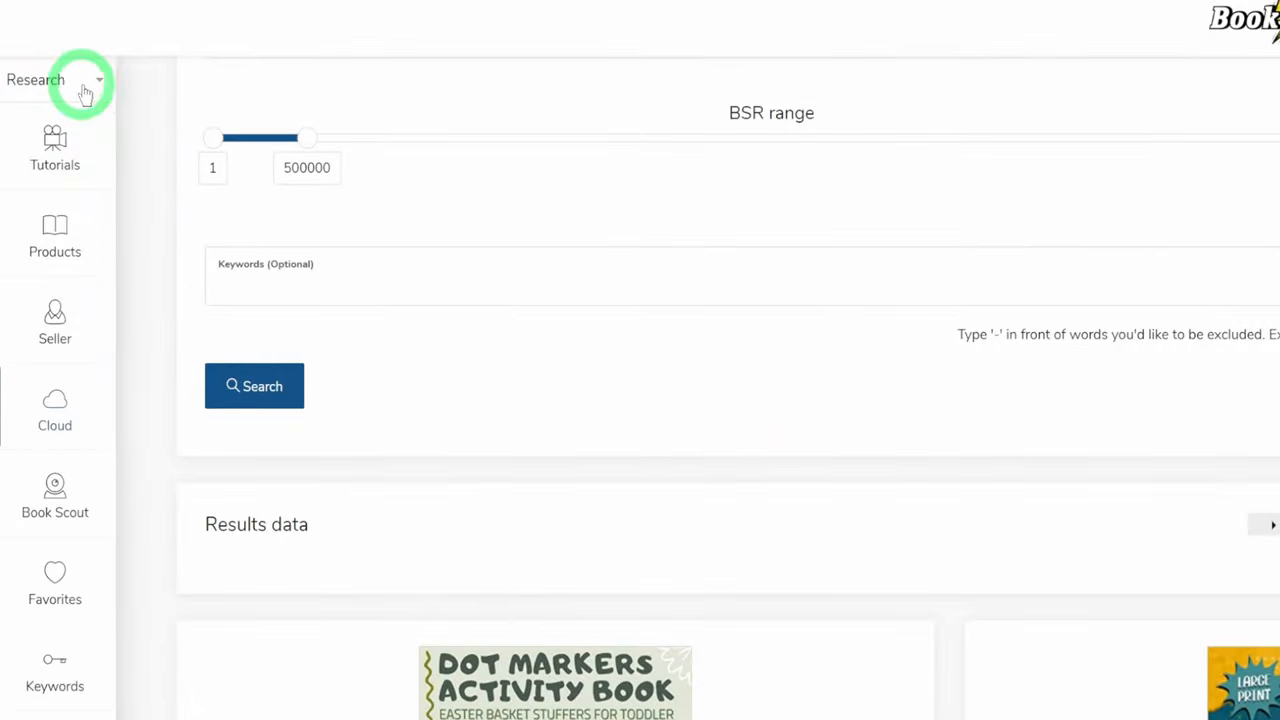
# Switch the sidebar to Create tools and enter BookBolt Studio
pyautogui.click(98, 82)
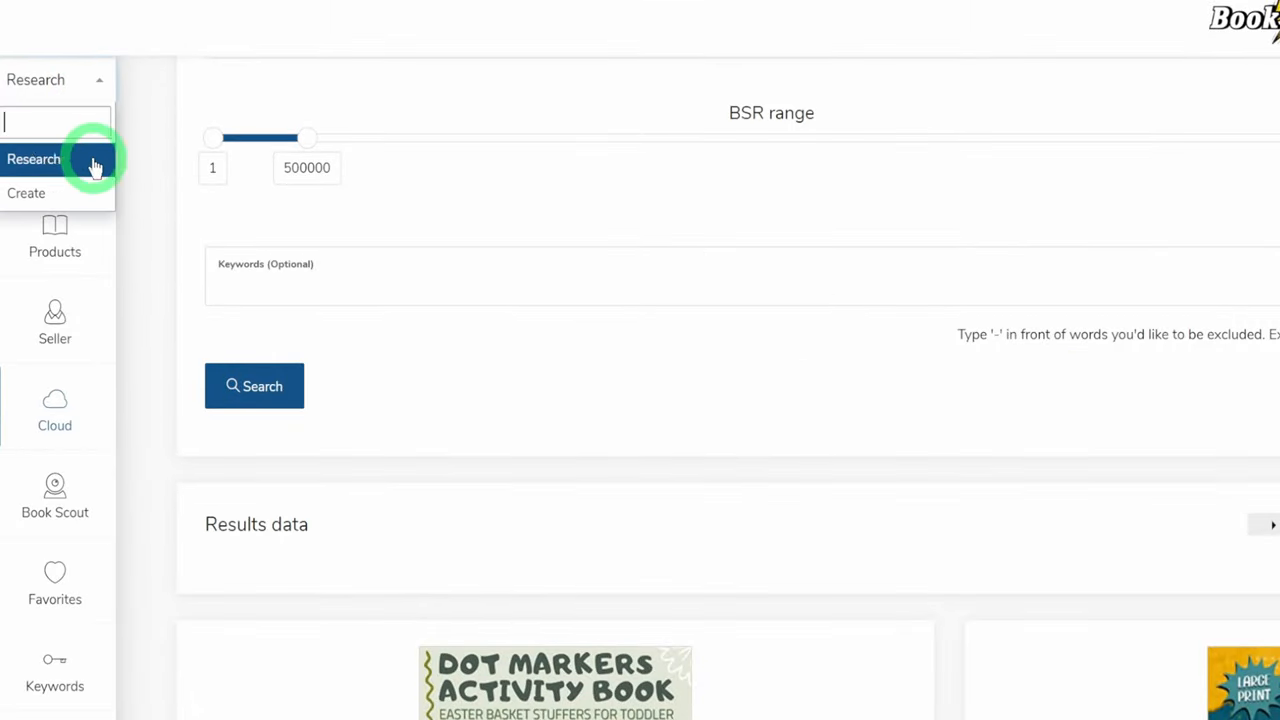
pyautogui.click(62, 200)
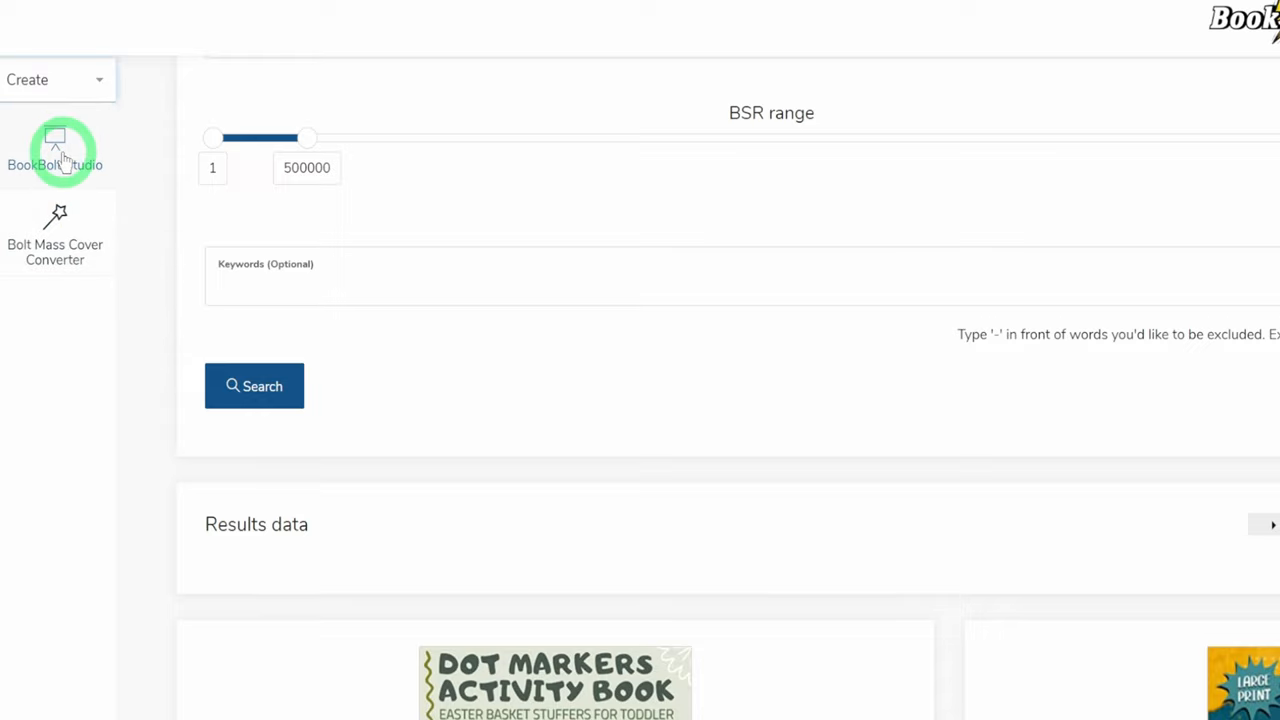
pyautogui.click(64, 150)
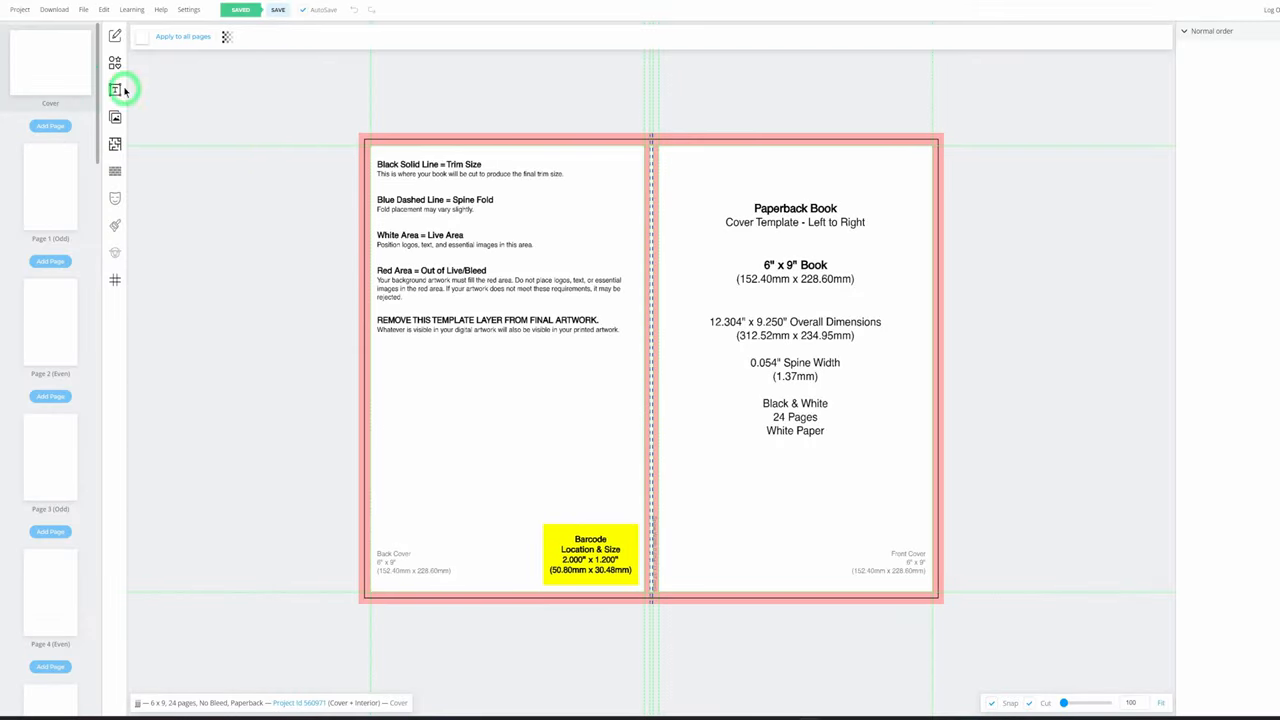
# Start a New Project from the Project menu
pyautogui.click(22, 12)
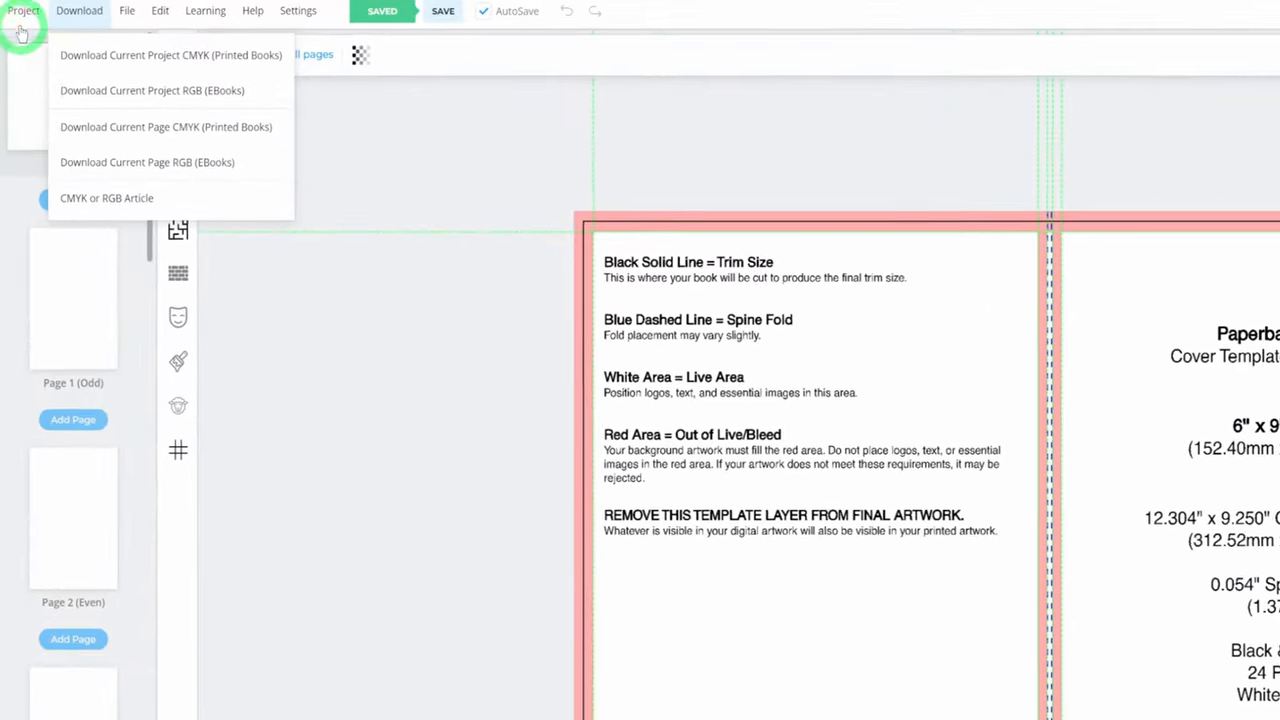
pyautogui.click(22, 12)
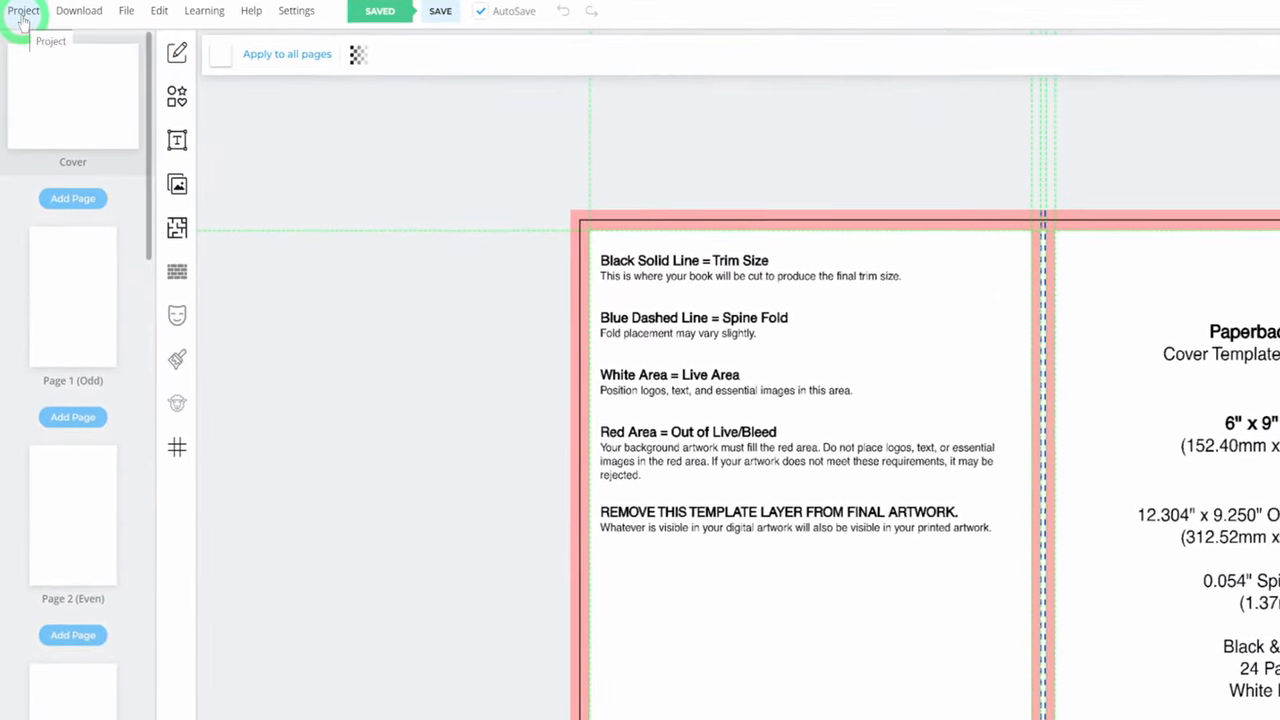
pyautogui.click(22, 12)
pyautogui.click(36, 50)
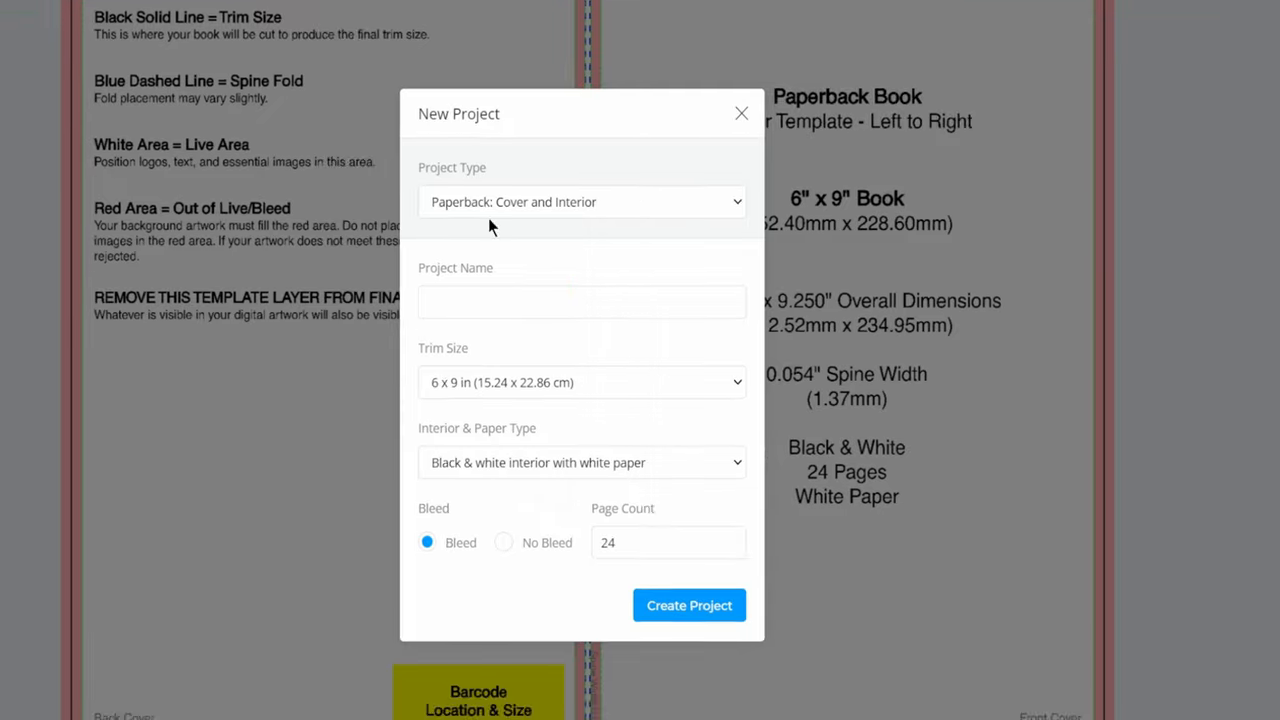
# Name the Paperback Cover and Interior project 'Maze Activity Book' with 8.5 x 11 in trim
pyautogui.click(557, 207)
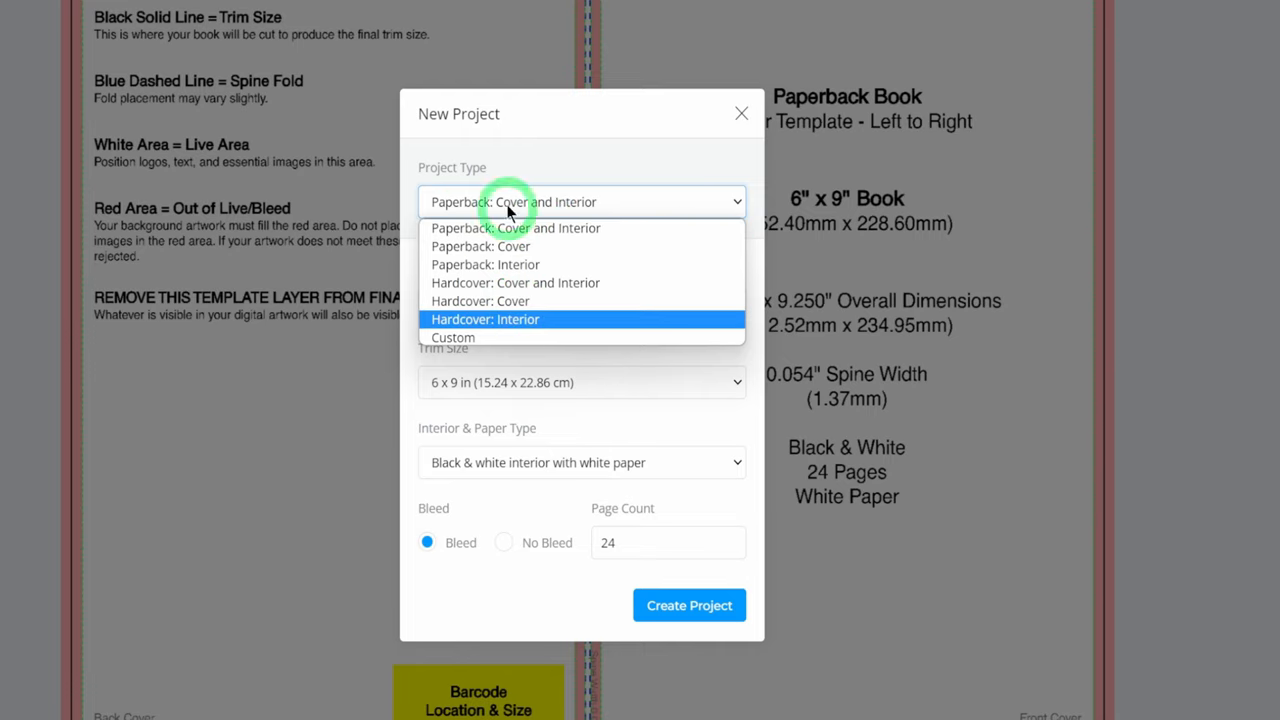
pyautogui.click(548, 230)
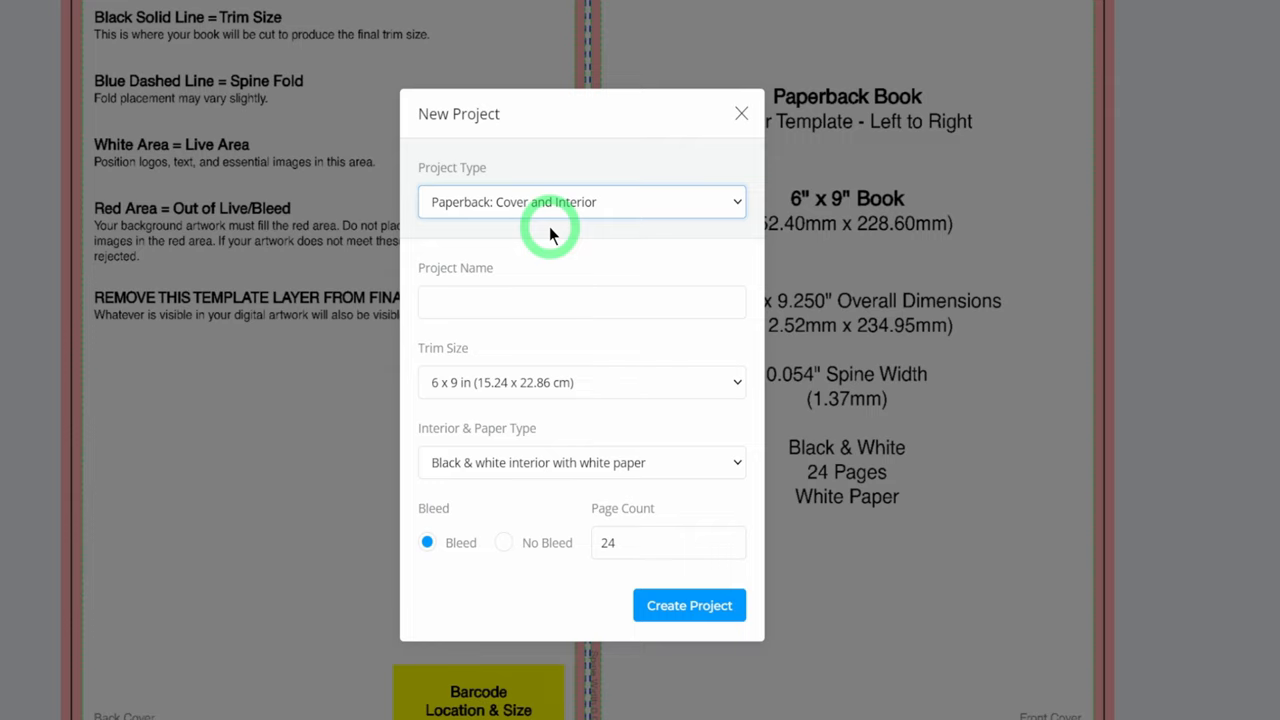
pyautogui.click(492, 305)
pyautogui.write('Maze')
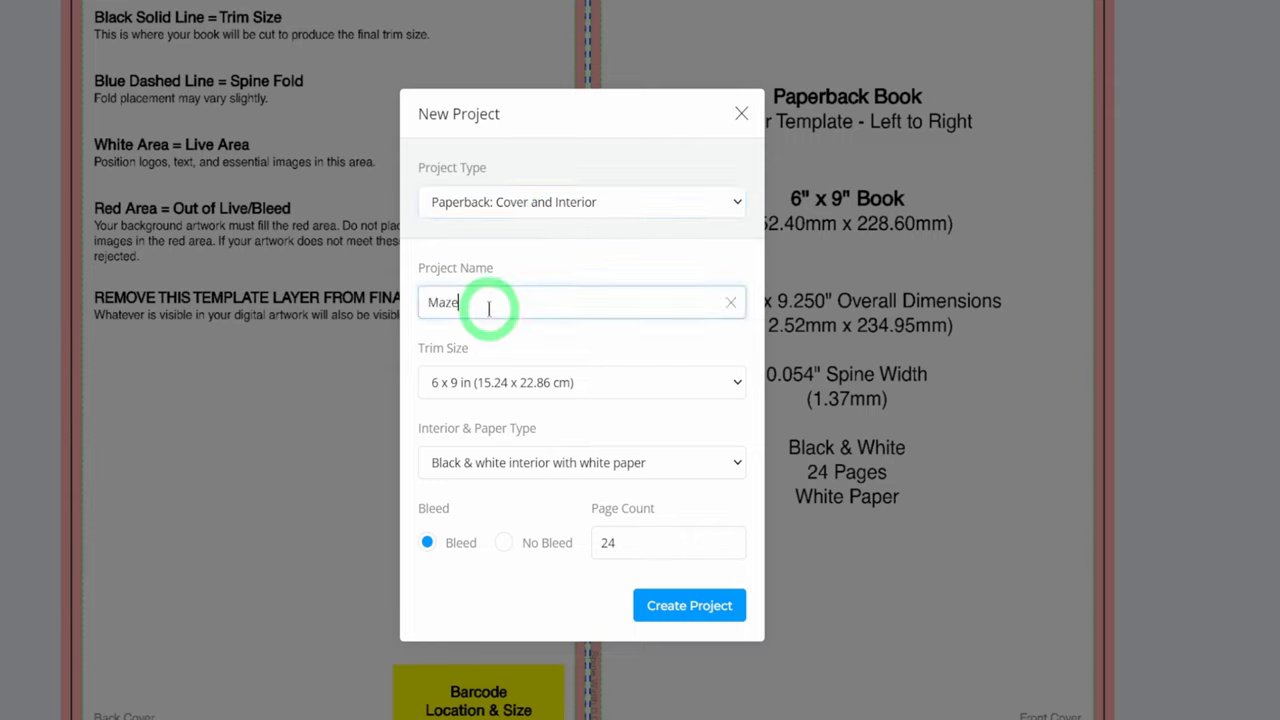
pyautogui.write('Activity Book')
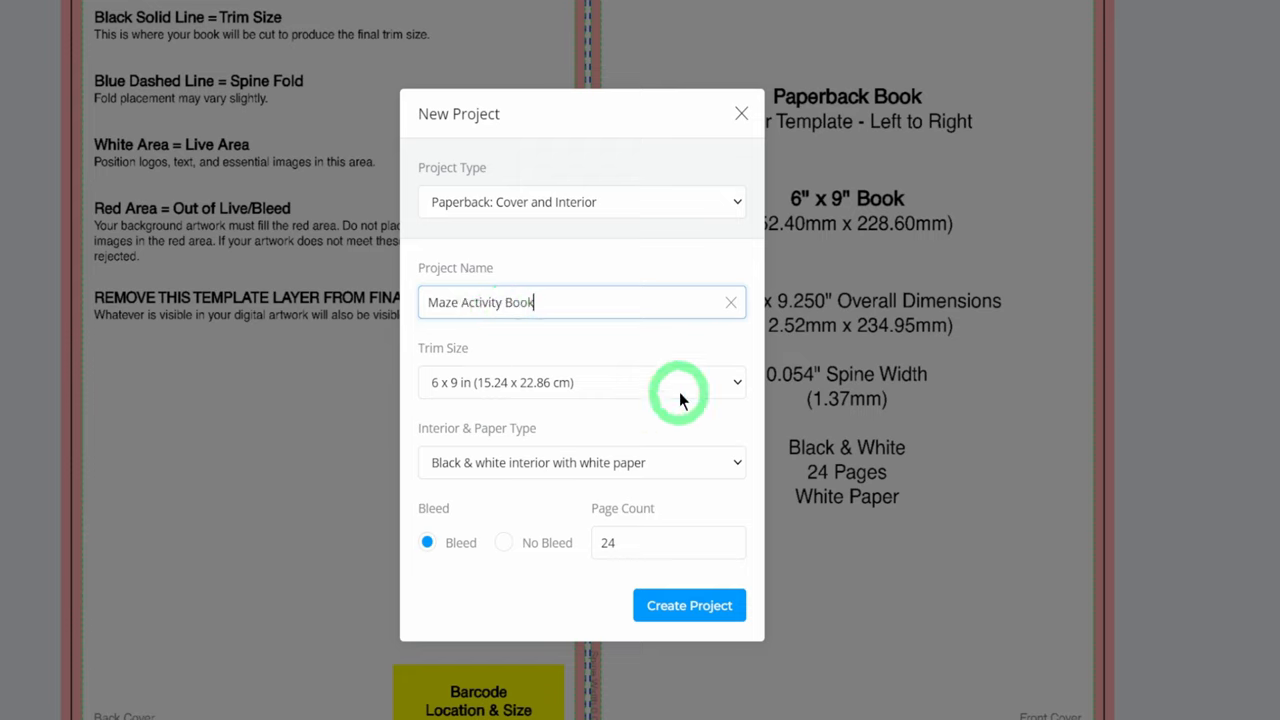
pyautogui.click(735, 383)
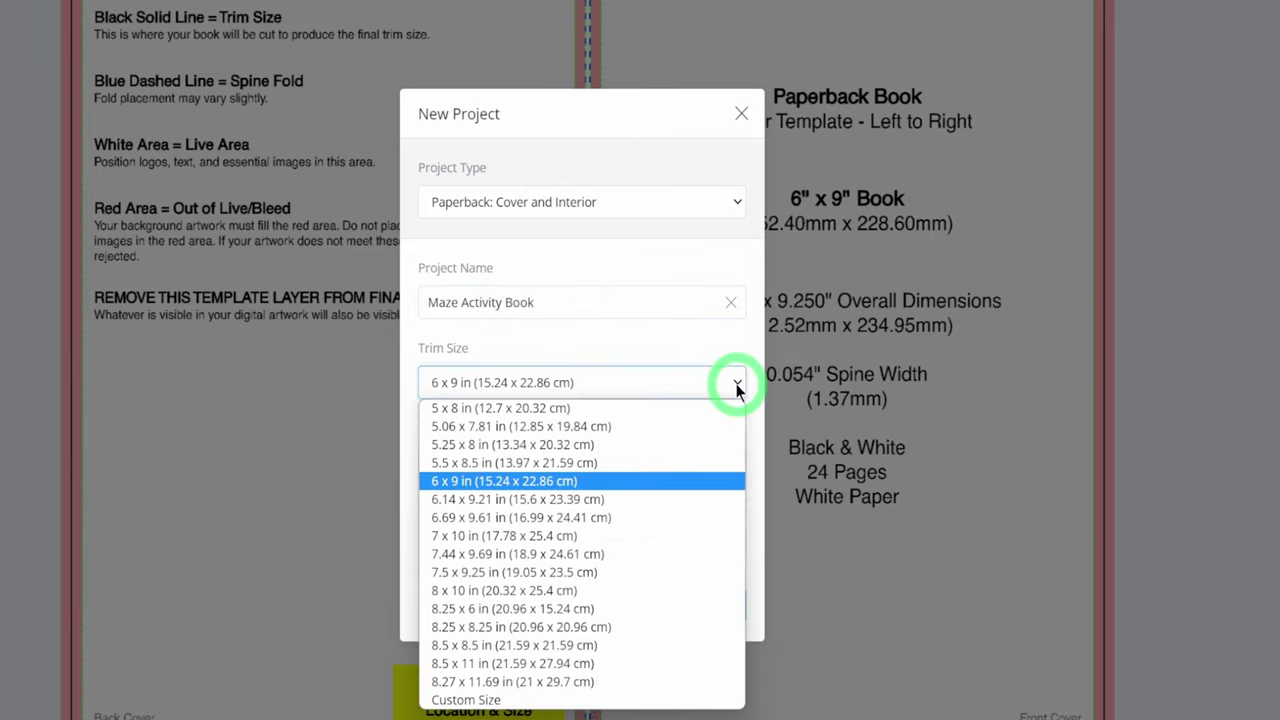
pyautogui.click(575, 664)
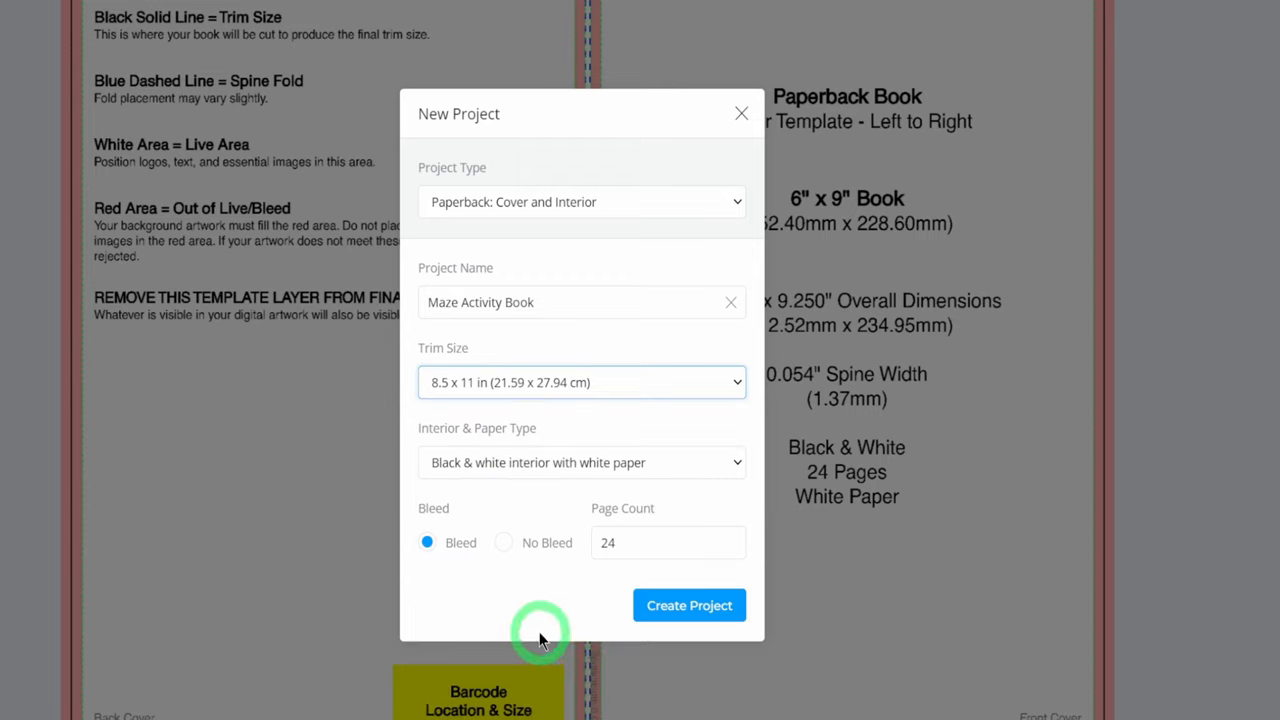
# Set black & white interior on white paper, no bleed, 78 pages, and create the project
pyautogui.click(738, 464)
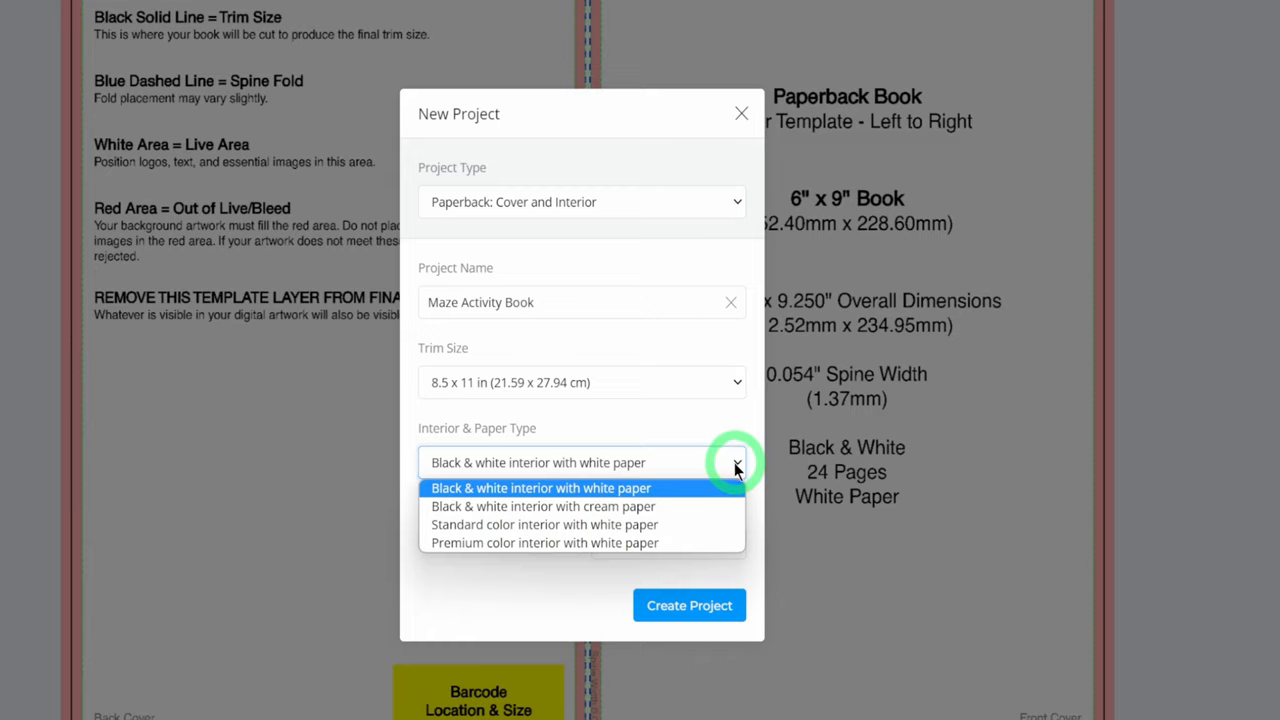
pyautogui.click(534, 490)
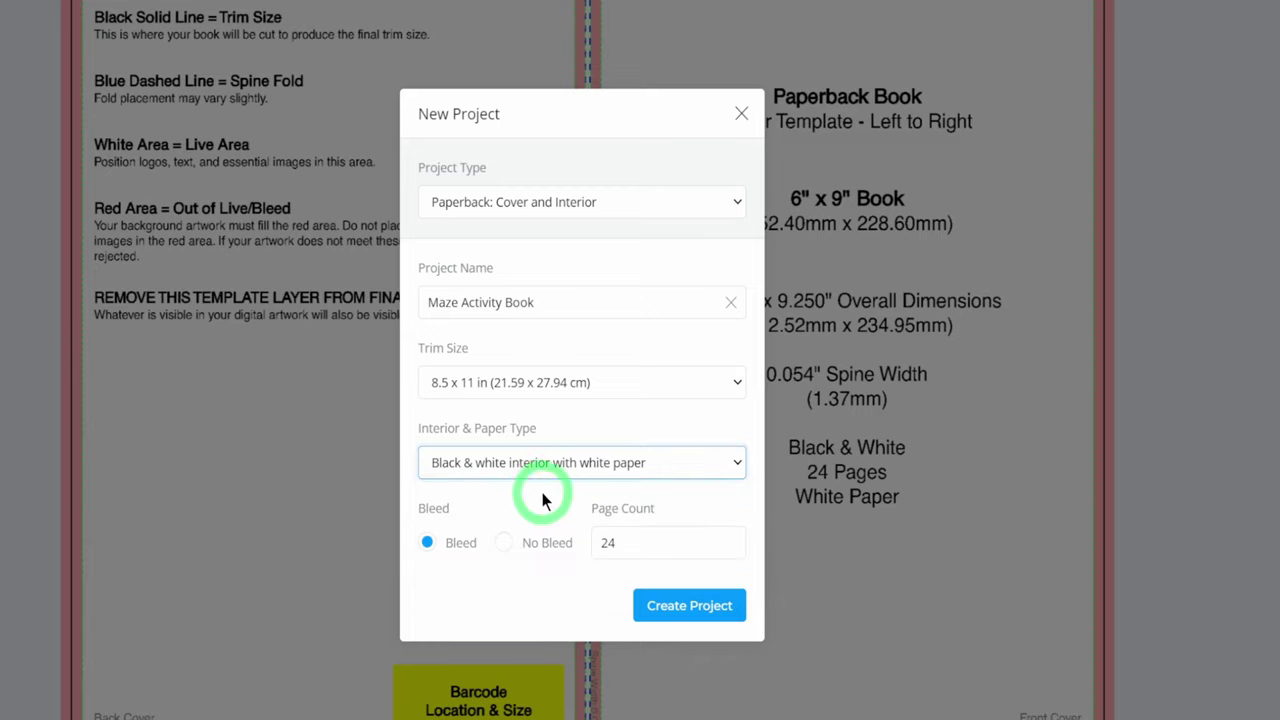
pyautogui.click(506, 543)
pyautogui.click(622, 542)
pyautogui.moveTo(622, 542); pyautogui.dragTo(585, 545)
pyautogui.write('78')
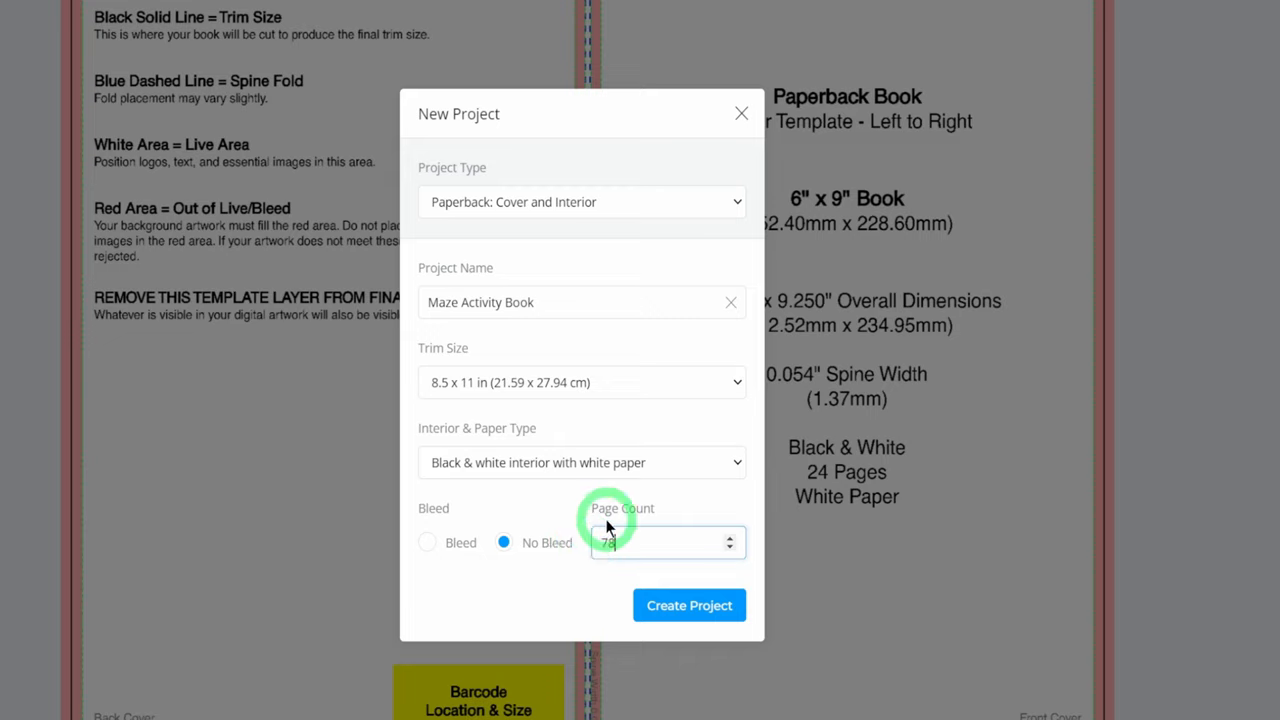
pyautogui.click(689, 605)
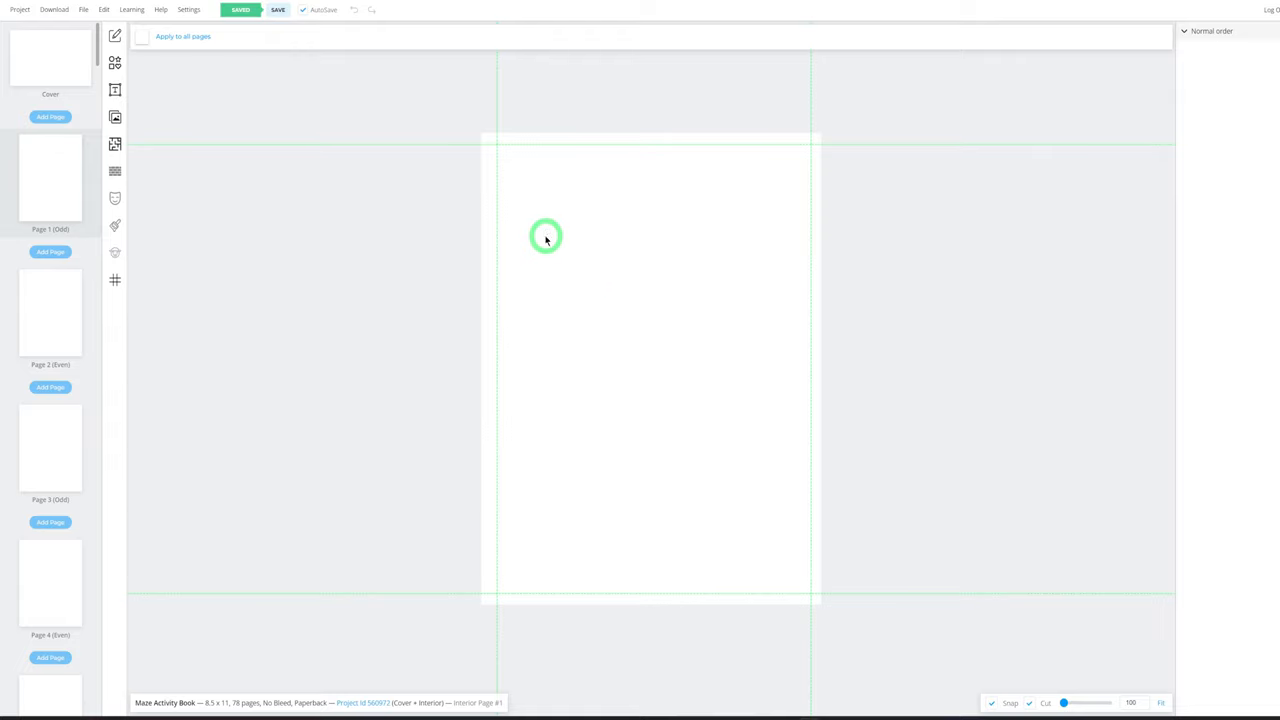
# Page through interior pages 2 and 3 to land on blank page 4
pyautogui.click(53, 316)
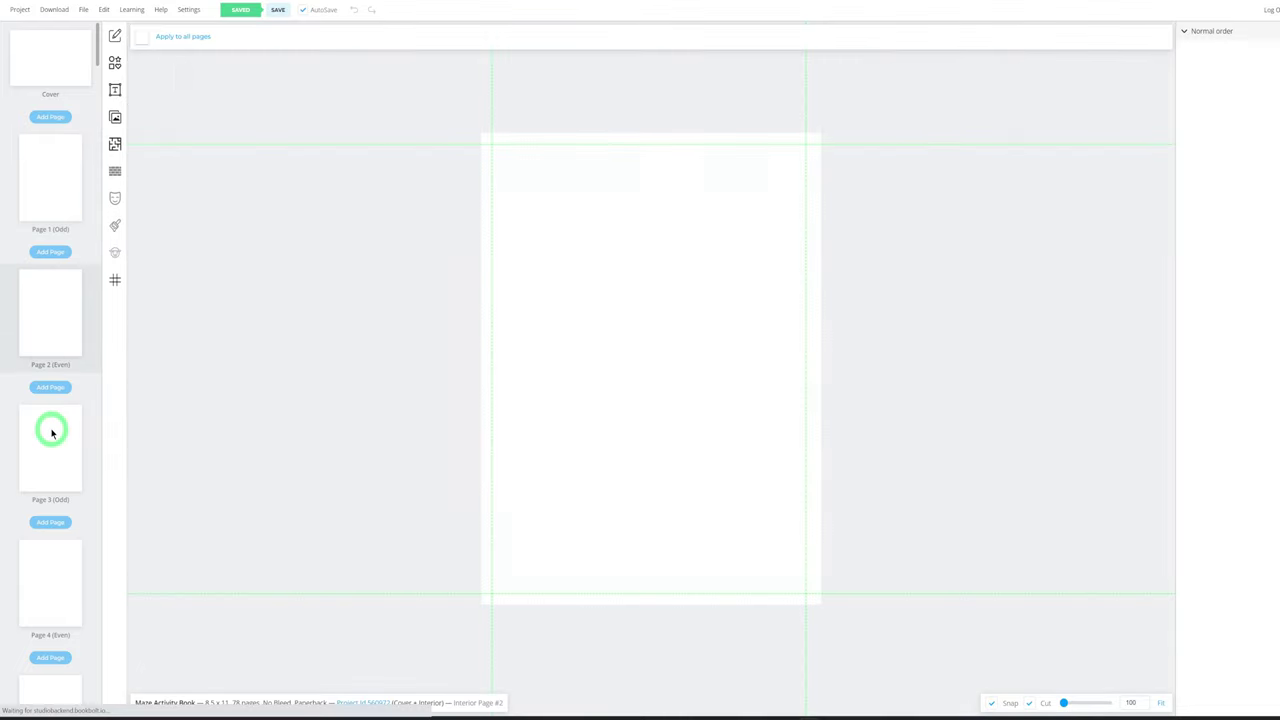
pyautogui.click(60, 430)
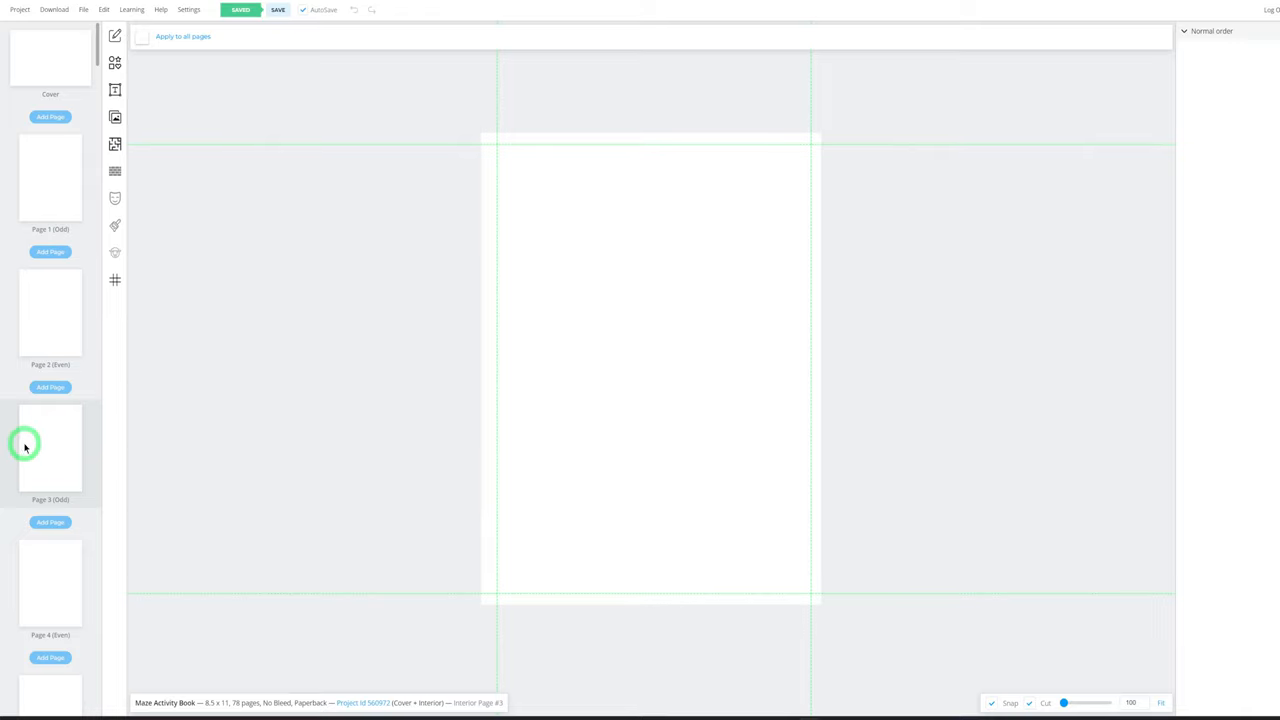
pyautogui.click(56, 576)
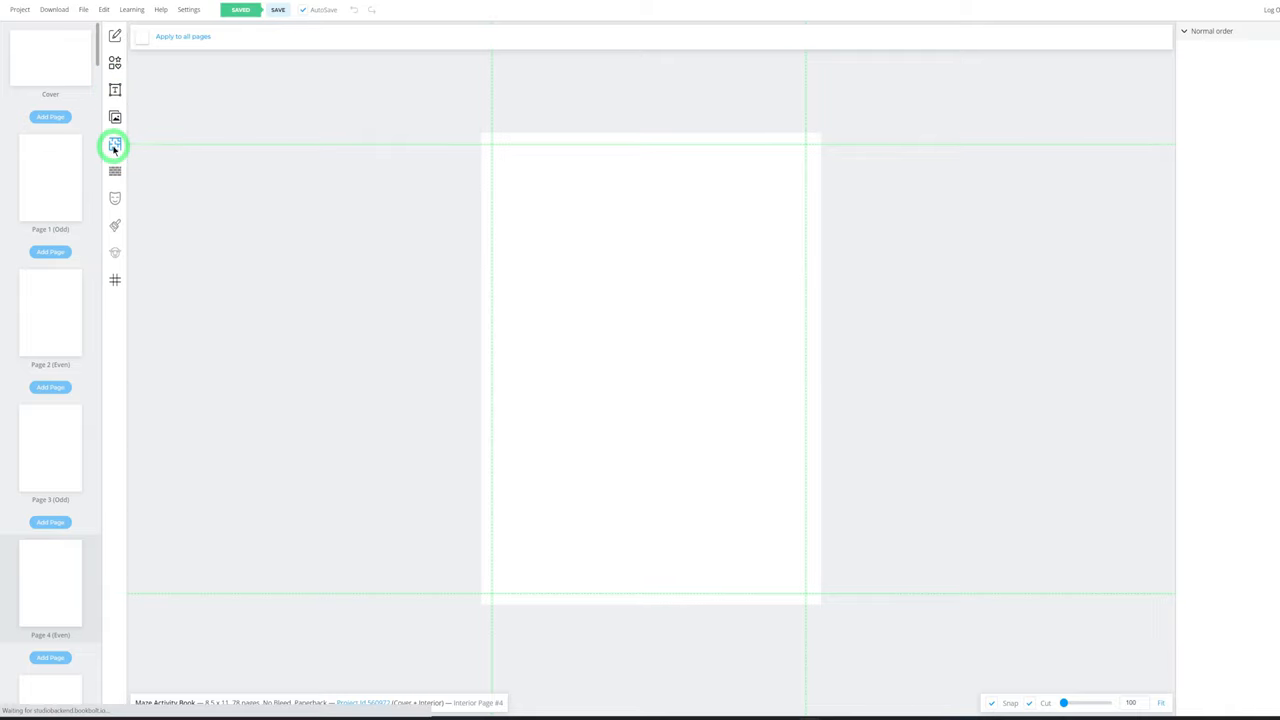
# Pick the Circular Maze interior template for pages 4 through 26 and proceed to its options
pyautogui.click(115, 145)
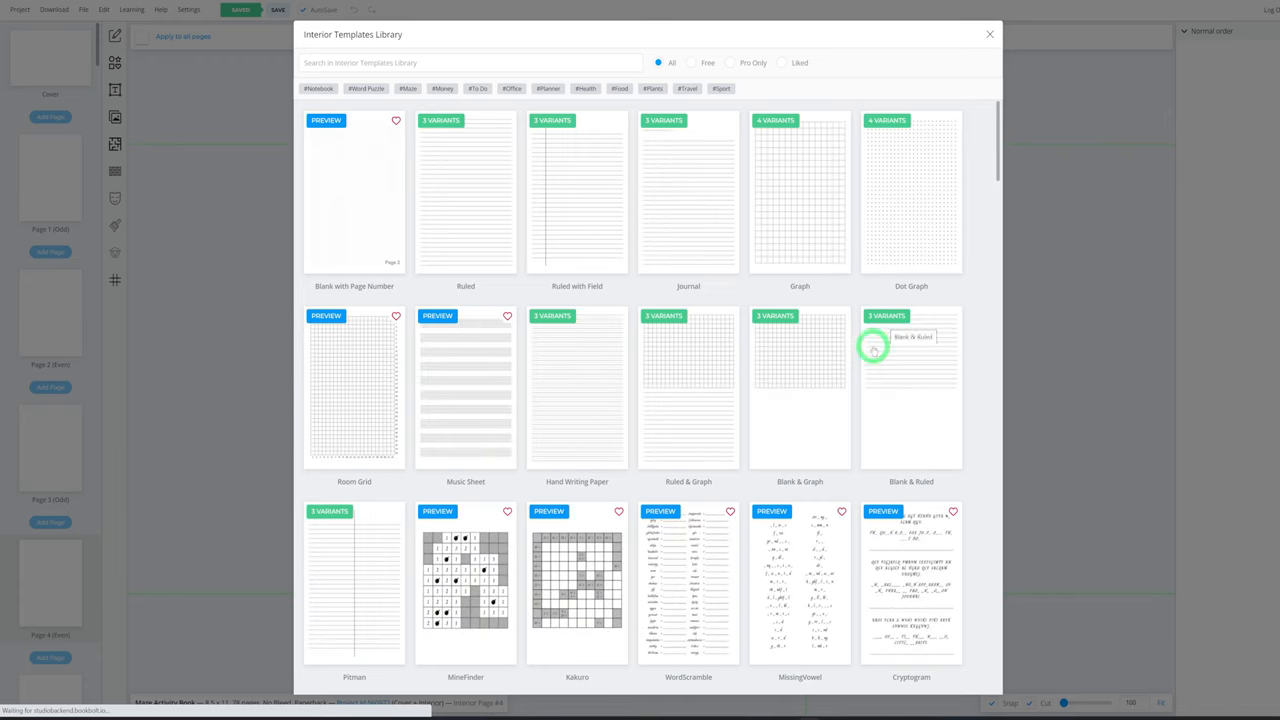
pyautogui.scroll(-1, 866, 365)
pyautogui.scroll(-2, 865, 363)
pyautogui.scroll(-2, 865, 363)
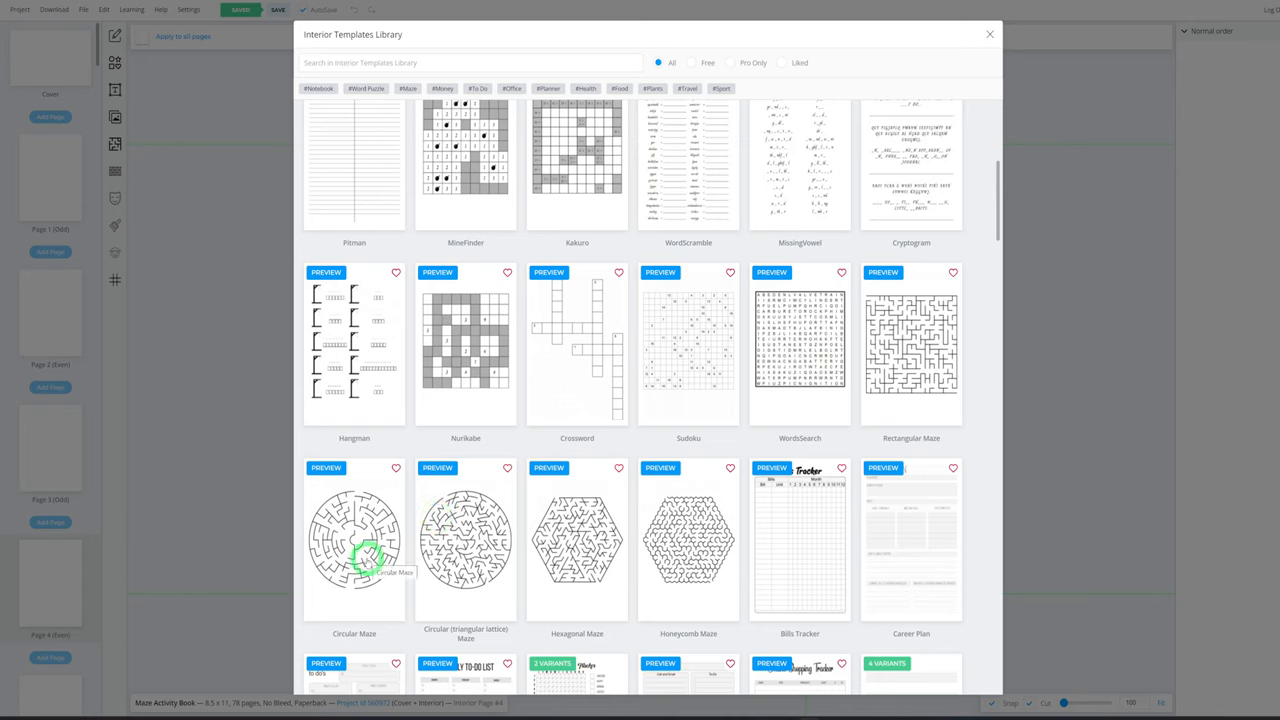
pyautogui.click(342, 538)
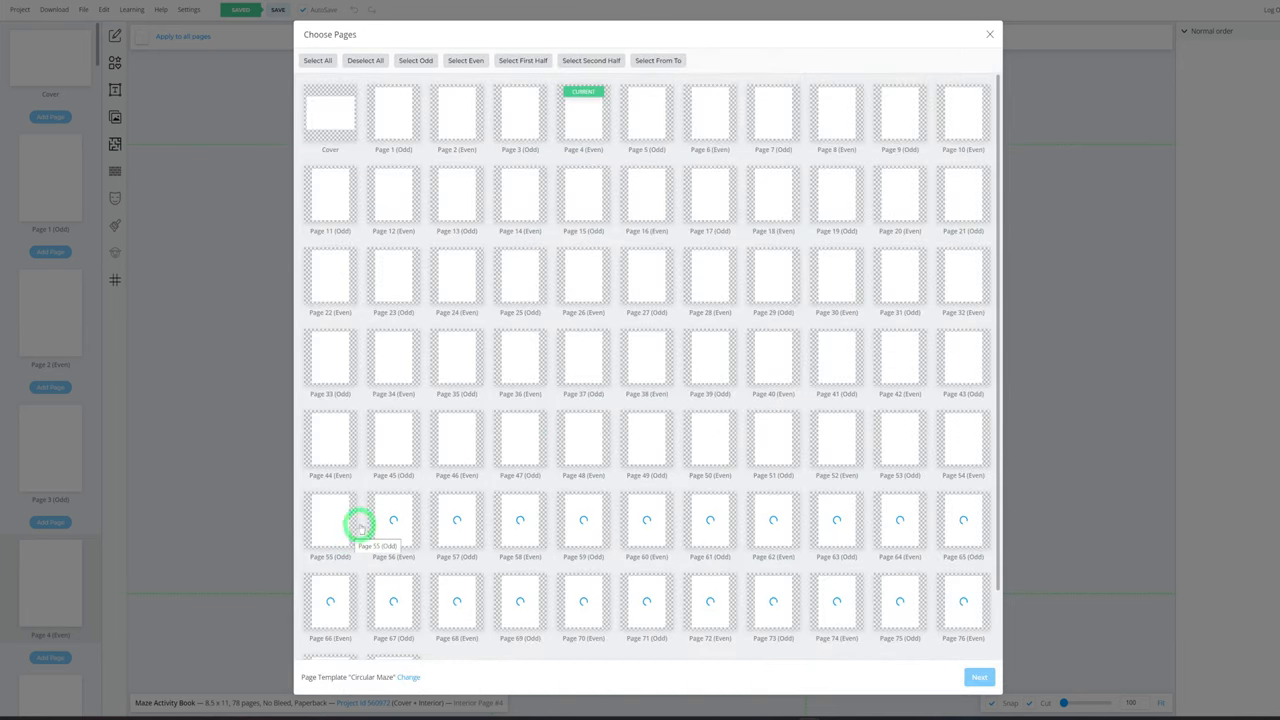
pyautogui.click(586, 126)
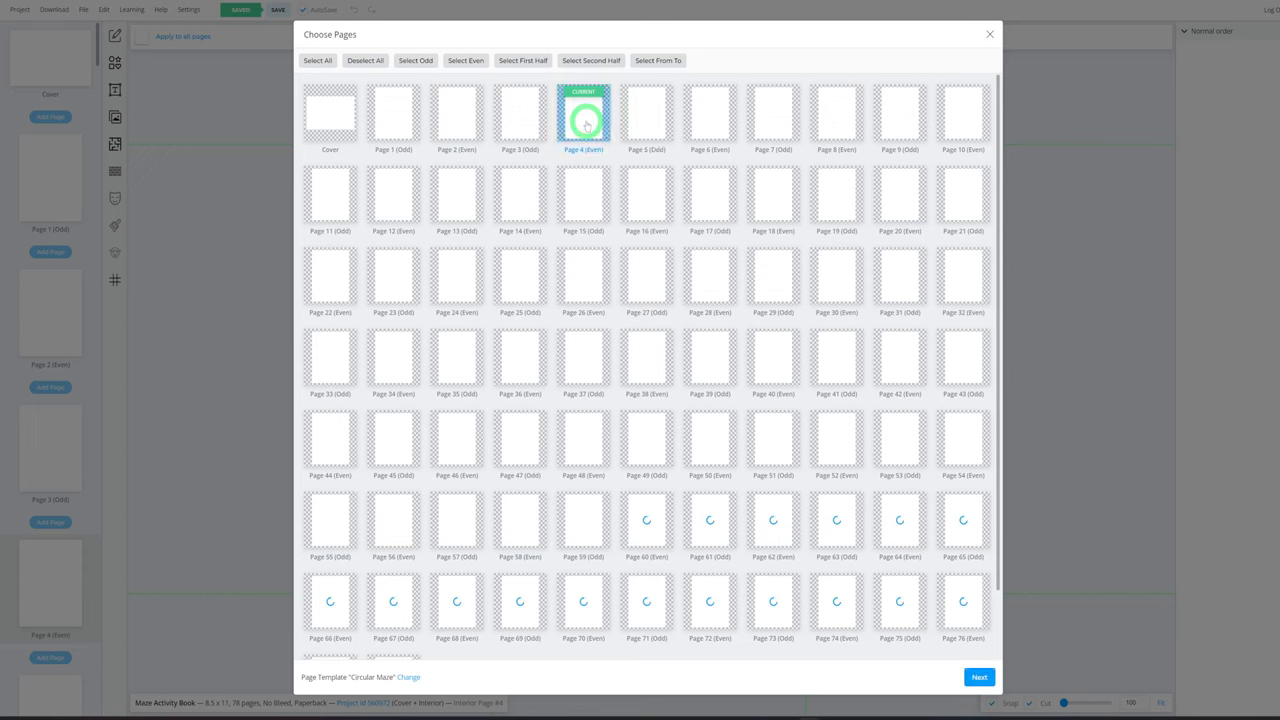
pyautogui.keyDown('shift'); pyautogui.click(646, 120); pyautogui.keyUp('shift')
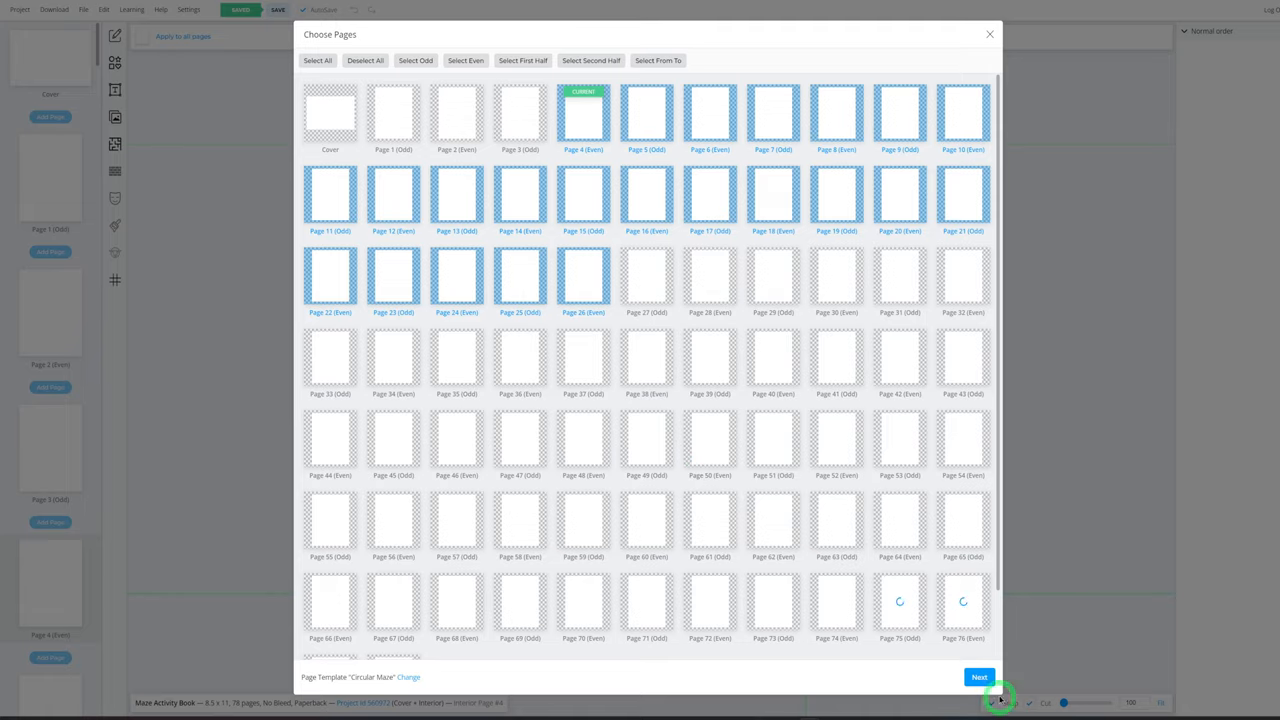
pyautogui.click(980, 678)
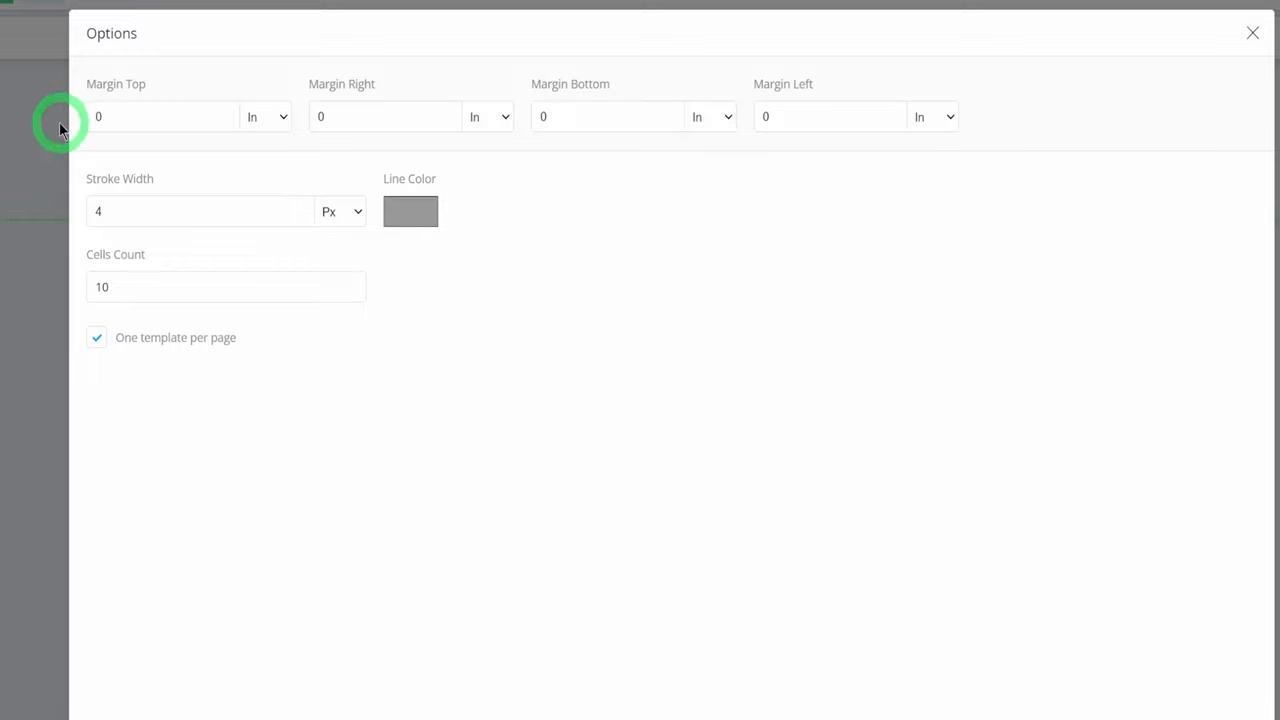
pyautogui.moveTo(190, 211)
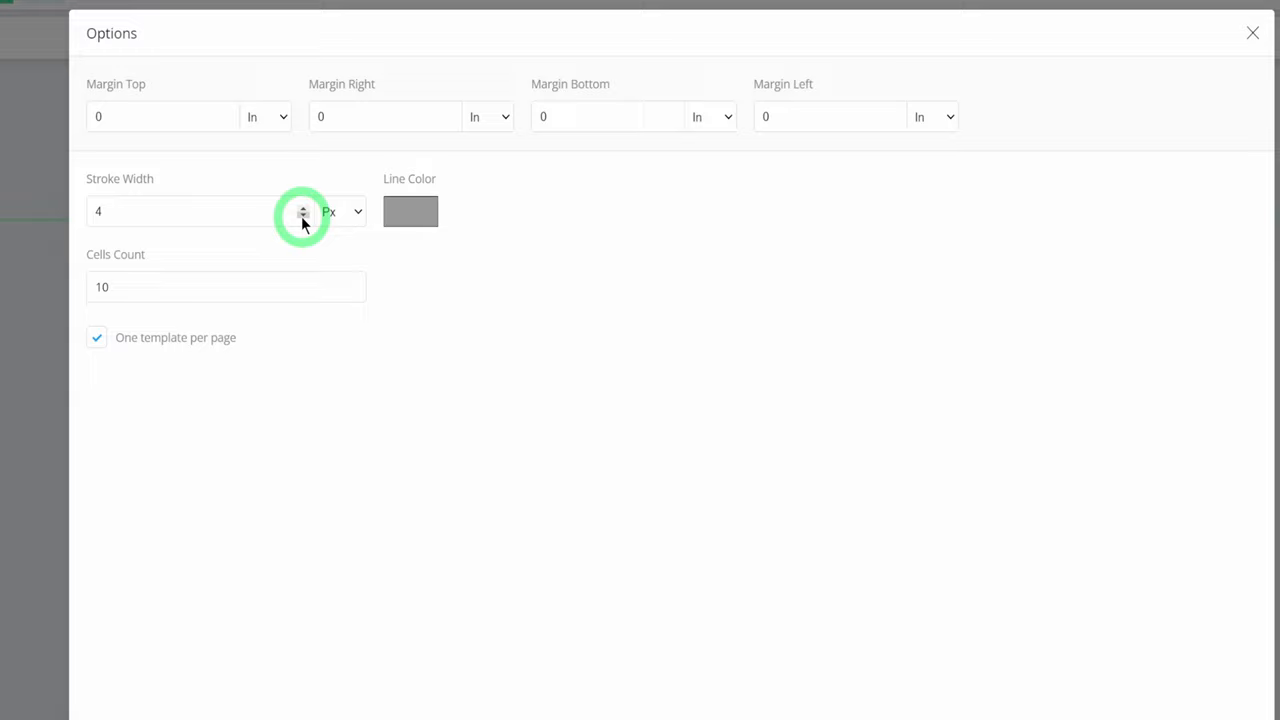
# Generate circular mazes with 3 px black lines and 5 cells on the chosen pages
pyautogui.click(303, 216)
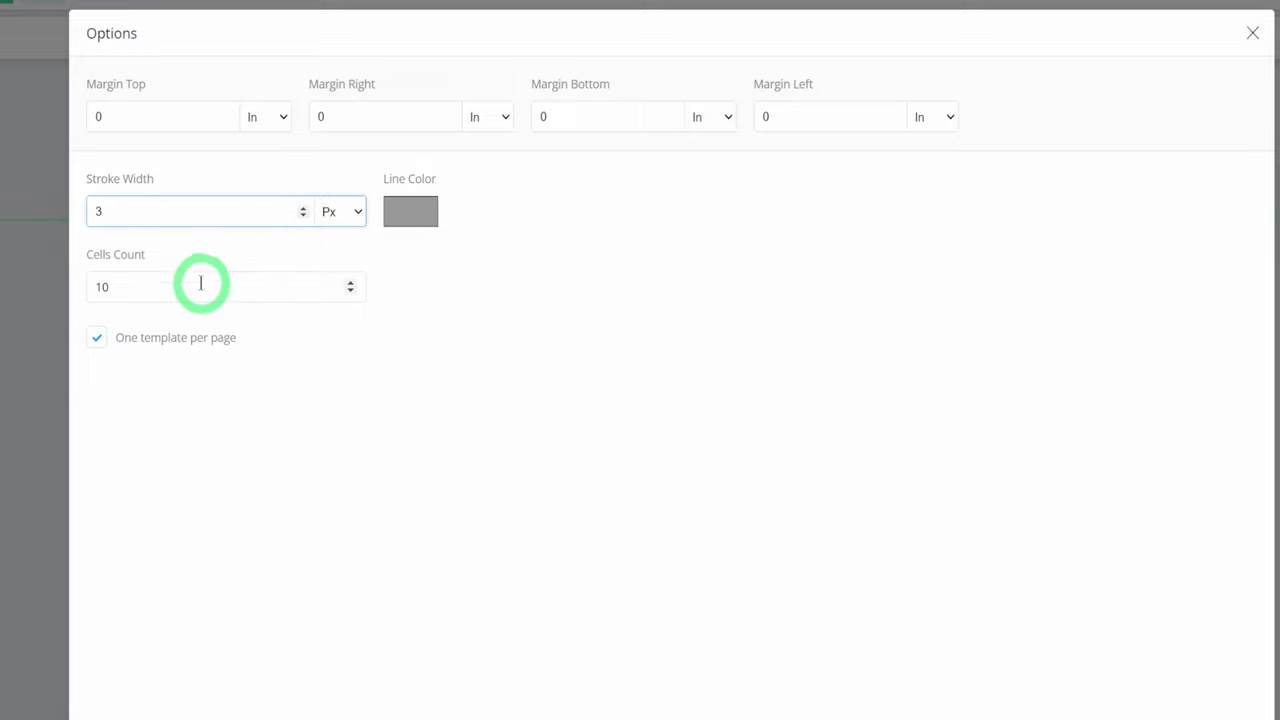
pyautogui.click(351, 293)
pyautogui.write('5')
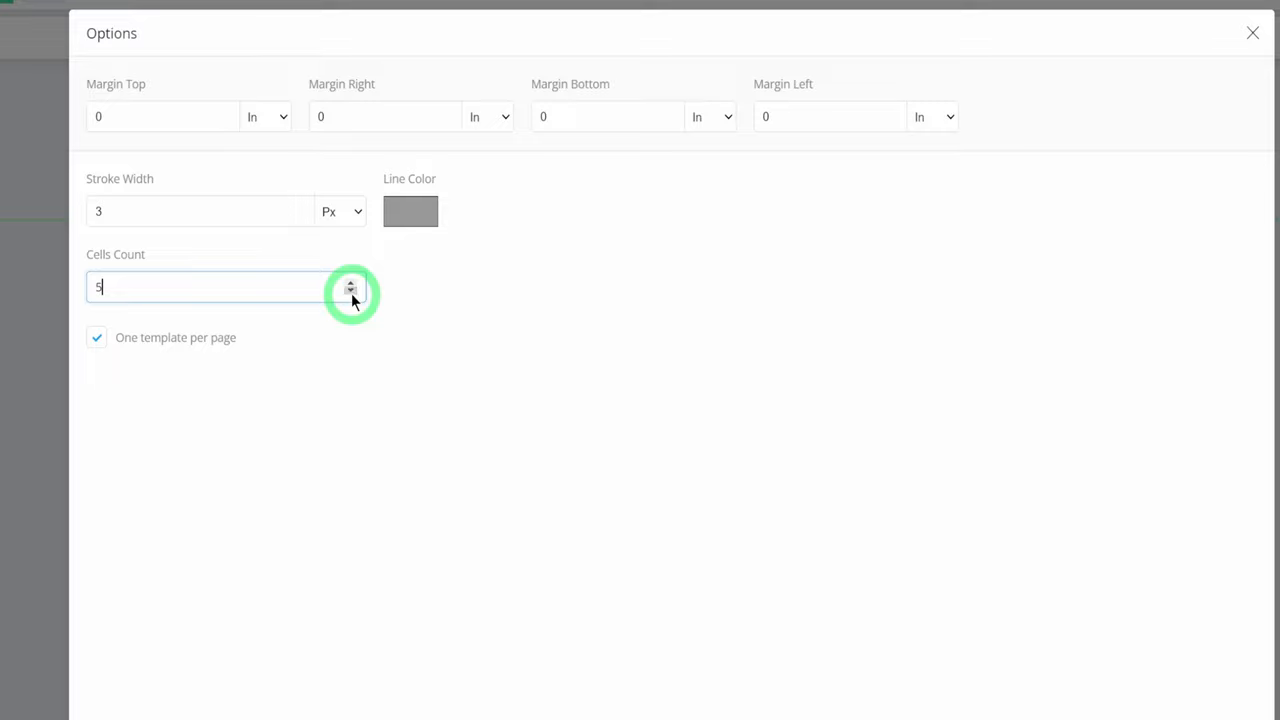
pyautogui.click(688, 476)
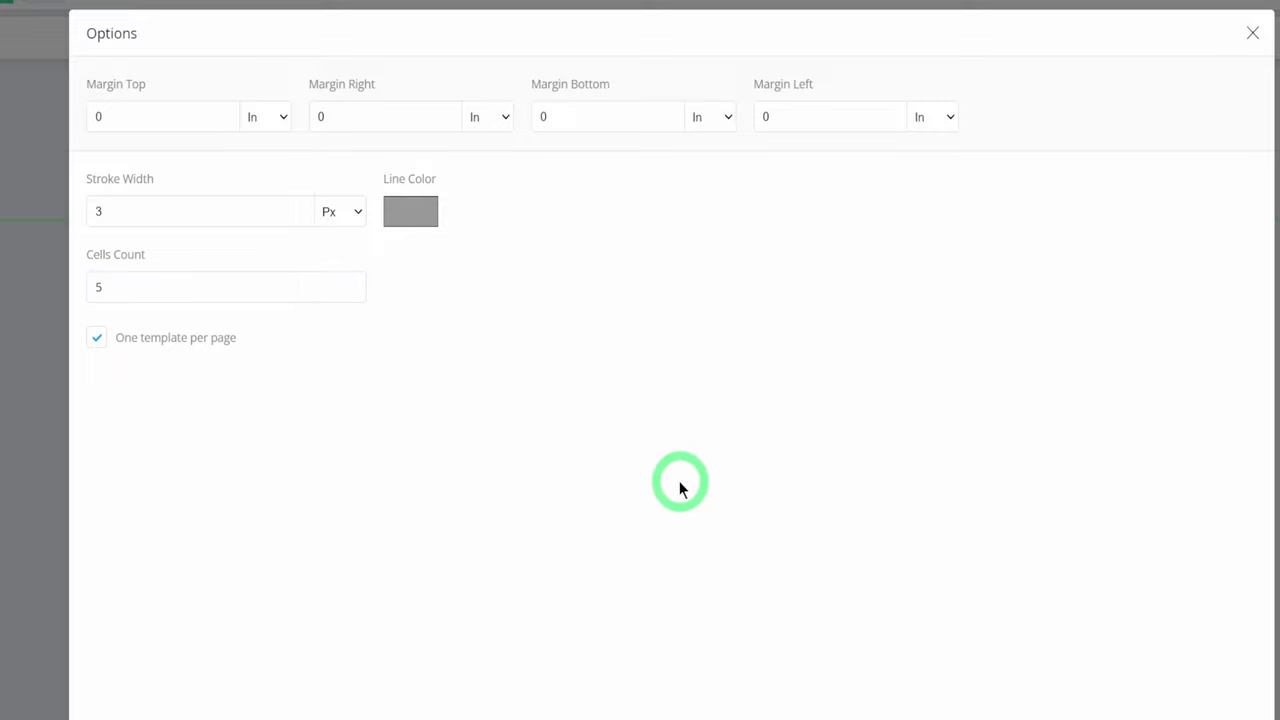
pyautogui.click(410, 211)
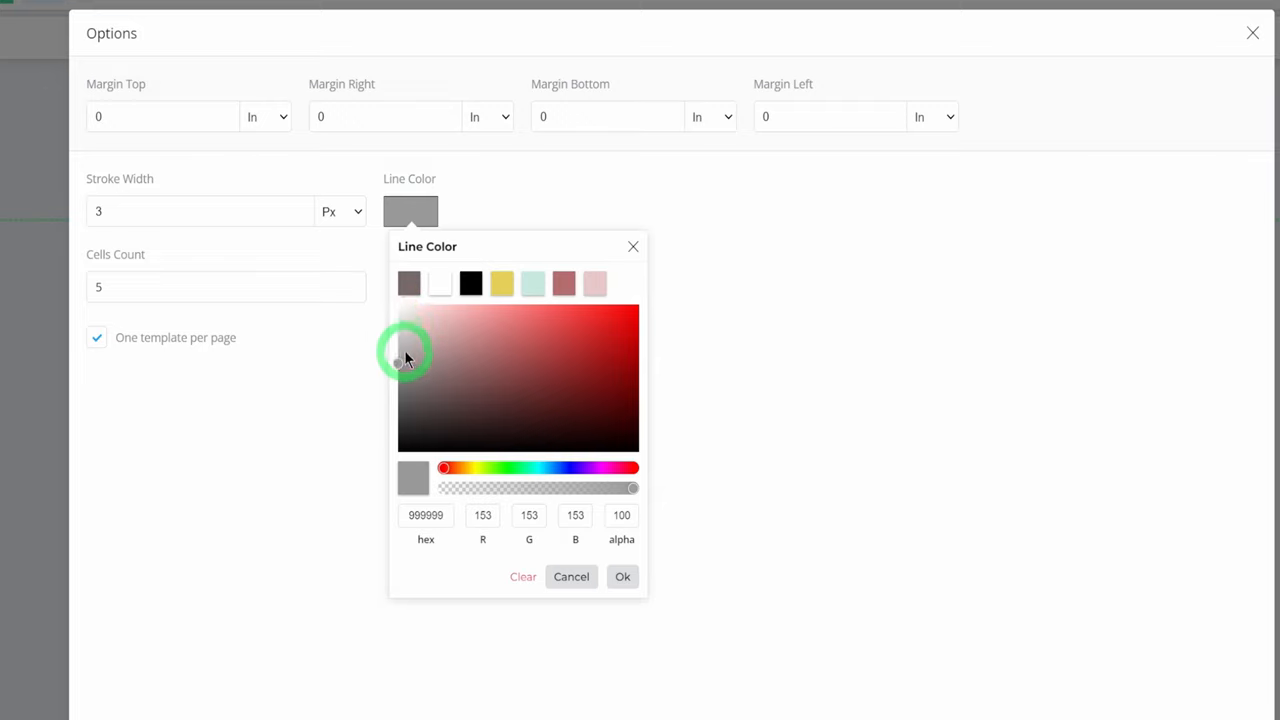
pyautogui.click(471, 284)
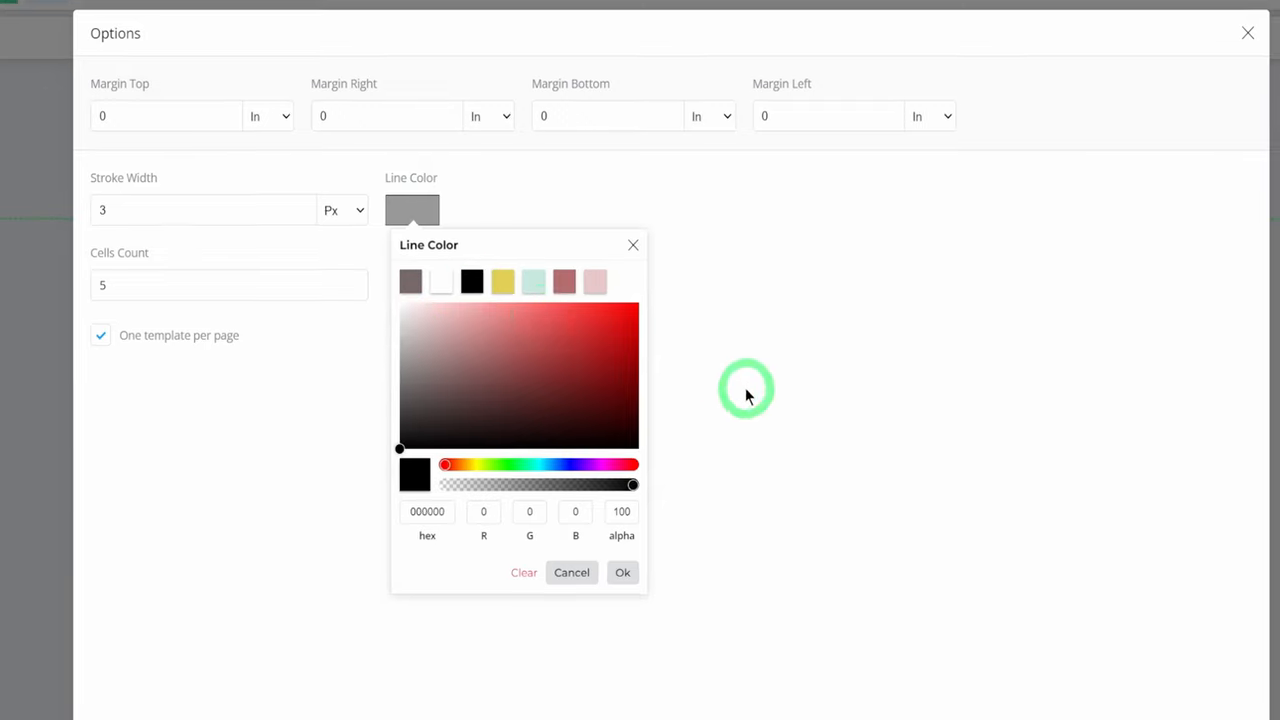
pyautogui.click(743, 380)
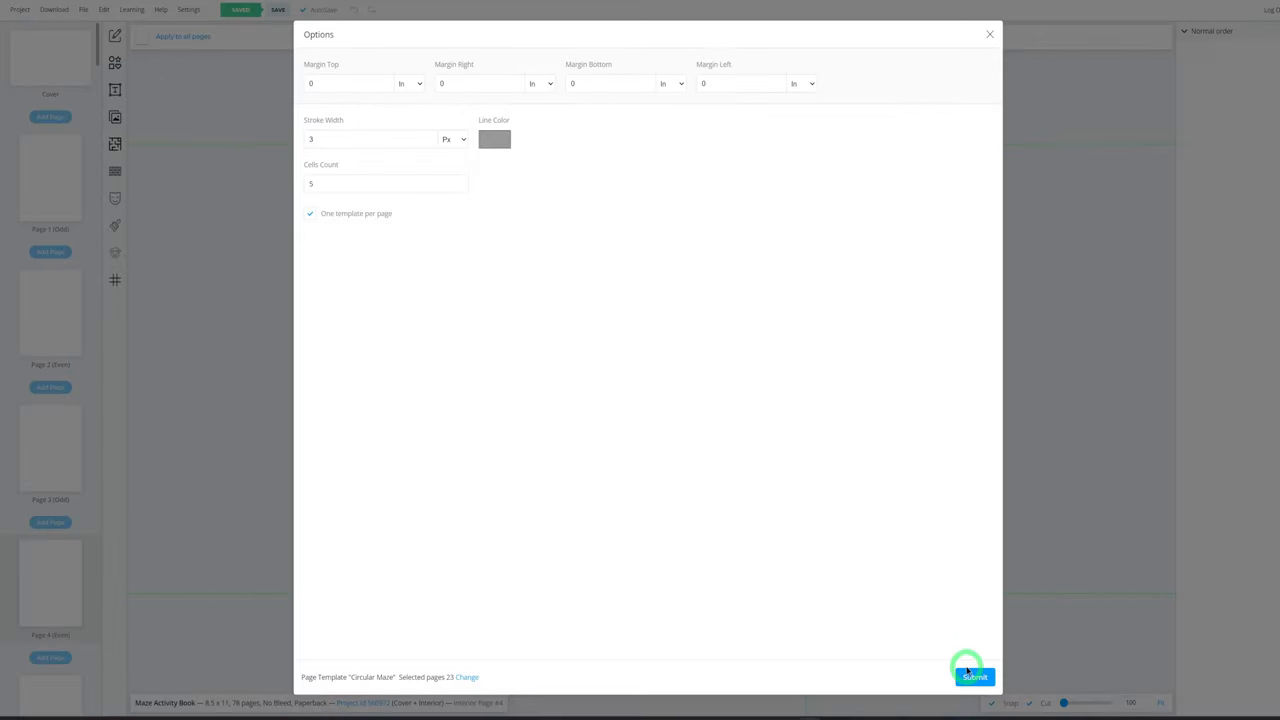
pyautogui.click(974, 679)
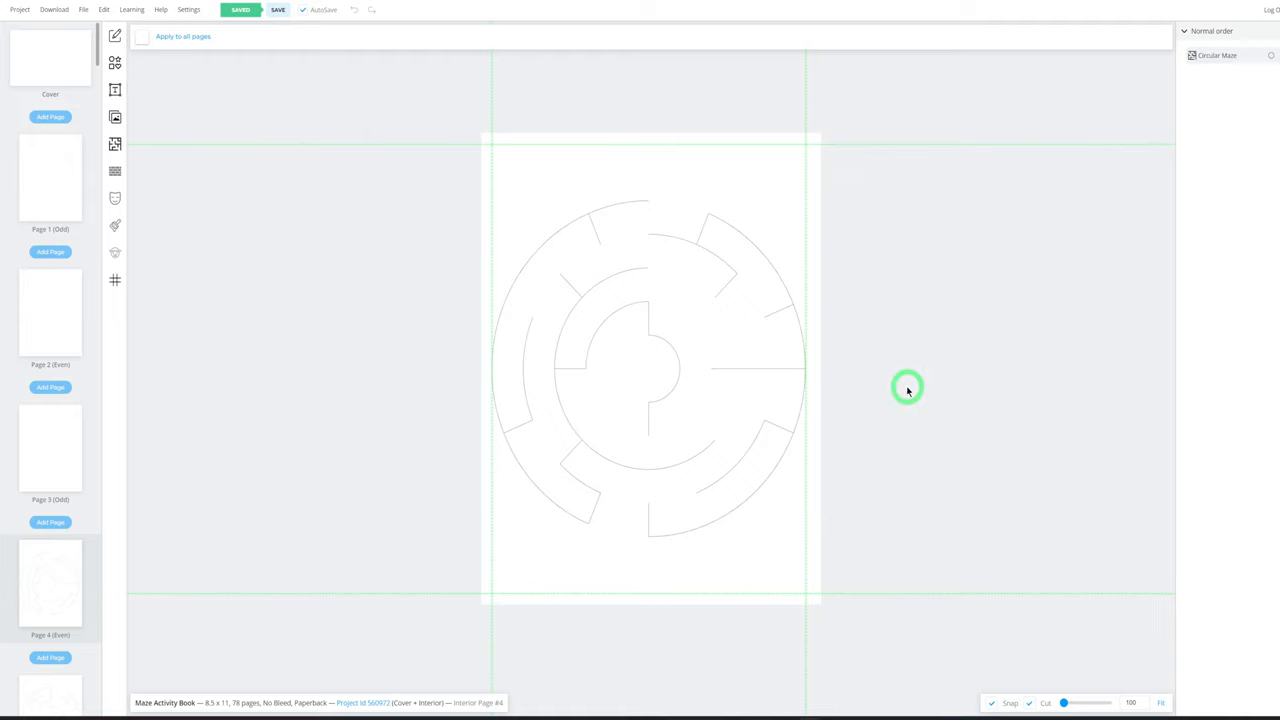
pyautogui.scroll(-2, 66, 427)
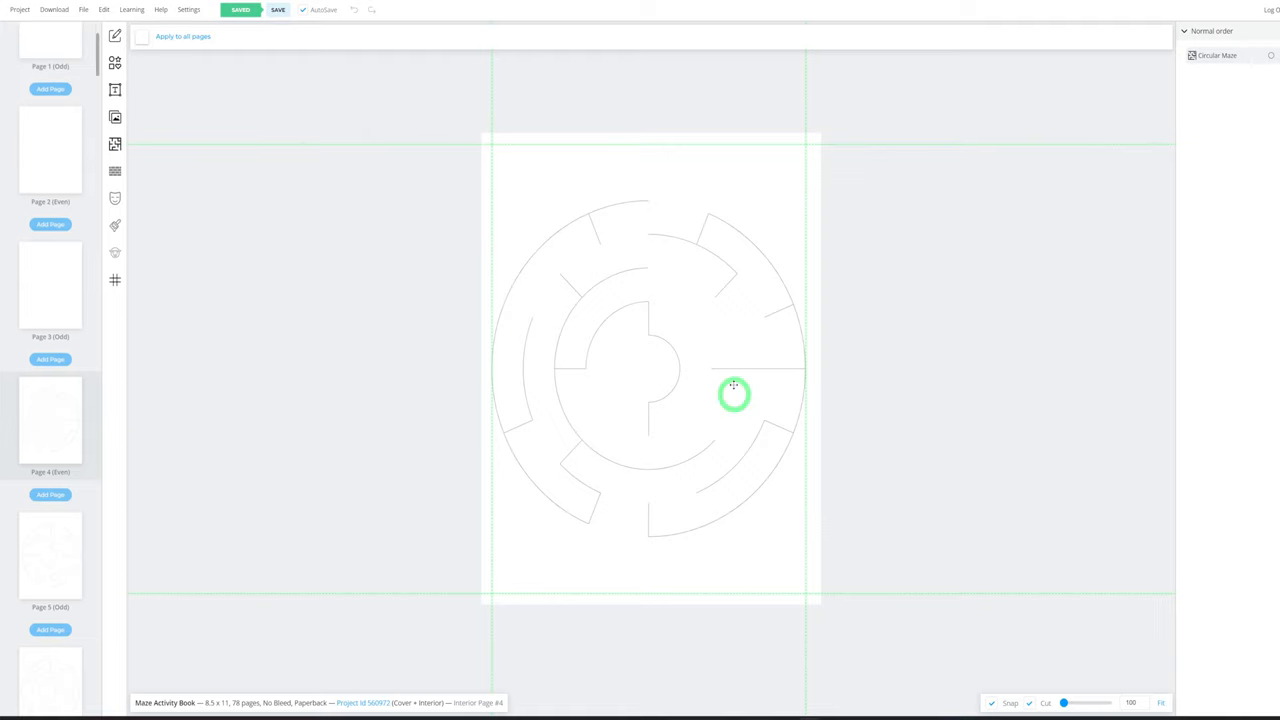
# Review the mazes on pages 5, 6, 7 and 29, then return to page 4
pyautogui.click(50, 564)
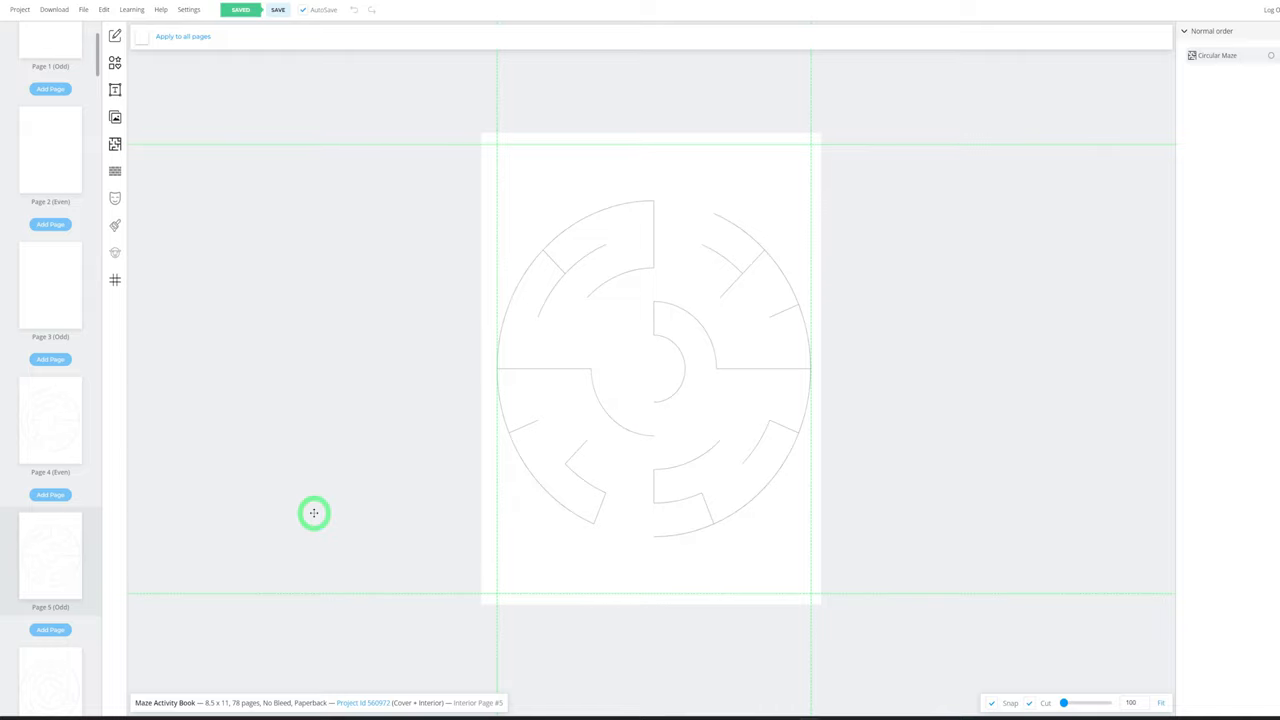
pyautogui.scroll(-3, 15, 493)
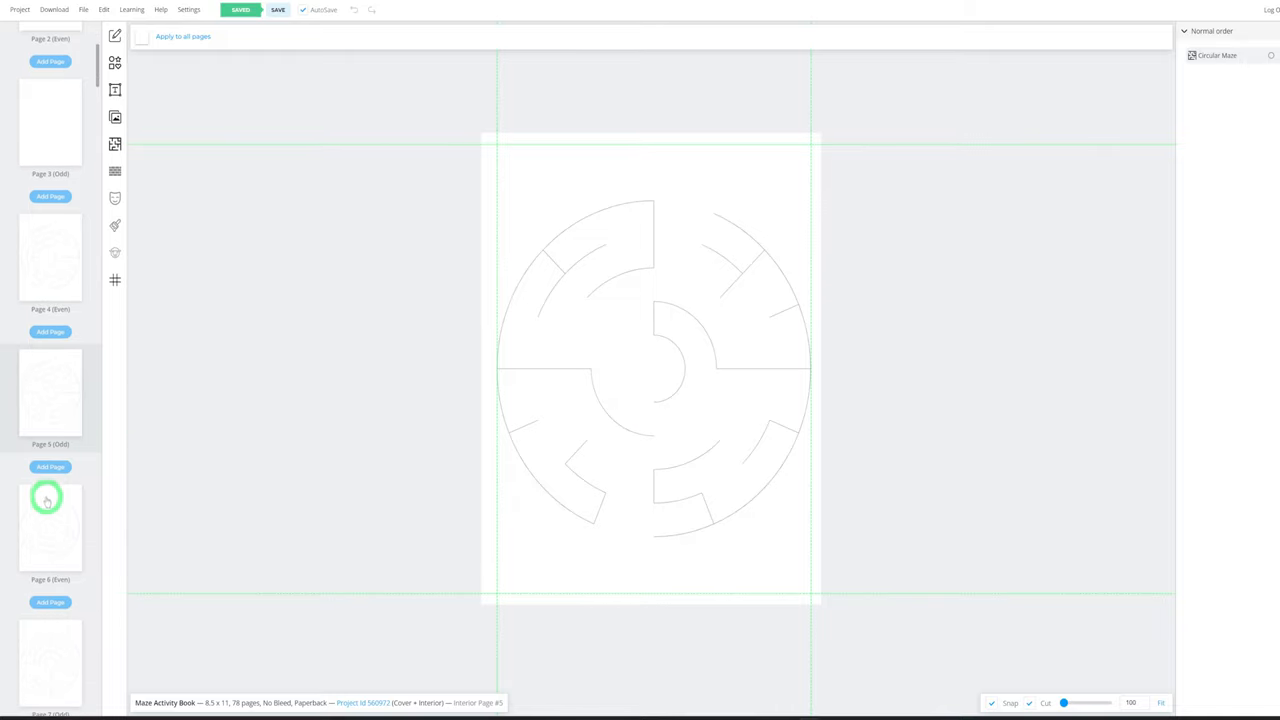
pyautogui.click(47, 508)
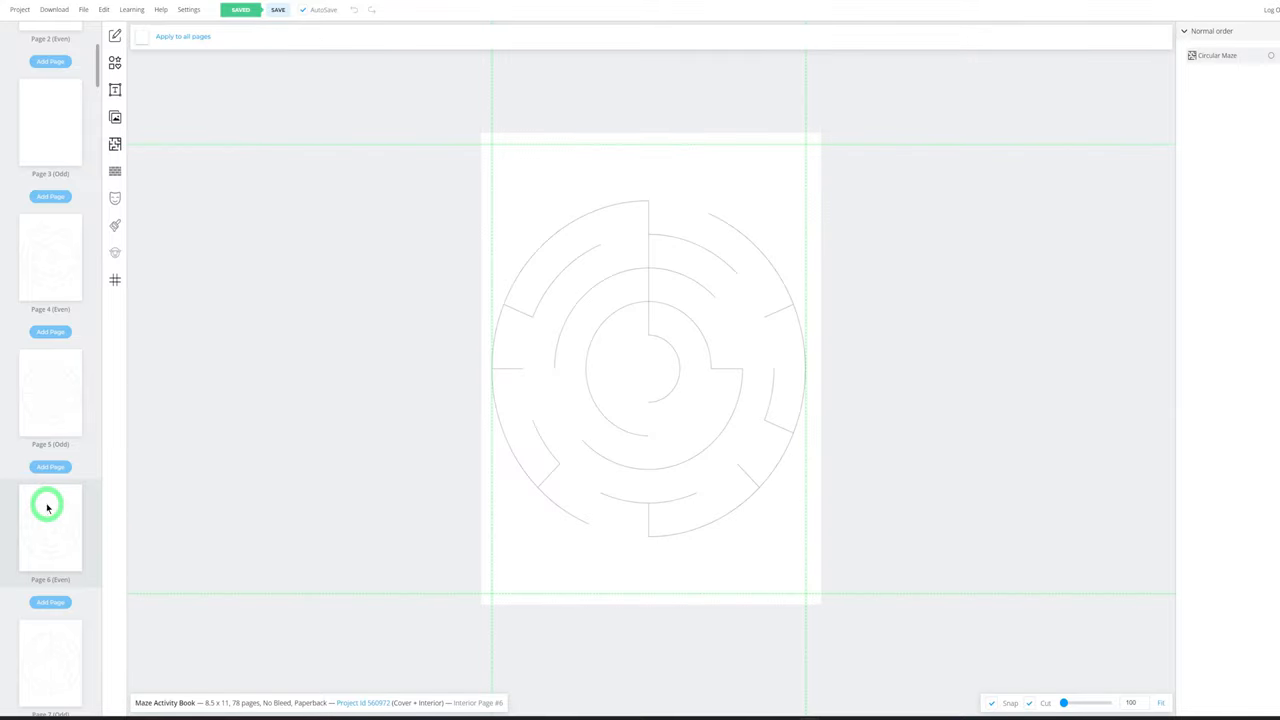
pyautogui.click(46, 642)
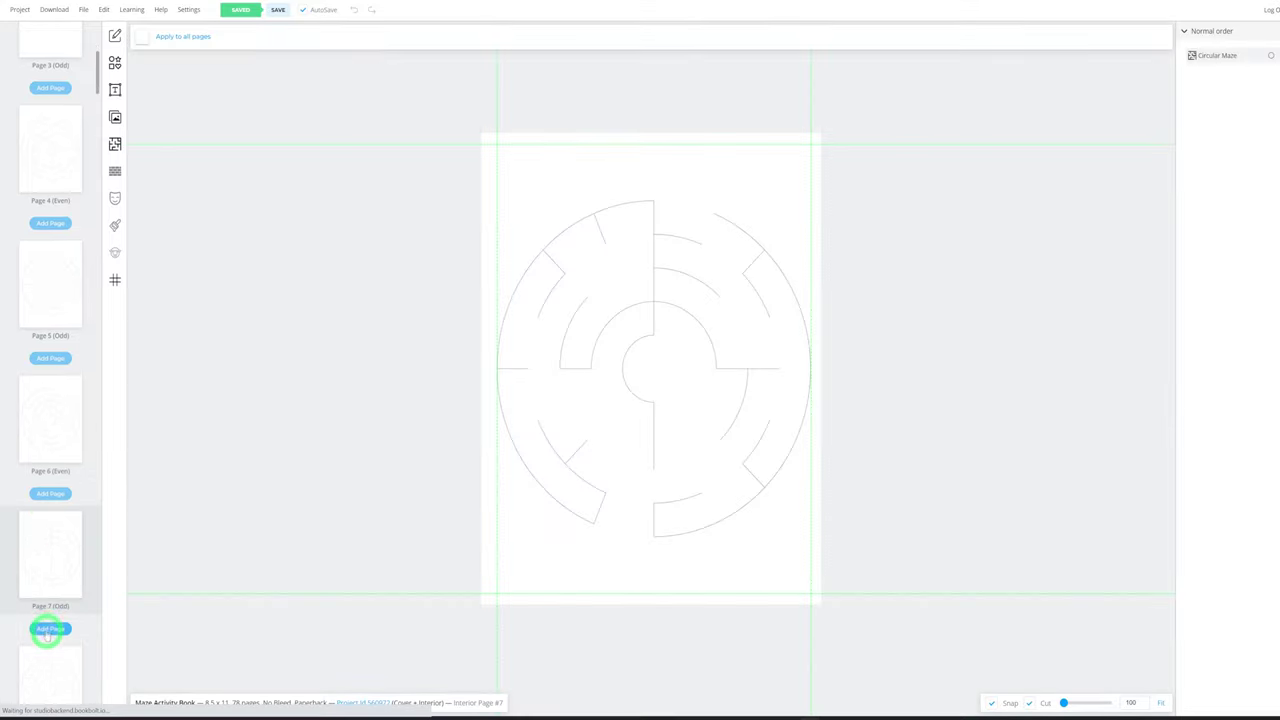
pyautogui.scroll(-10, 46, 640)
pyautogui.click(52, 520)
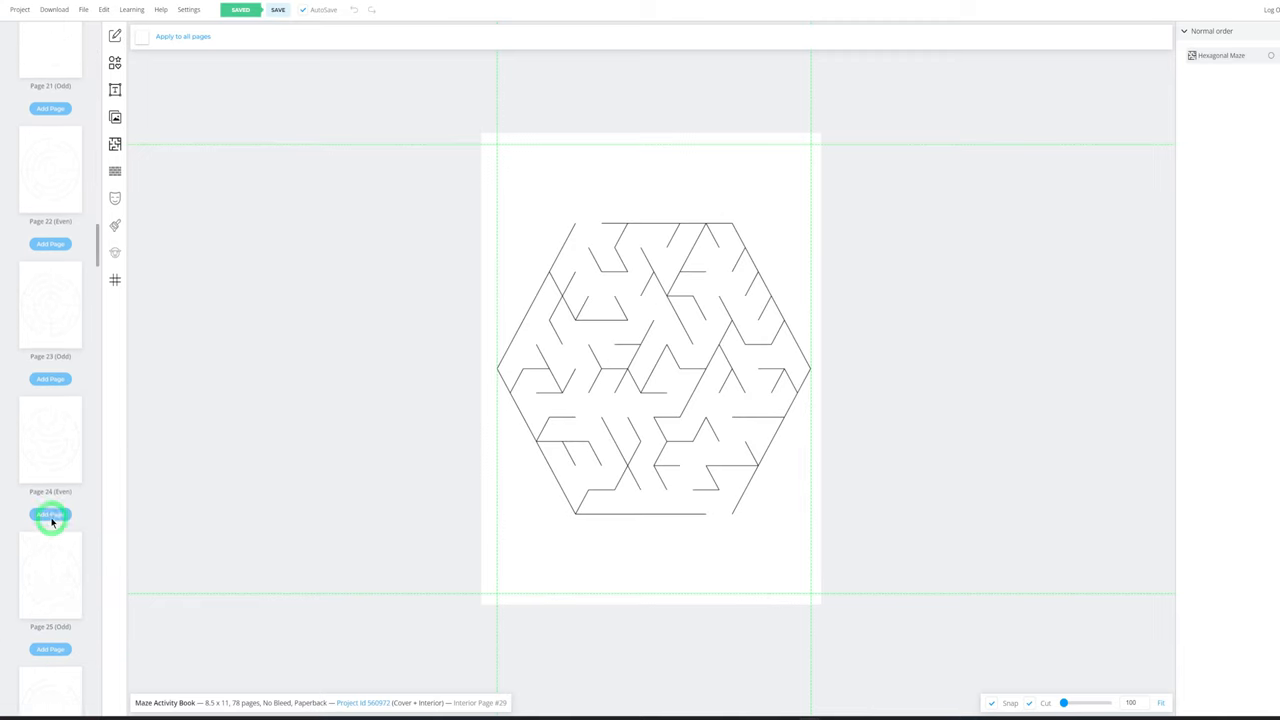
pyautogui.scroll(5, 52, 520)
pyautogui.scroll(4, 52, 520)
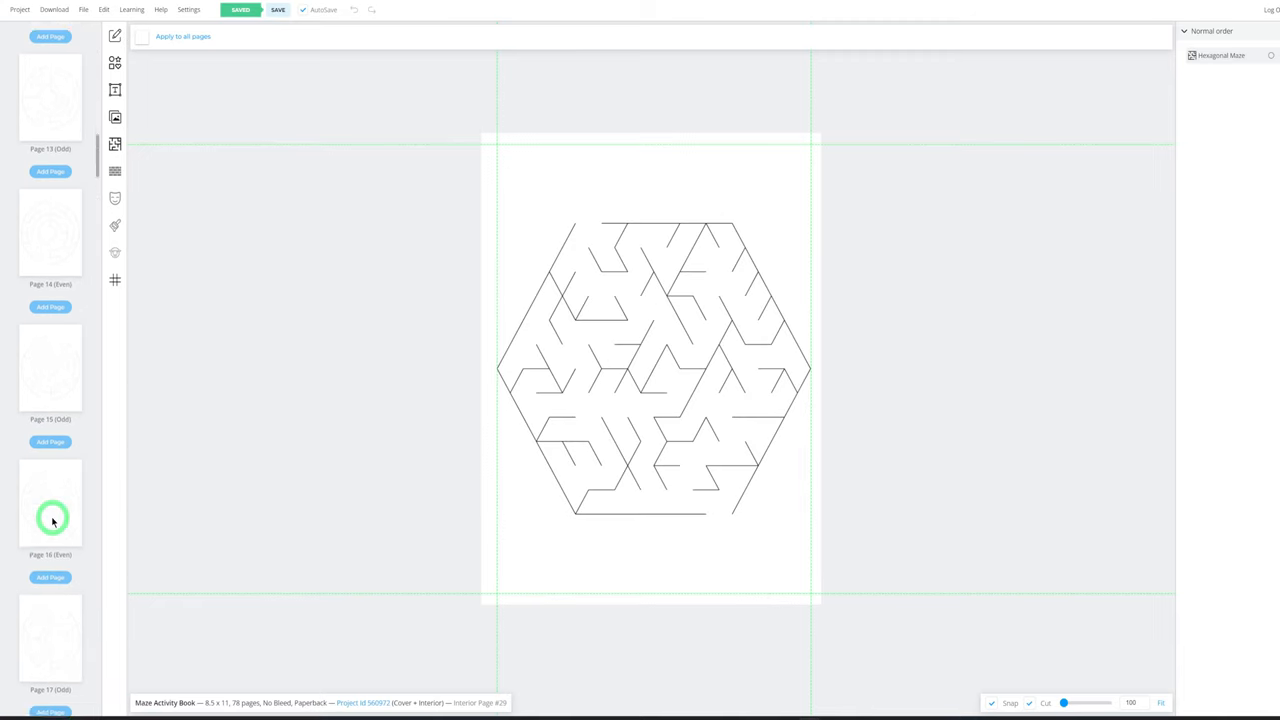
pyautogui.scroll(2, 53, 520)
pyautogui.scroll(1, 53, 520)
pyautogui.scroll(1, 53, 520)
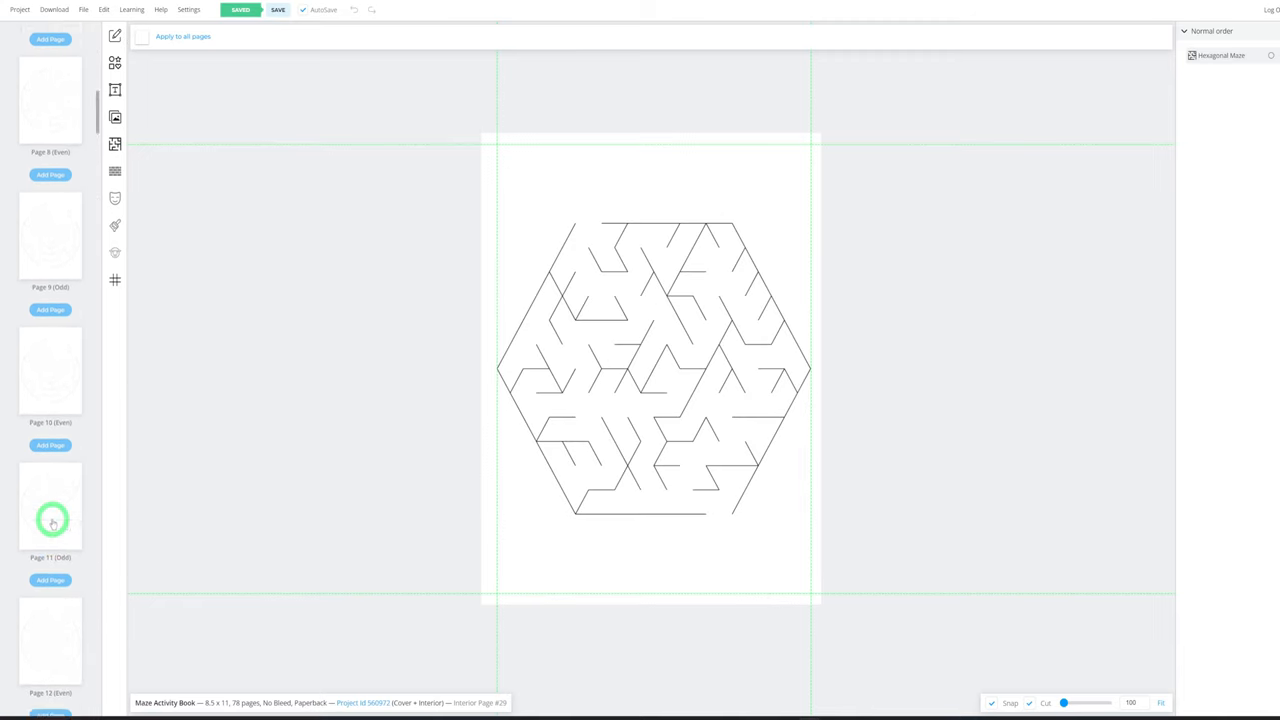
pyautogui.scroll(4, 53, 519)
pyautogui.scroll(4, 53, 519)
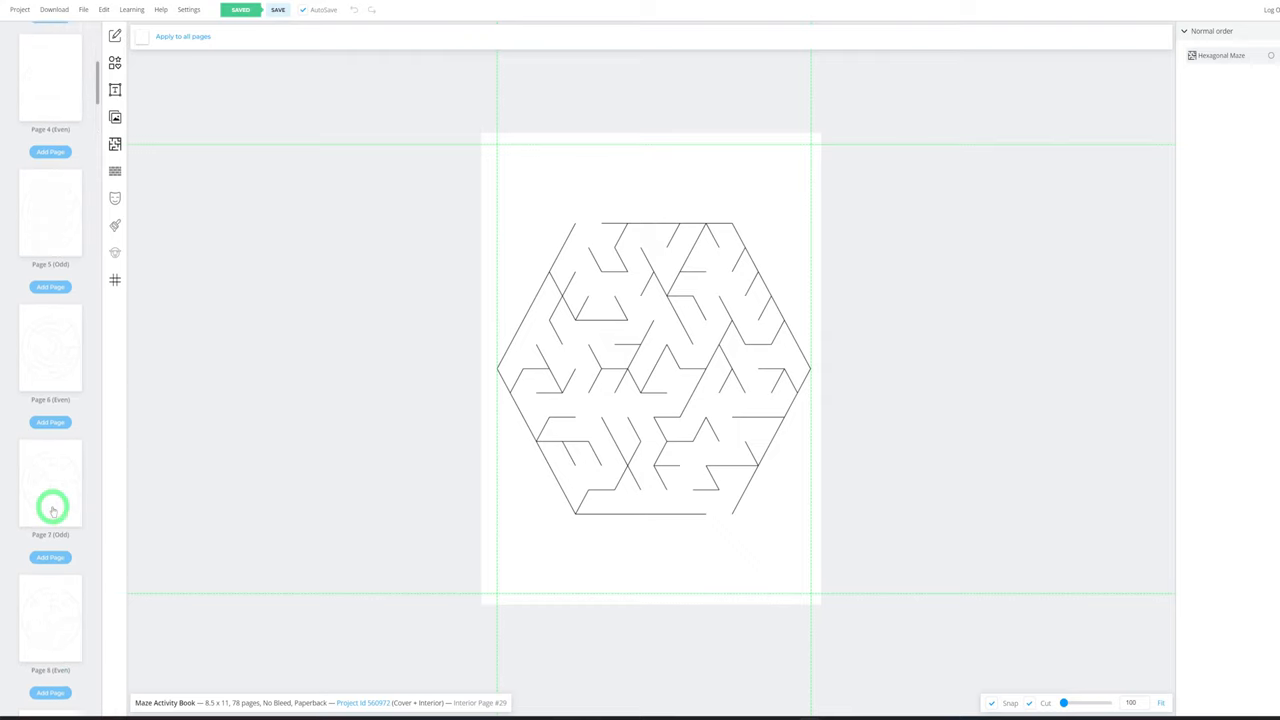
pyautogui.scroll(3, 53, 508)
pyautogui.scroll(3, 53, 508)
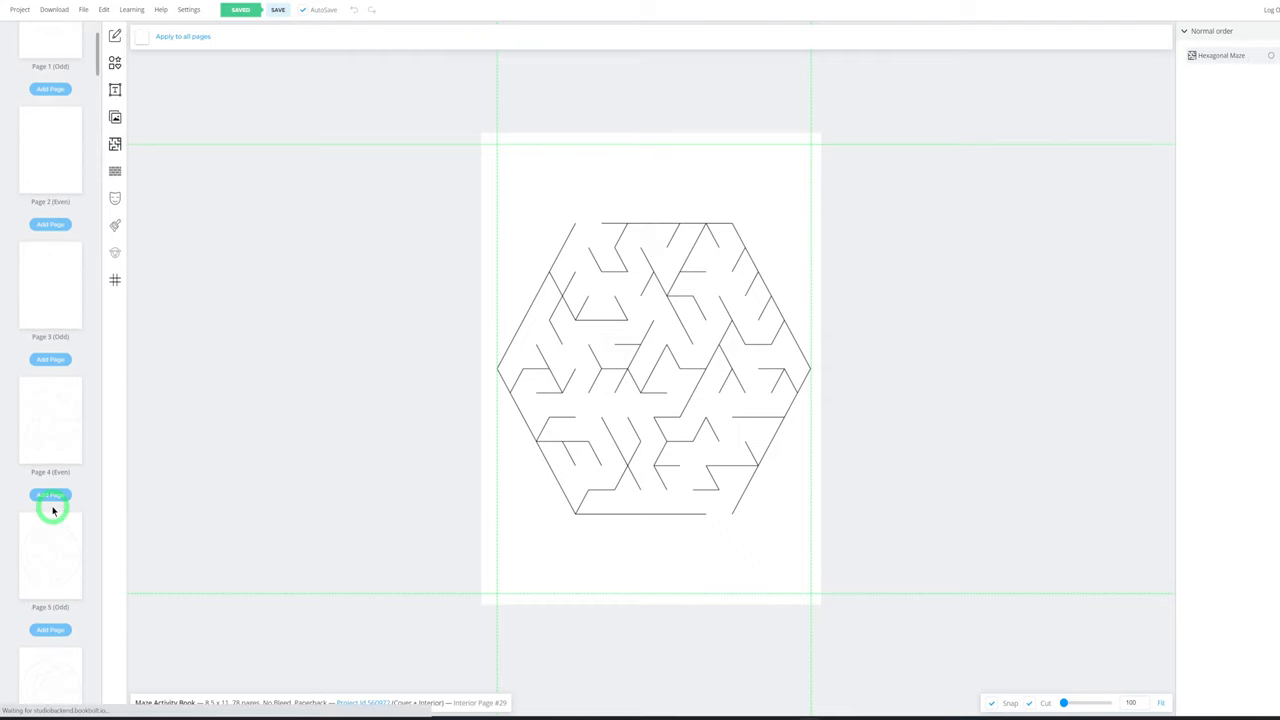
pyautogui.click(50, 433)
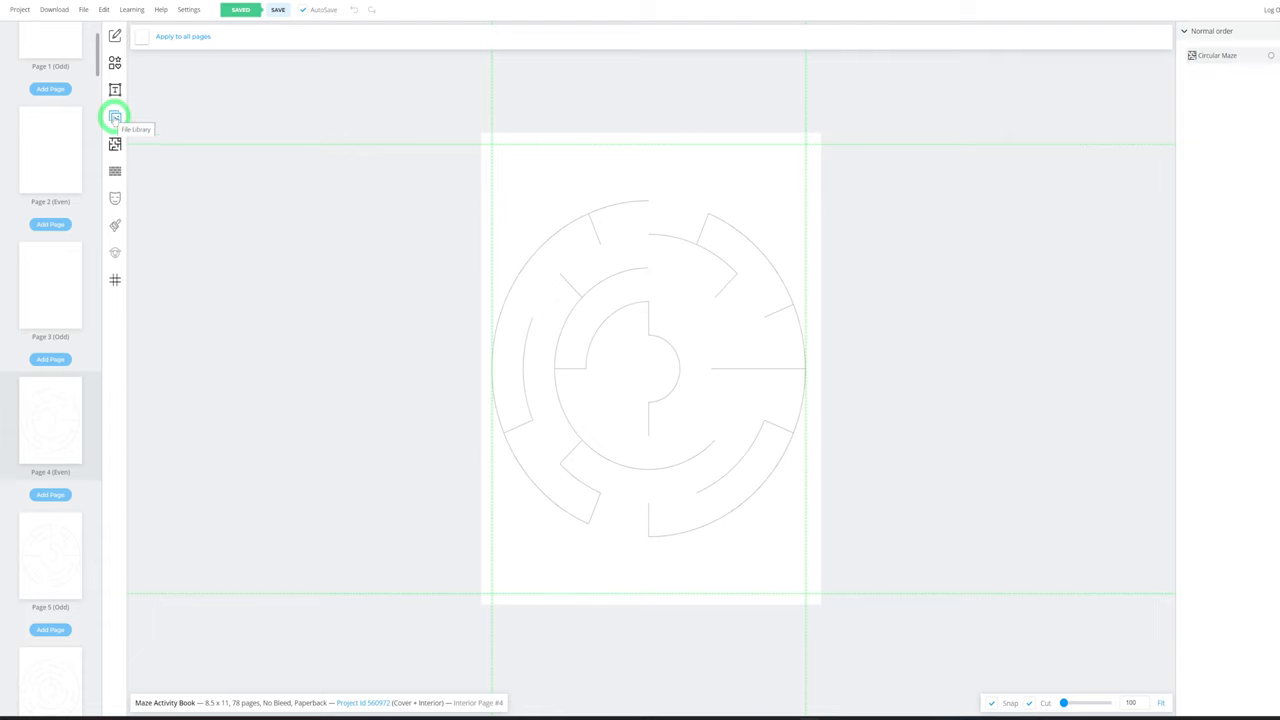
# Place the leafy border image 16.png on page 4 and layer the Circular Maze in front of it
pyautogui.click(116, 121)
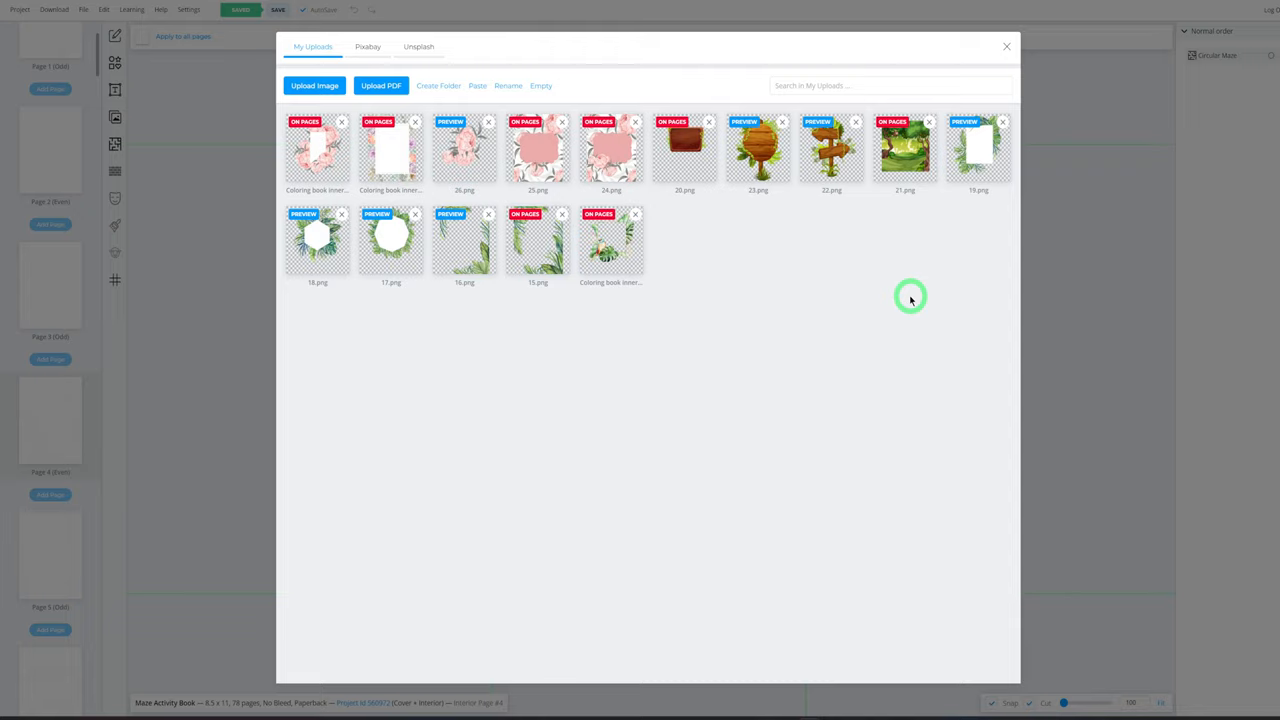
pyautogui.click(468, 253)
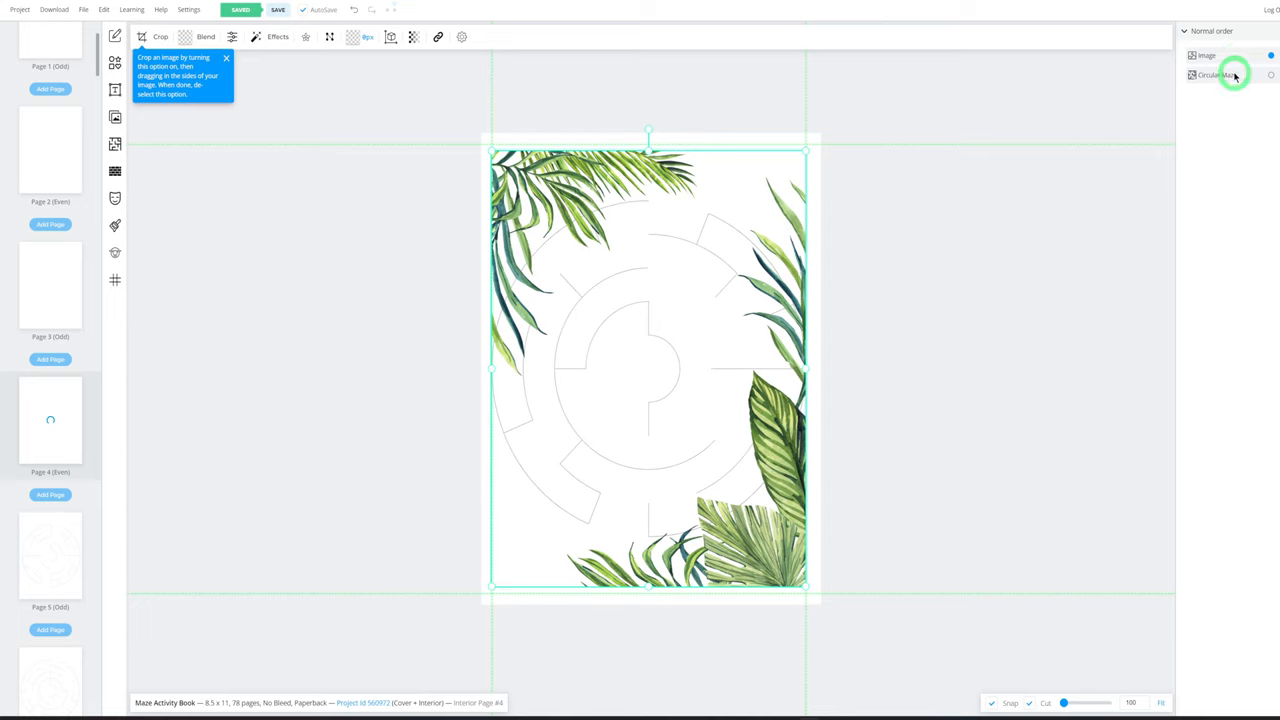
pyautogui.click(1213, 58)
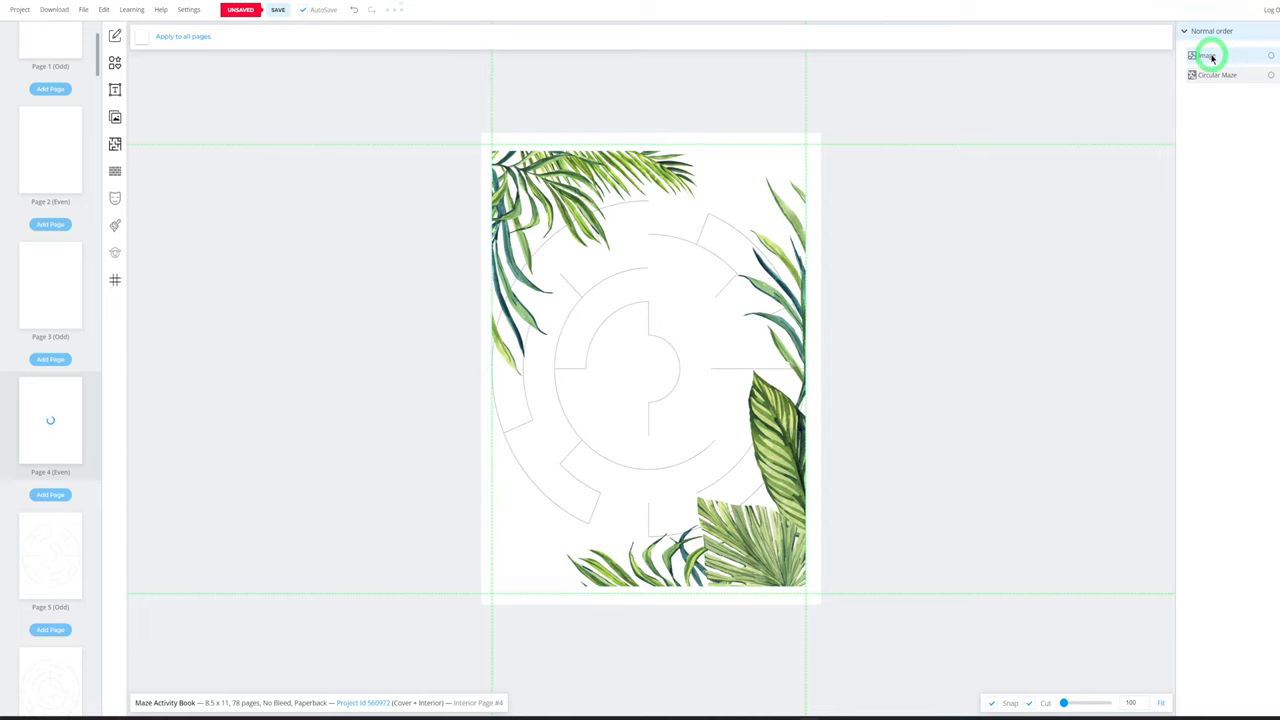
pyautogui.moveTo(1212, 58); pyautogui.dragTo(1212, 80)
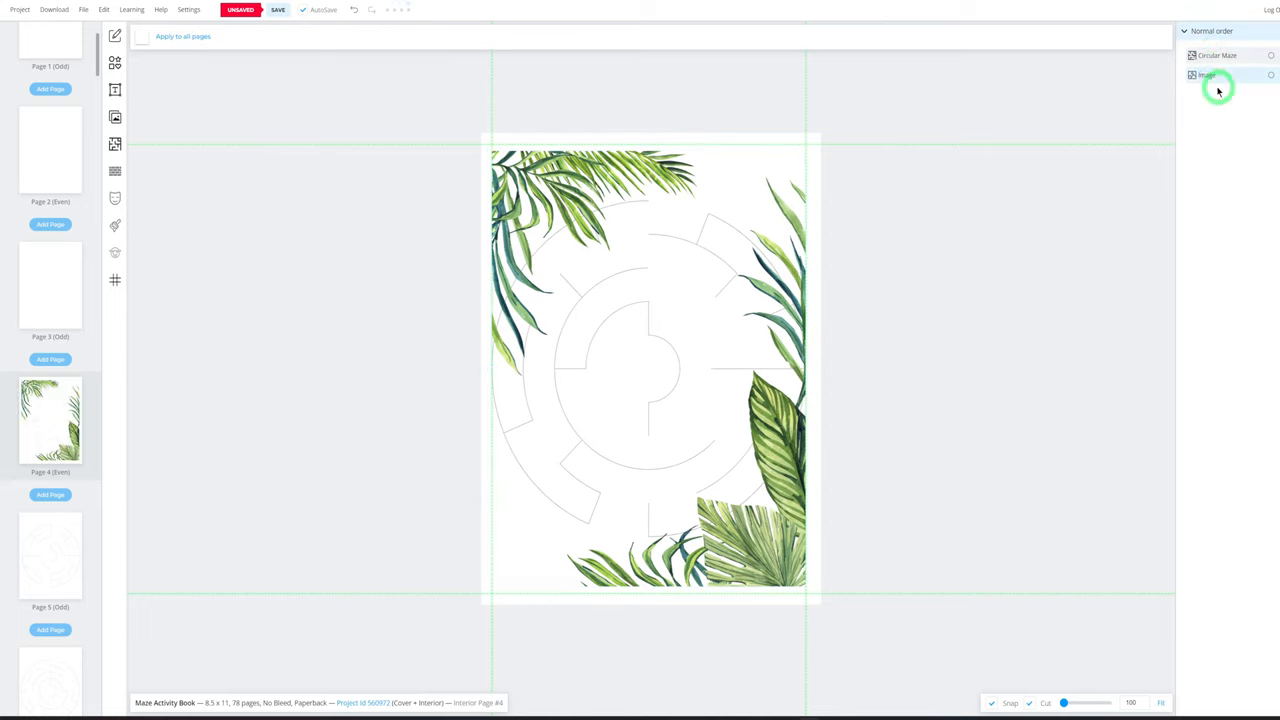
# Shrink and nudge the maze so it sits inside the leaf border frame
pyautogui.click(730, 337)
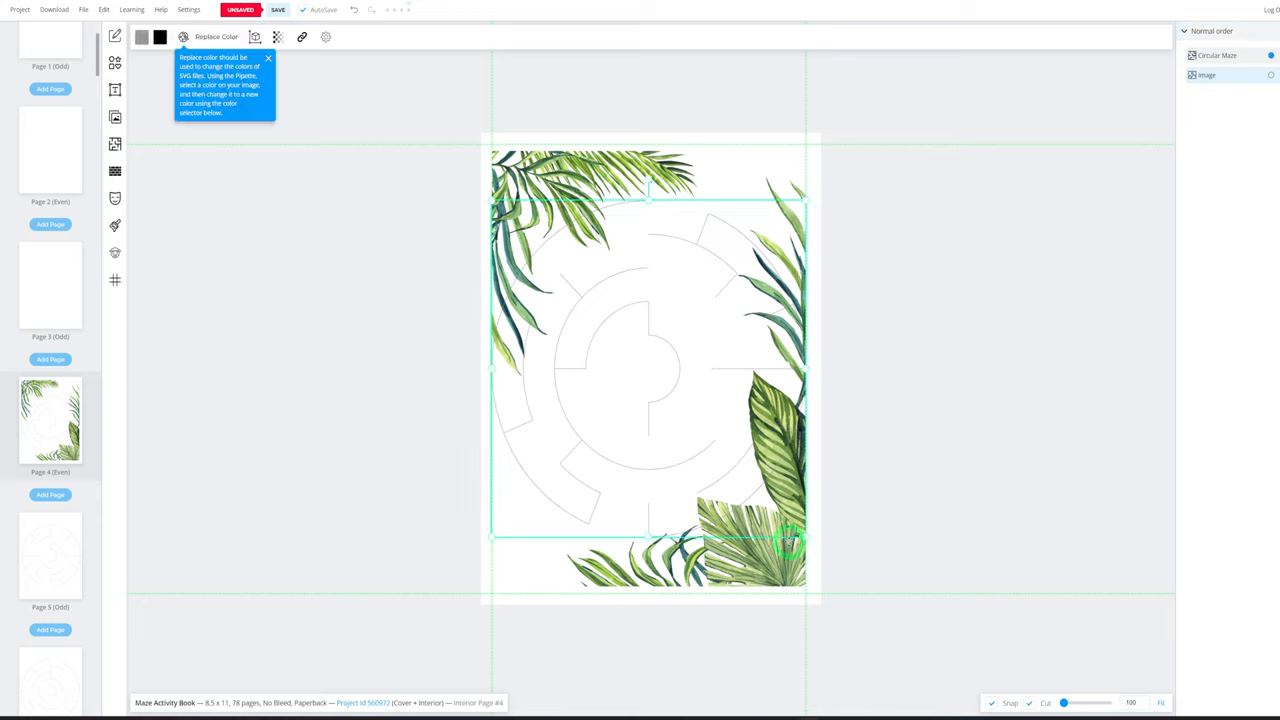
pyautogui.moveTo(805, 538); pyautogui.dragTo(757, 498)
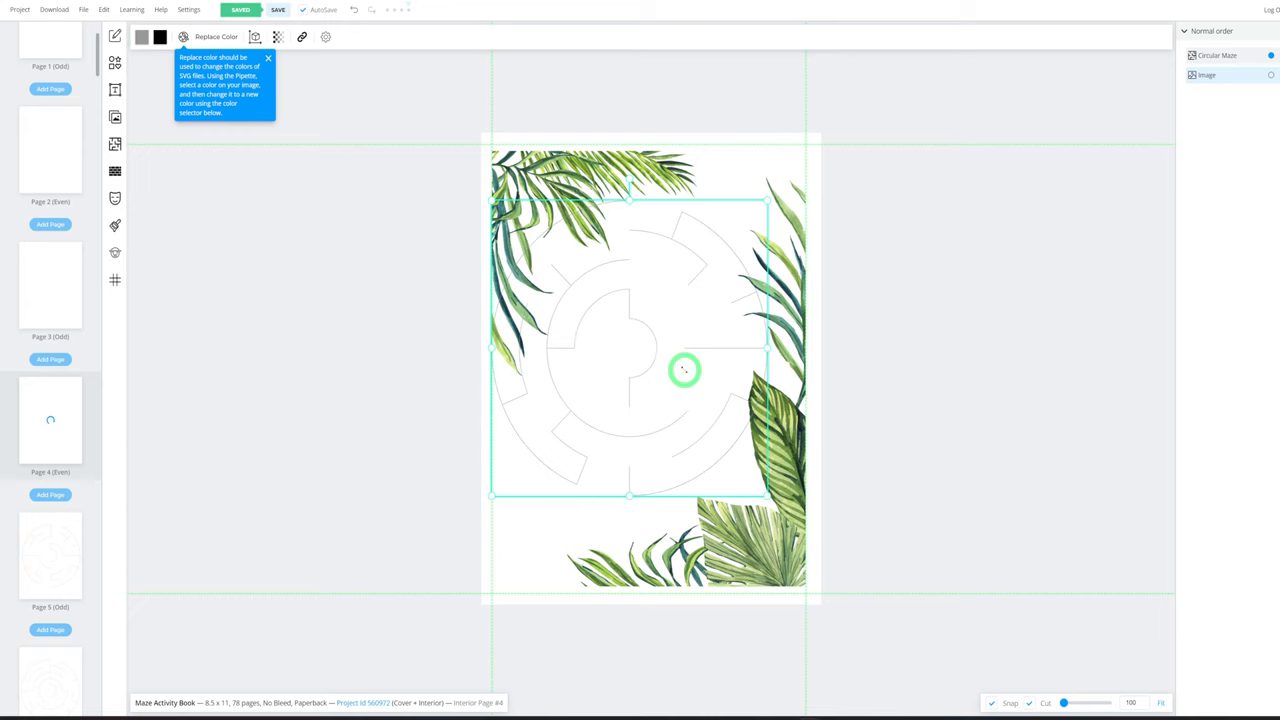
pyautogui.moveTo(690, 370); pyautogui.dragTo(702, 383)
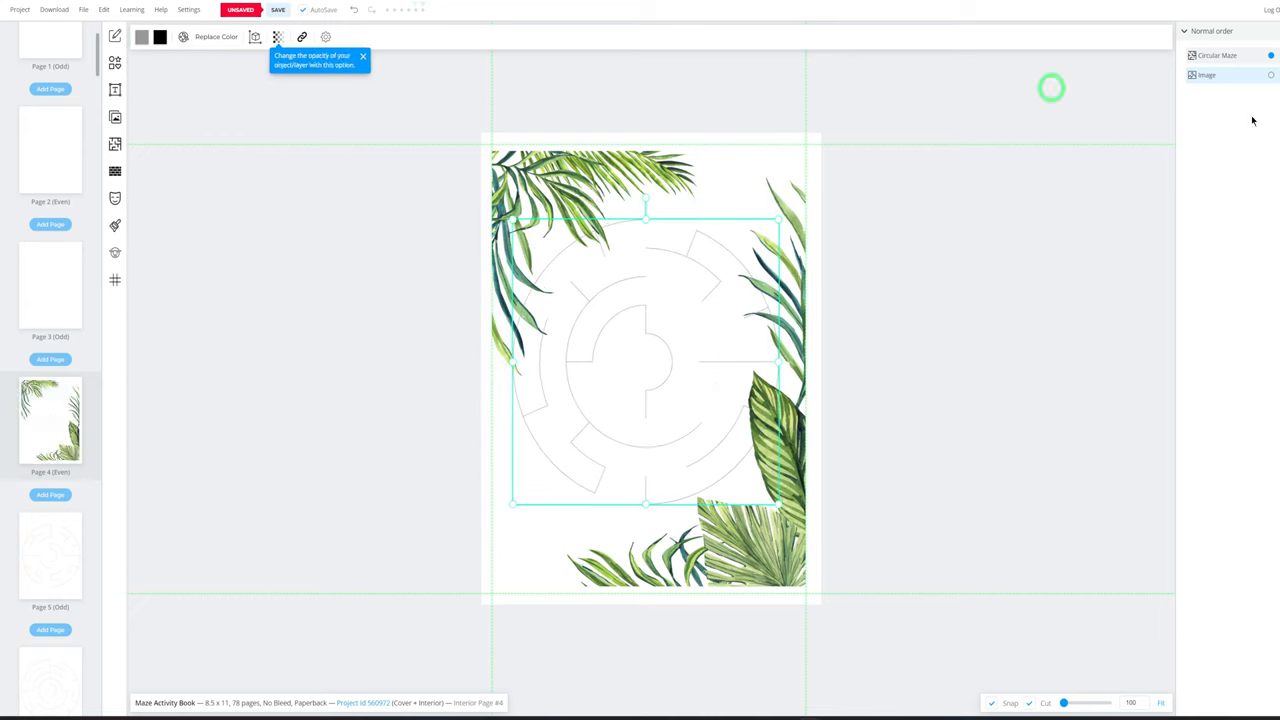
pyautogui.click(645, 175)
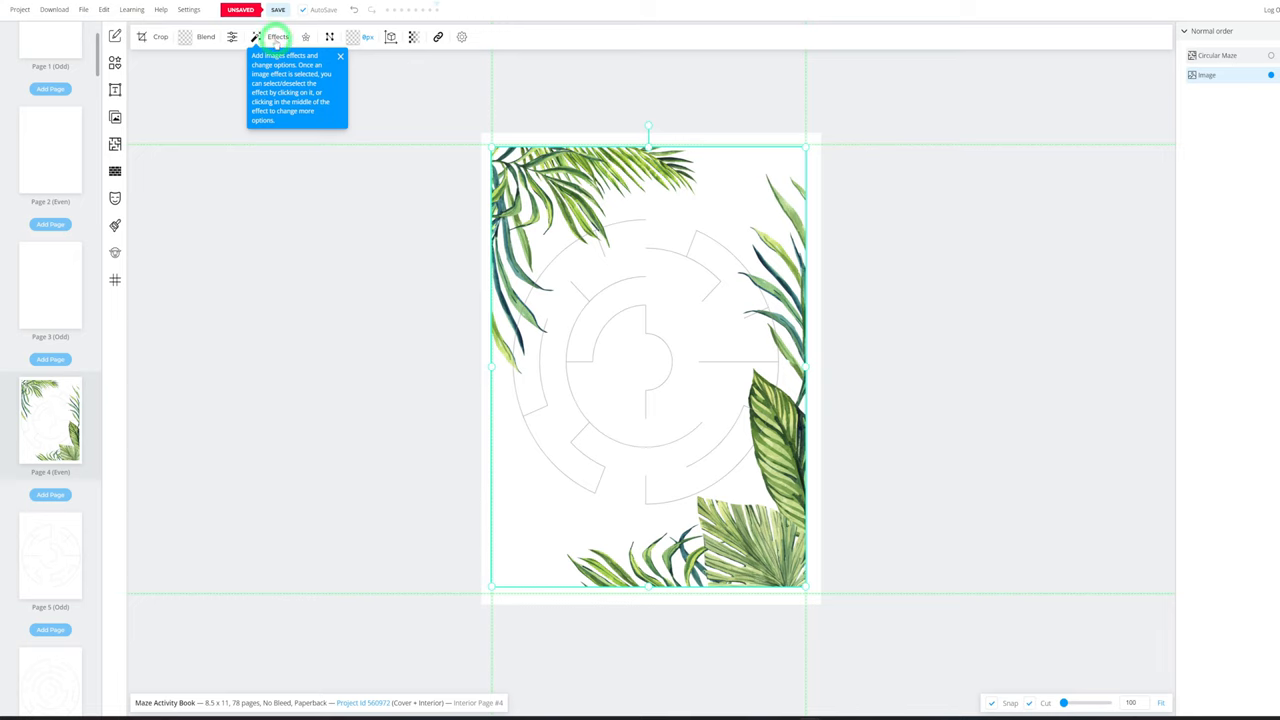
# Make the leaf border greyscale and fade its opacity to about 42
pyautogui.click(278, 37)
pyautogui.click(313, 98)
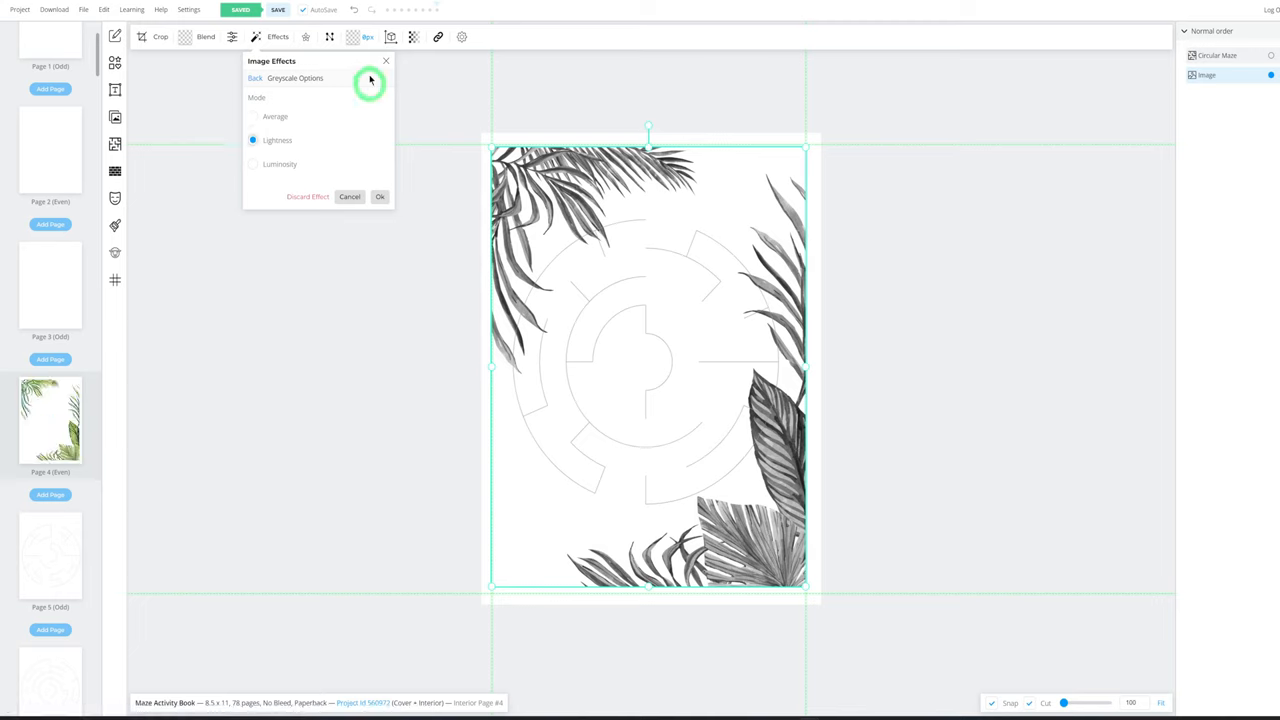
pyautogui.click(412, 37)
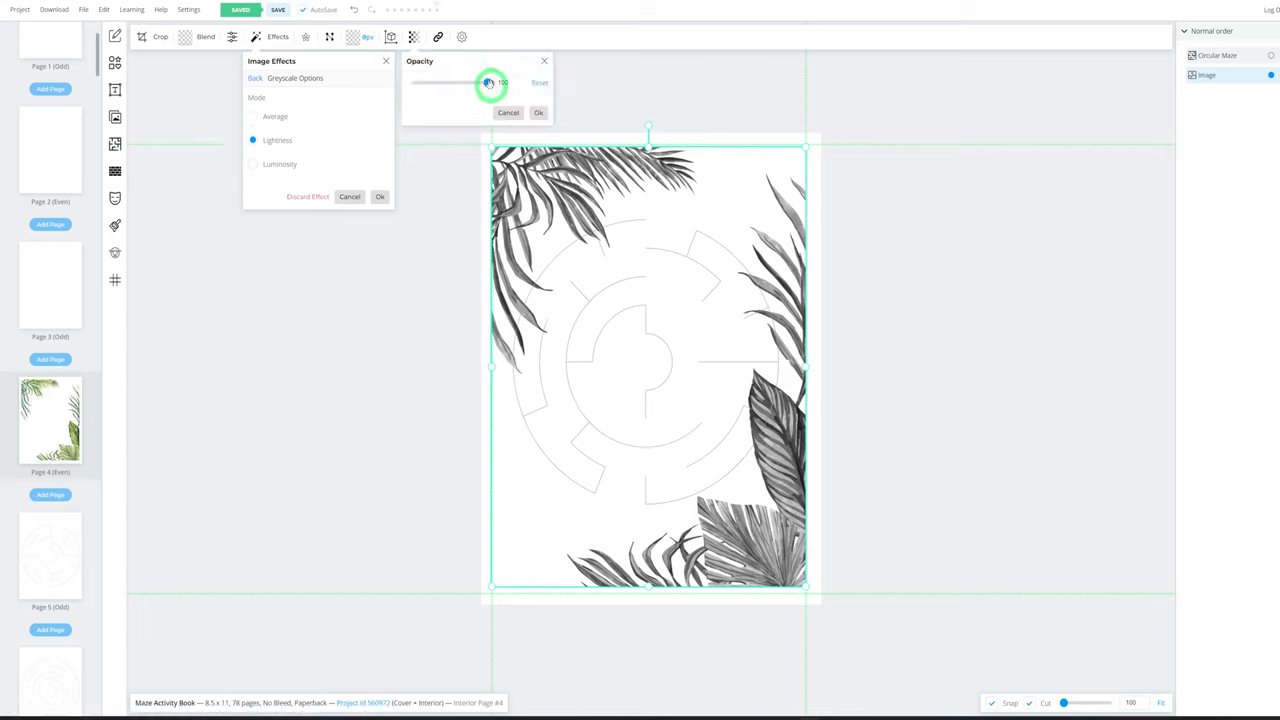
pyautogui.moveTo(487, 83); pyautogui.dragTo(458, 83)
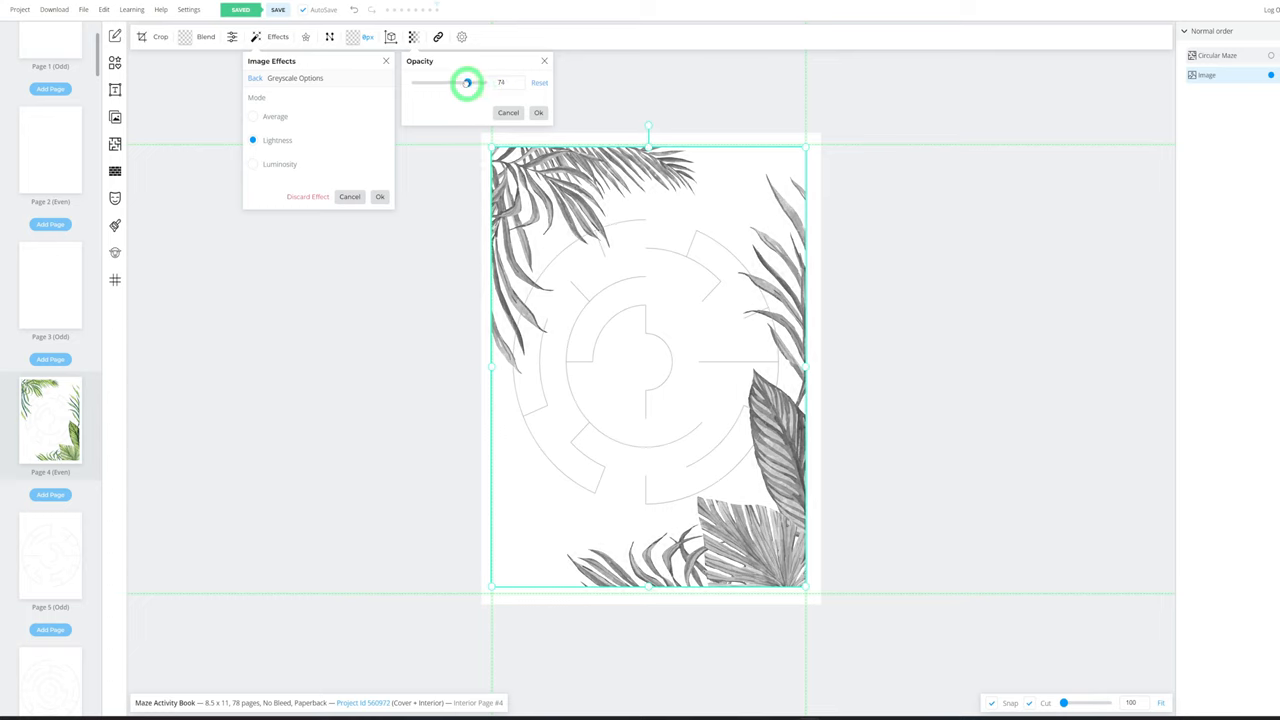
pyautogui.moveTo(454, 83); pyautogui.dragTo(448, 83)
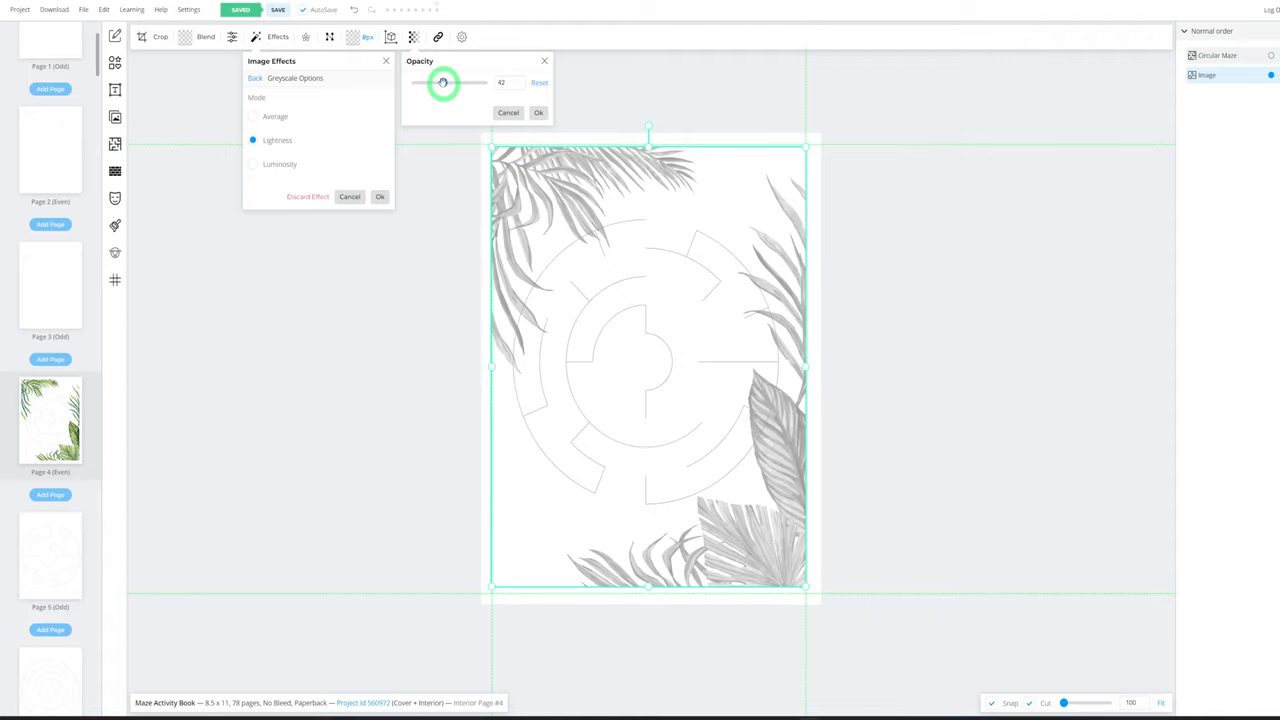
pyautogui.click(878, 278)
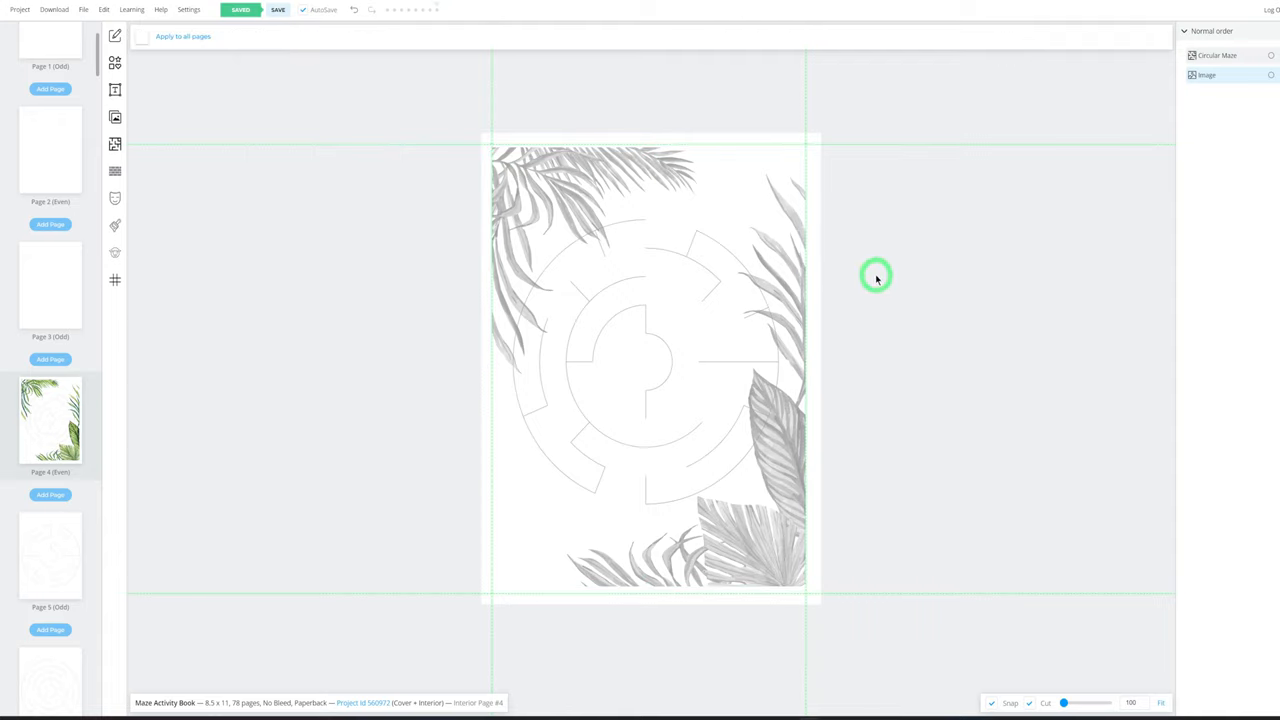
pyautogui.click(534, 529)
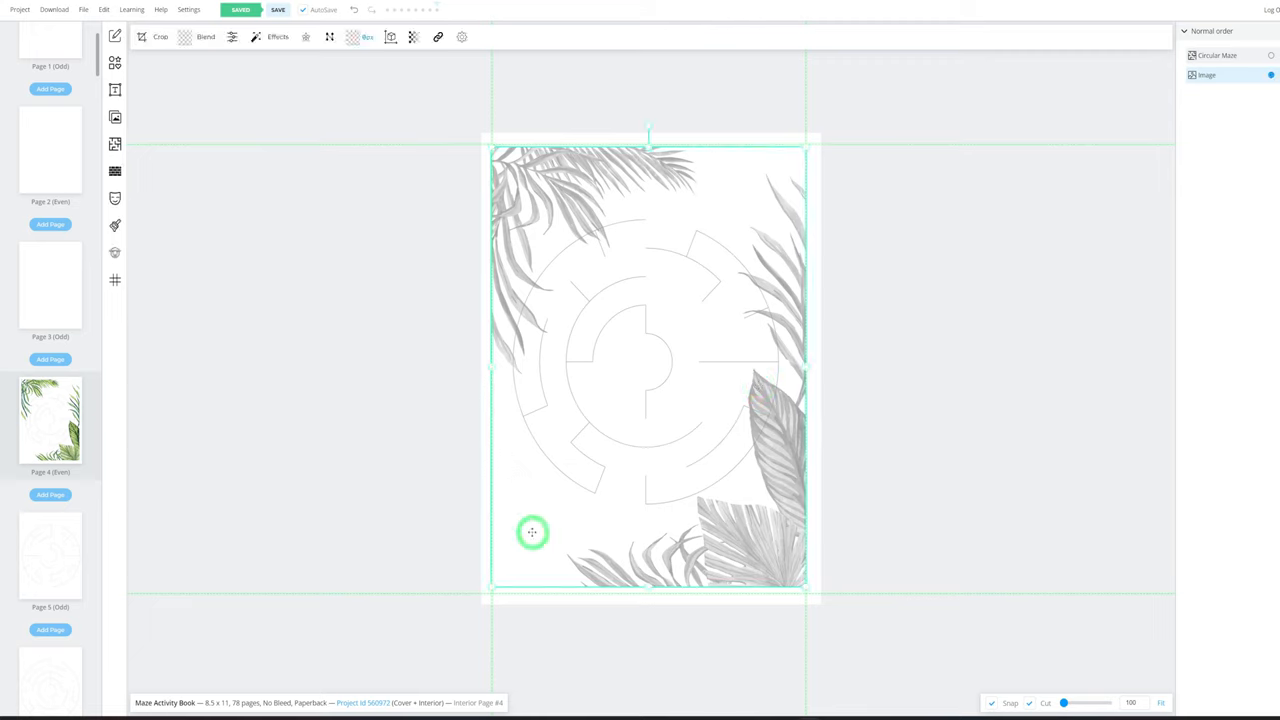
pyautogui.click(440, 494)
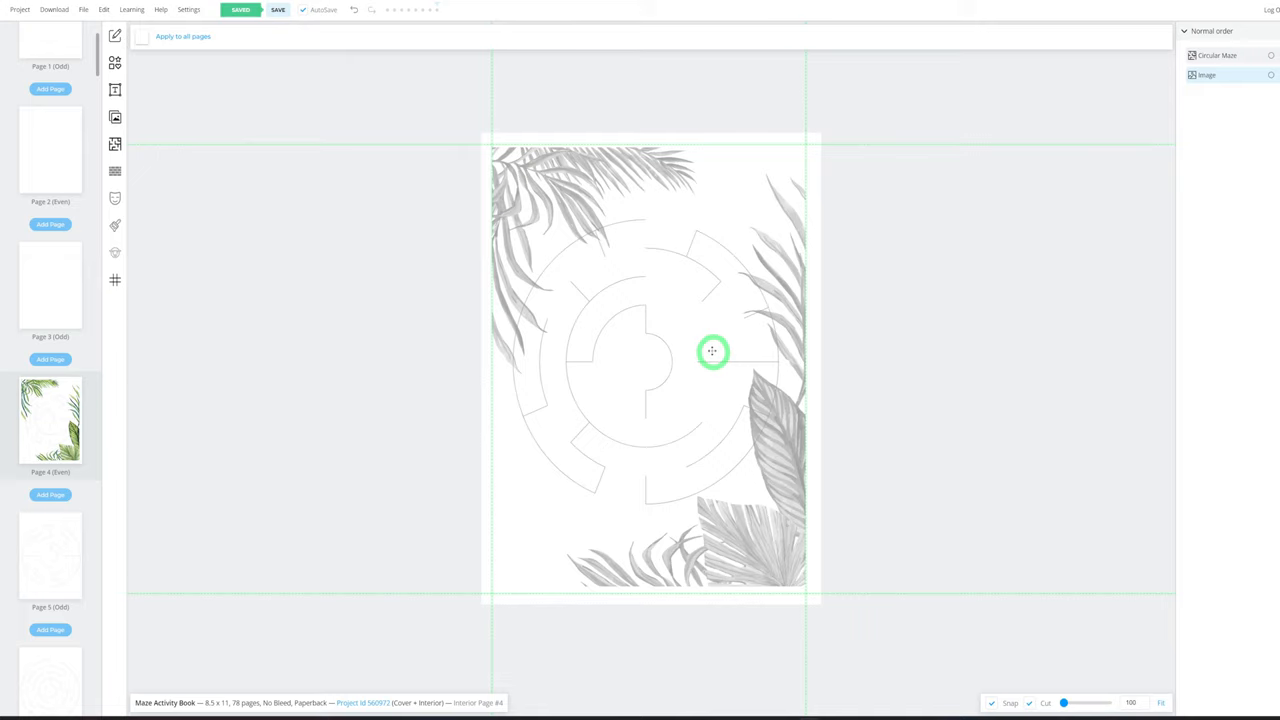
# Insert the bird-and-leaves frame upload onto page 3 and leave crop mode
pyautogui.click(55, 297)
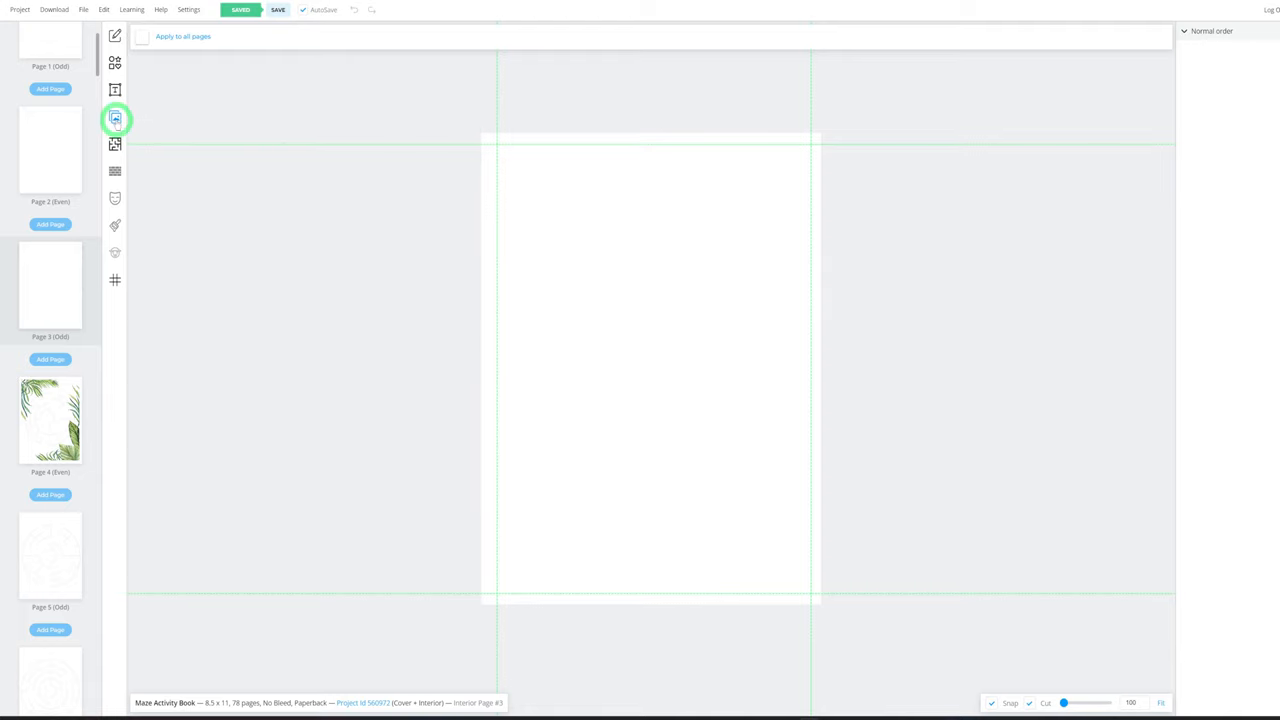
pyautogui.click(115, 118)
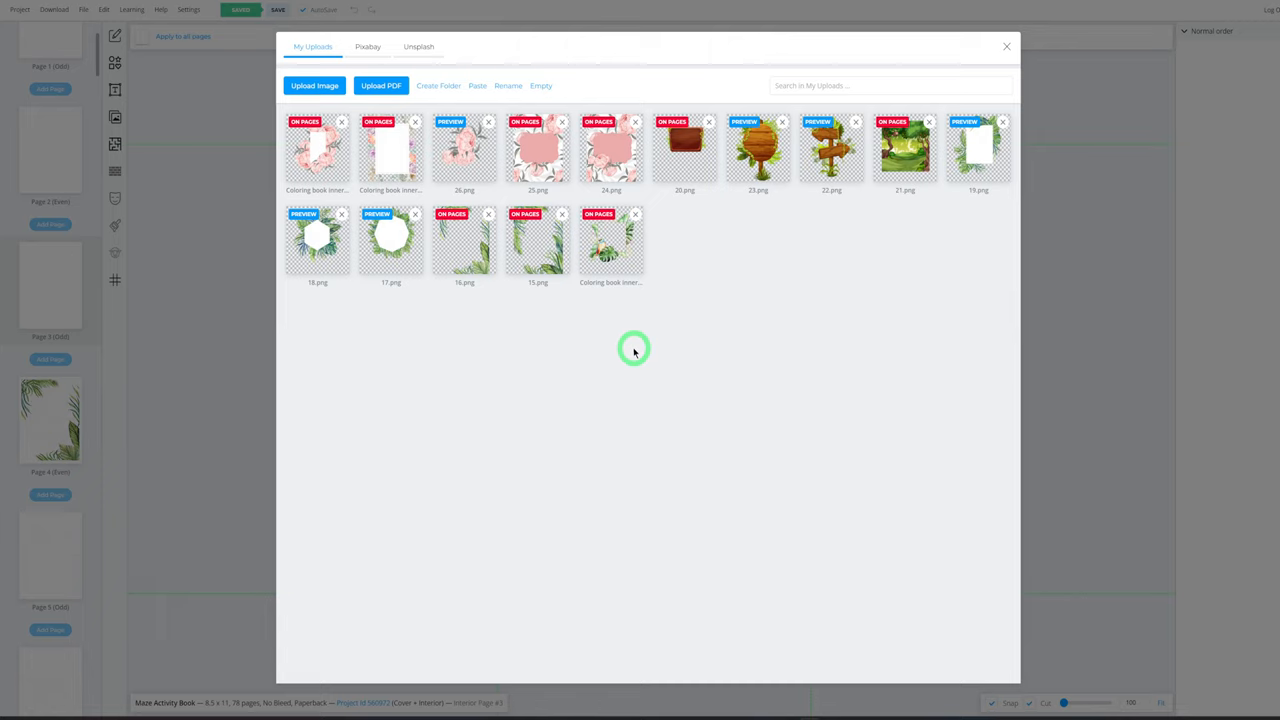
pyautogui.click(612, 247)
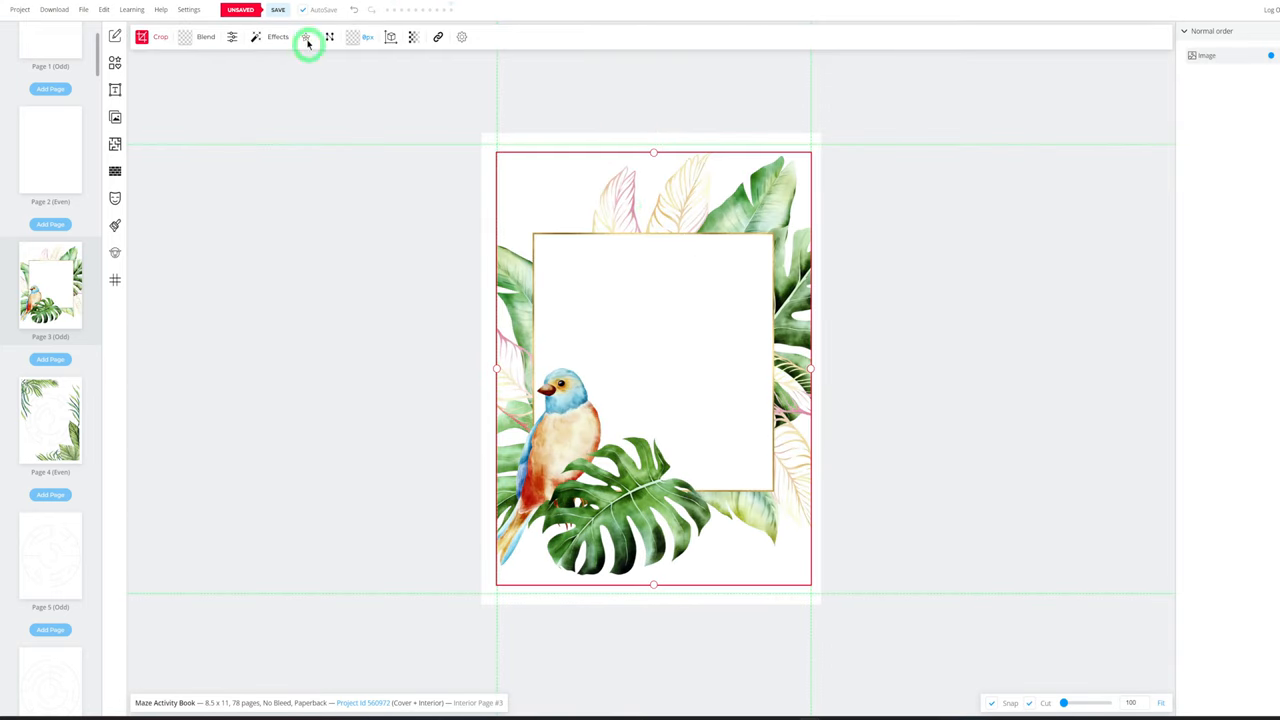
pyautogui.click(563, 136)
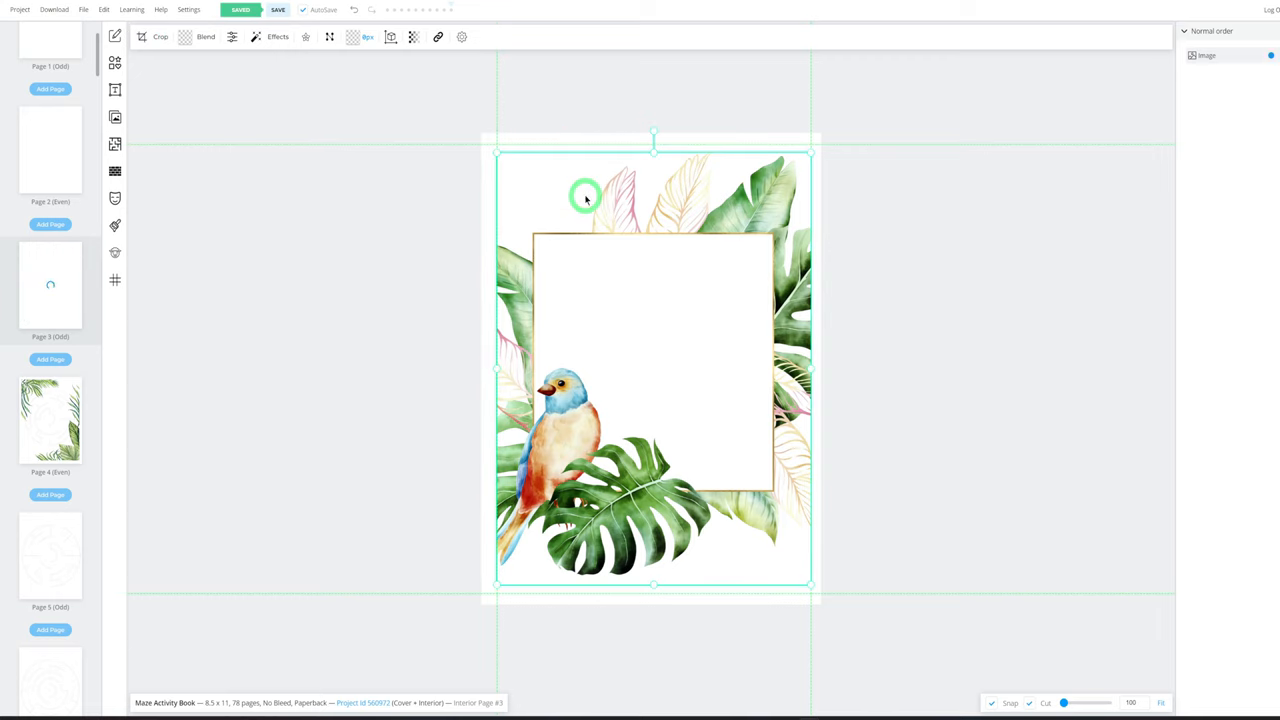
# Convert the bird frame to greyscale
pyautogui.click(280, 37)
pyautogui.click(314, 101)
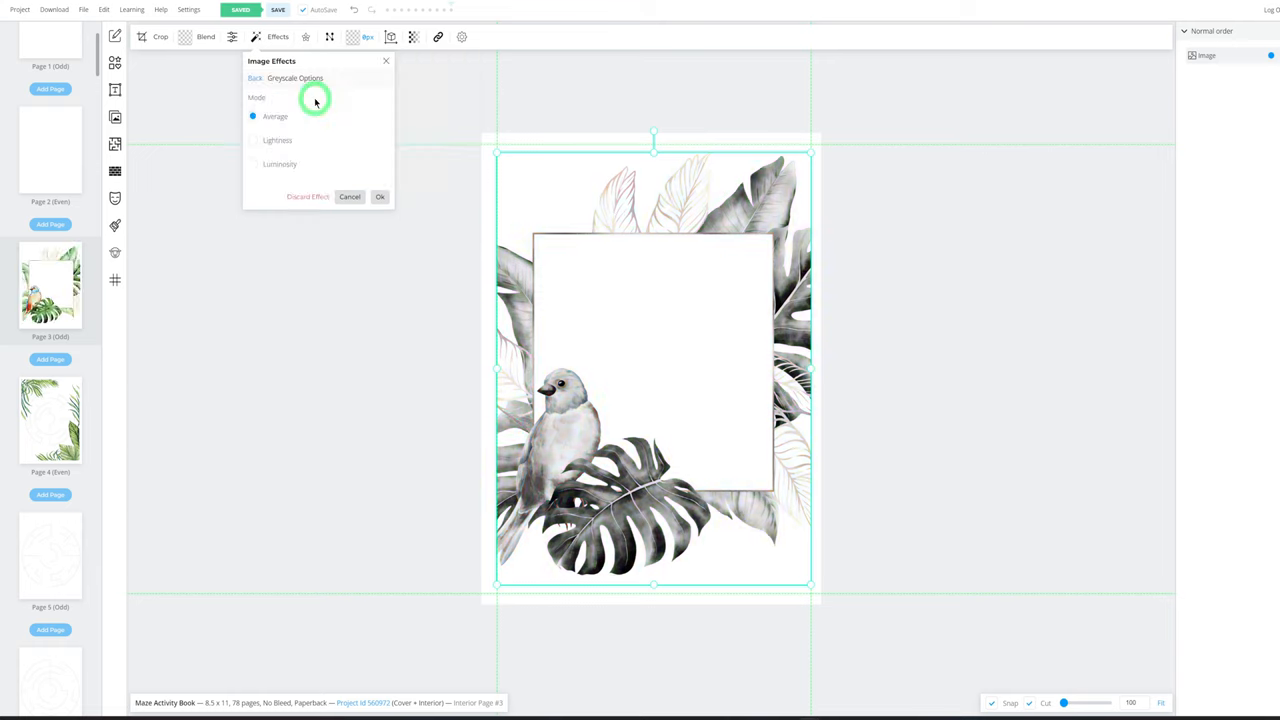
pyautogui.click(825, 251)
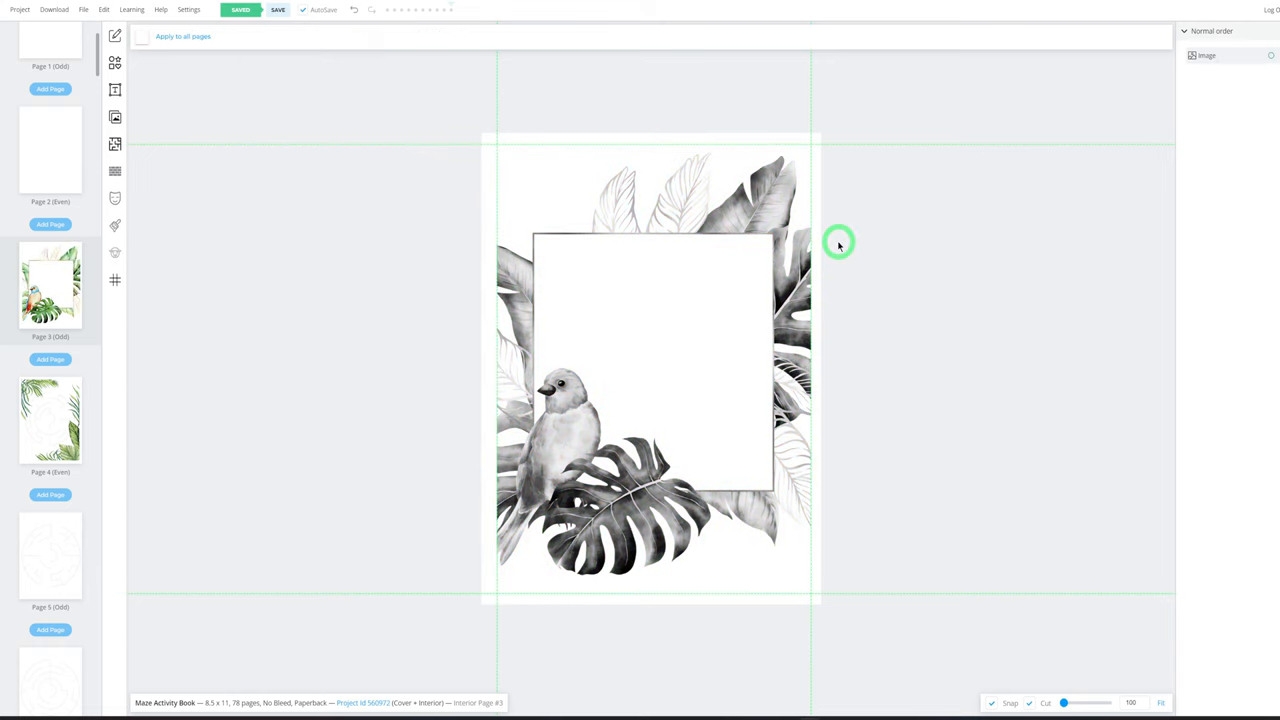
pyautogui.click(660, 310)
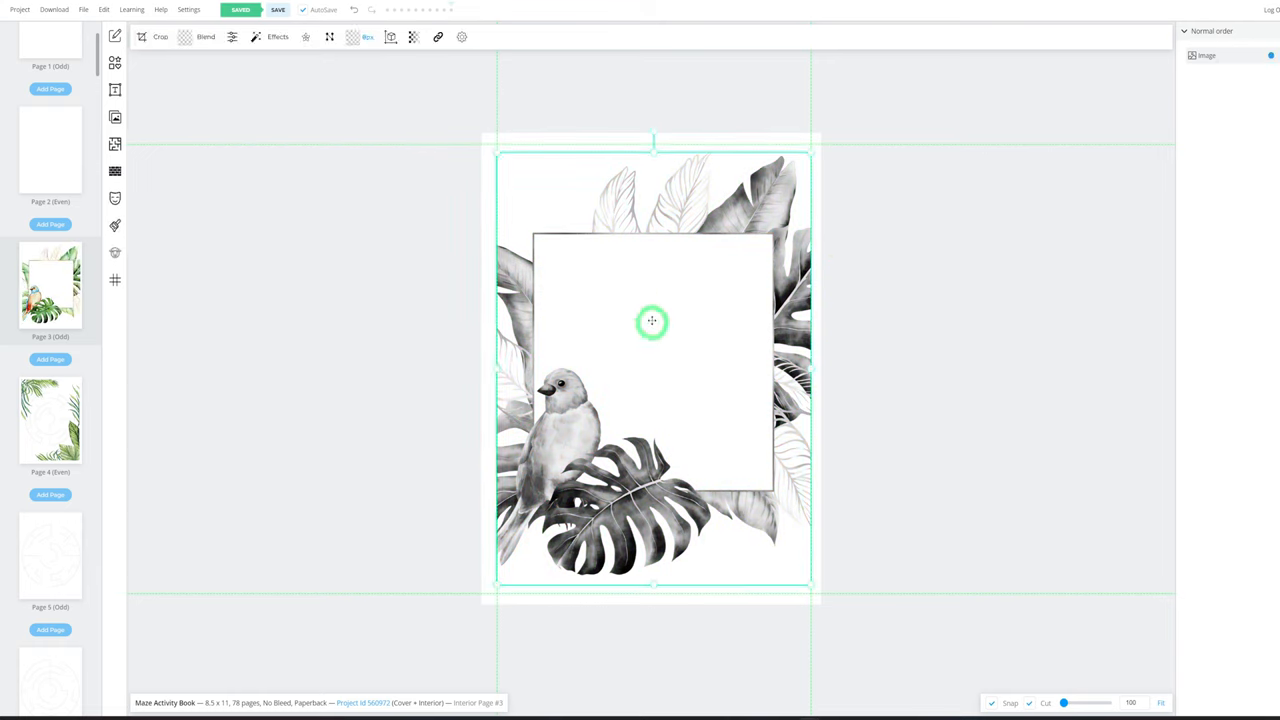
# Add a Heading text element on page 3 and replace its placeholder with 'Level 1: Easy'
pyautogui.click(115, 91)
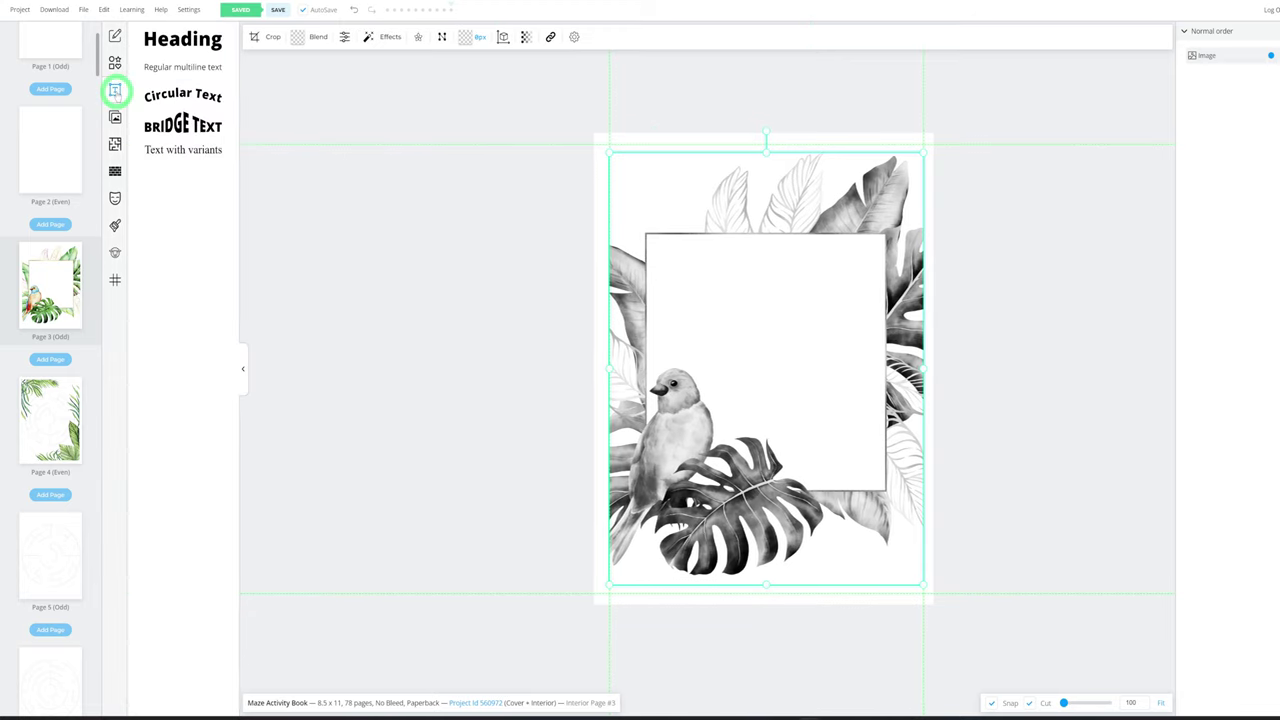
pyautogui.click(165, 45)
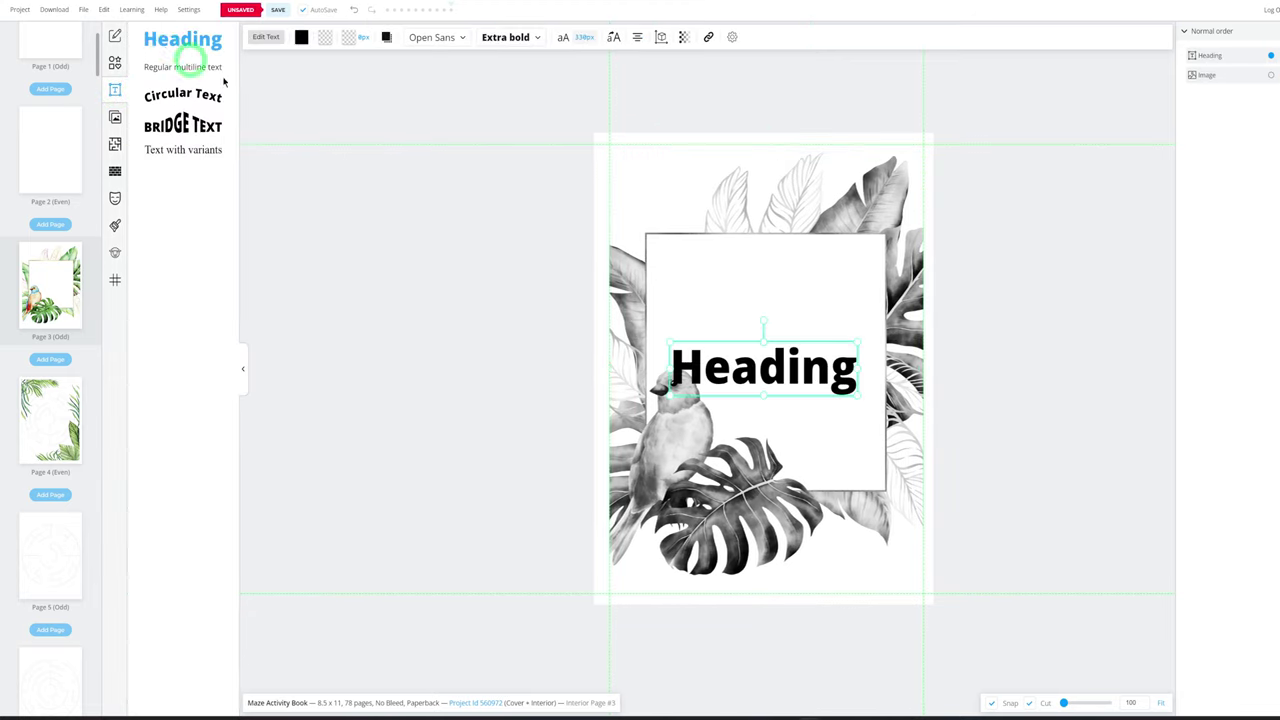
pyautogui.doubleClick(763, 370)
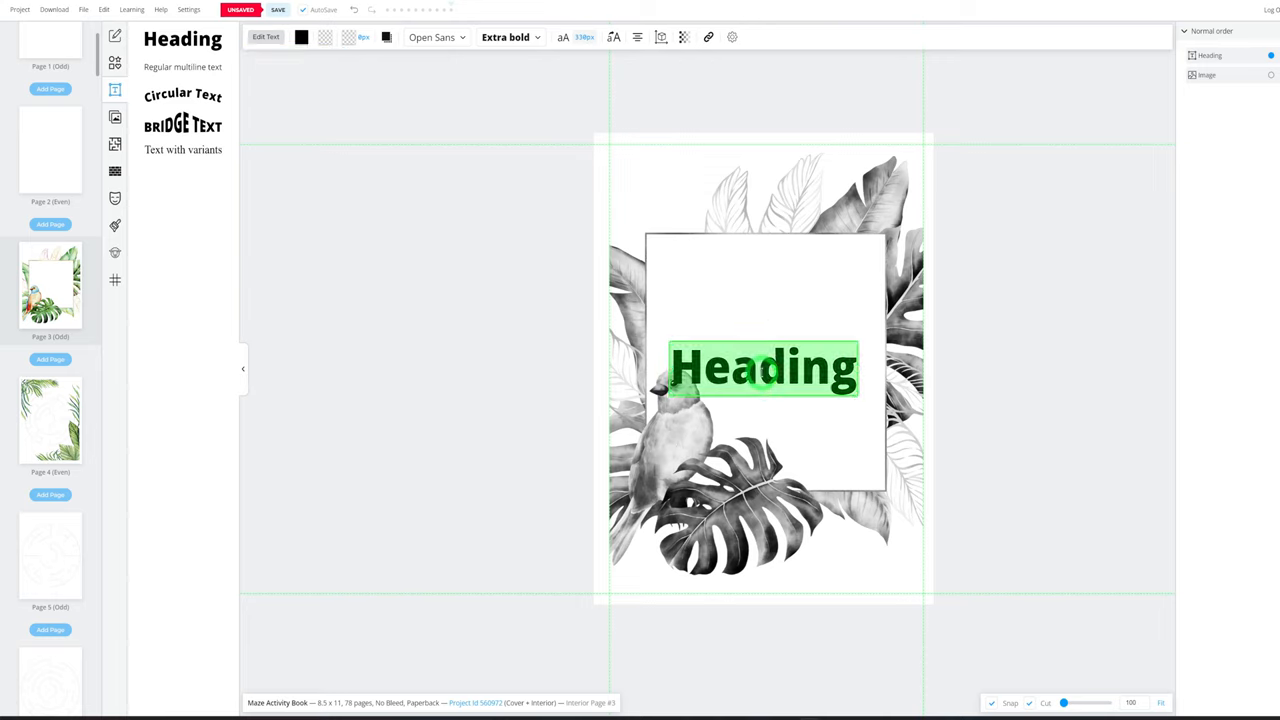
pyautogui.write('L')
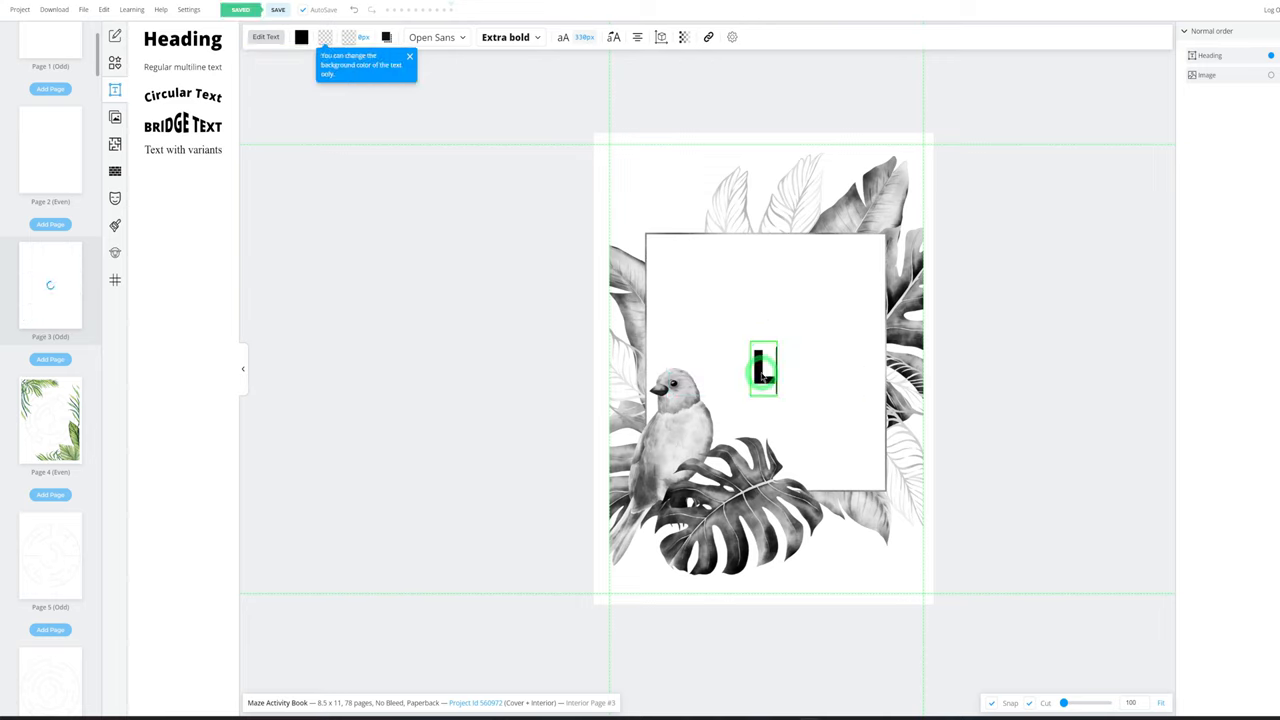
pyautogui.write('evel')
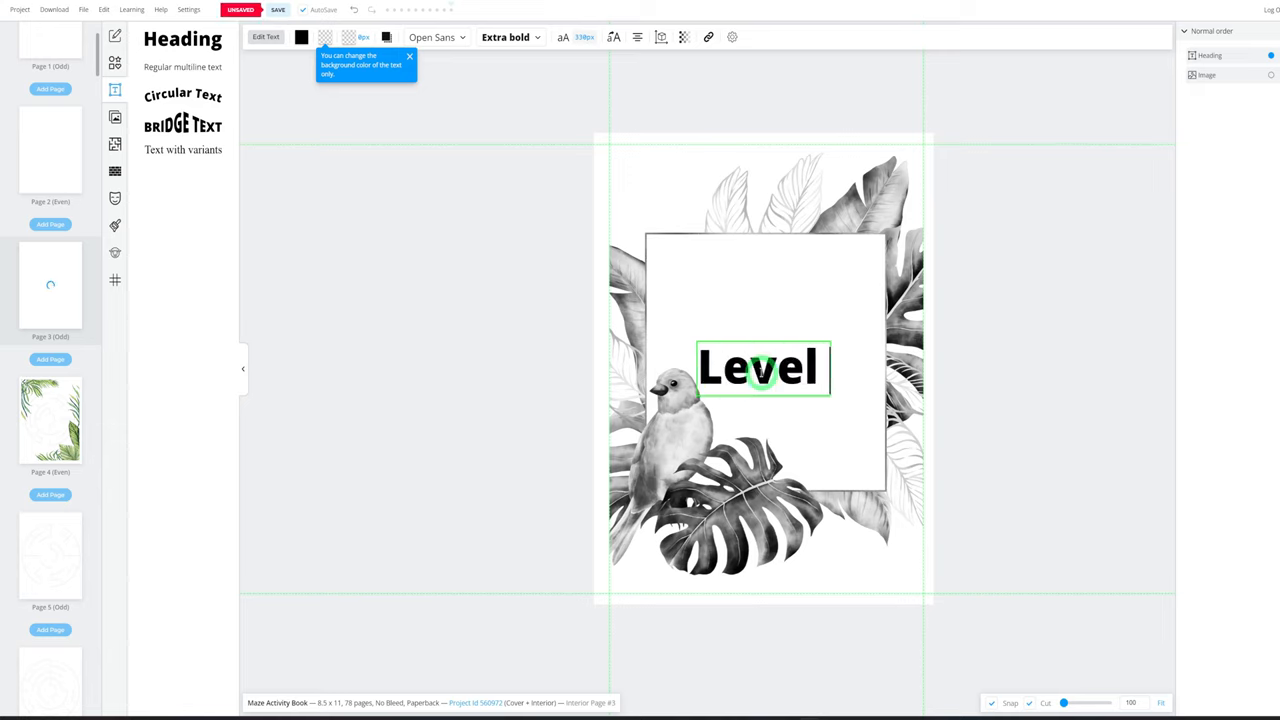
pyautogui.write(' 1')
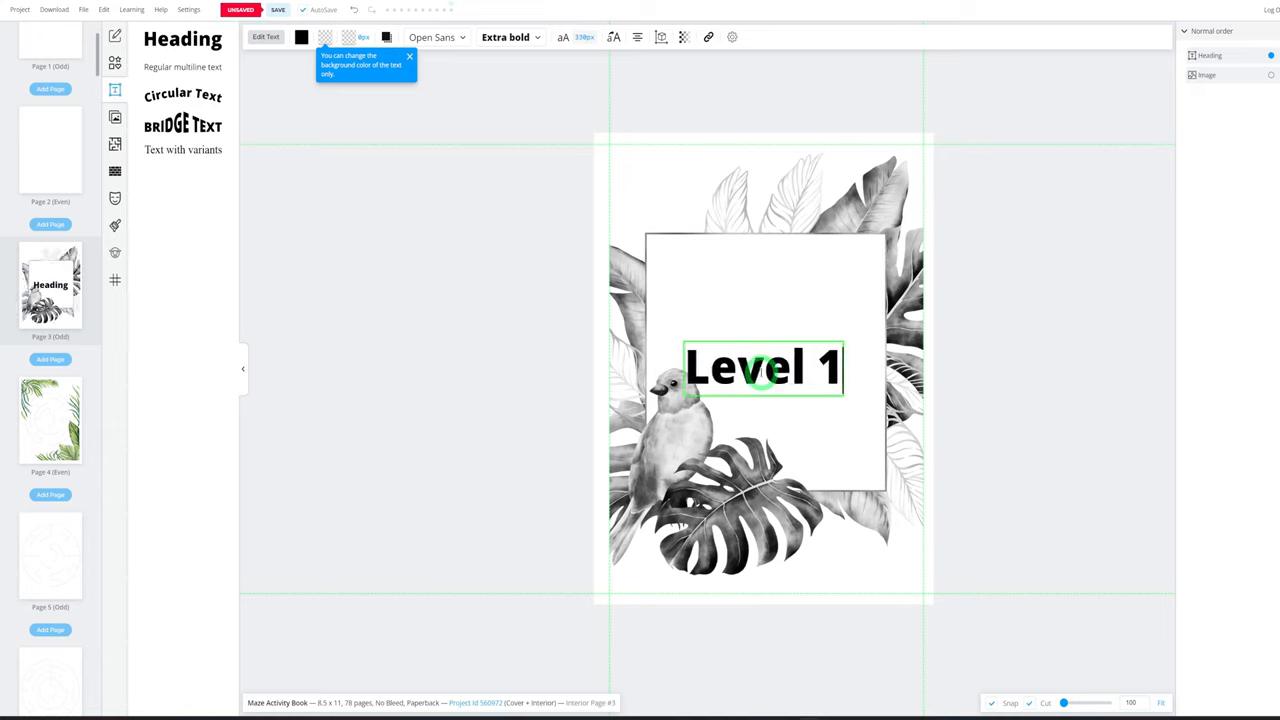
pyautogui.write(': Easy')
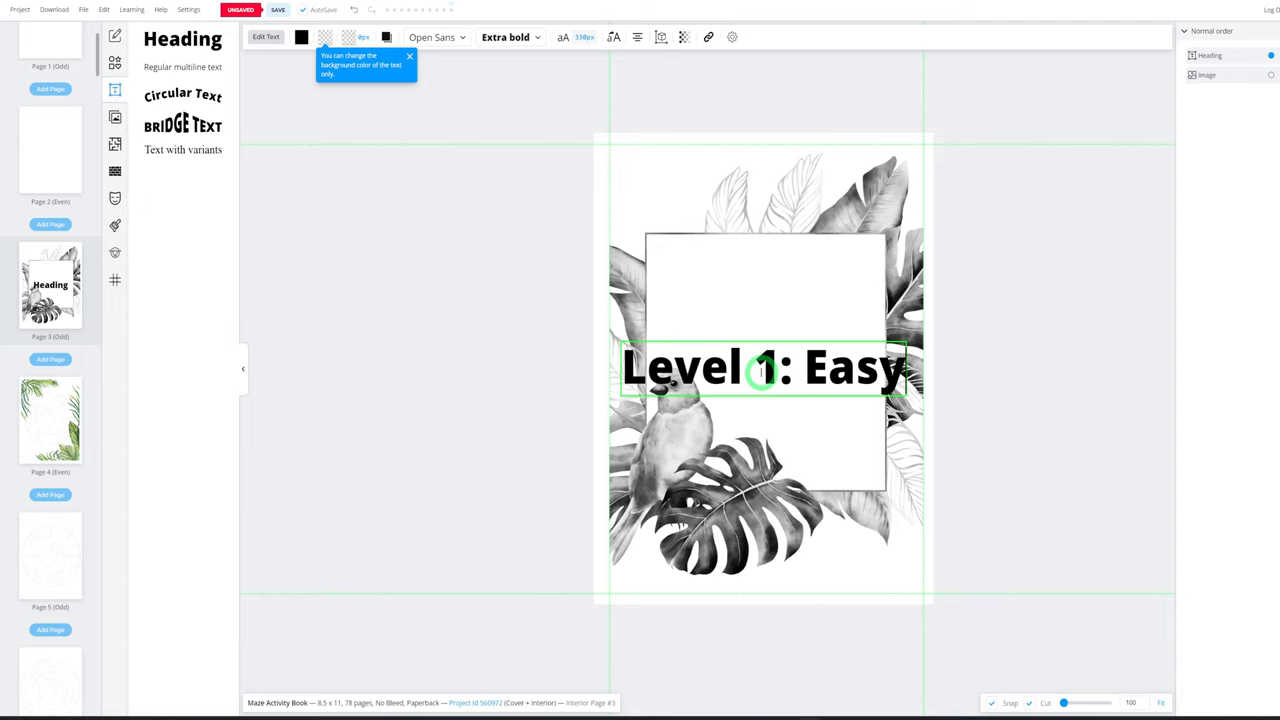
pyautogui.click(730, 348)
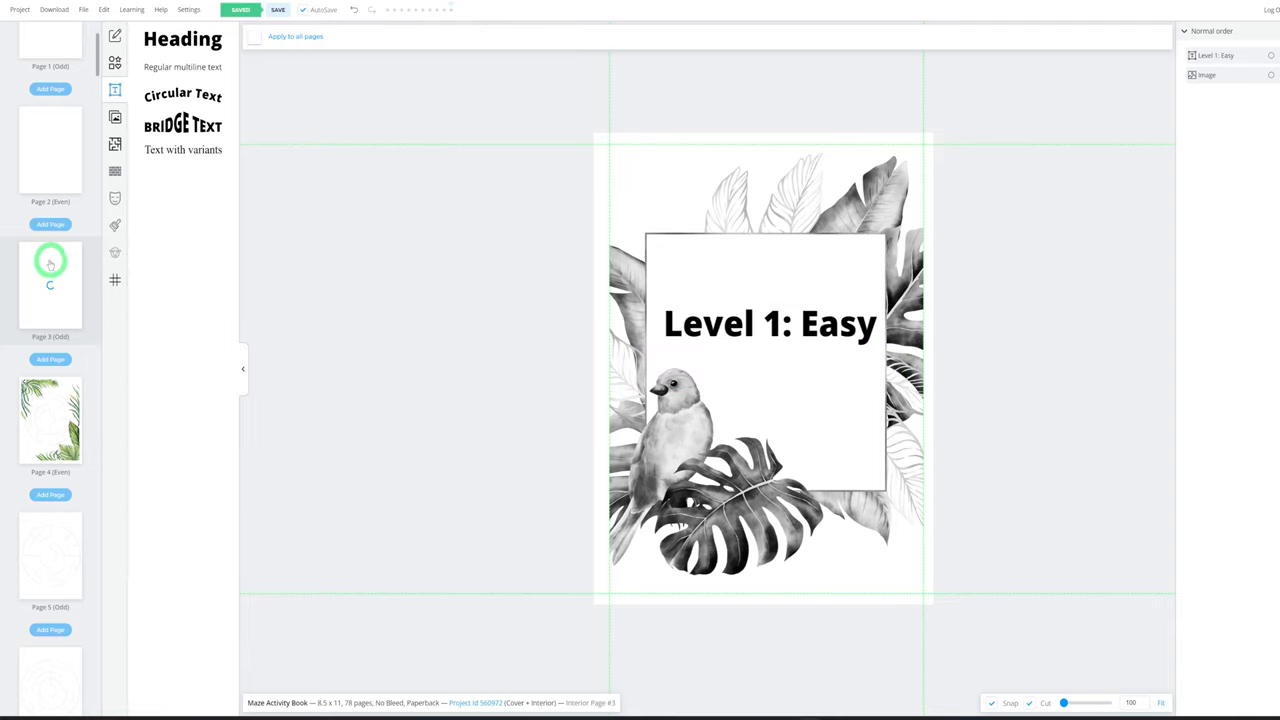
pyautogui.scroll(2, 50, 260)
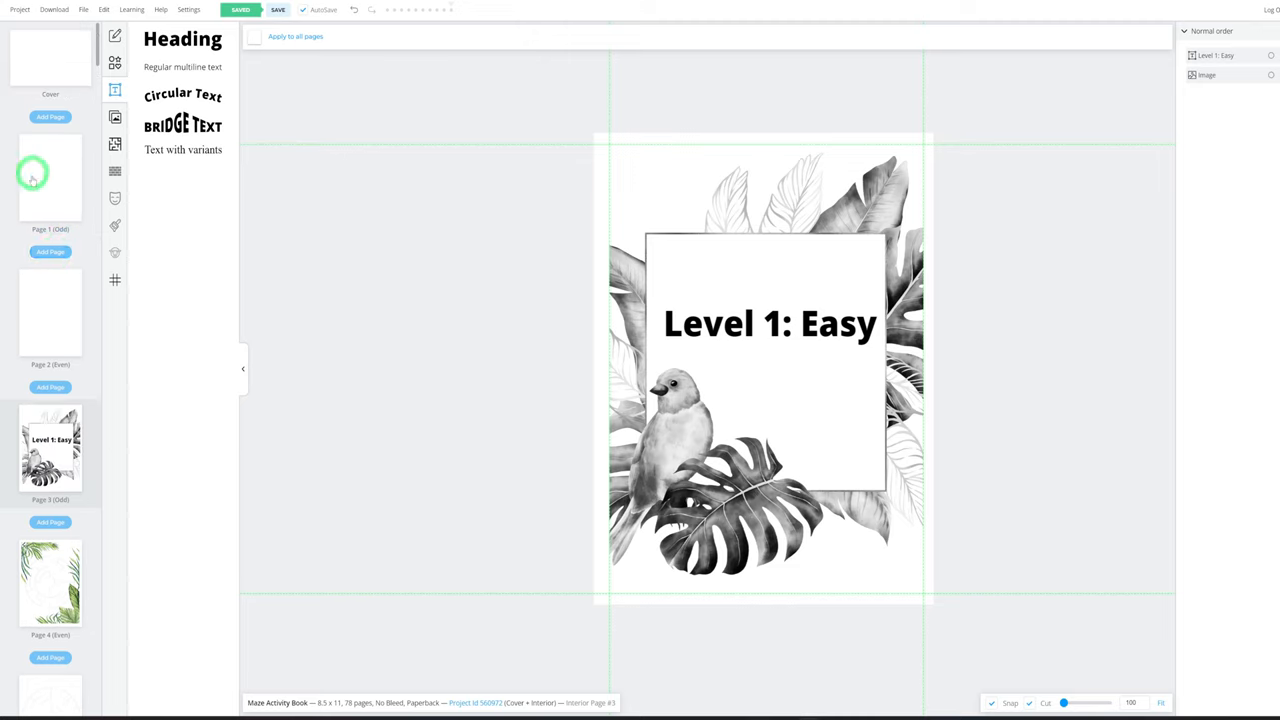
# Switch to the cover, set Cover Template Opacity 0 with Hide Cover Template checked, and show My Uploads
pyautogui.click(48, 68)
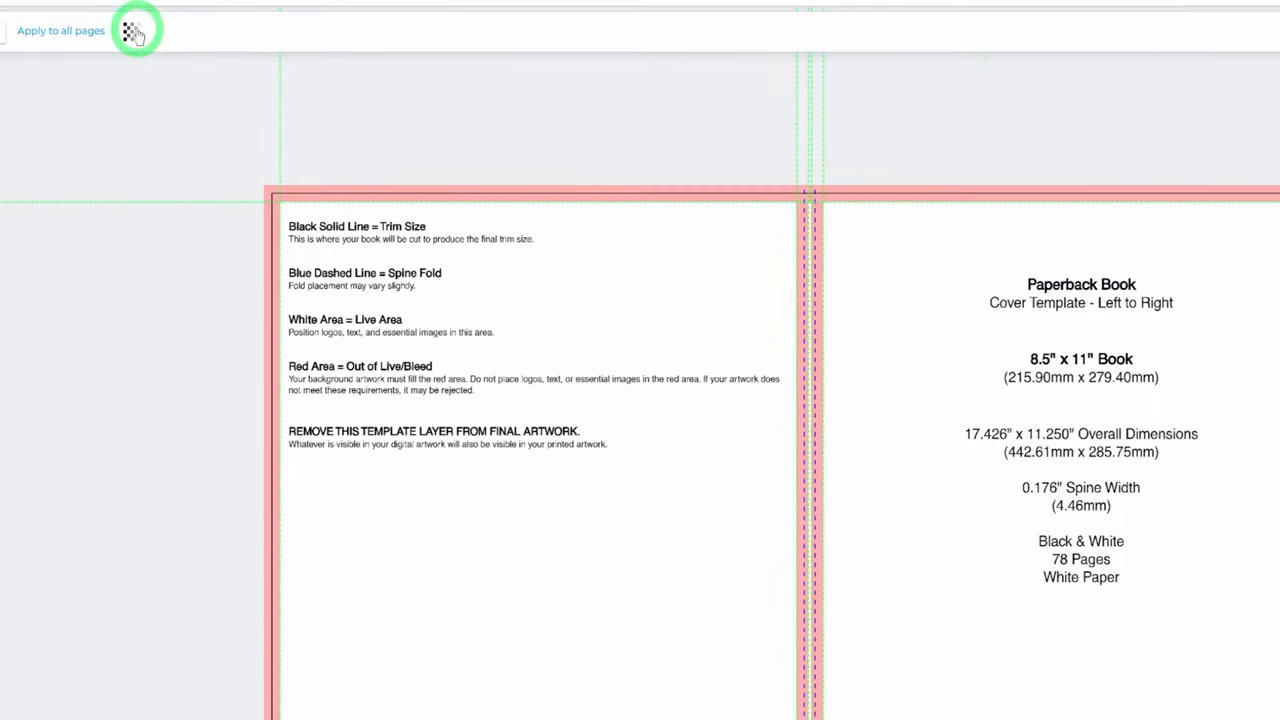
pyautogui.click(133, 33)
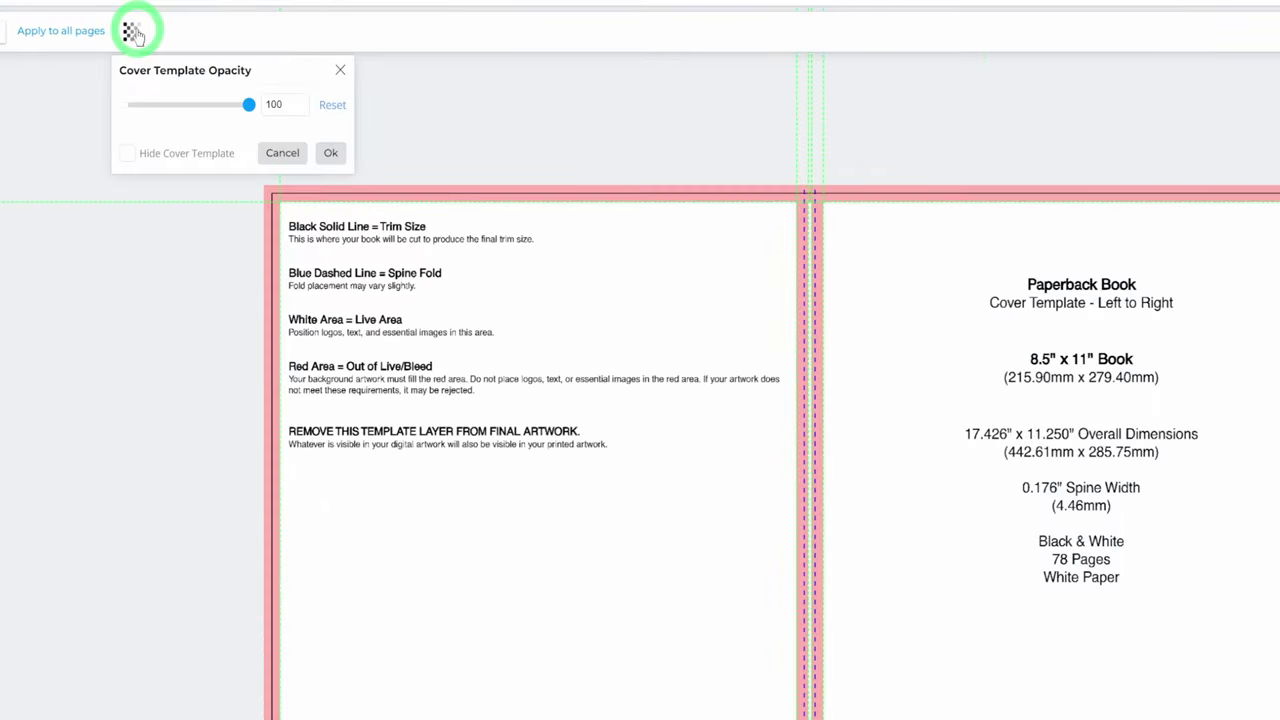
pyautogui.click(128, 153)
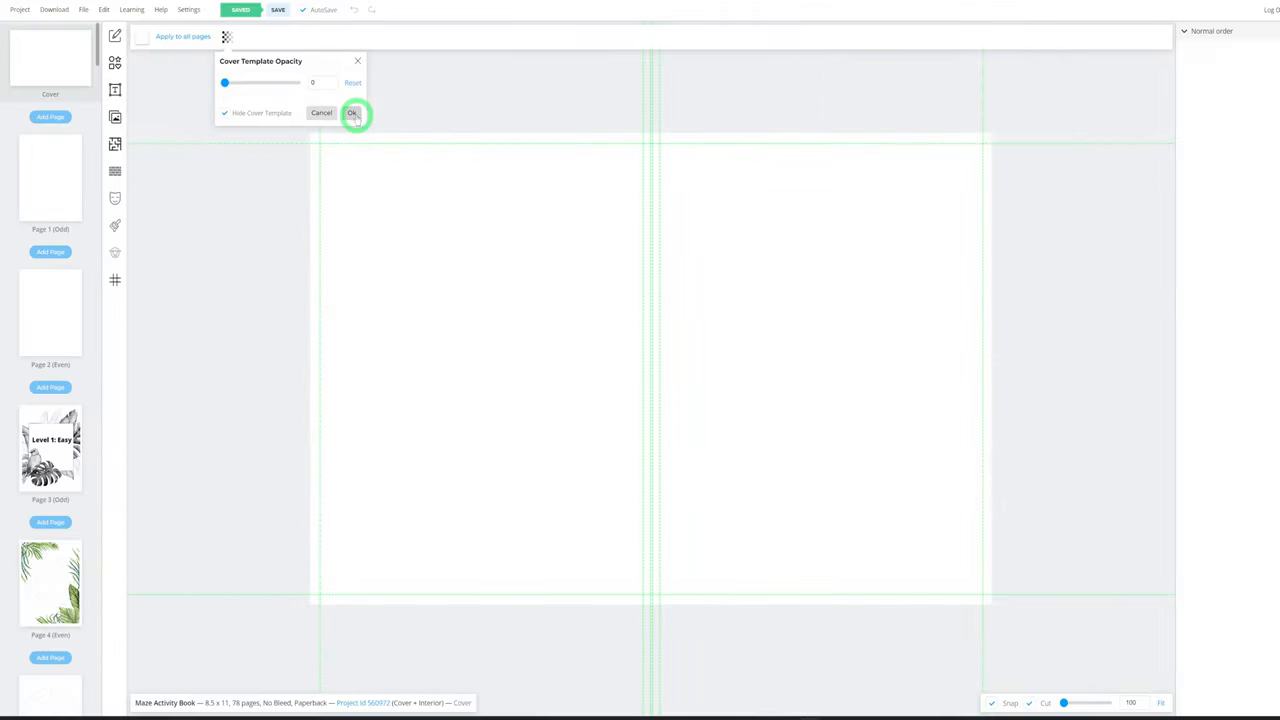
pyautogui.click(330, 152)
pyautogui.click(115, 117)
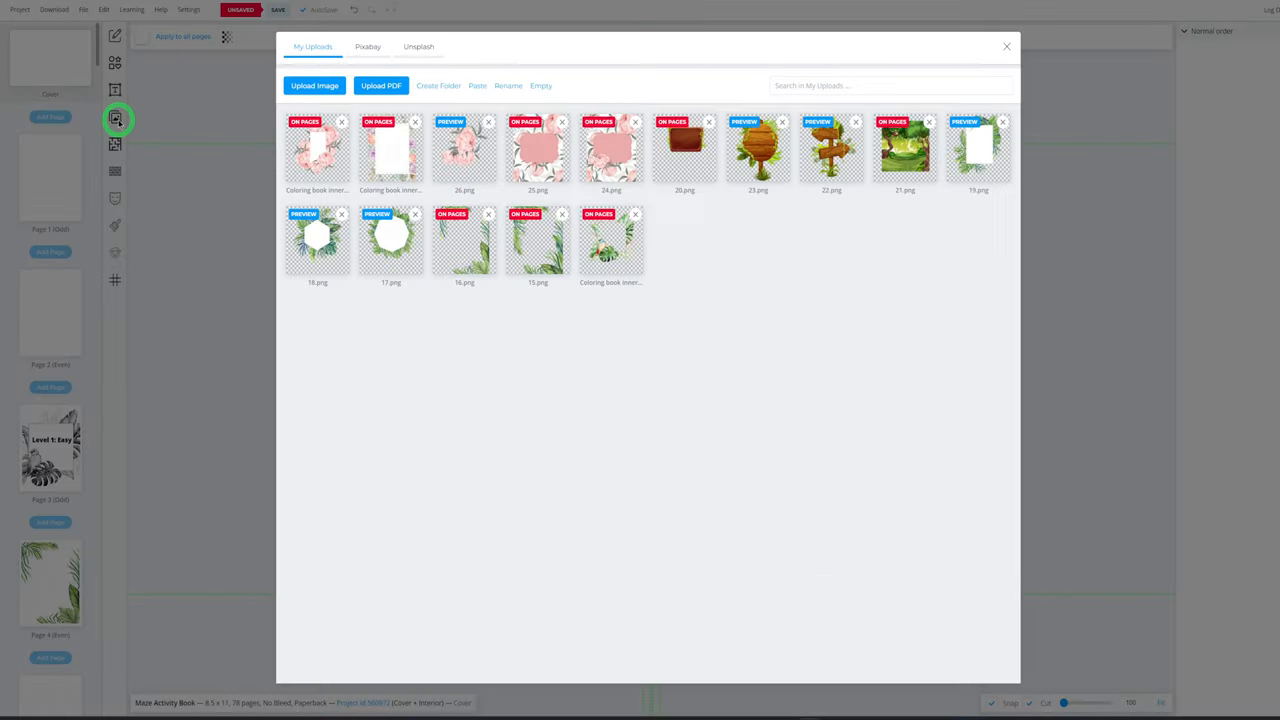
# Insert the jungle-with-monkey illustration and crop-extend it to fill the full cover spread
pyautogui.click(905, 150)
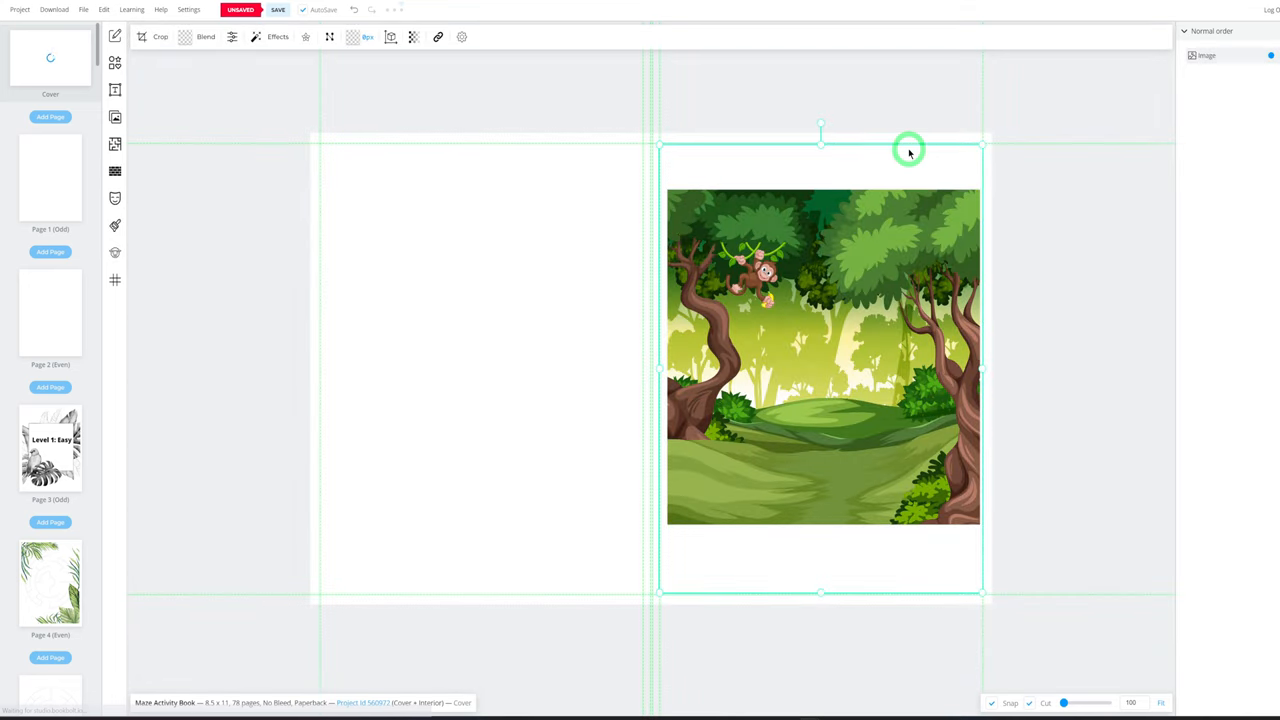
pyautogui.moveTo(779, 292); pyautogui.dragTo(775, 295)
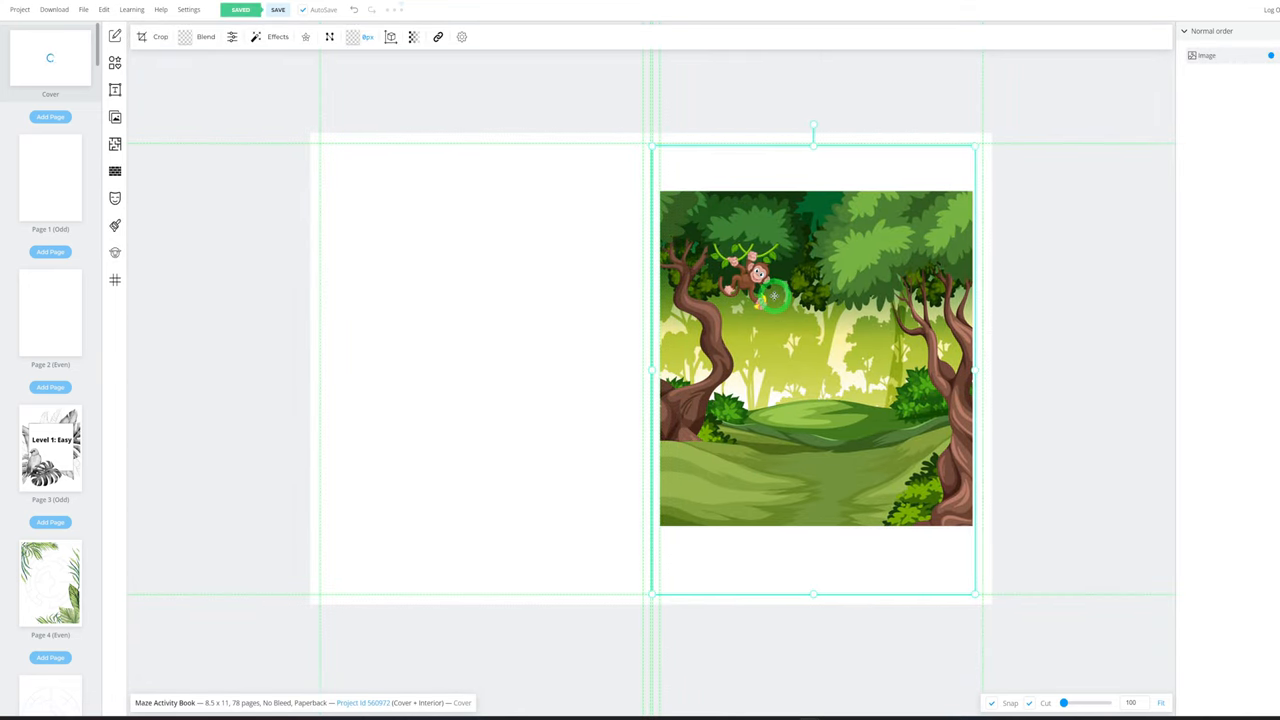
pyautogui.click(142, 37)
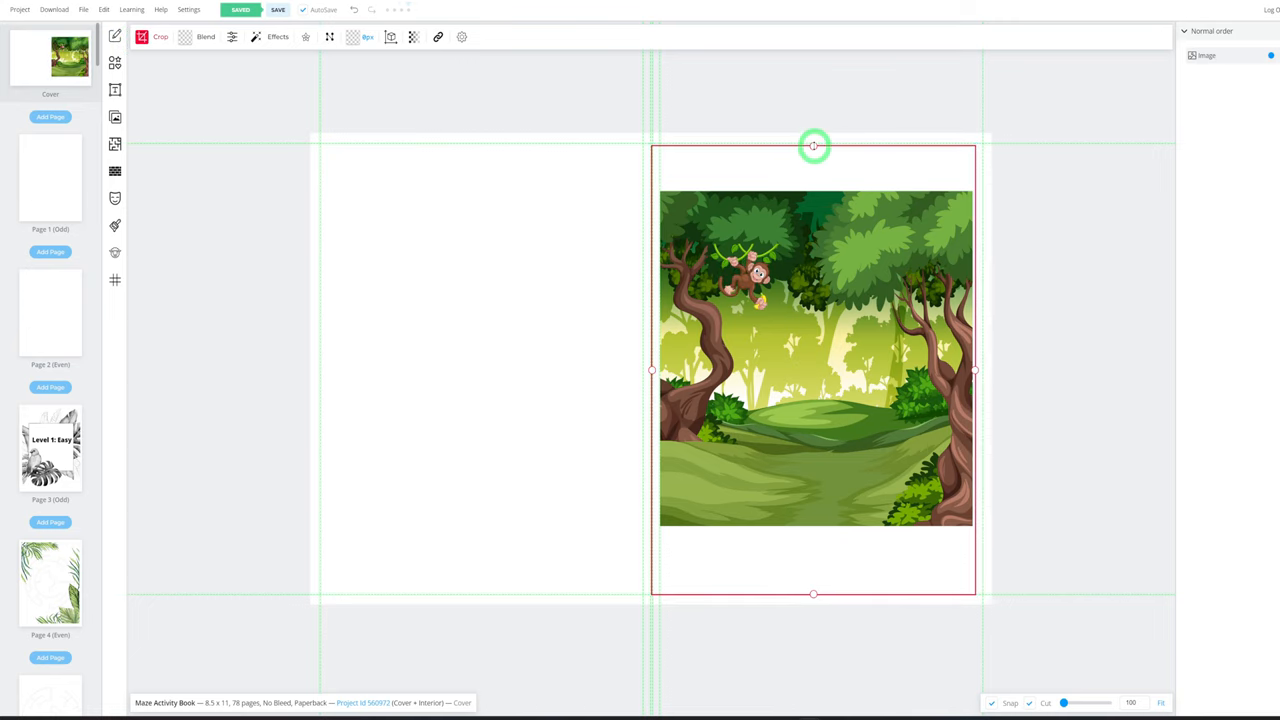
pyautogui.moveTo(813, 147); pyautogui.dragTo(813, 195)
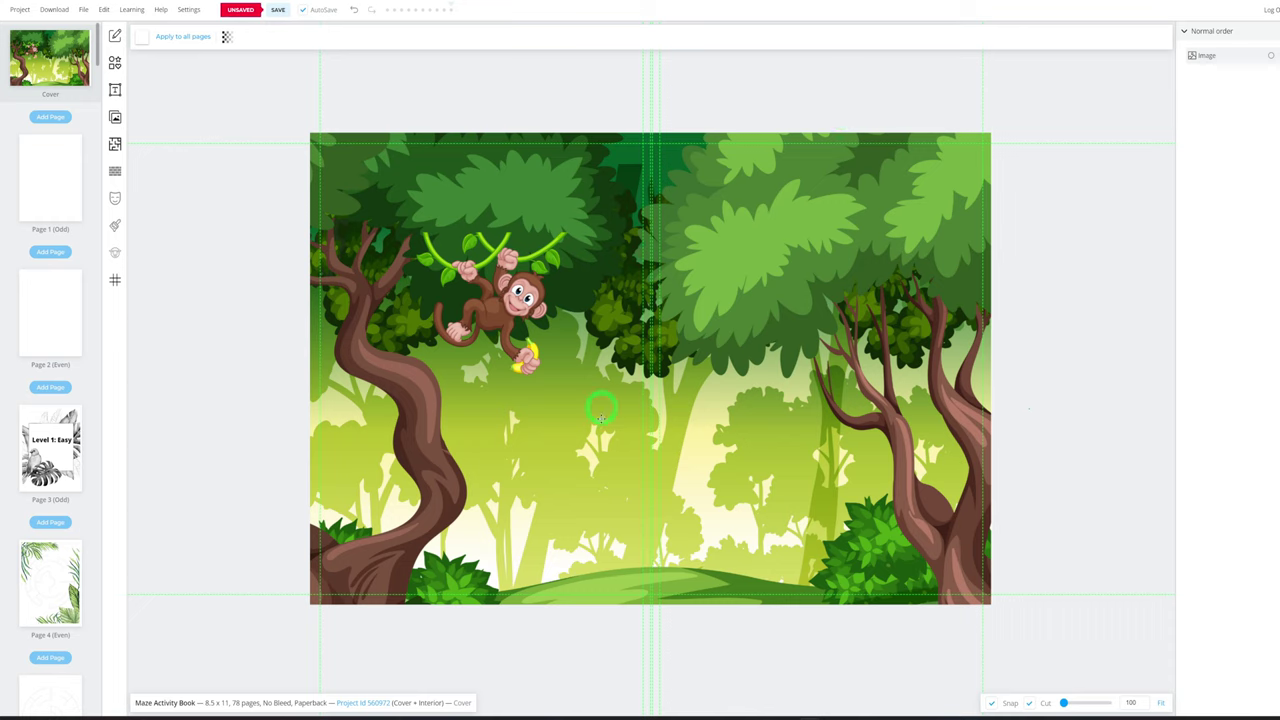
pyautogui.doubleClick(813, 210)
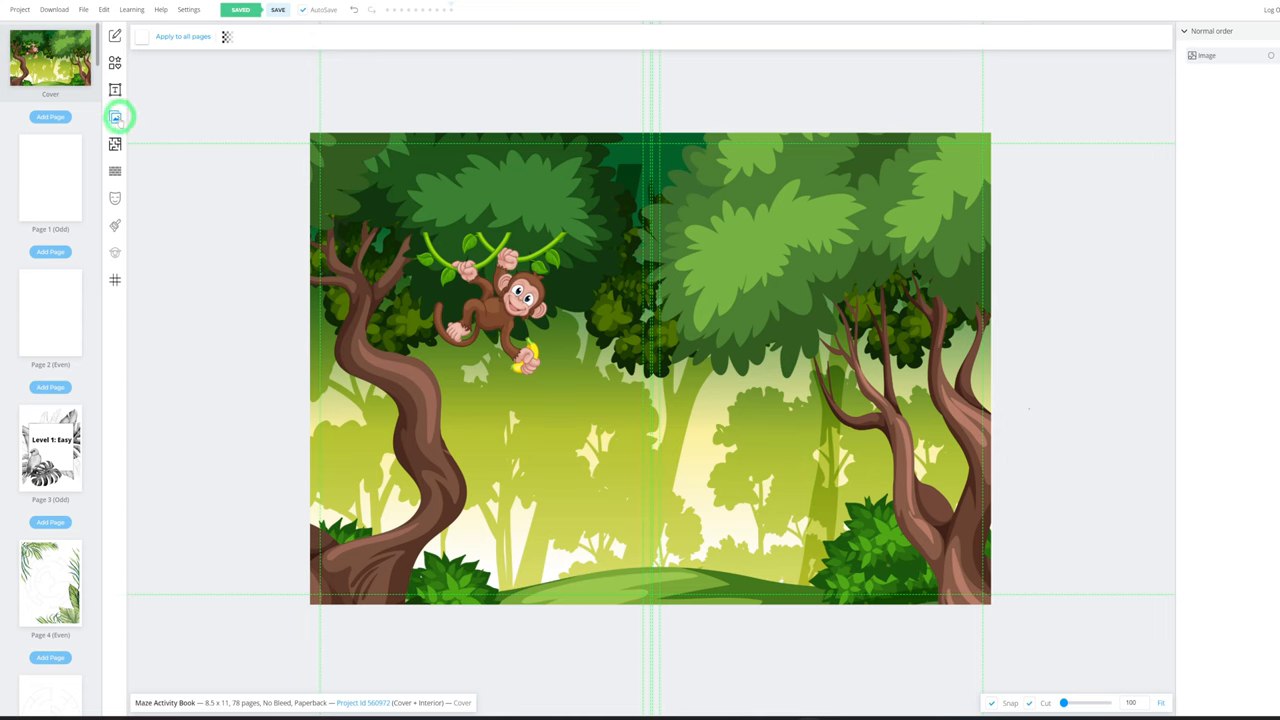
# Insert the wooden sign from My Uploads onto the front cover and shrink the maze slightly
pyautogui.click(116, 118)
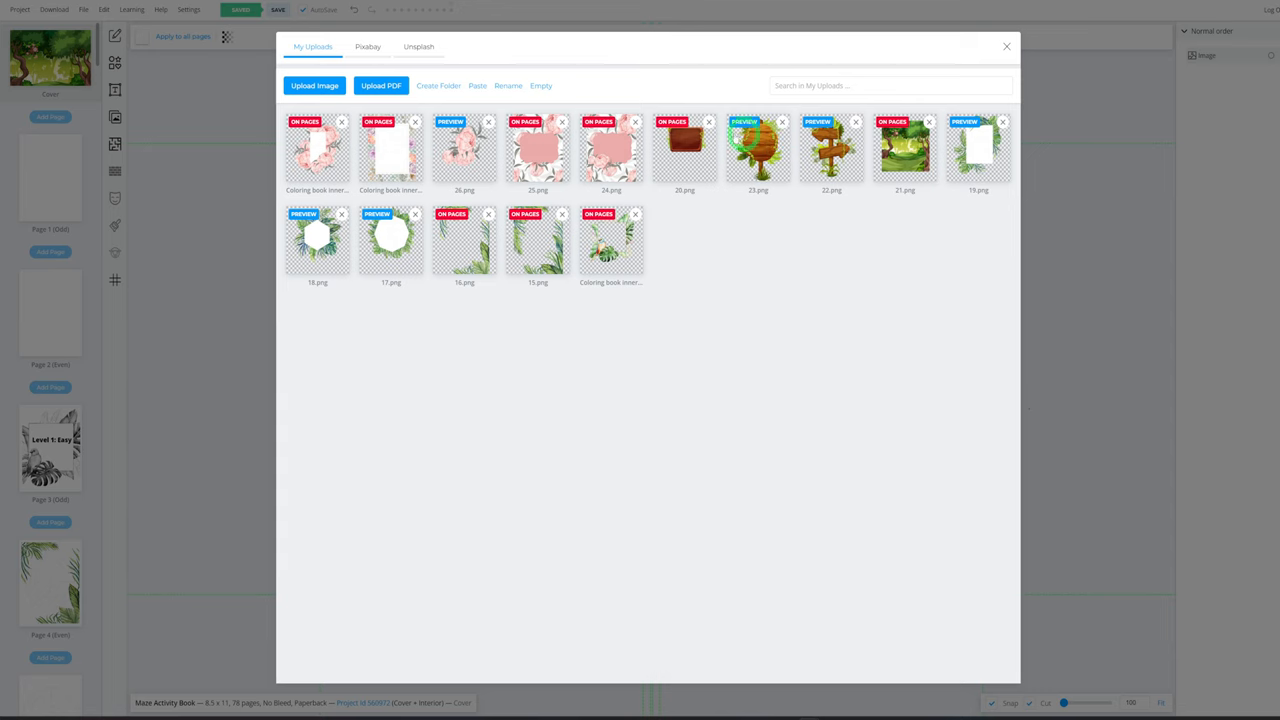
pyautogui.click(700, 143)
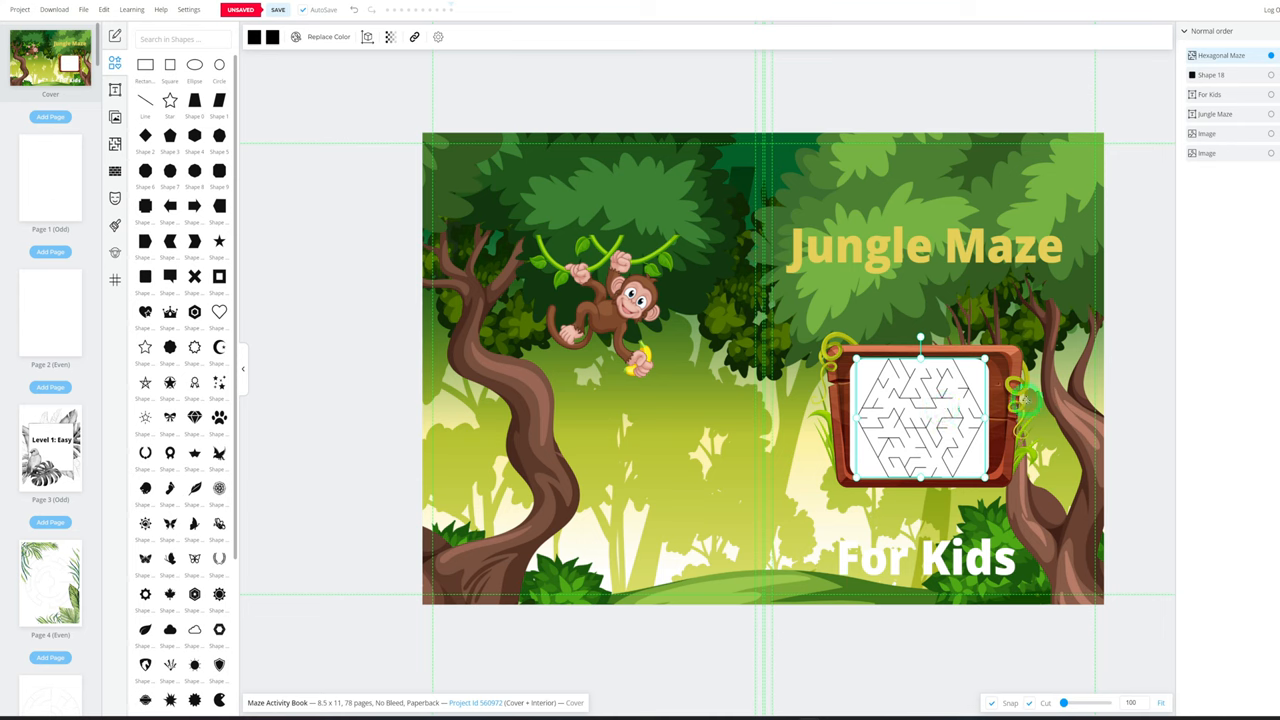
pyautogui.click(1024, 400)
pyautogui.click(984, 372)
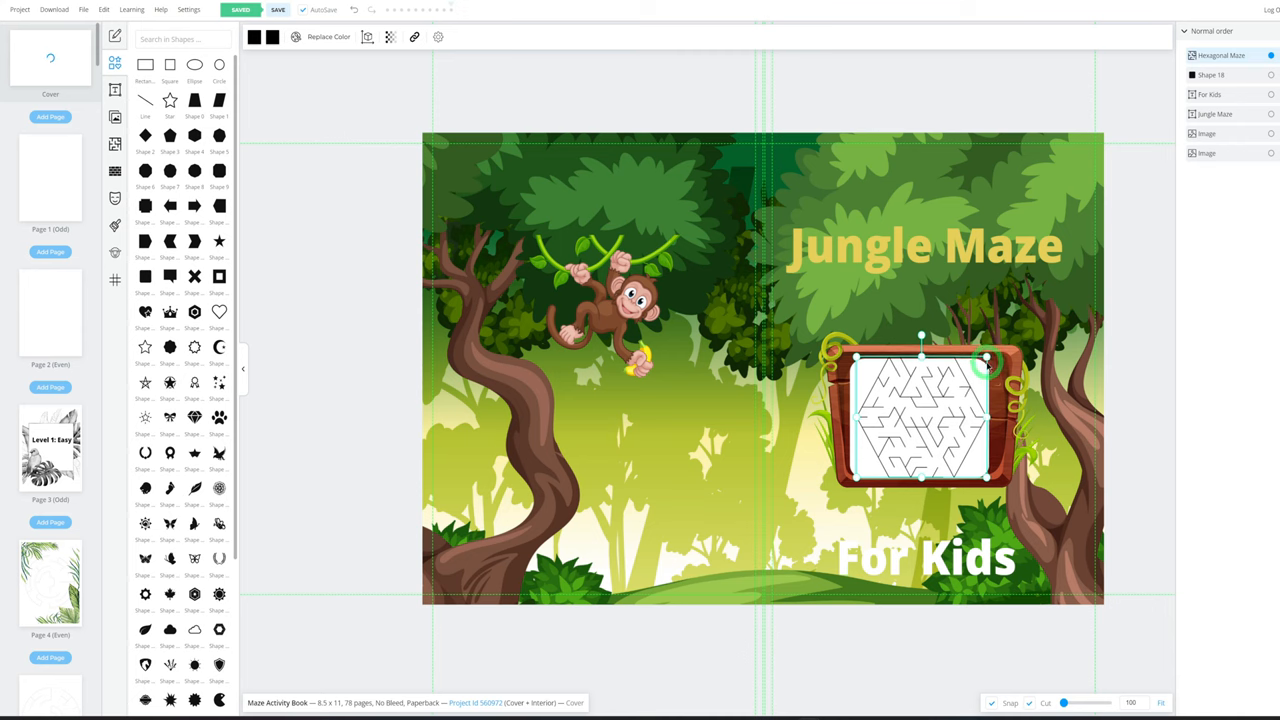
pyautogui.moveTo(988, 357); pyautogui.dragTo(990, 360)
# Nudge the Hexagonal Maze, its Shape 18 backing and the wooden sign so the maze sits inside the sign
pyautogui.click(990, 375)
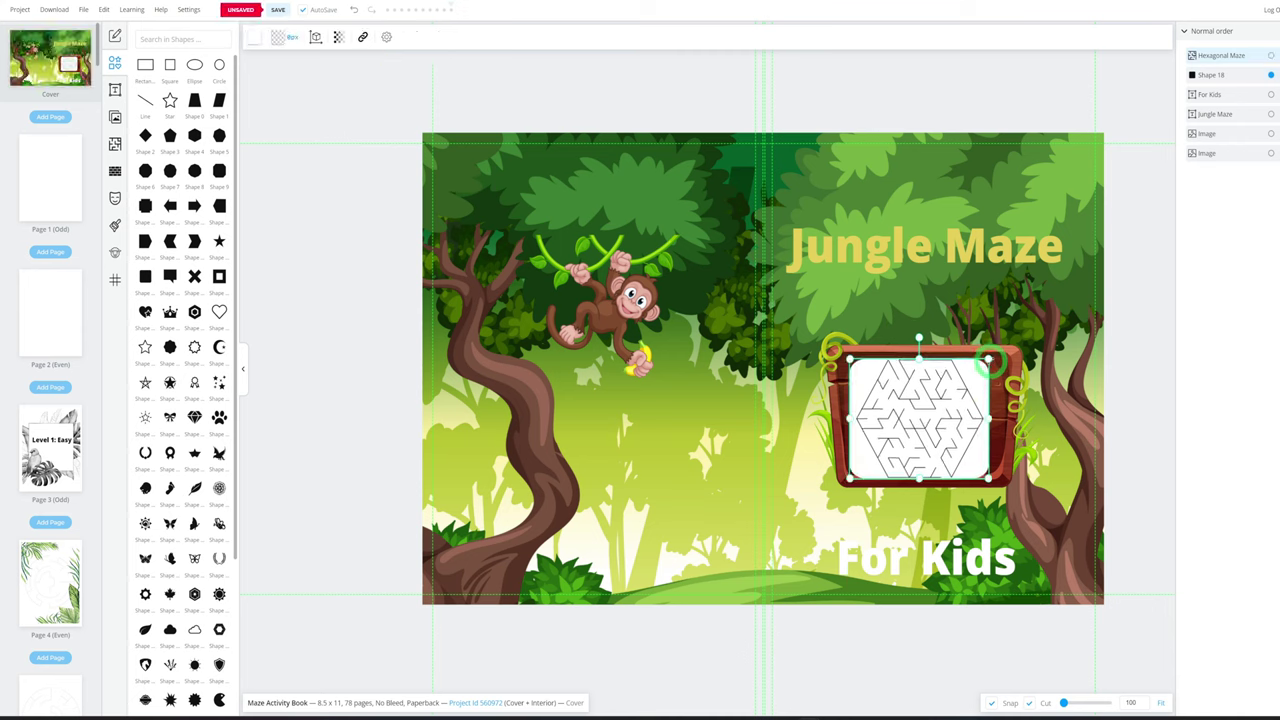
pyautogui.click(958, 425)
pyautogui.moveTo(952, 425); pyautogui.dragTo(960, 425)
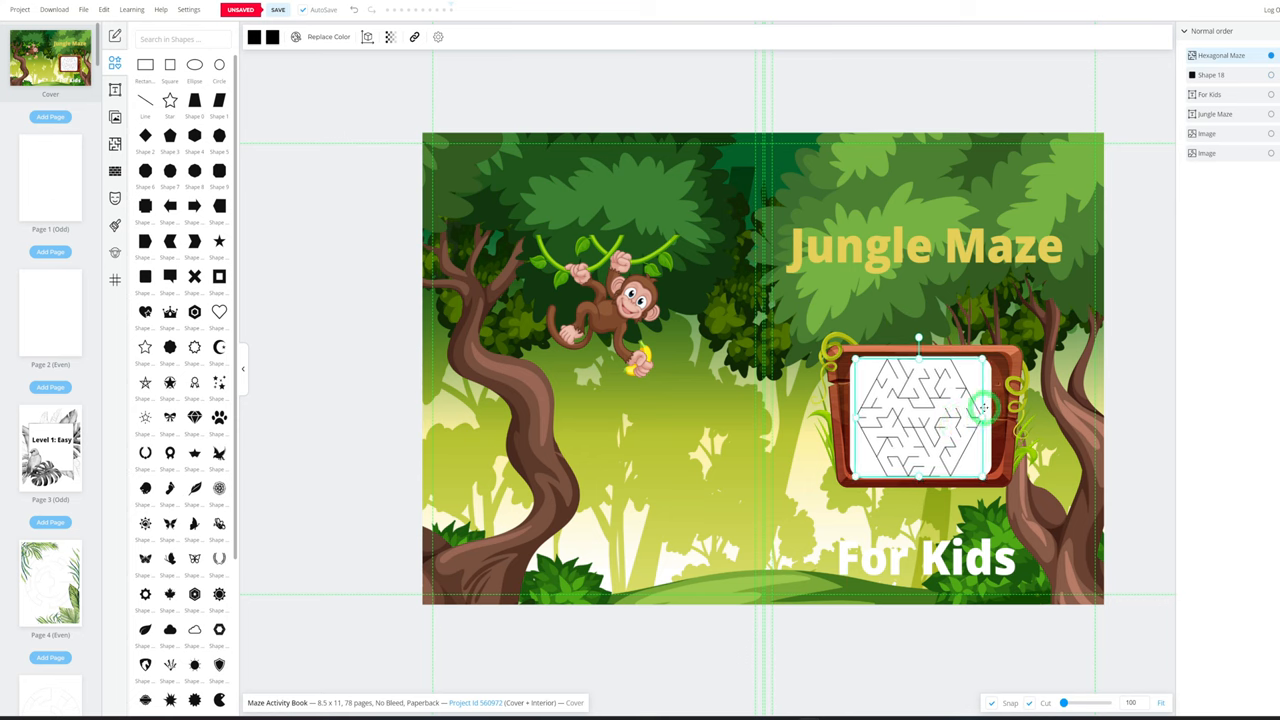
pyautogui.click(999, 408)
pyautogui.moveTo(999, 408); pyautogui.dragTo(1002, 416)
pyautogui.click(1060, 465)
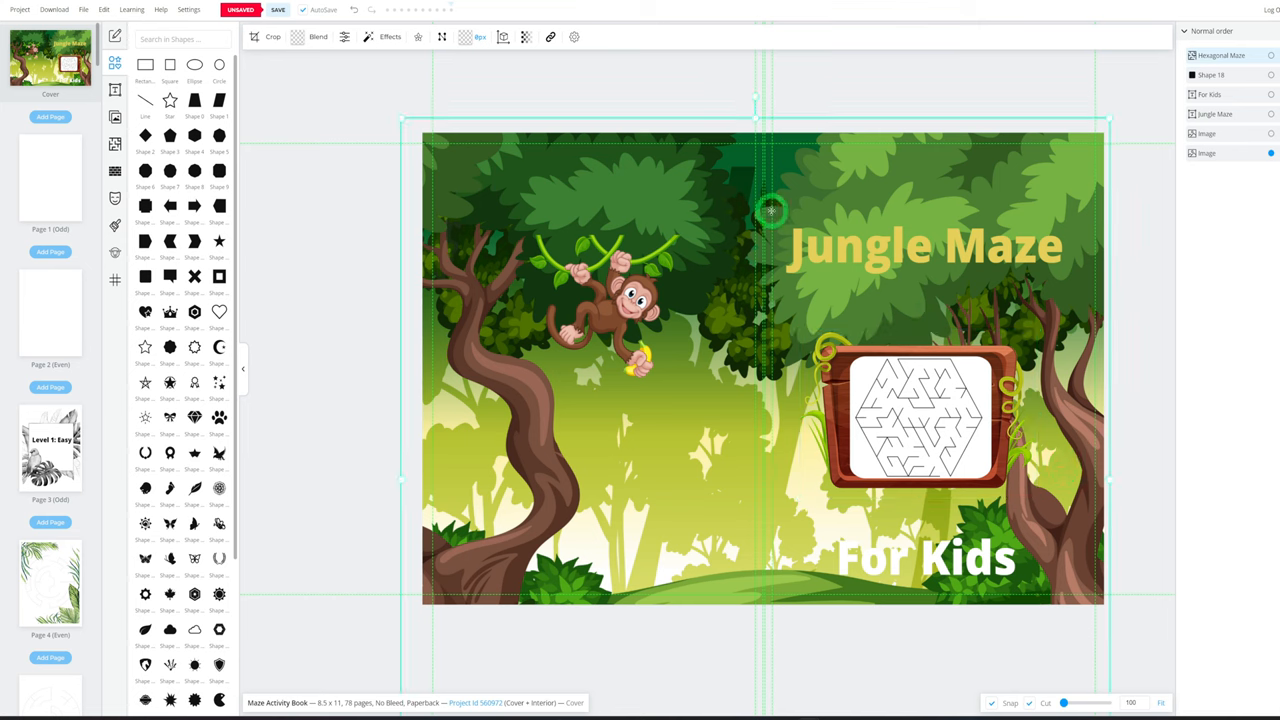
# Save the Jungle Maze cover with Ctrl+S and bring up the File > Download options
pyautogui.hotkey('ctrl', 's')
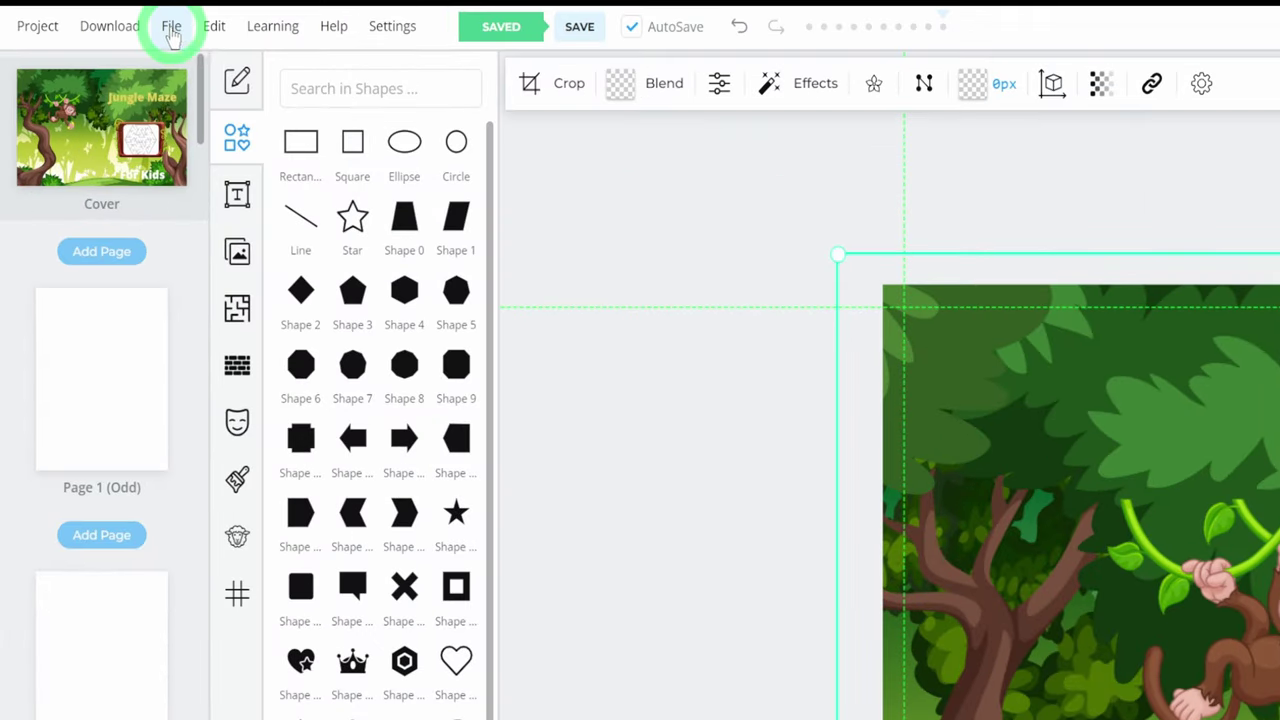
pyautogui.click(172, 30)
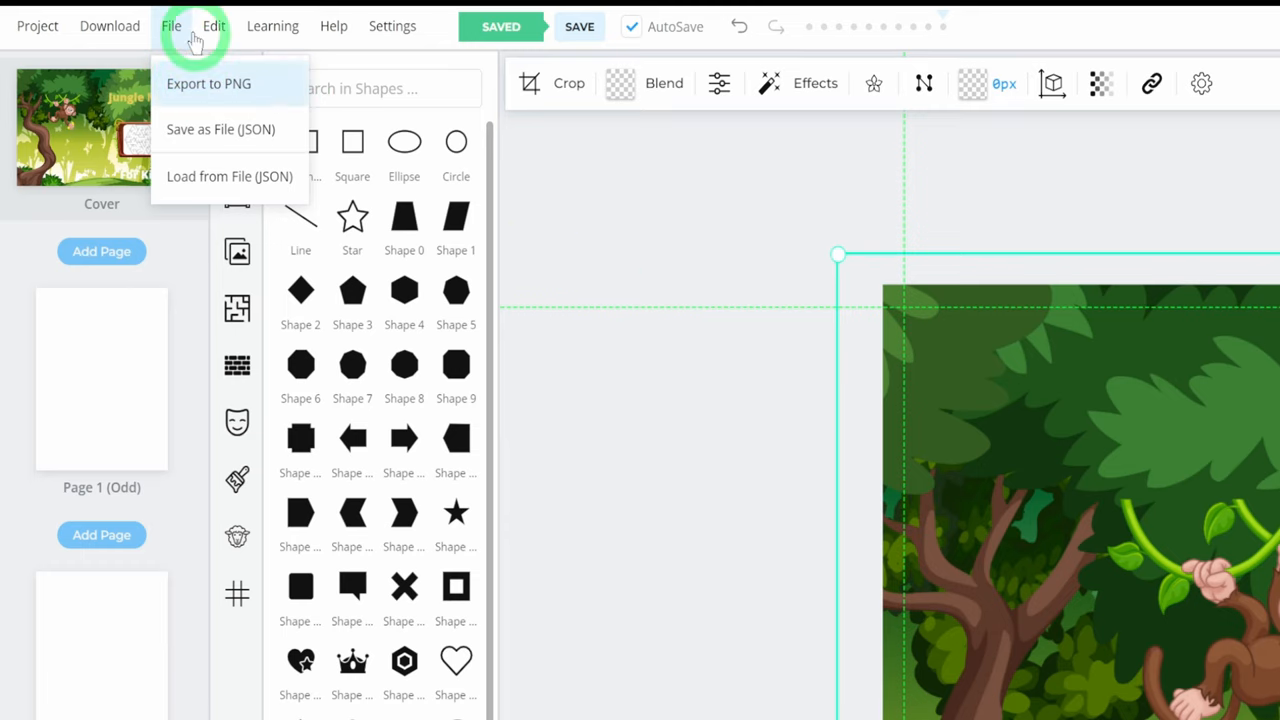
pyautogui.click(110, 26)
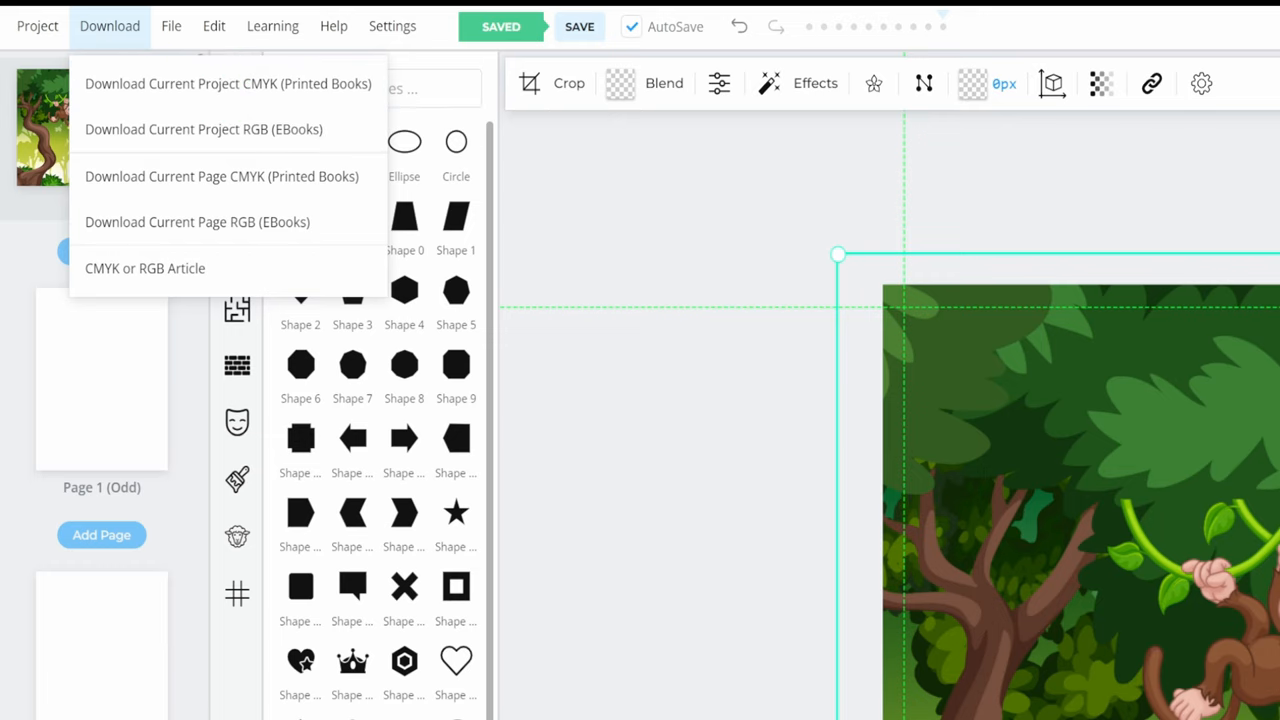
pyautogui.scroll(-3, 1000, 450)
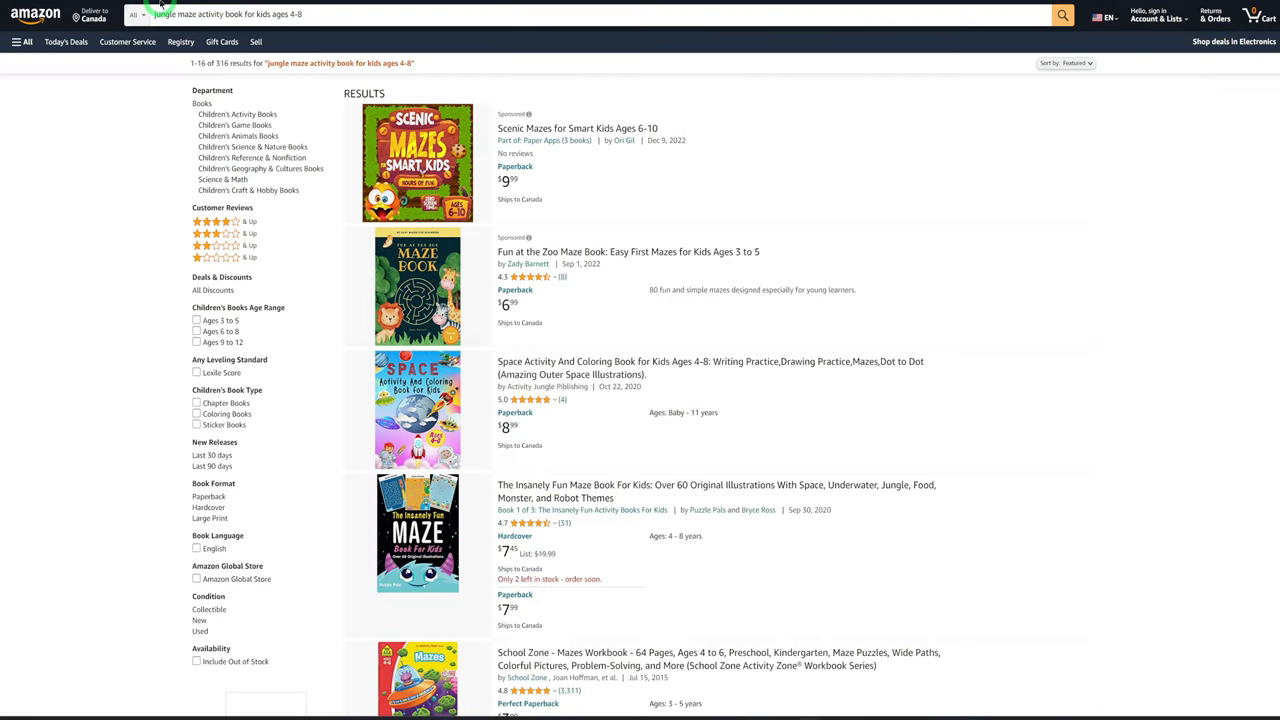
# Replace the Amazon search with 'word search puzzle books for adults' and run it
pyautogui.moveTo(305, 14); pyautogui.dragTo(152, 14)
pyautogui.write('word search puzzle')
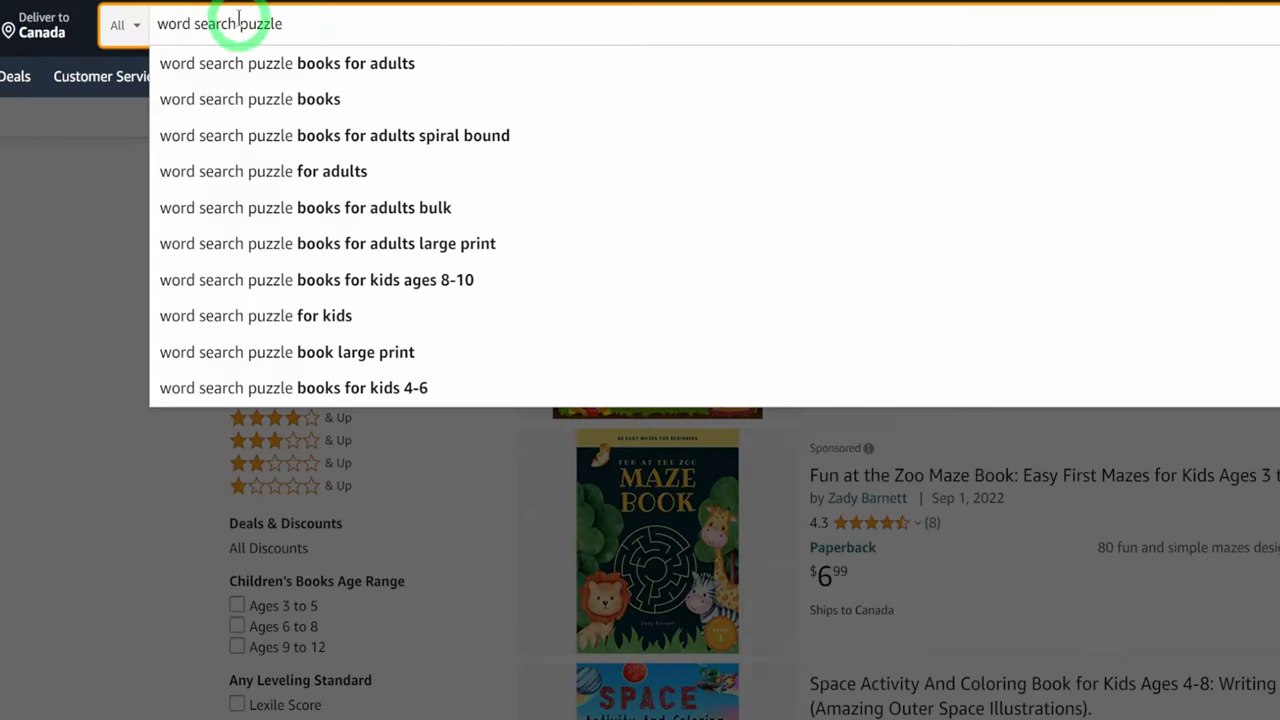
pyautogui.click(383, 65)
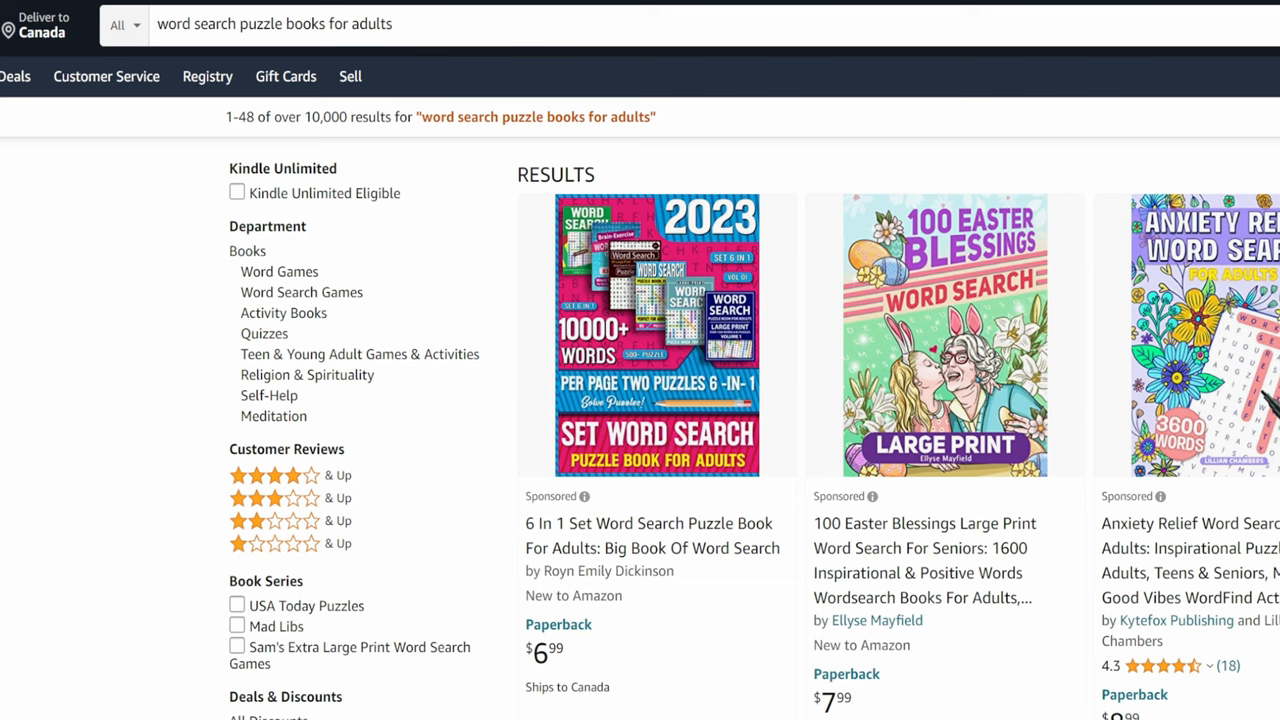
pyautogui.scroll(-3, 656, 400)
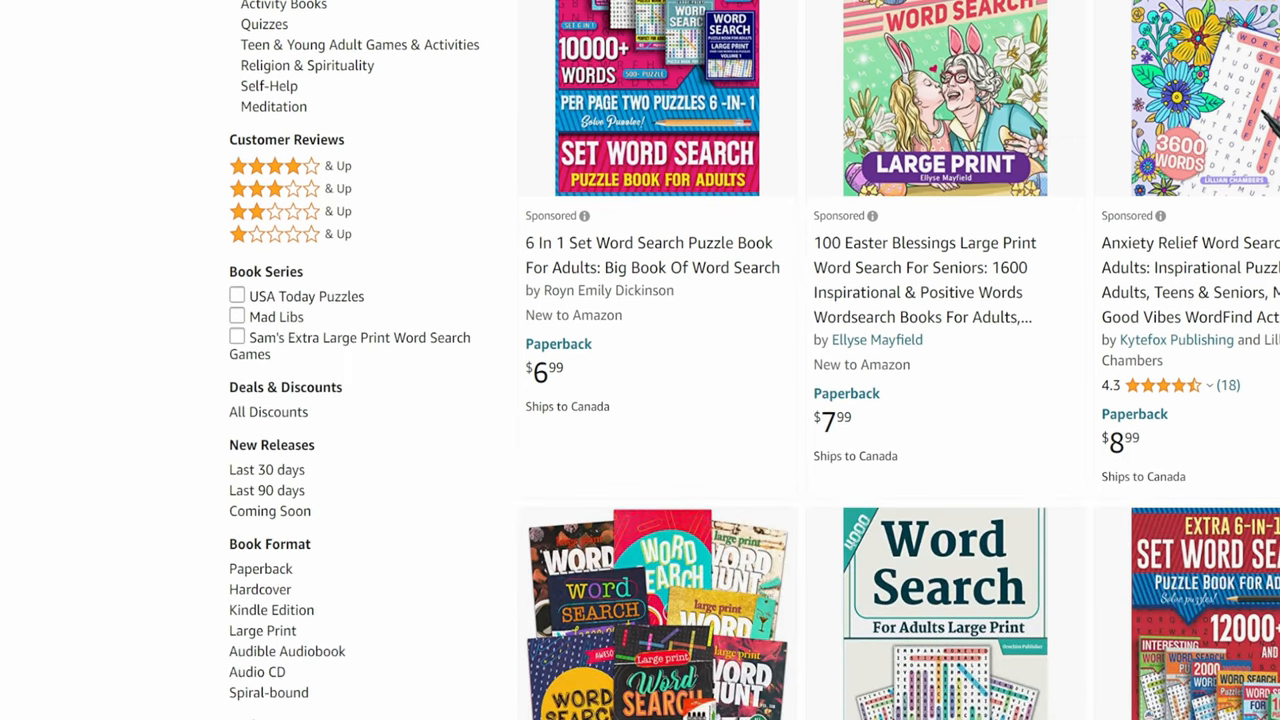
pyautogui.scroll(-5, 656, 400)
pyautogui.scroll(-3, 656, 400)
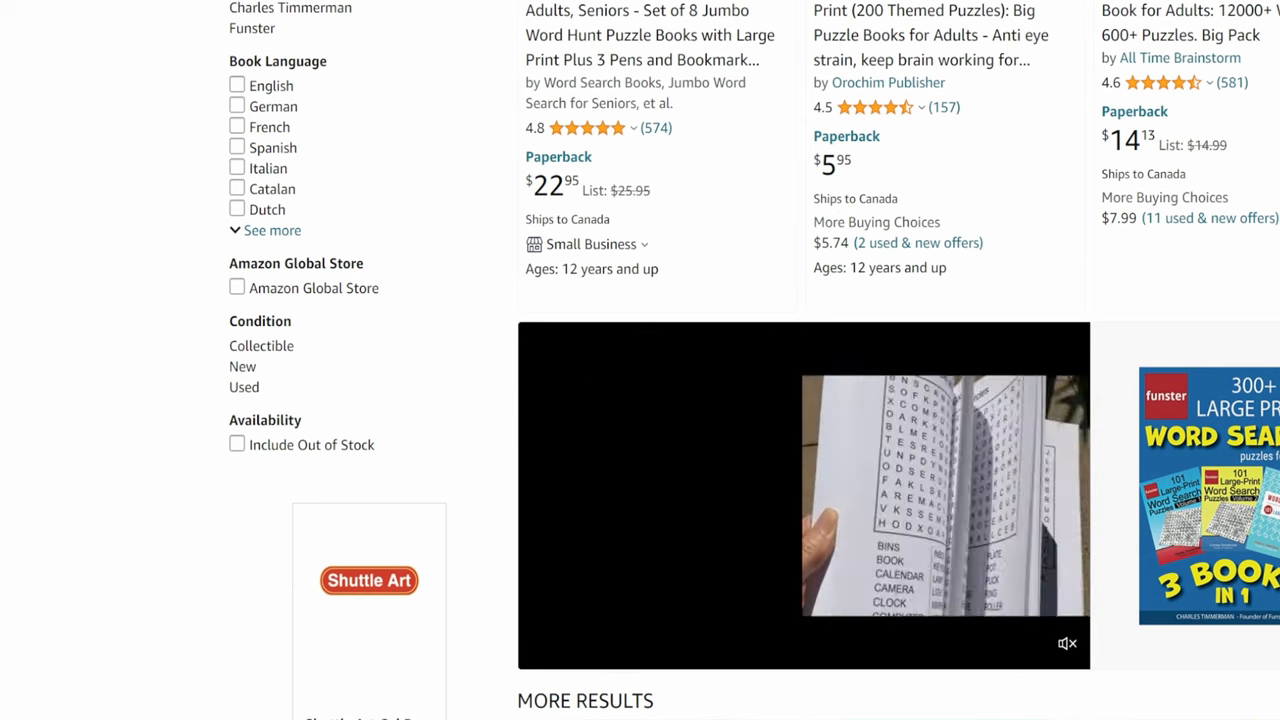
pyautogui.scroll(-3, 800, 400)
pyautogui.scroll(-5, 800, 400)
pyautogui.scroll(-2, 800, 400)
pyautogui.scroll(-2, 800, 400)
pyautogui.scroll(-5, 800, 400)
pyautogui.scroll(-2, 800, 400)
pyautogui.scroll(-1, 800, 400)
pyautogui.scroll(-4, 800, 400)
pyautogui.scroll(-3, 800, 400)
pyautogui.scroll(8, 800, 400)
pyautogui.scroll(5, 800, 400)
pyautogui.scroll(8, 800, 400)
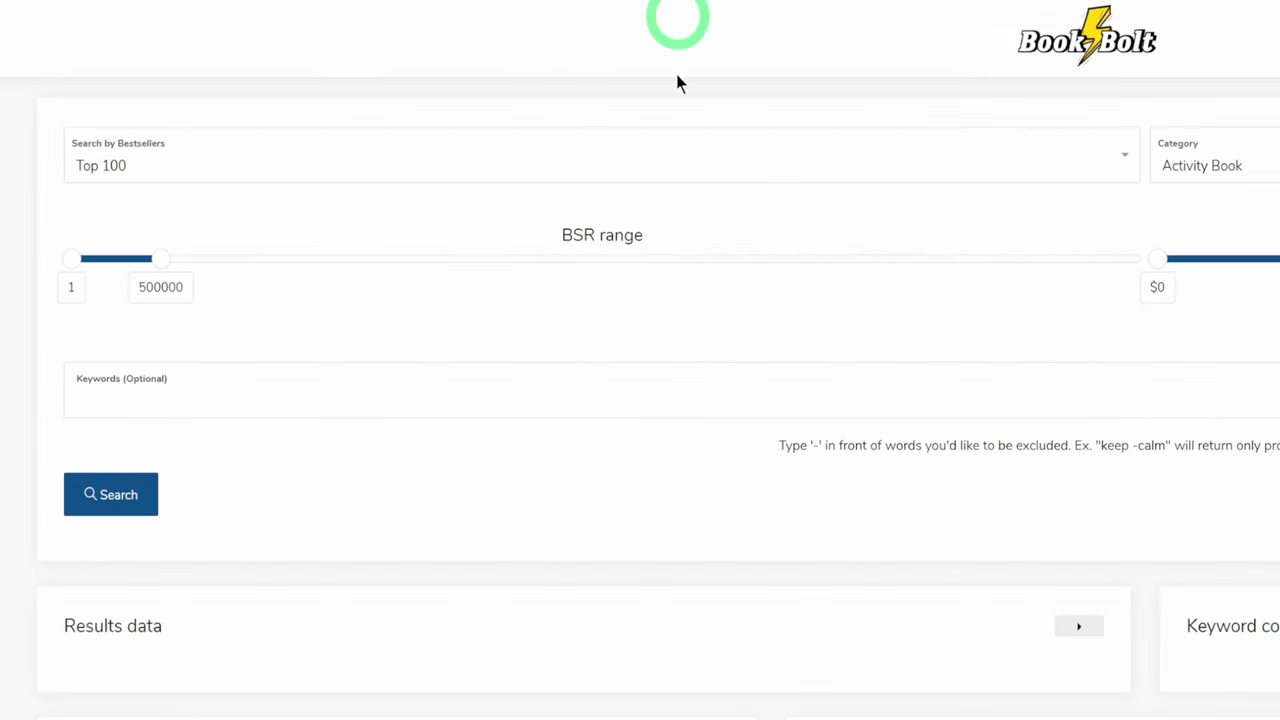
pyautogui.click(1210, 165)
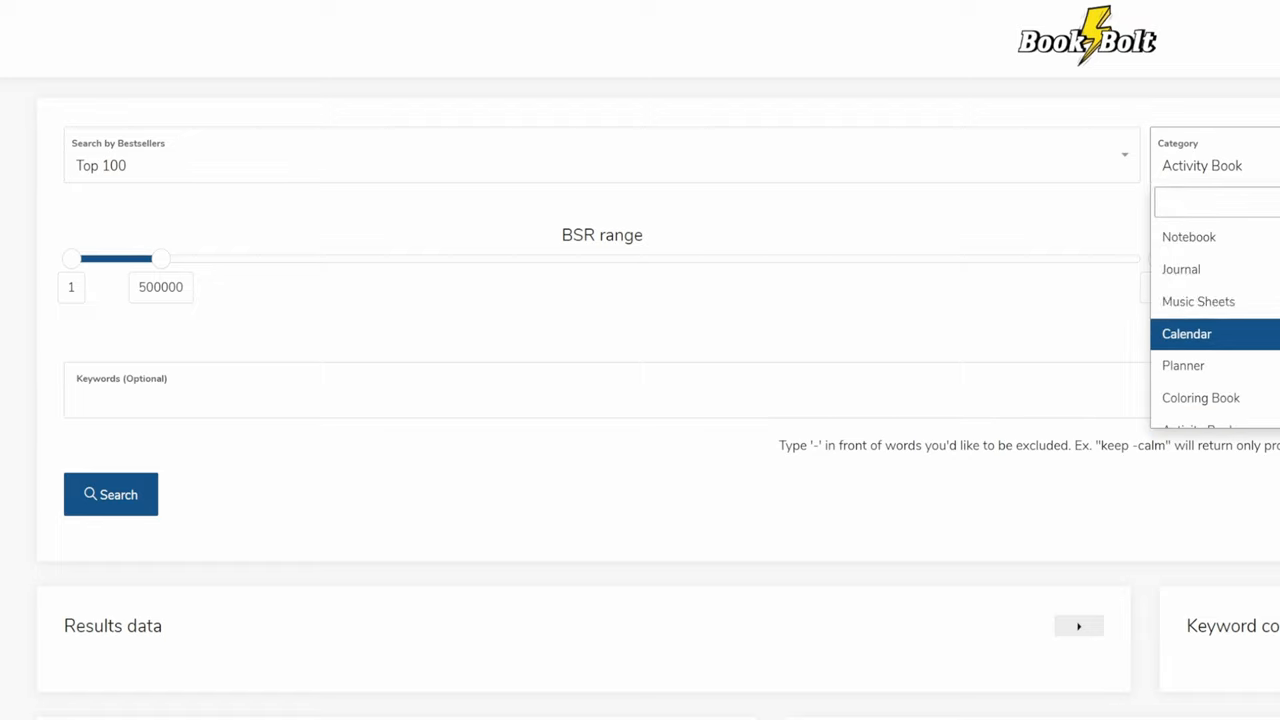
pyautogui.scroll(-3, 1210, 320)
pyautogui.scroll(2, 1215, 320)
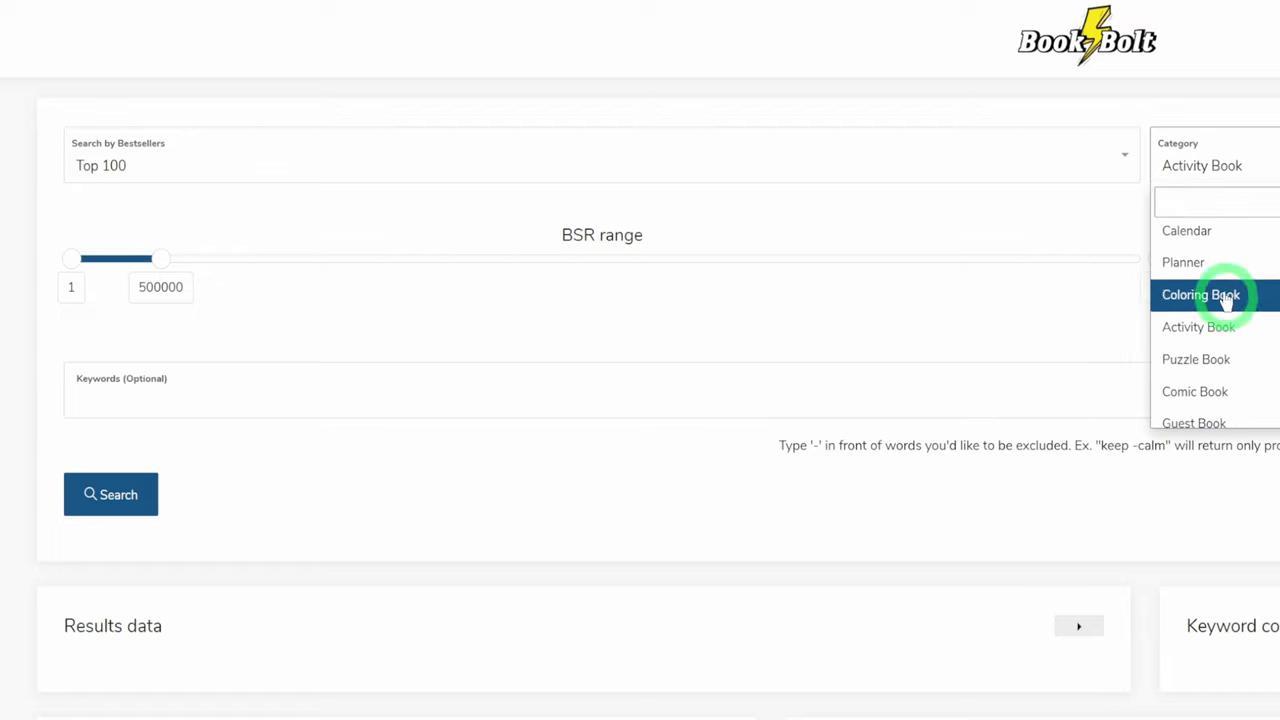
pyautogui.click(1225, 368)
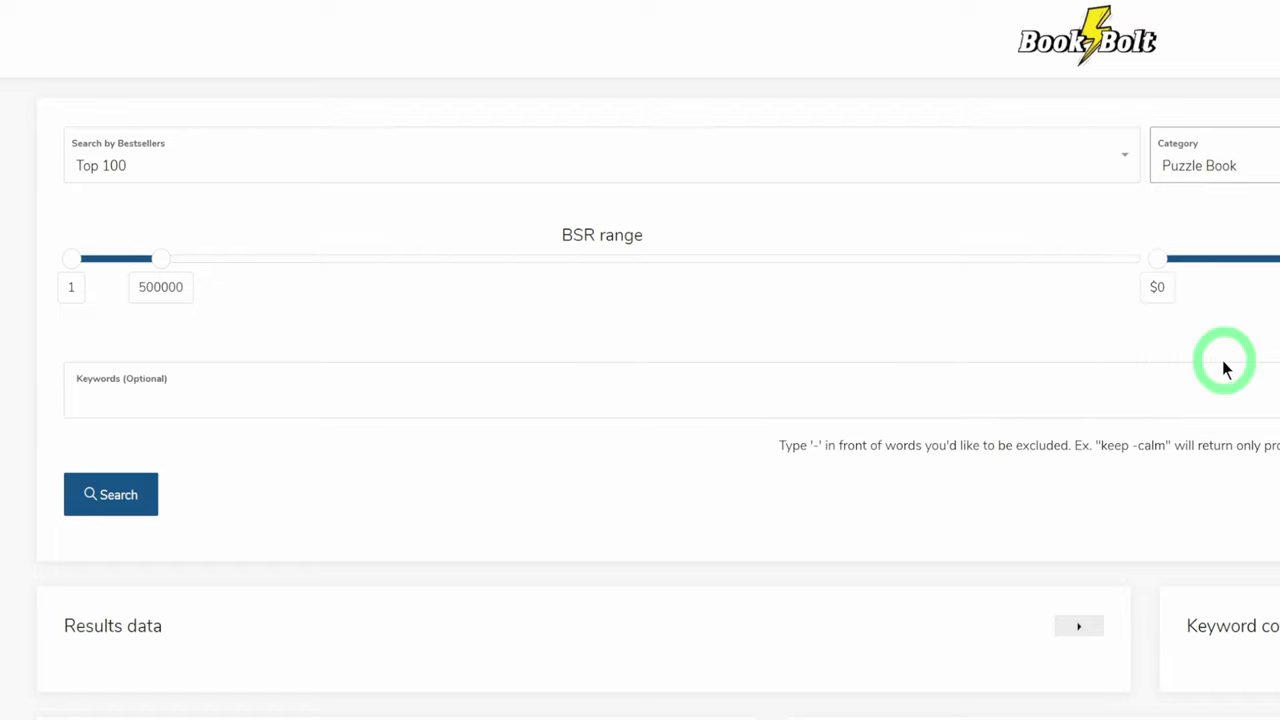
pyautogui.click(100, 494)
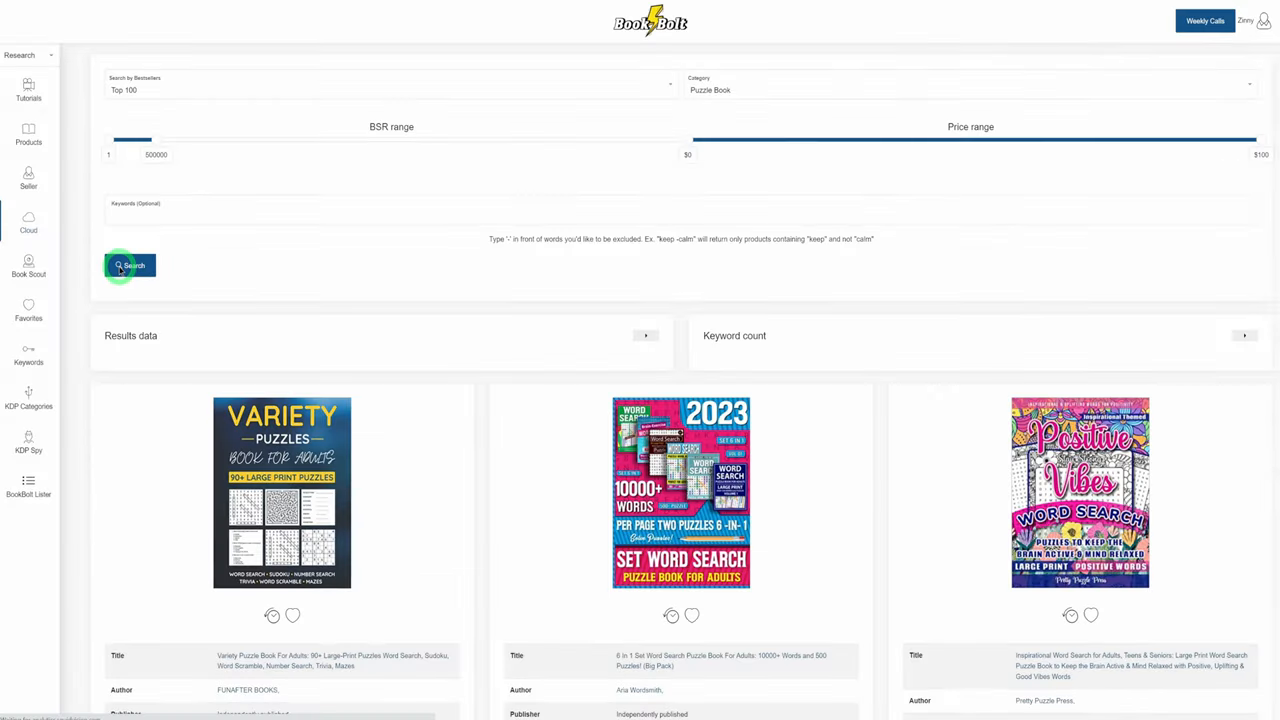
pyautogui.scroll(-2, 455, 357)
pyautogui.scroll(-1, 455, 357)
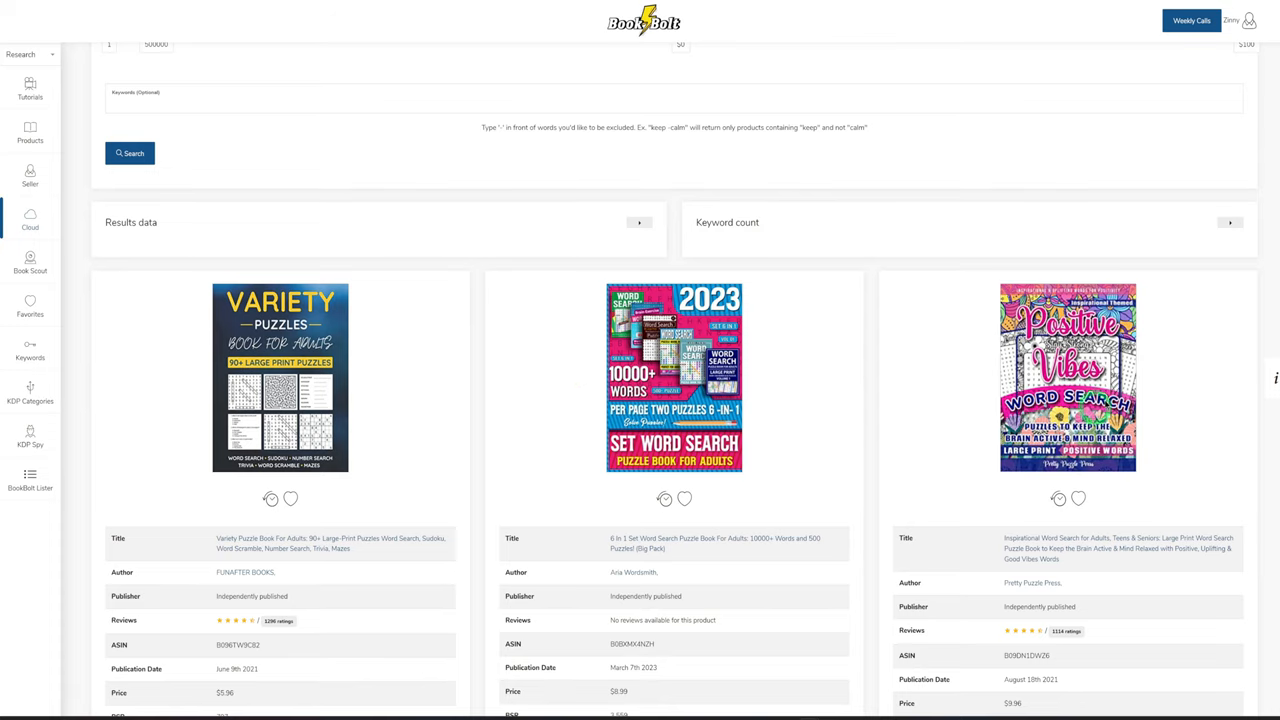
pyautogui.scroll(-2, 1045, 393)
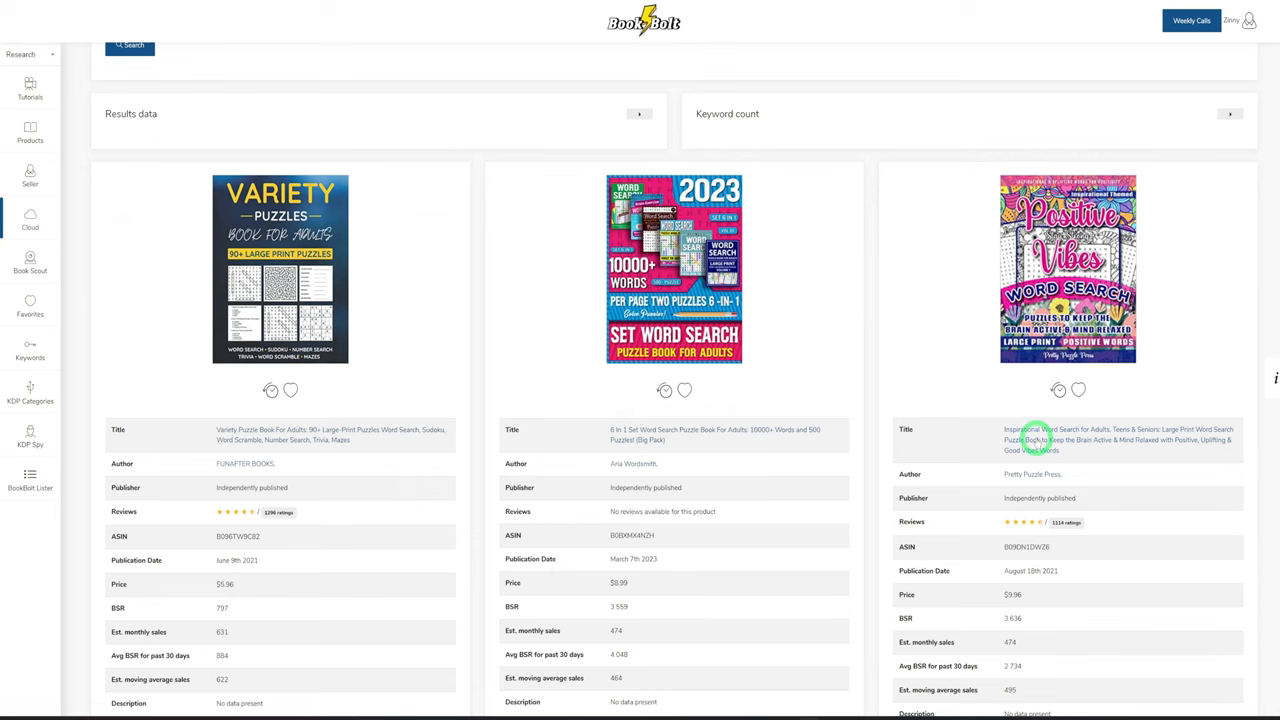
pyautogui.scroll(-1, 1020, 620)
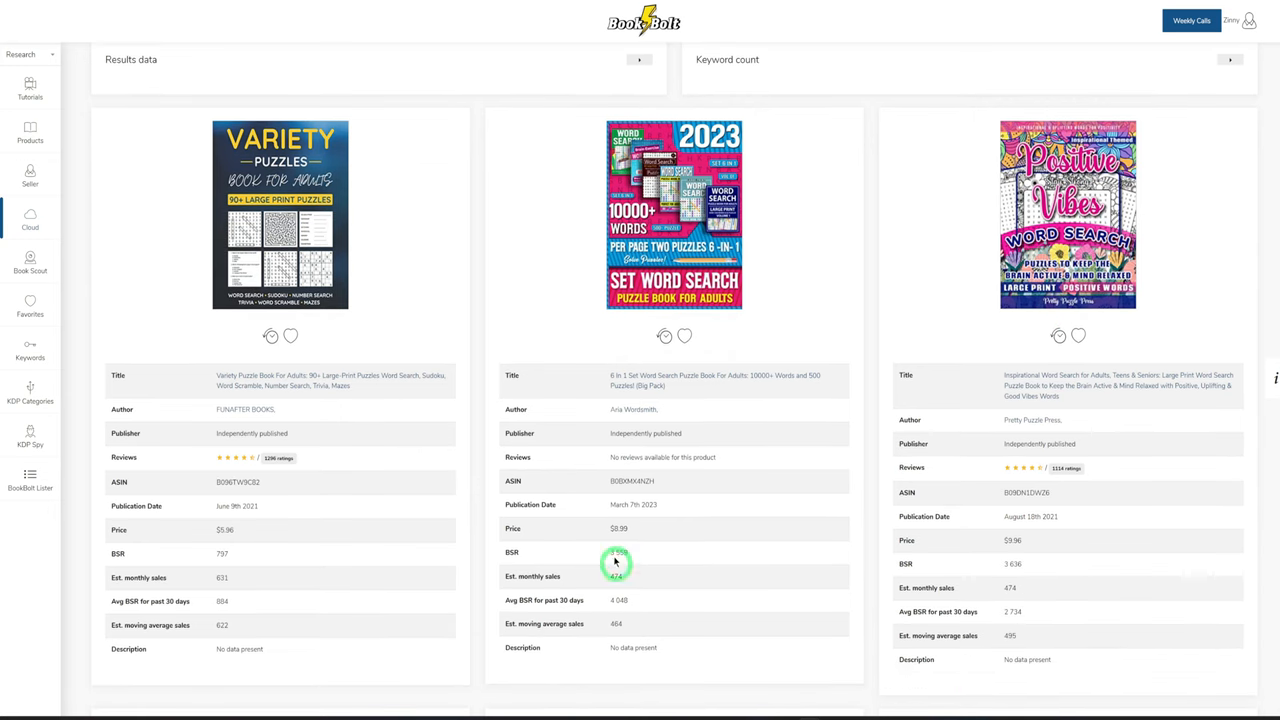
pyautogui.scroll(-4, 615, 545)
pyautogui.scroll(-4, 615, 545)
pyautogui.scroll(-2, 622, 545)
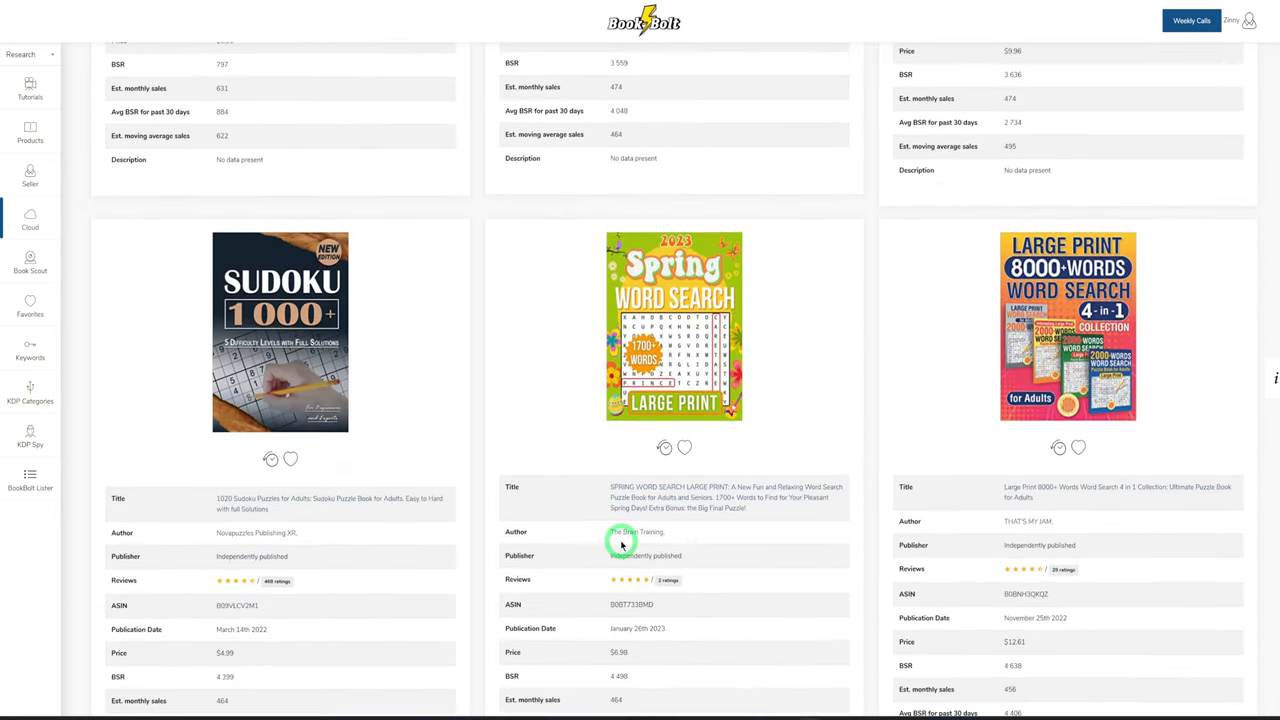
pyautogui.scroll(-1, 622, 545)
pyautogui.scroll(-1, 622, 545)
pyautogui.scroll(-1, 622, 545)
pyautogui.scroll(-3, 622, 541)
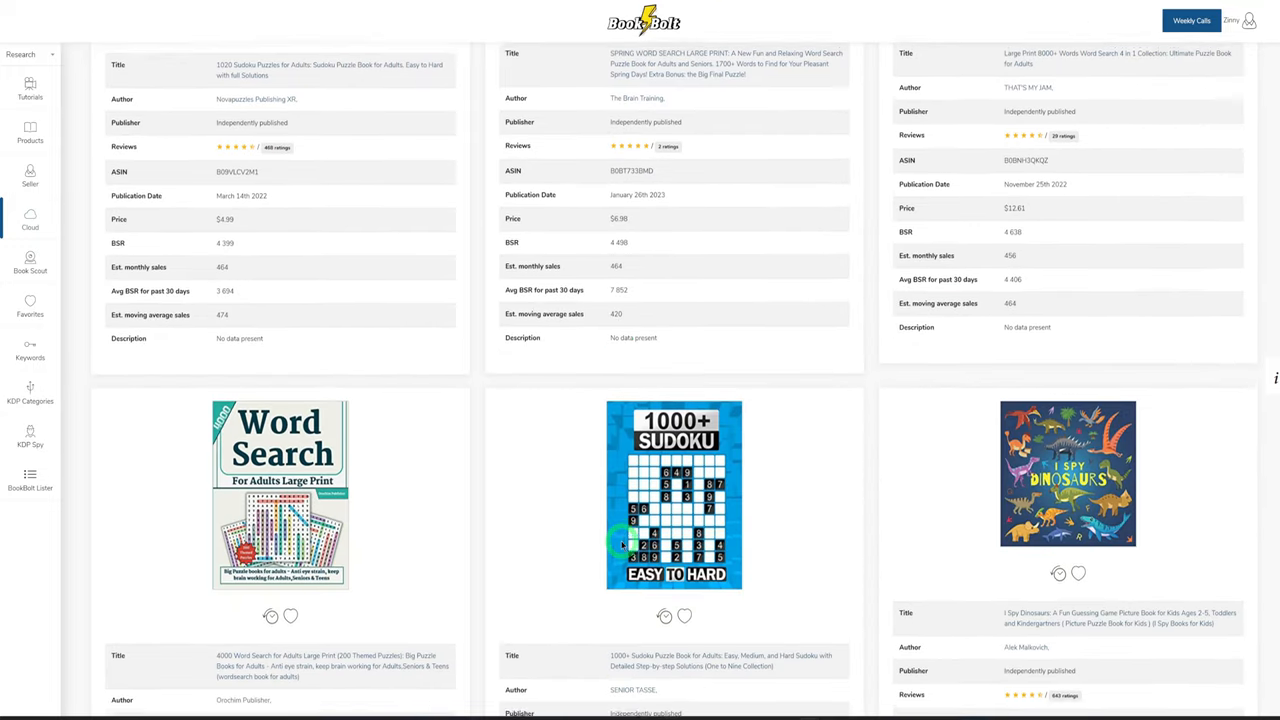
pyautogui.scroll(-3, 622, 541)
pyautogui.scroll(-2, 622, 541)
pyautogui.scroll(-3, 622, 541)
pyautogui.scroll(-4, 622, 545)
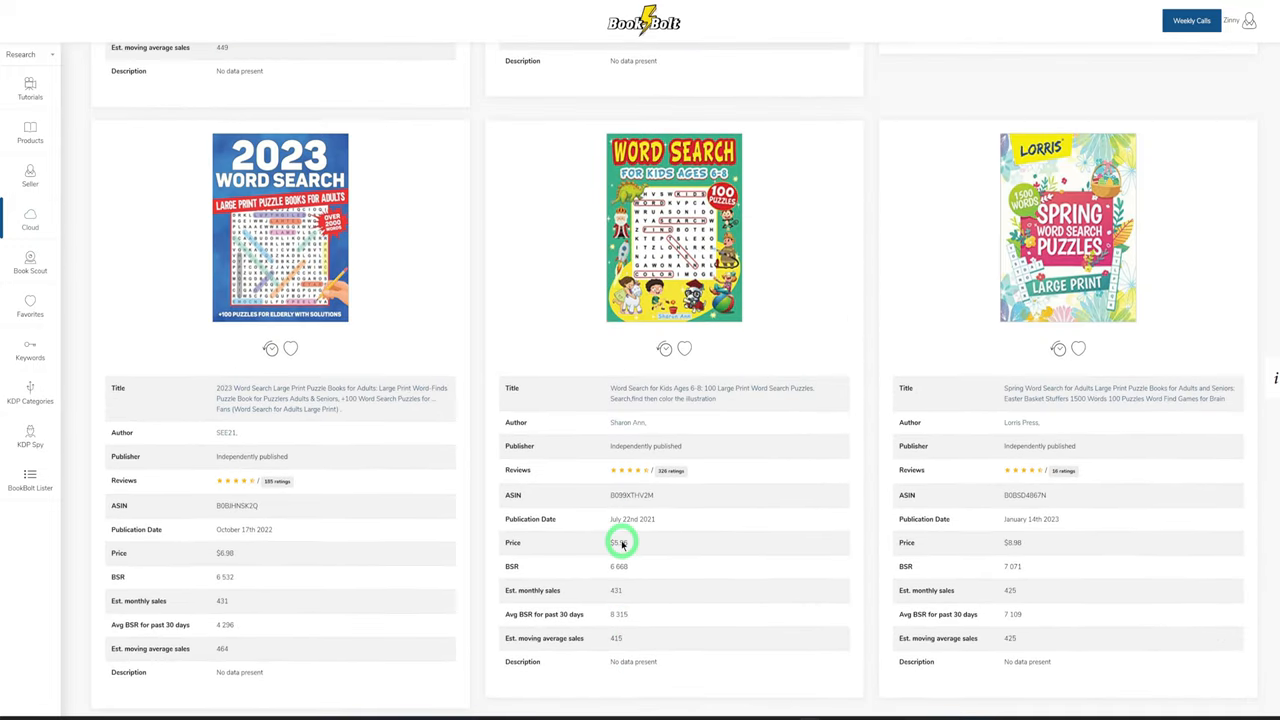
pyautogui.scroll(-3, 622, 545)
pyautogui.scroll(-1, 622, 545)
pyautogui.scroll(-3, 622, 545)
pyautogui.scroll(-4, 622, 545)
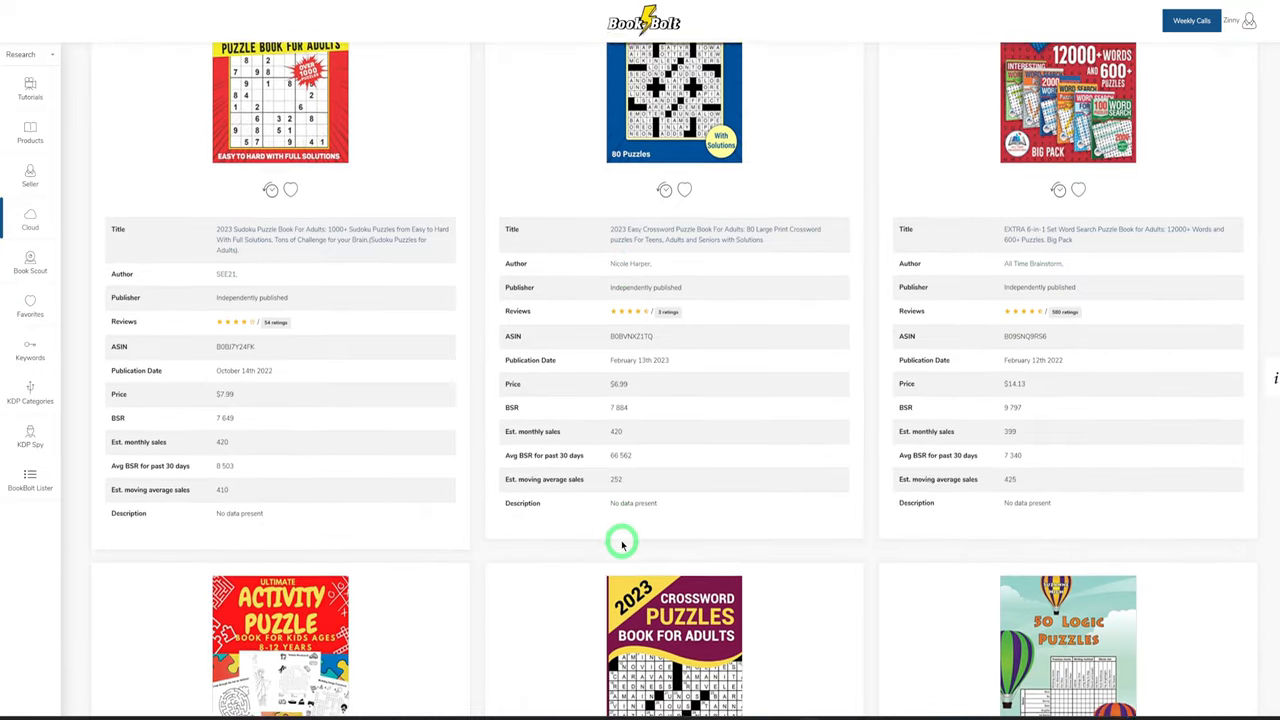
pyautogui.scroll(-3, 622, 545)
pyautogui.scroll(-2, 622, 545)
pyautogui.scroll(-2, 622, 545)
pyautogui.scroll(-4, 622, 541)
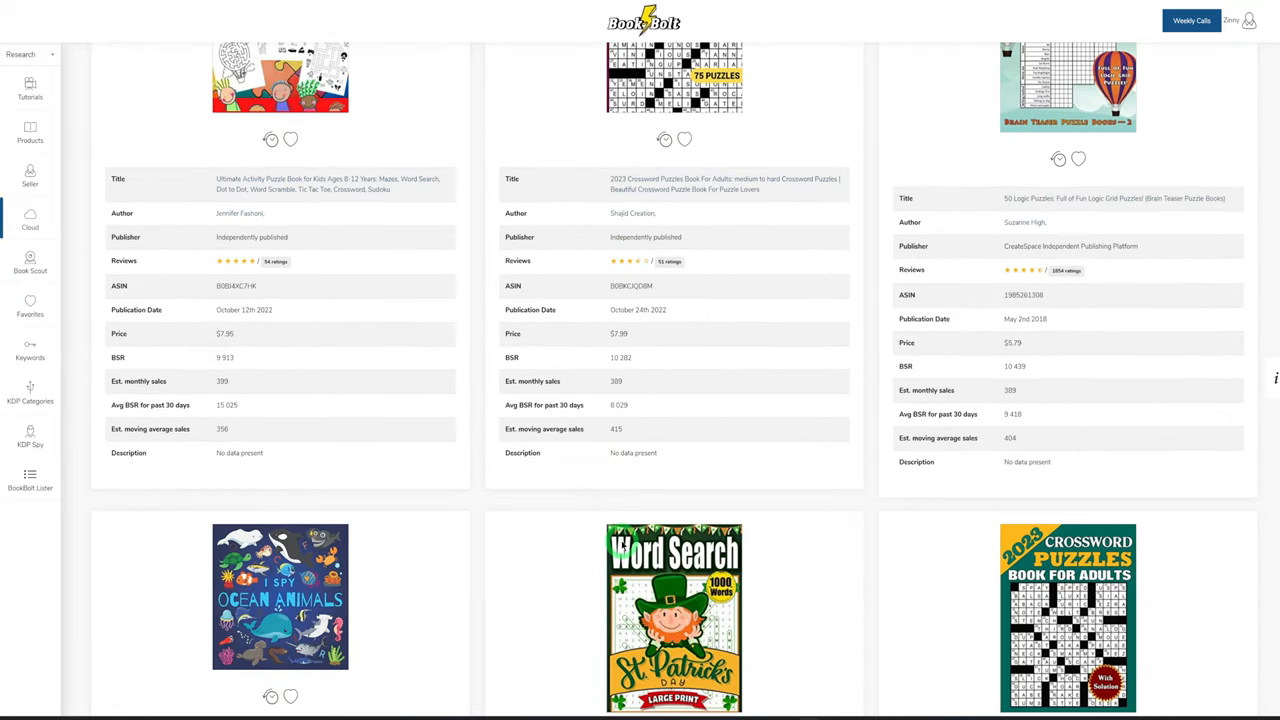
pyautogui.scroll(-1, 622, 541)
pyautogui.scroll(-3, 622, 541)
pyautogui.scroll(-5, 622, 545)
pyautogui.scroll(-2, 622, 545)
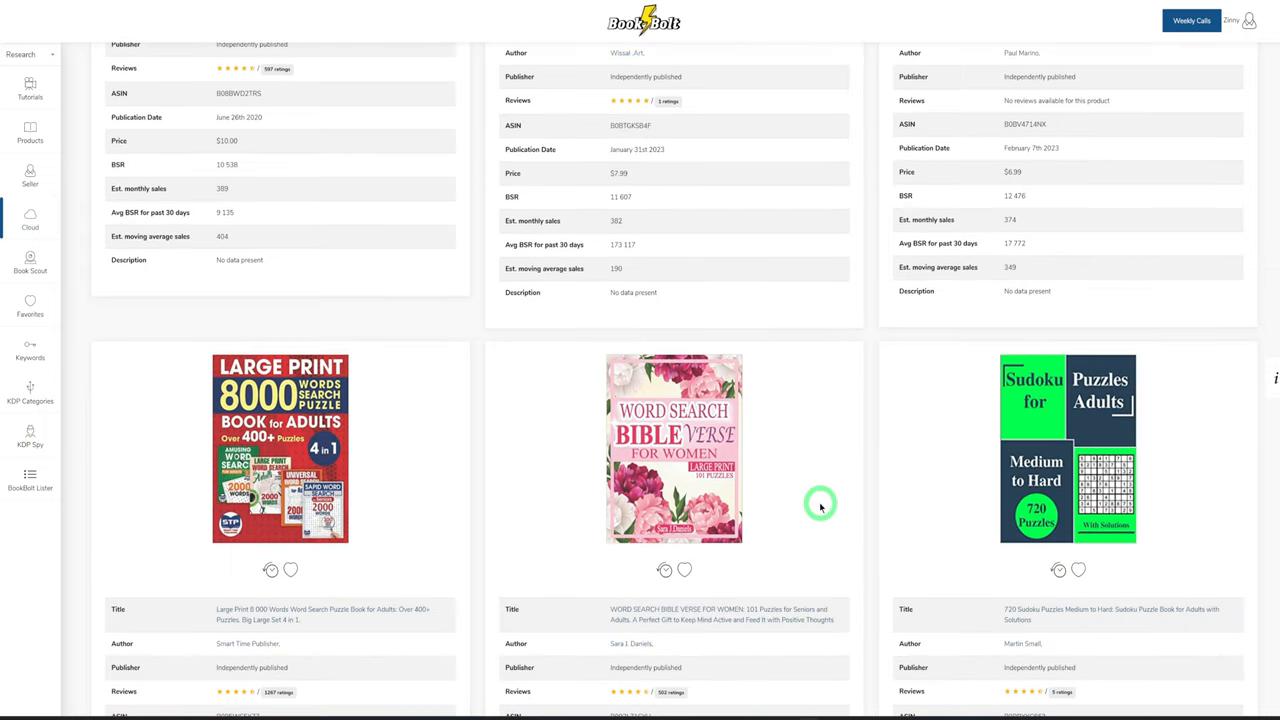
pyautogui.scroll(-2, 820, 507)
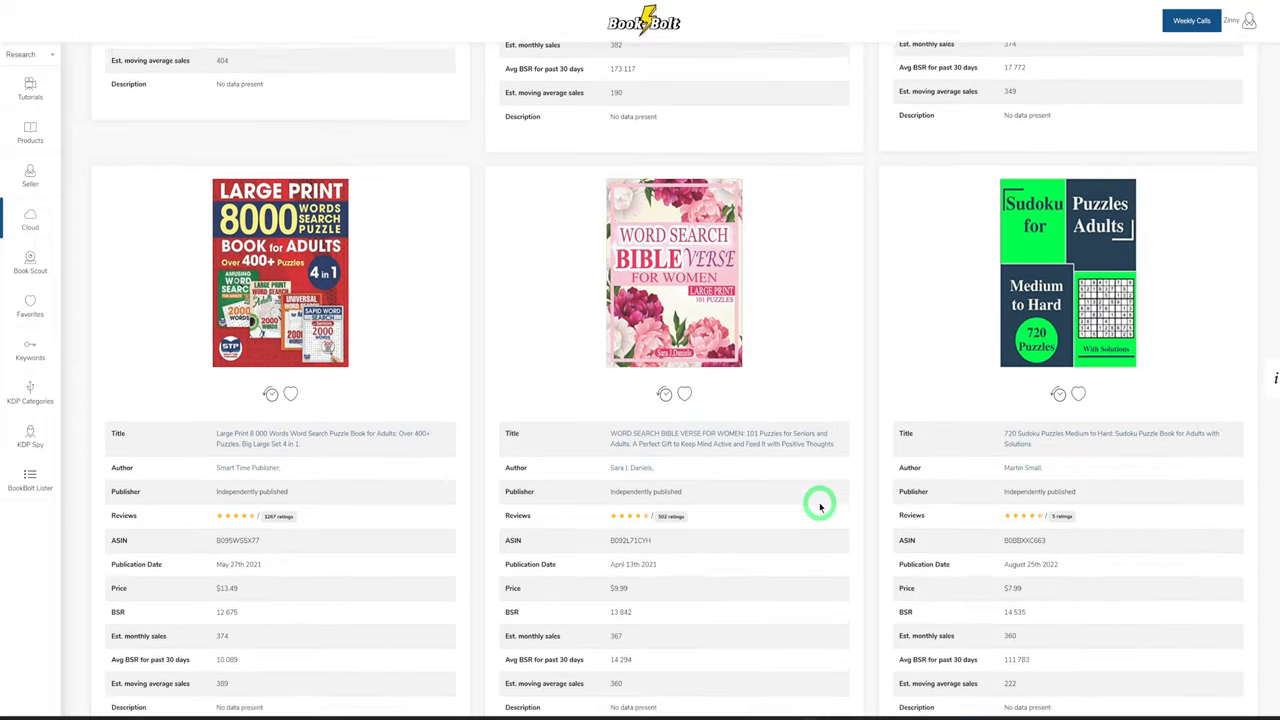
pyautogui.scroll(-1, 820, 507)
pyautogui.scroll(-1, 820, 507)
pyautogui.scroll(-2, 820, 507)
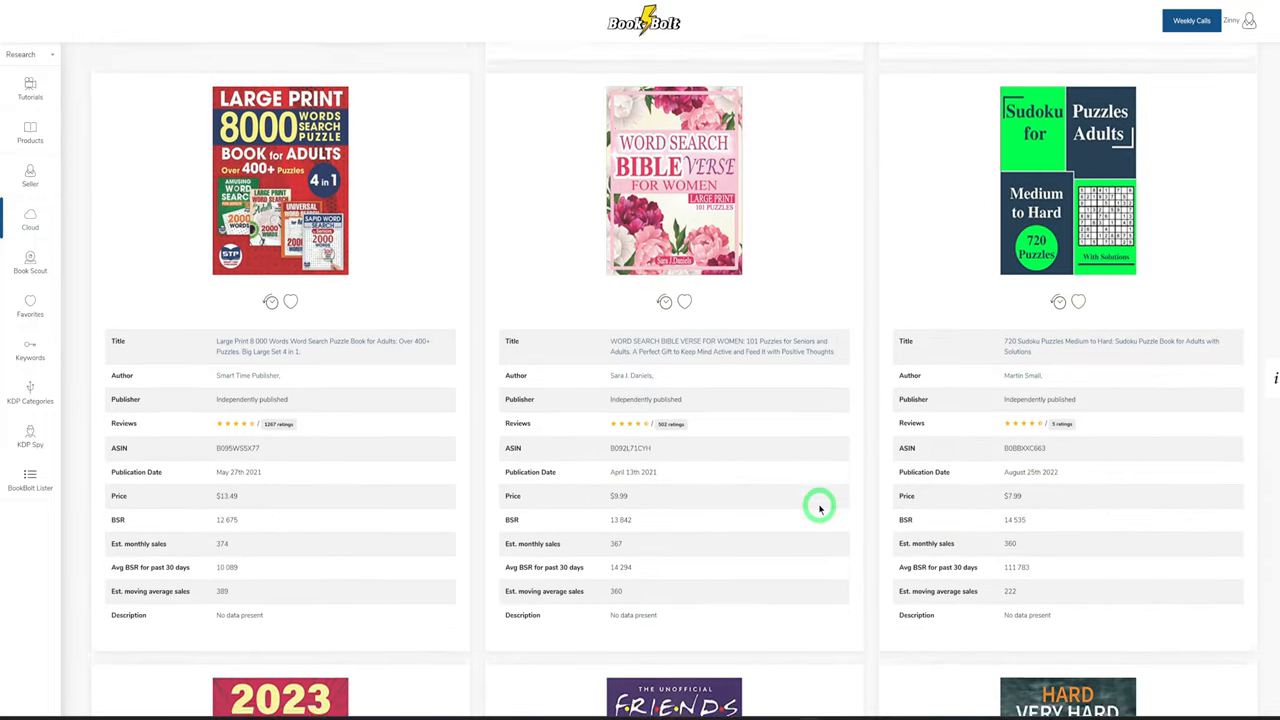
pyautogui.scroll(2, 820, 507)
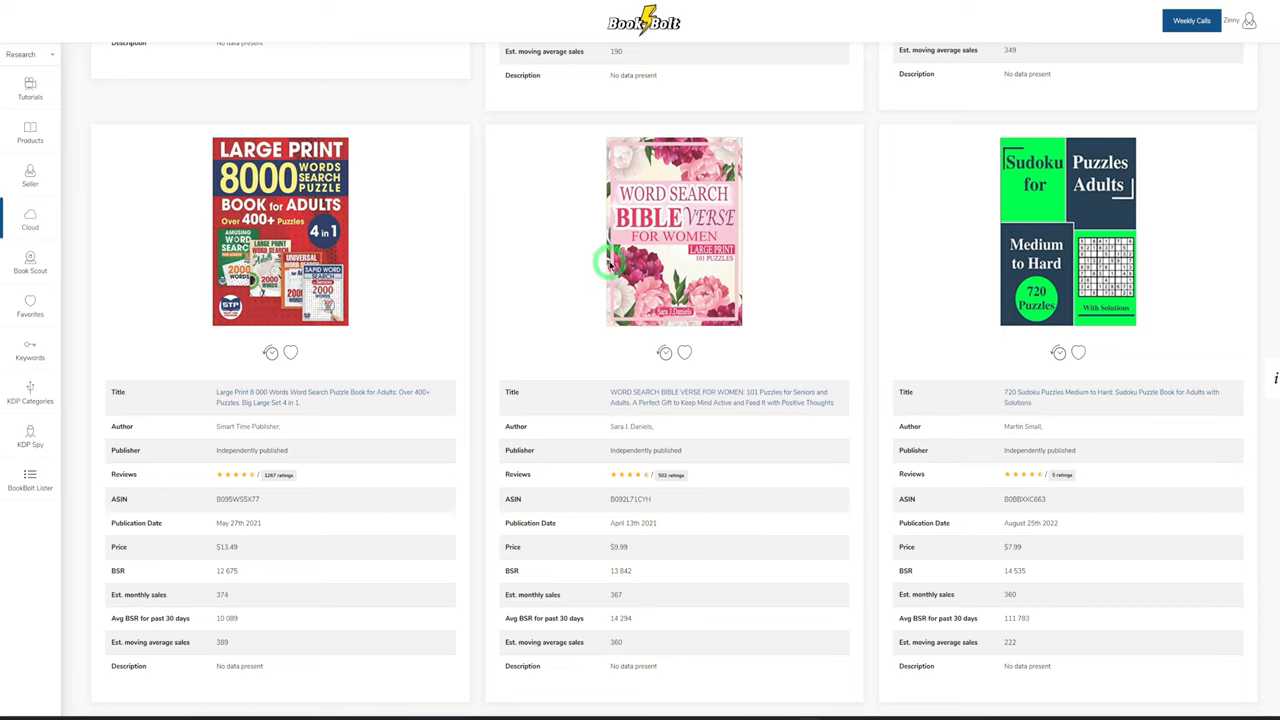
# Switch to Create, start Project > New Project and name it 'Word Search for Women'
pyautogui.click(24, 56)
pyautogui.click(24, 72)
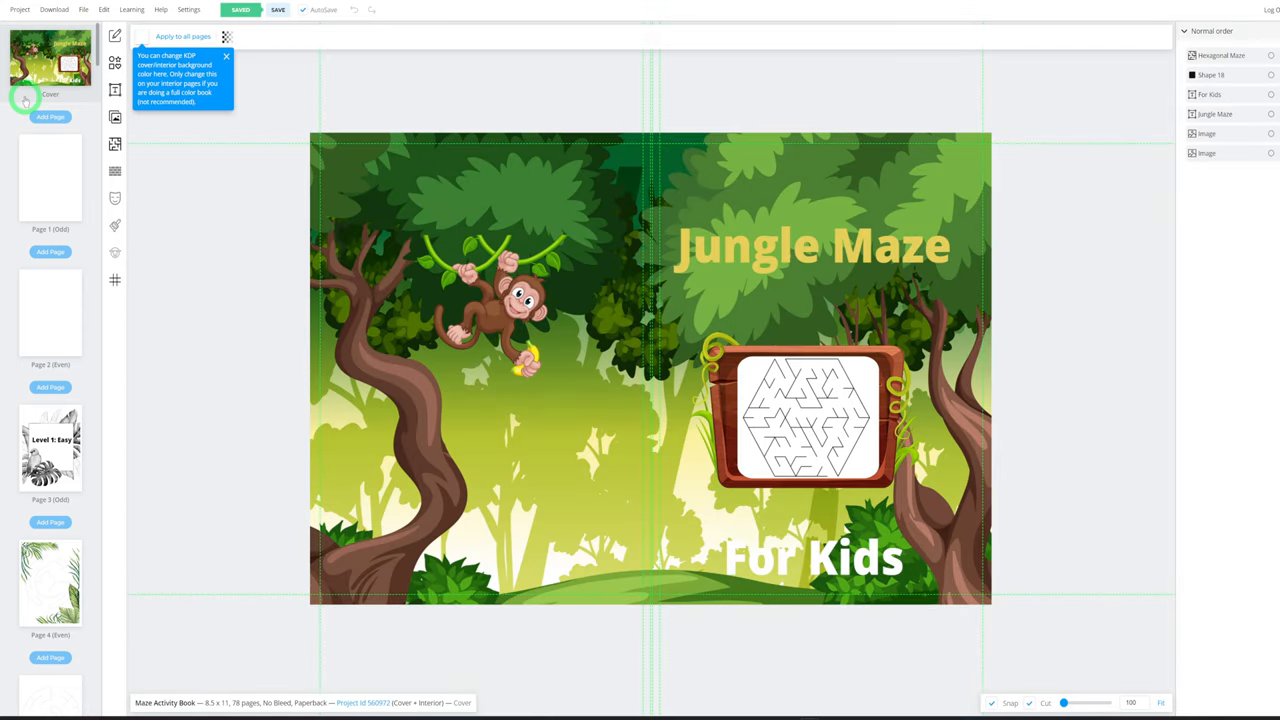
pyautogui.click(19, 10)
pyautogui.click(29, 37)
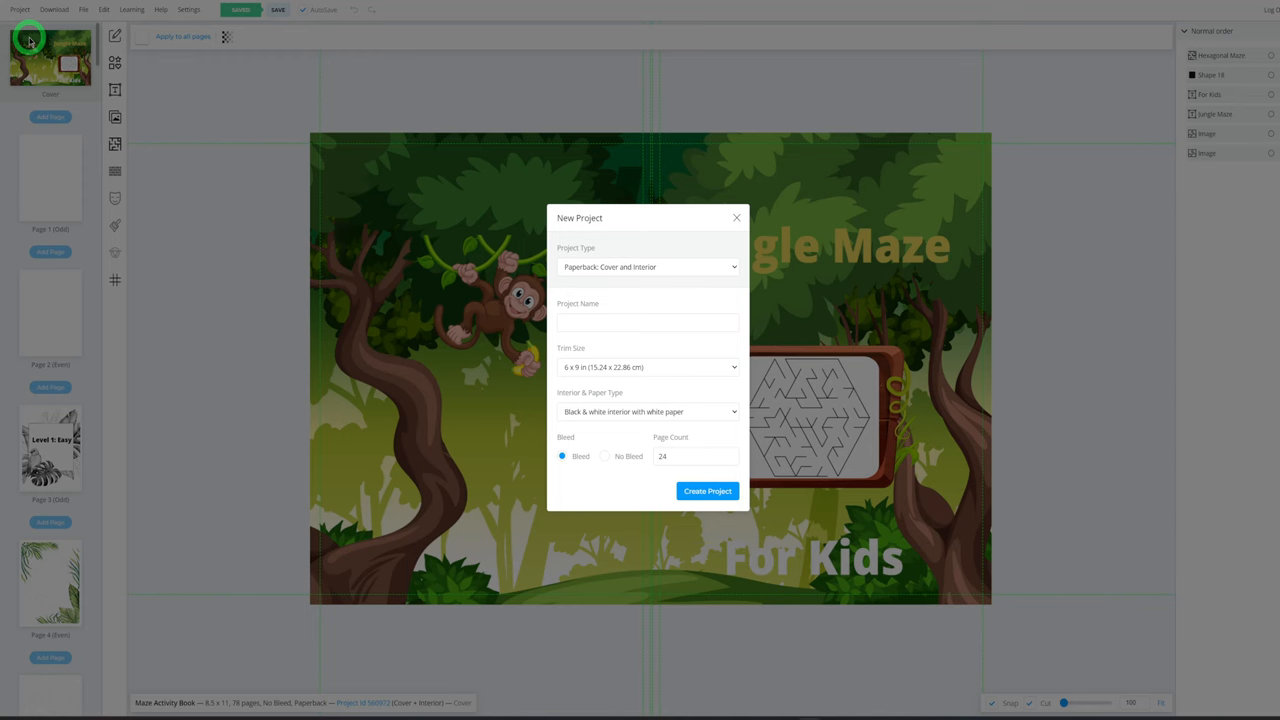
pyautogui.click(590, 321)
pyautogui.write('Word Search for Women')
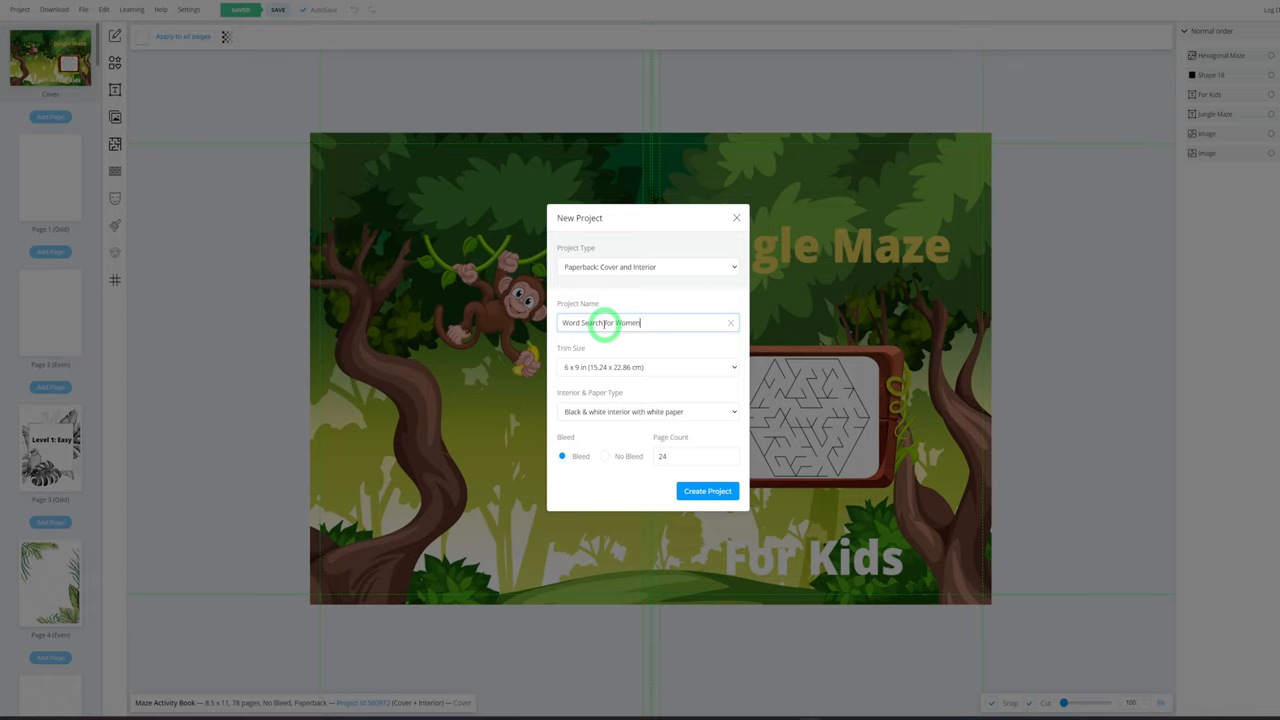
# Set Trim Size 8.5 x 11, No Bleed and a page count of 103 for the paperback
pyautogui.click(660, 367)
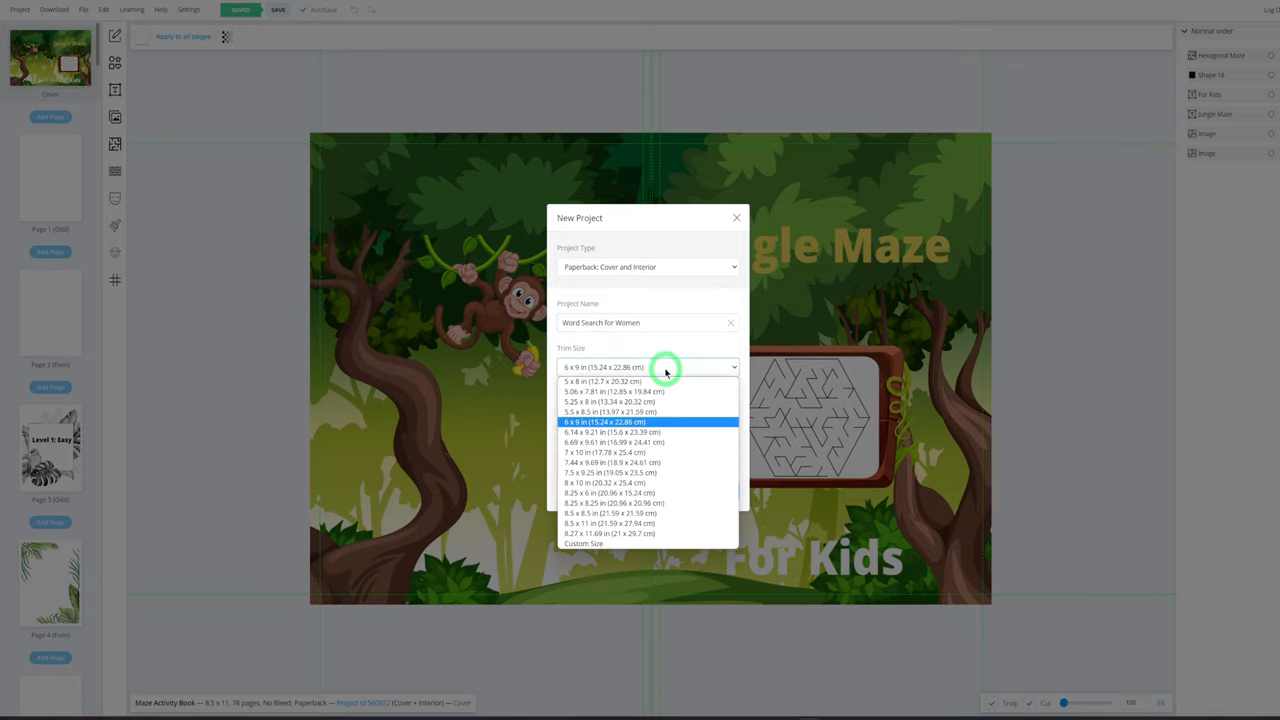
pyautogui.click(637, 523)
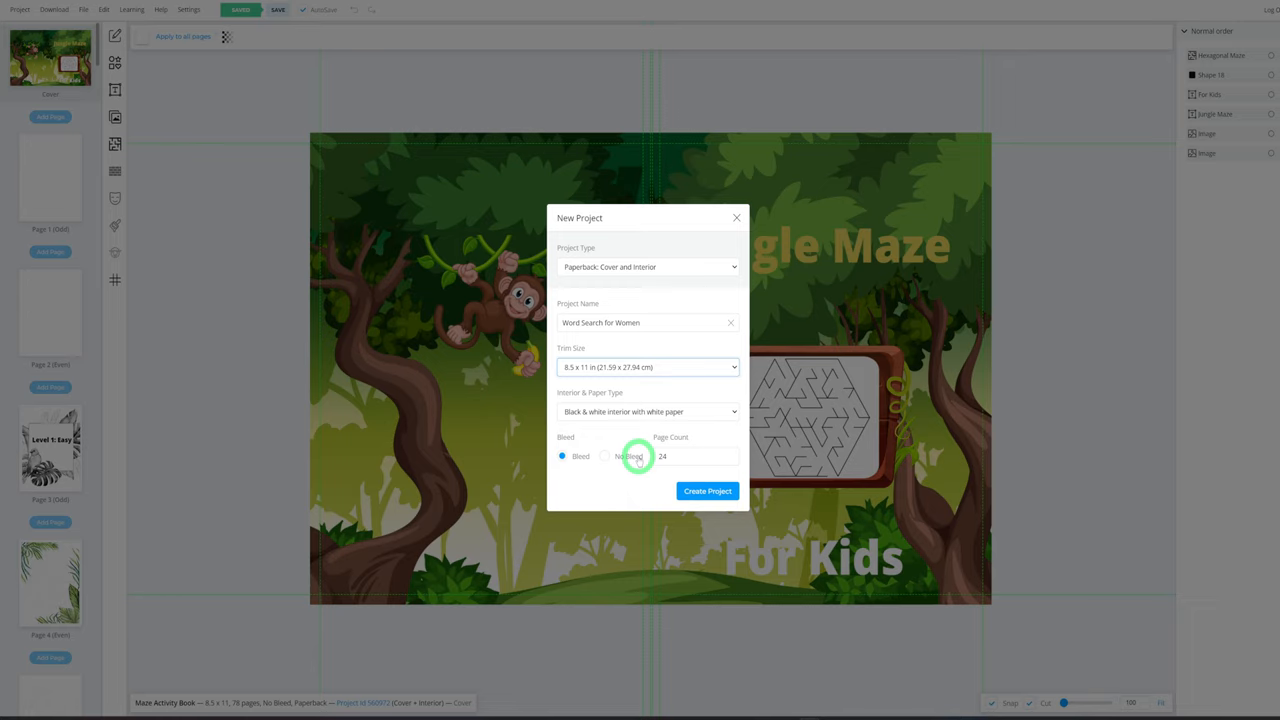
pyautogui.click(637, 457)
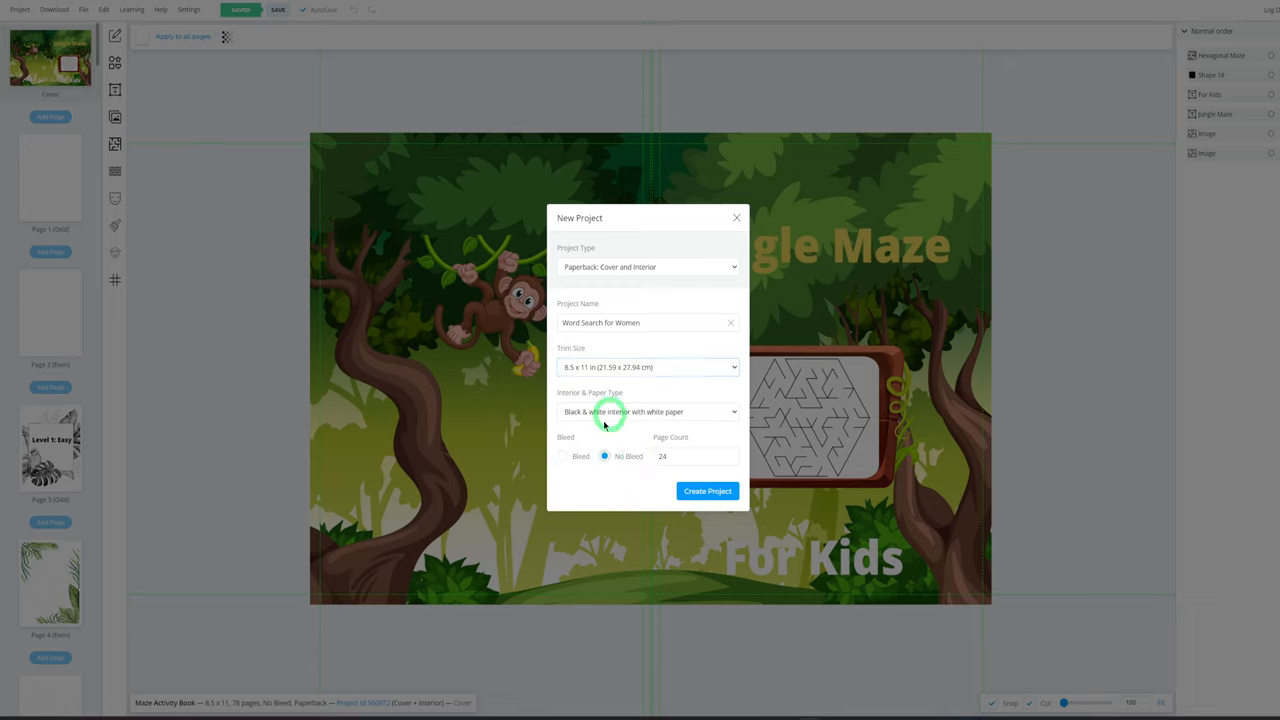
pyautogui.click(675, 457)
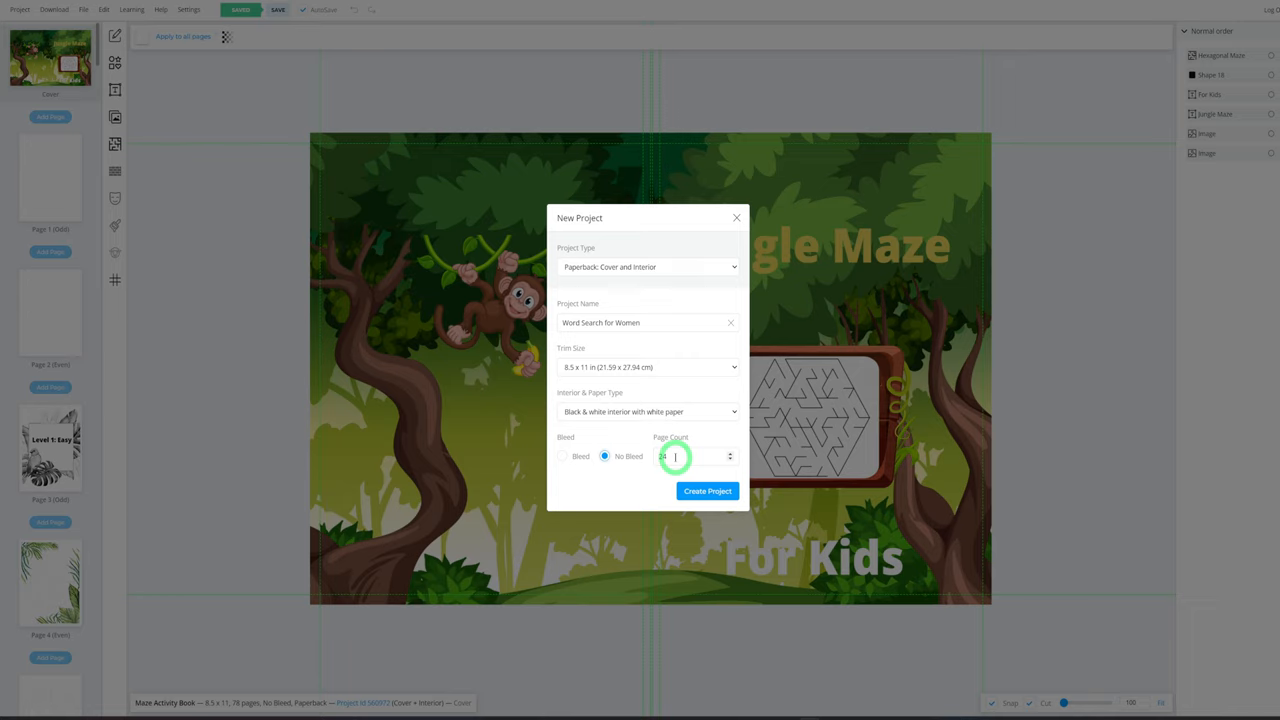
pyautogui.moveTo(675, 457); pyautogui.dragTo(648, 458)
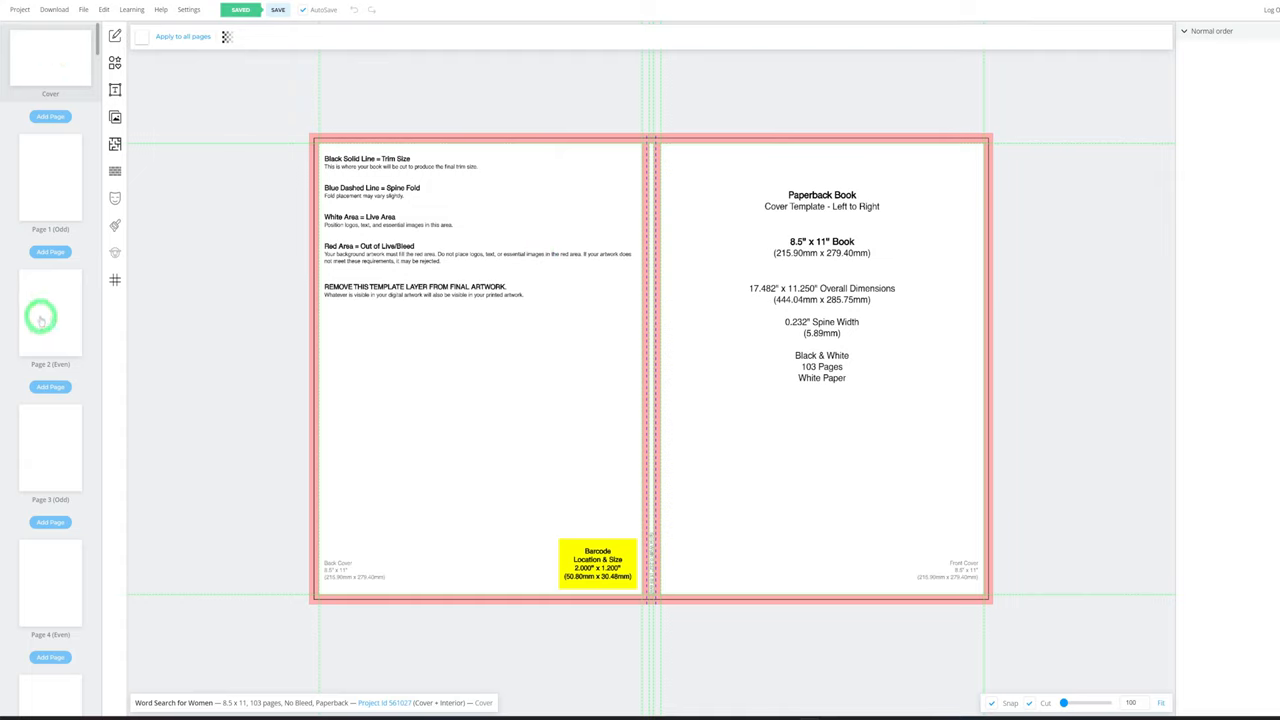
# Go to interior Page 3 and choose the WordsSearch page template
pyautogui.click(50, 445)
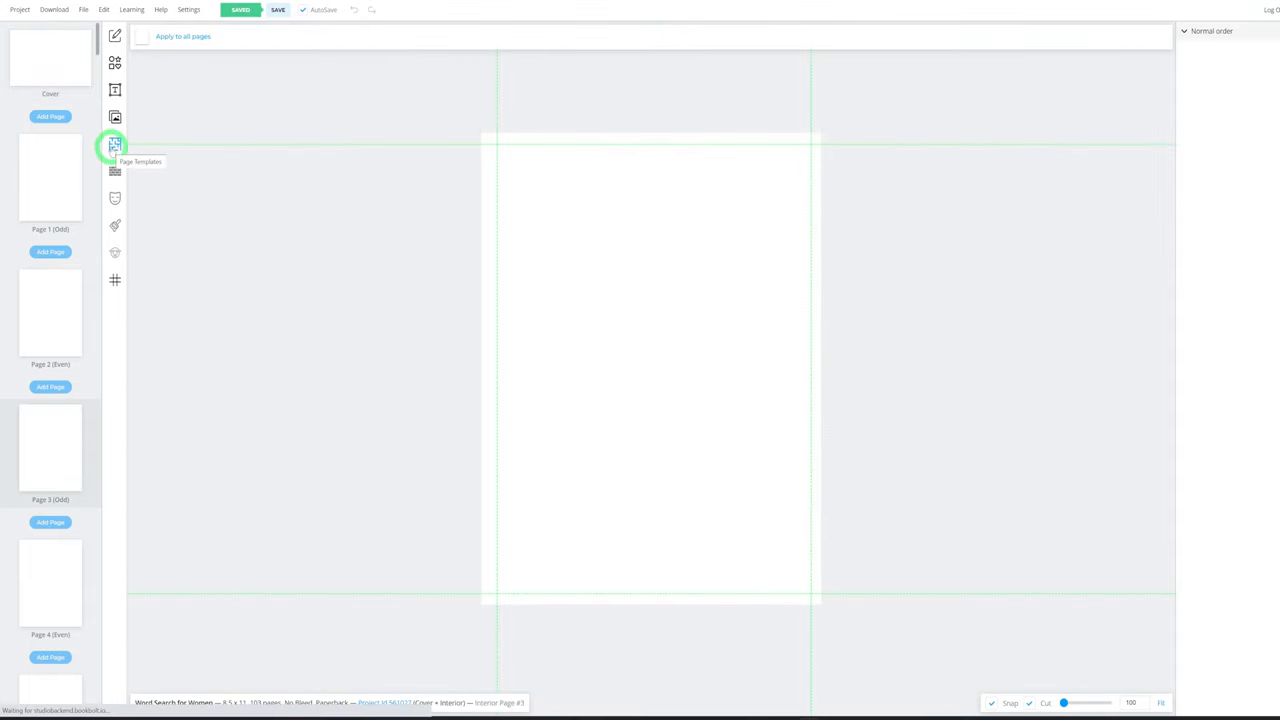
pyautogui.click(115, 146)
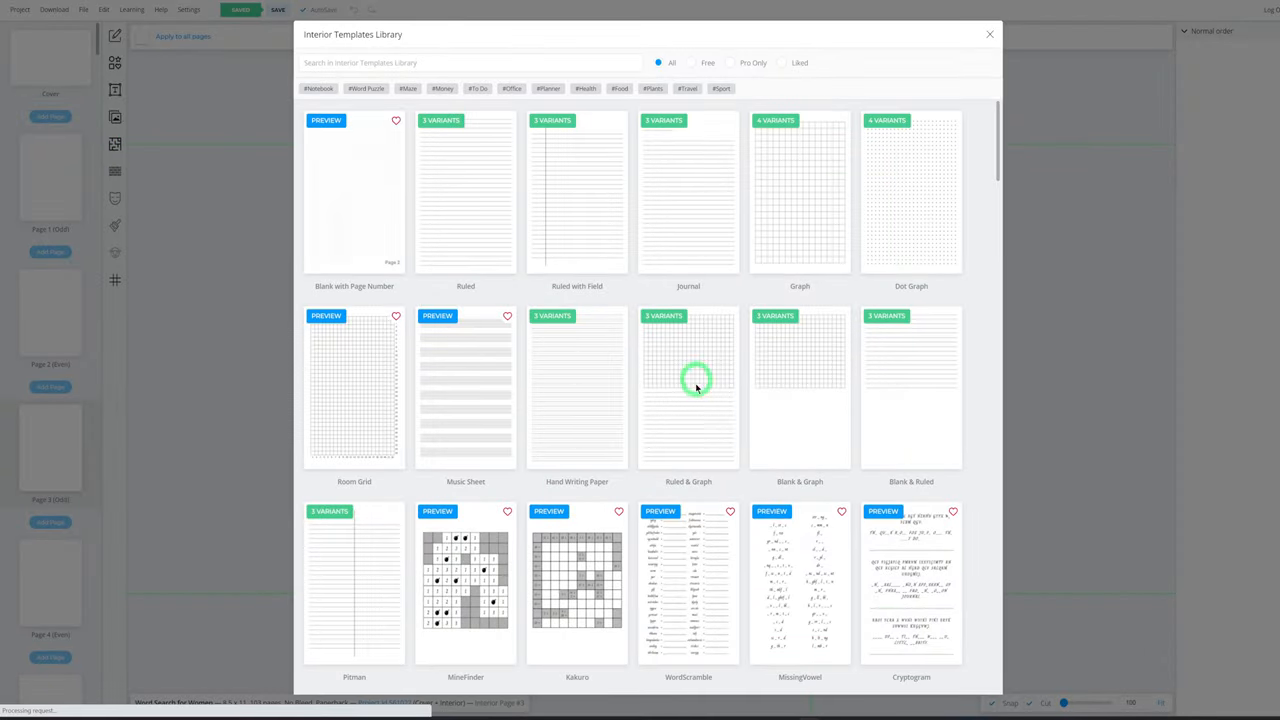
pyautogui.scroll(-3, 697, 385)
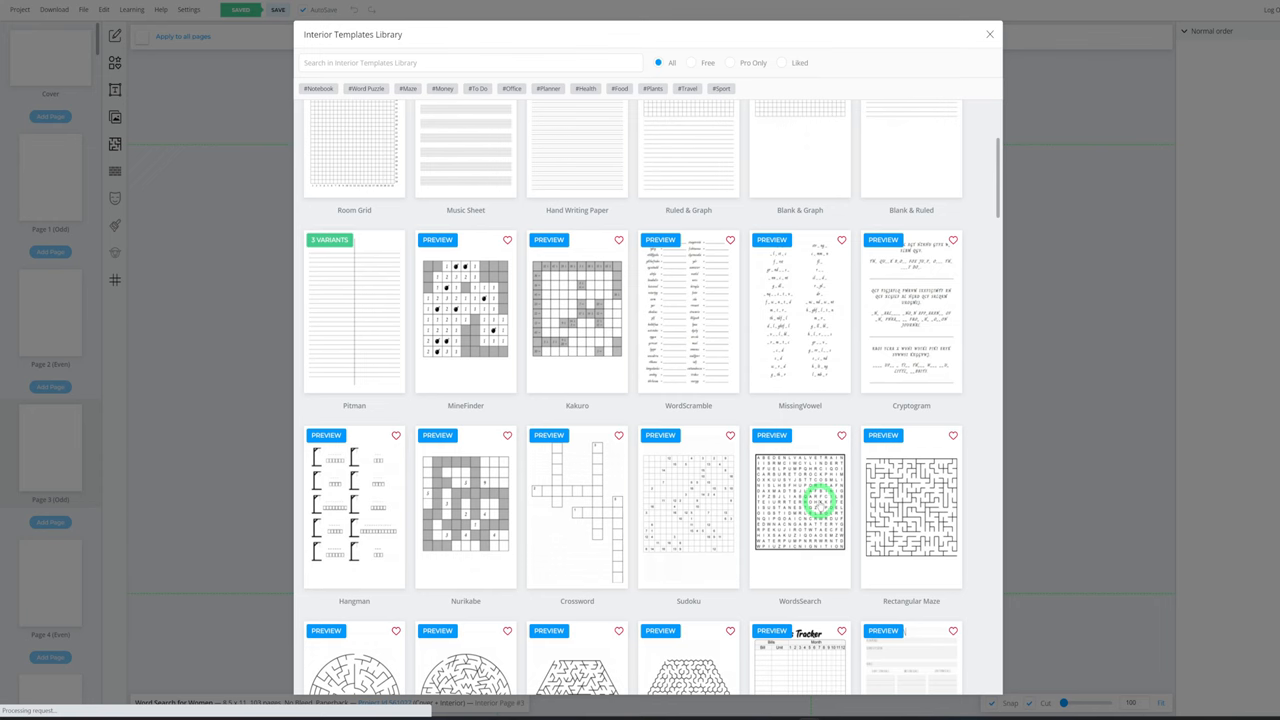
pyautogui.click(820, 500)
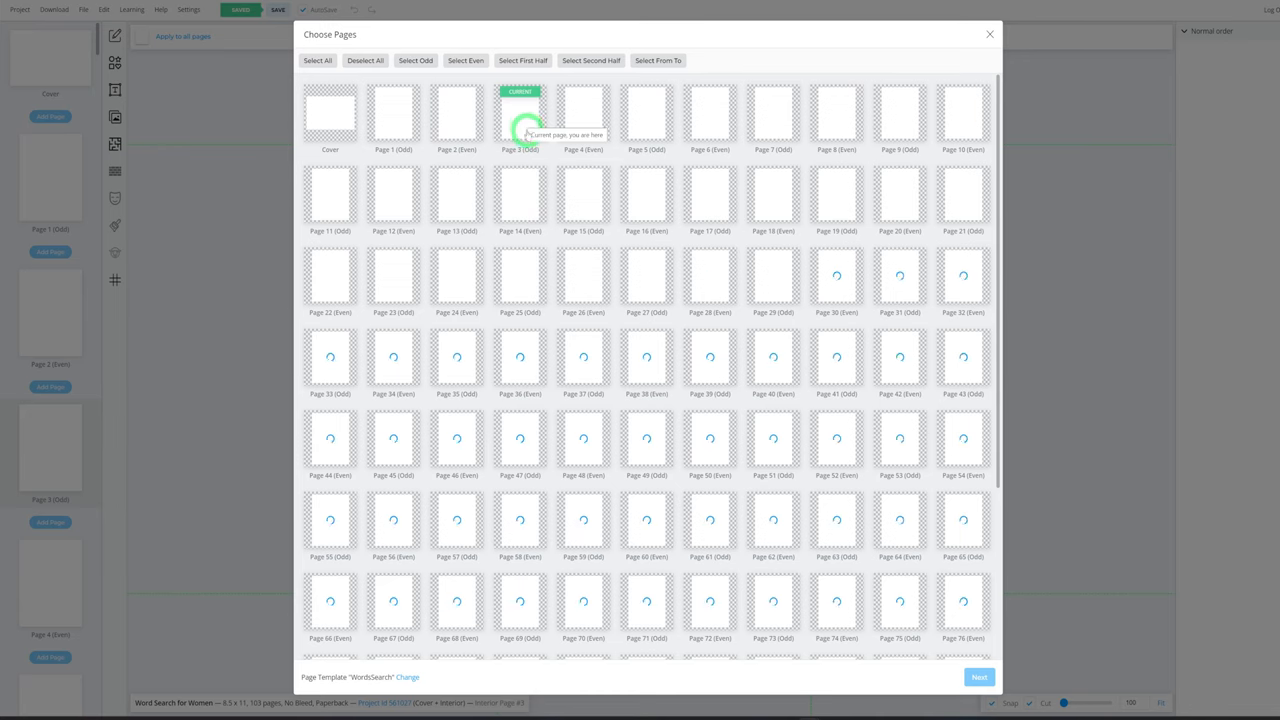
# Tick Pages 4, 6 and 8 in Choose Pages and continue to the word search puzzle settings
pyautogui.click(596, 120)
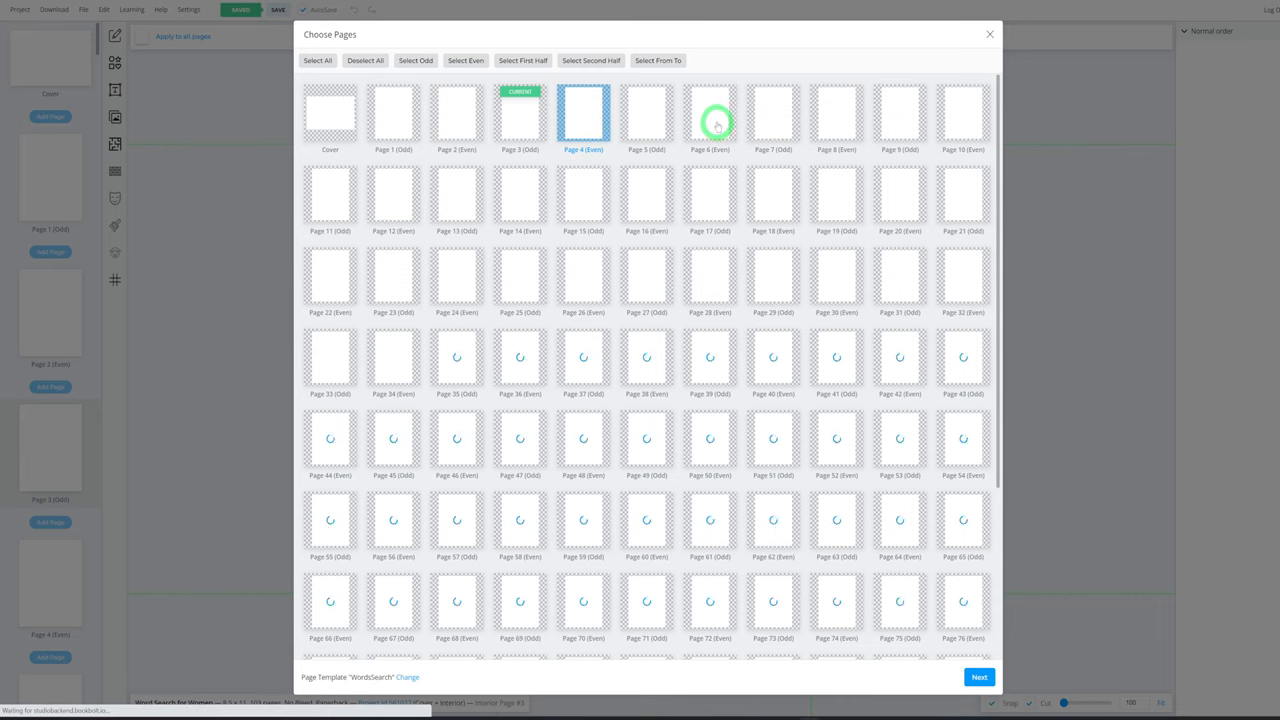
pyautogui.click(716, 122)
pyautogui.click(833, 124)
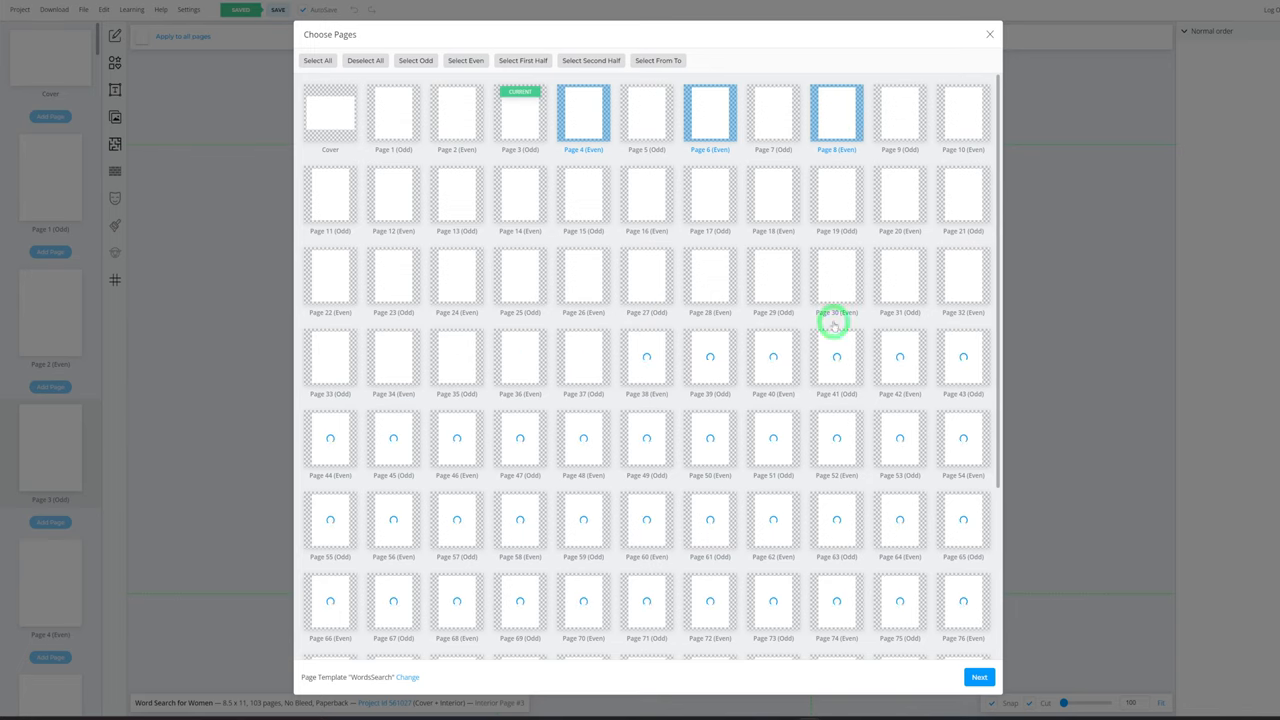
pyautogui.click(981, 680)
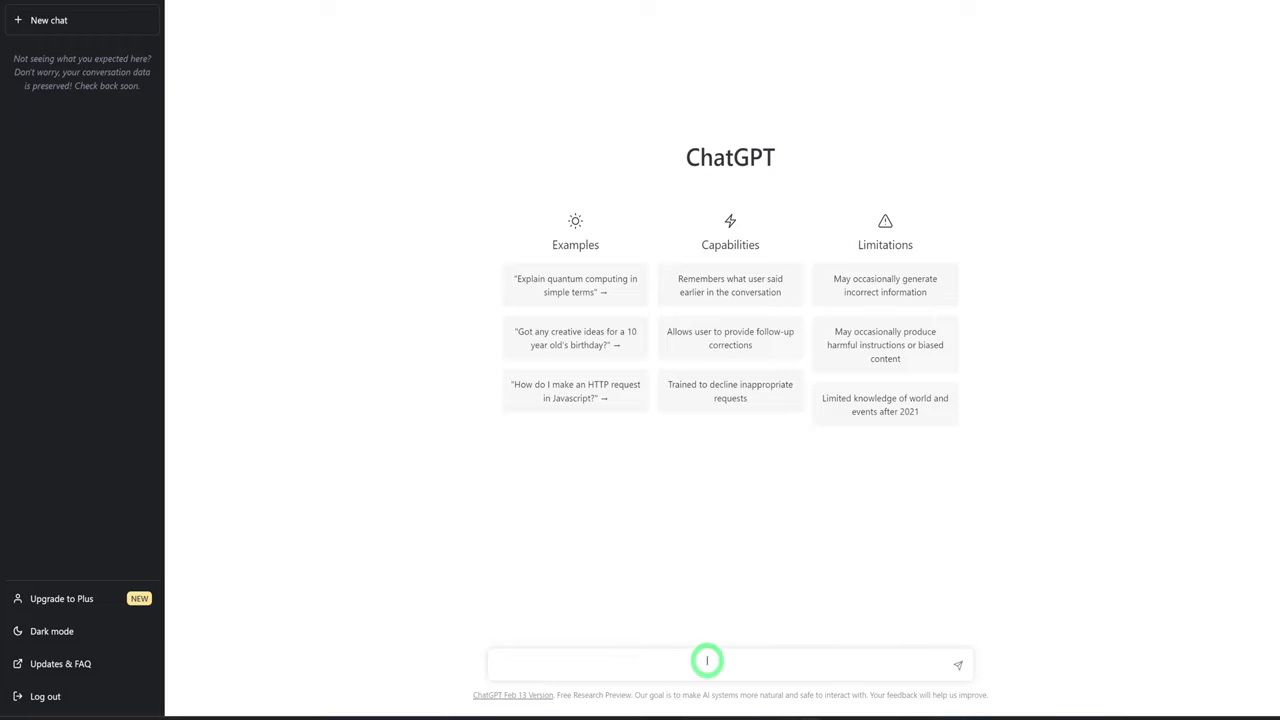
# Paste and send the prompt asking for a table of 50 faith Bible verses with references, text and key words
pyautogui.write('Give me 50 bible verses about faith and put it on a table. Put the book and verse number in column one, the content of the verse in  column two, and extra 10 individual words separated by a comma from the verse and add it in column 3. If you understand 👉')
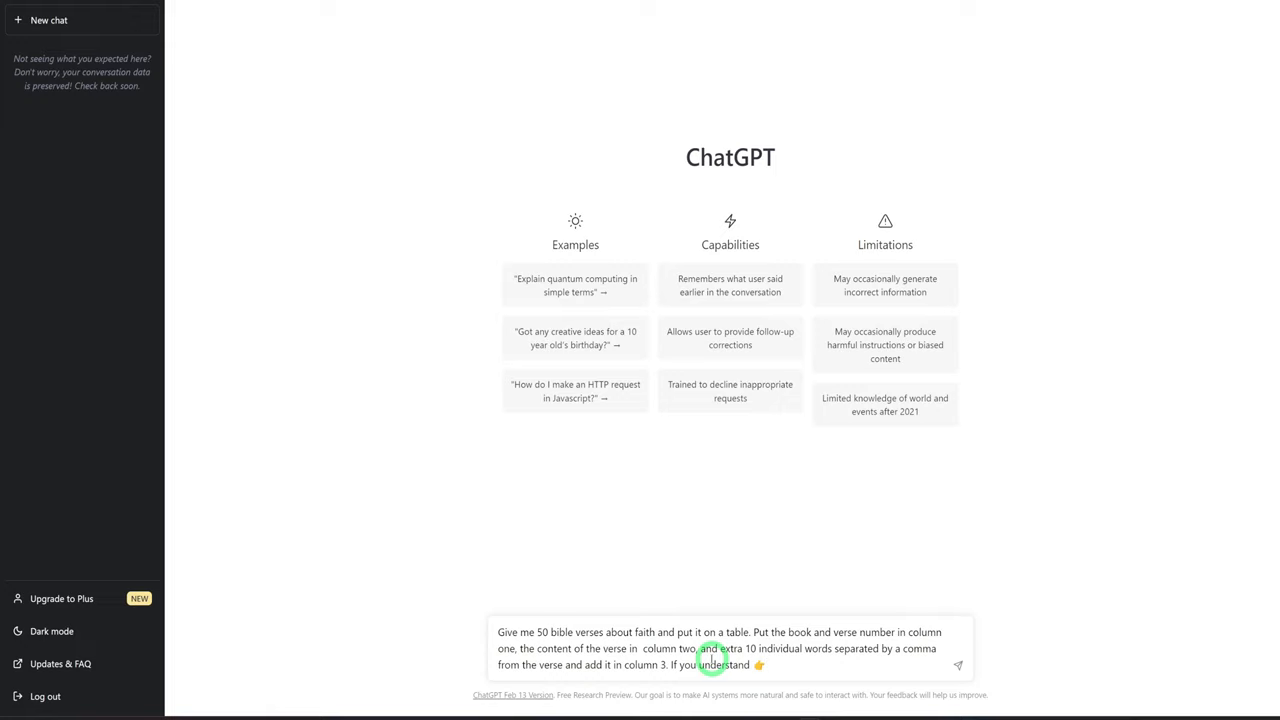
pyautogui.press('Return')
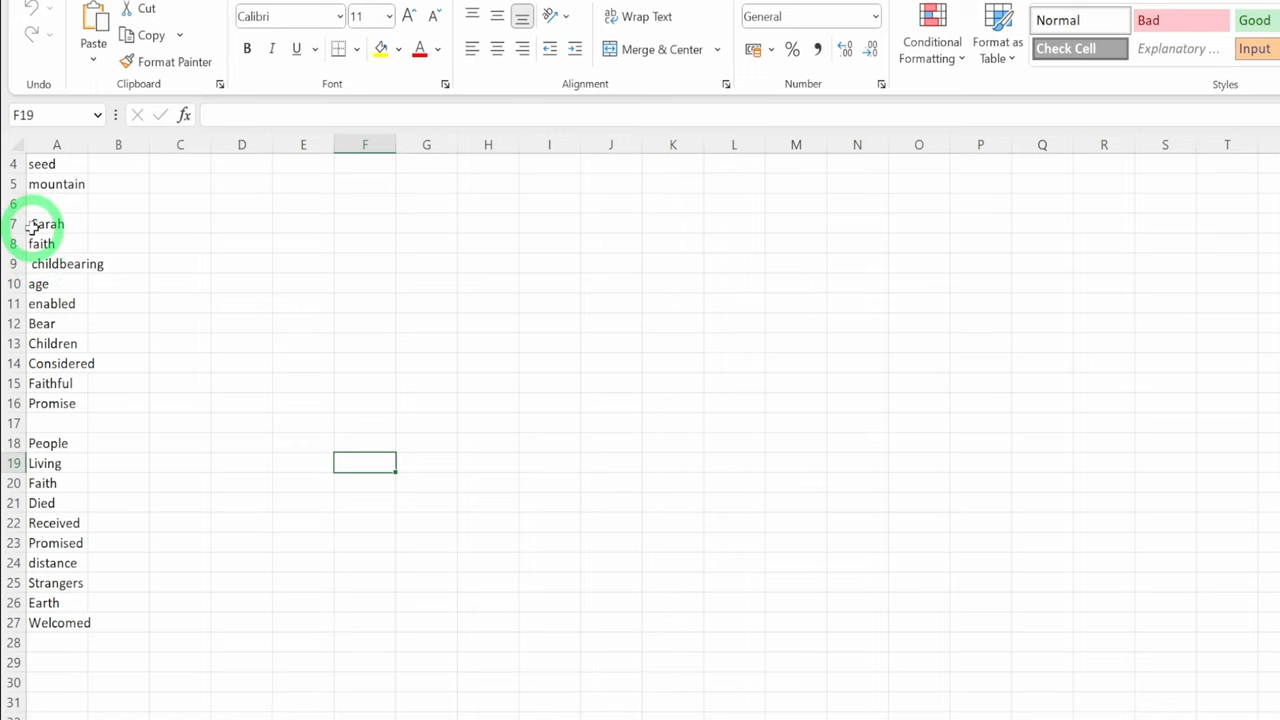
pyautogui.scroll(1, 60, 238)
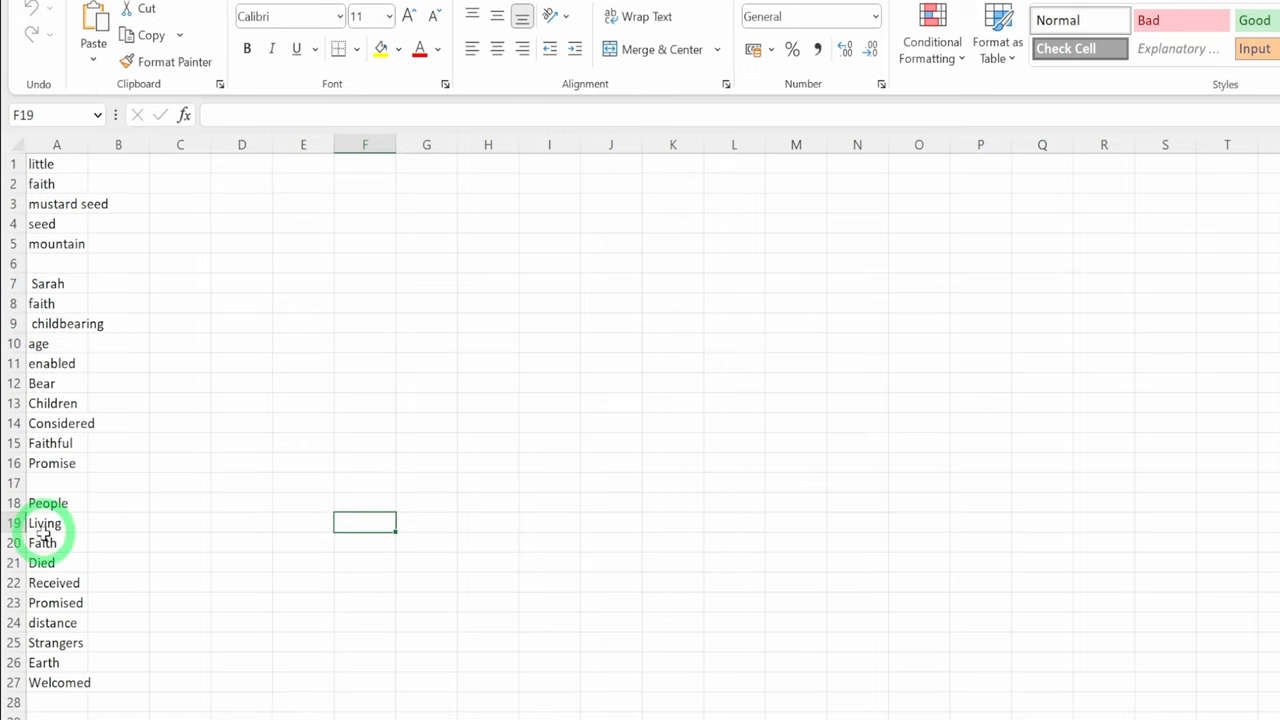
pyautogui.click(58, 263)
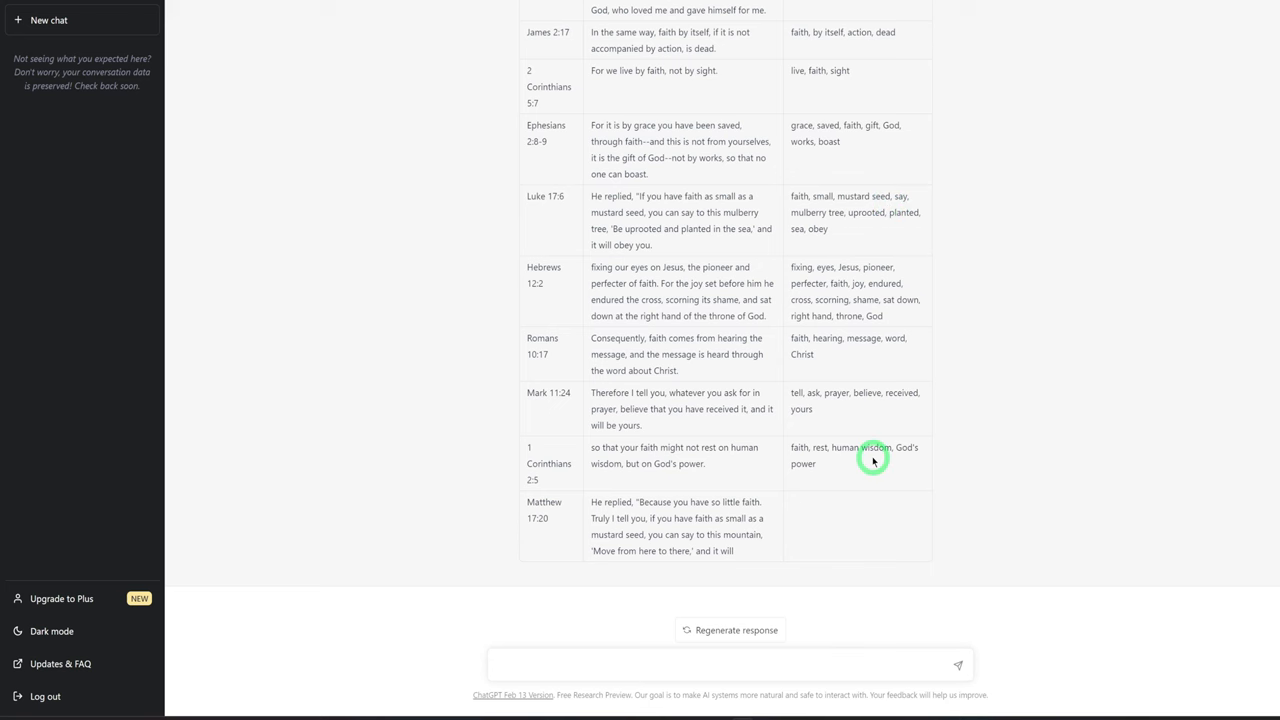
pyautogui.scroll(5, 873, 460)
pyautogui.scroll(5, 873, 460)
pyautogui.scroll(3, 873, 460)
pyautogui.scroll(-2, 873, 450)
pyautogui.scroll(-3, 875, 445)
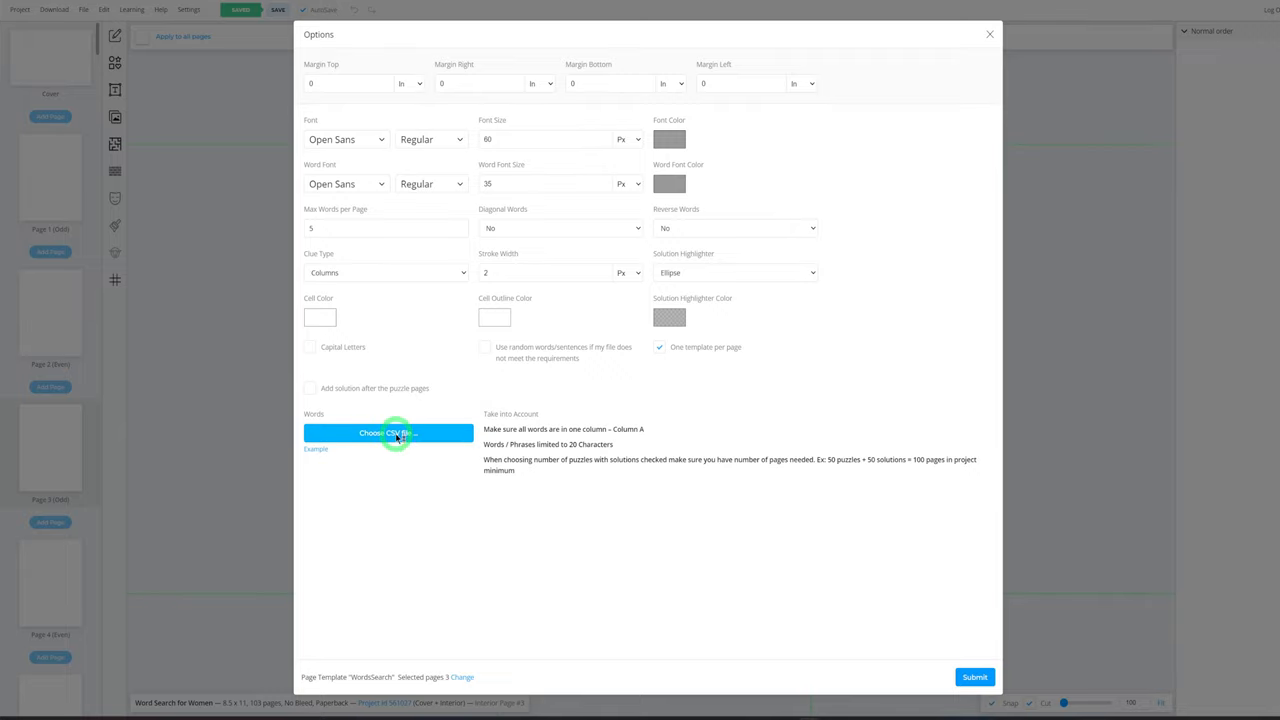
# Load the 'Word search words' CSV as the puzzle word list, importing 25 words
pyautogui.click(397, 435)
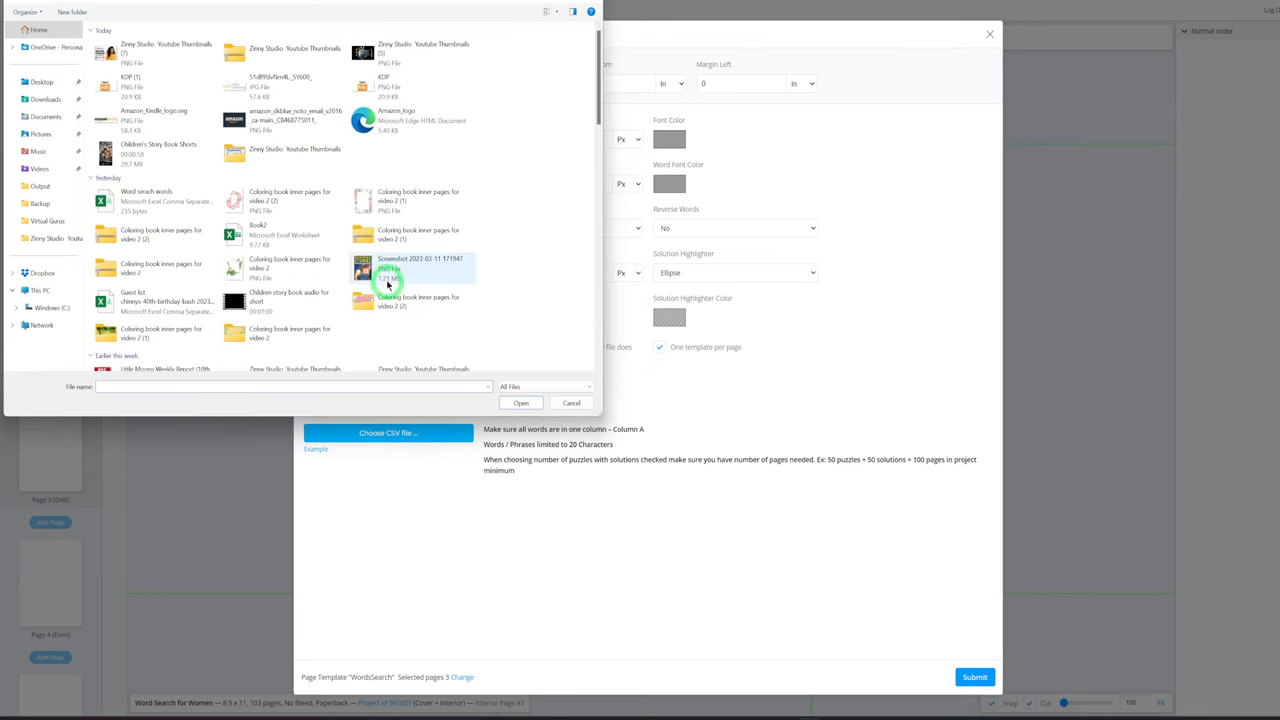
pyautogui.click(151, 200)
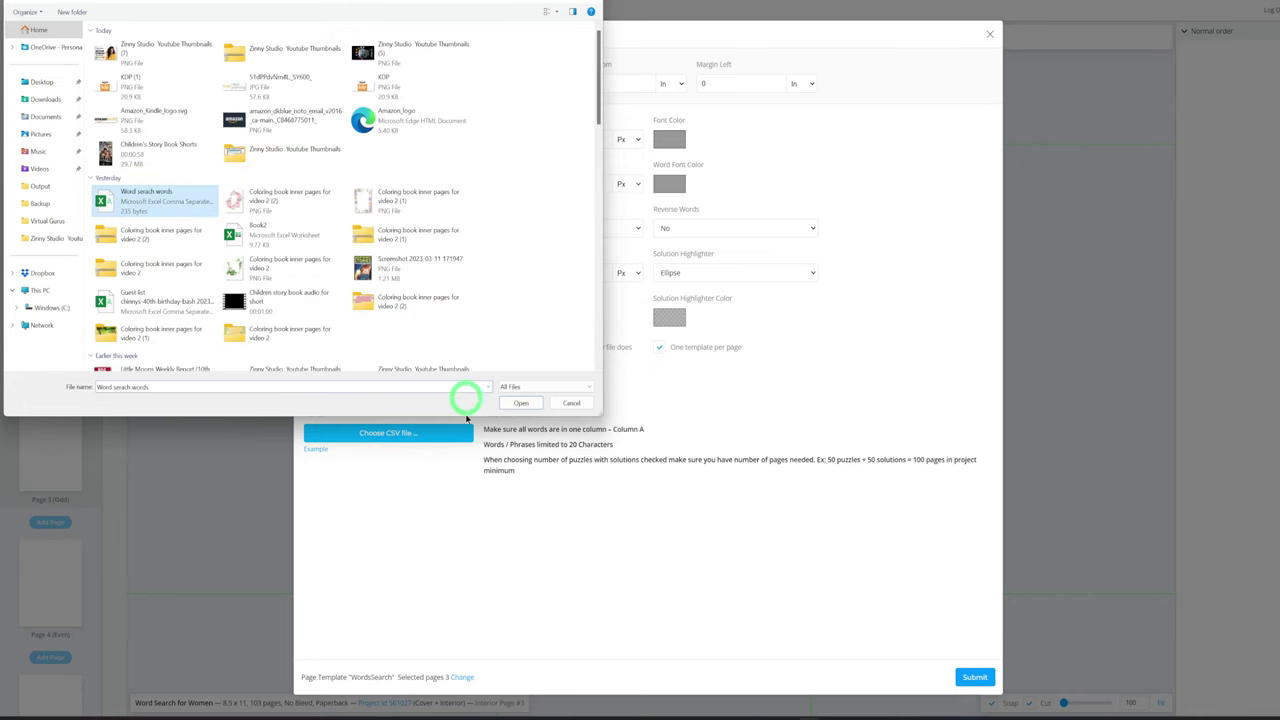
pyautogui.click(520, 402)
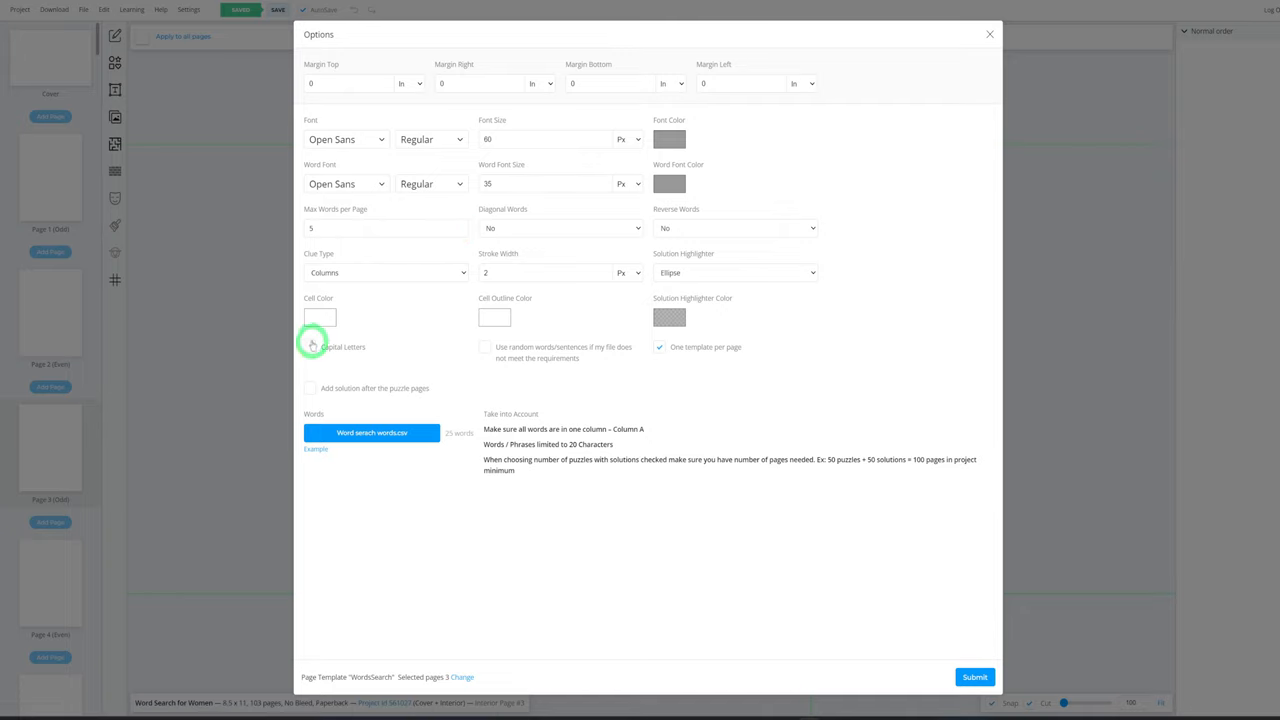
# Set 10 words per page and make the puzzle letter font black
pyautogui.doubleClick(375, 228)
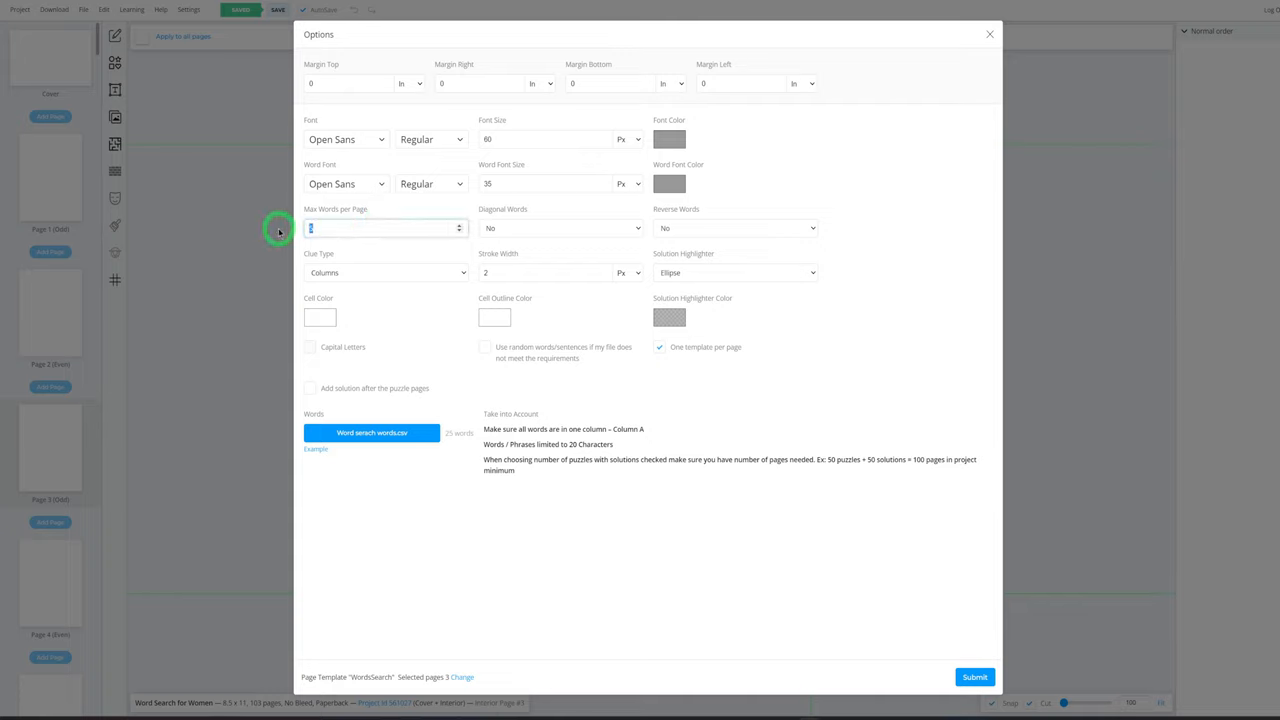
pyautogui.write('10')
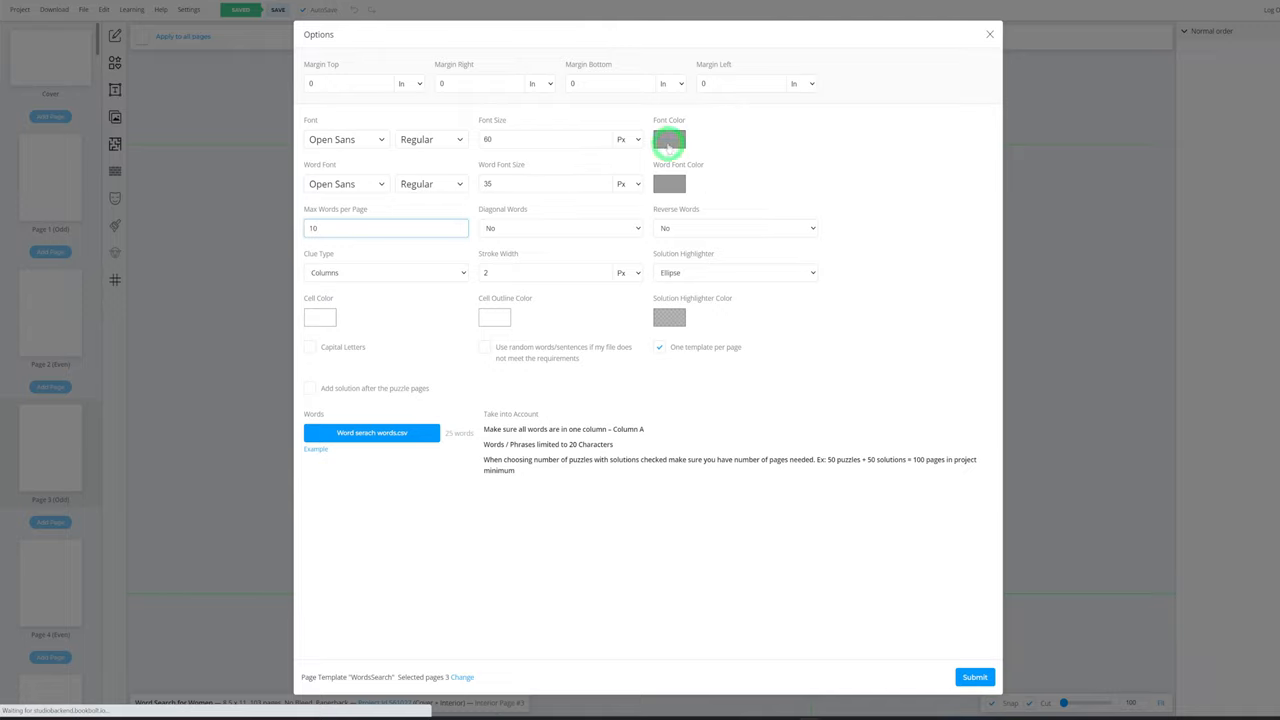
pyautogui.click(669, 142)
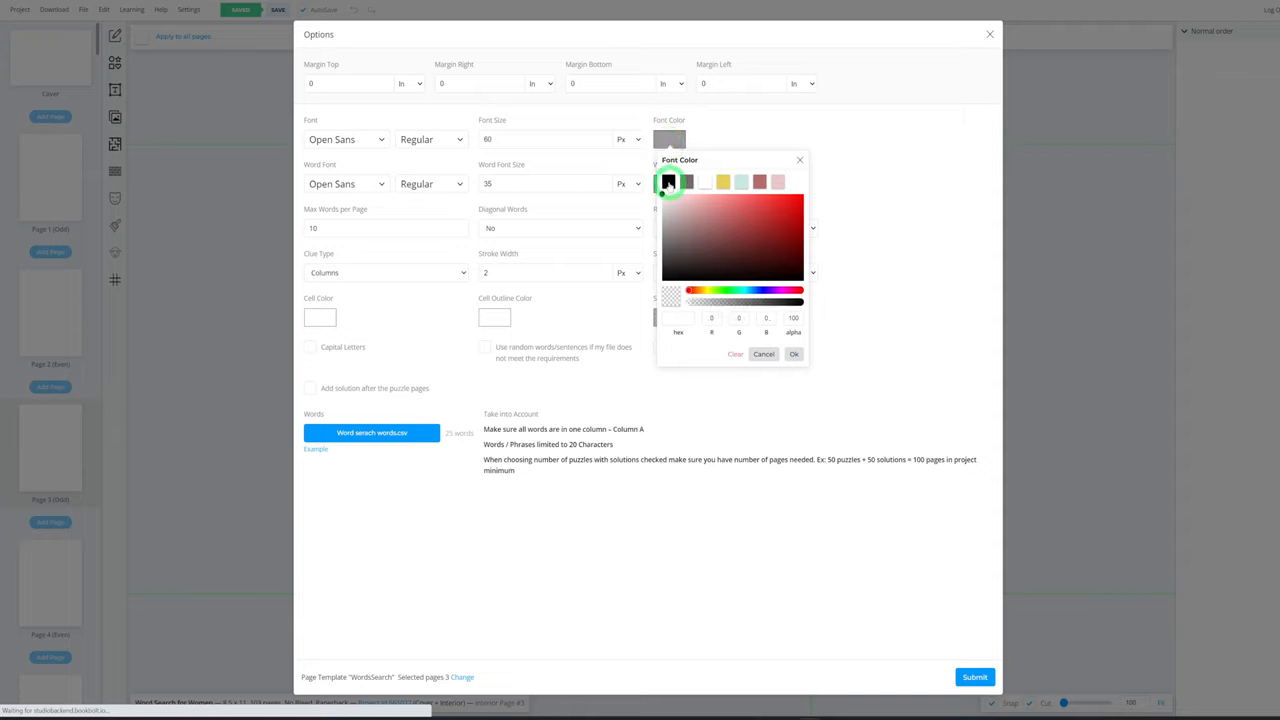
pyautogui.click(800, 160)
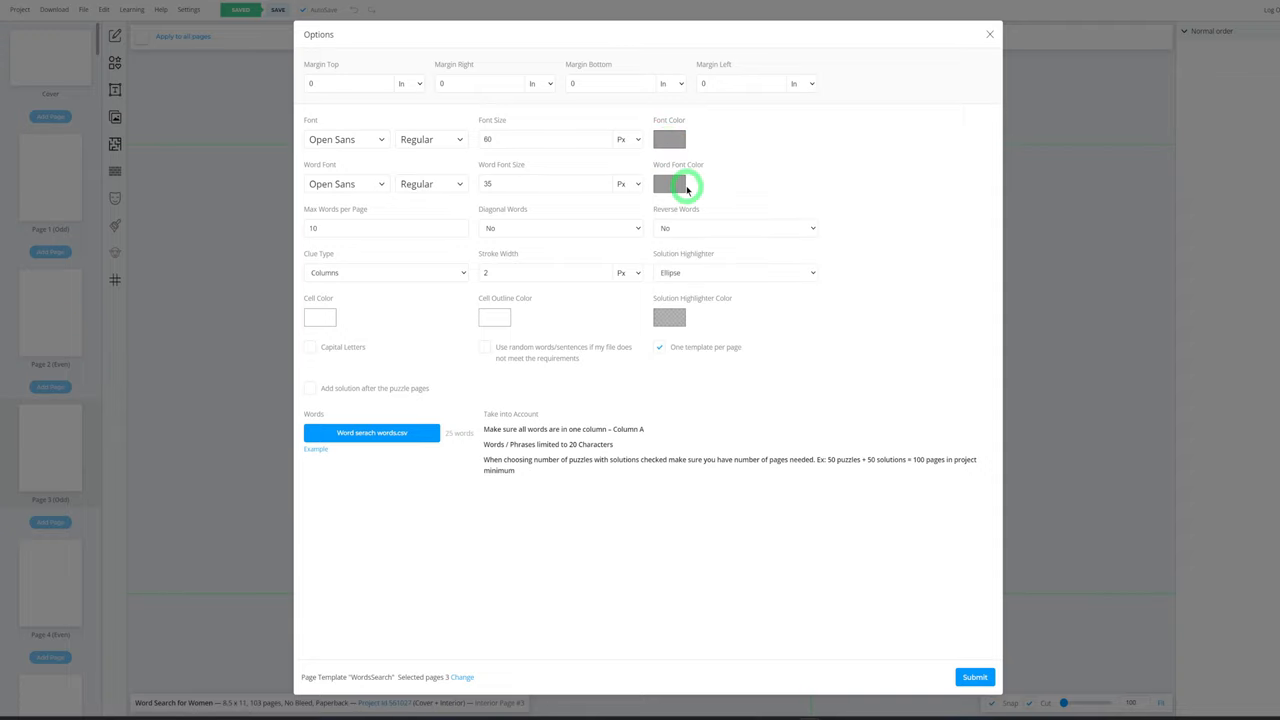
pyautogui.click(669, 139)
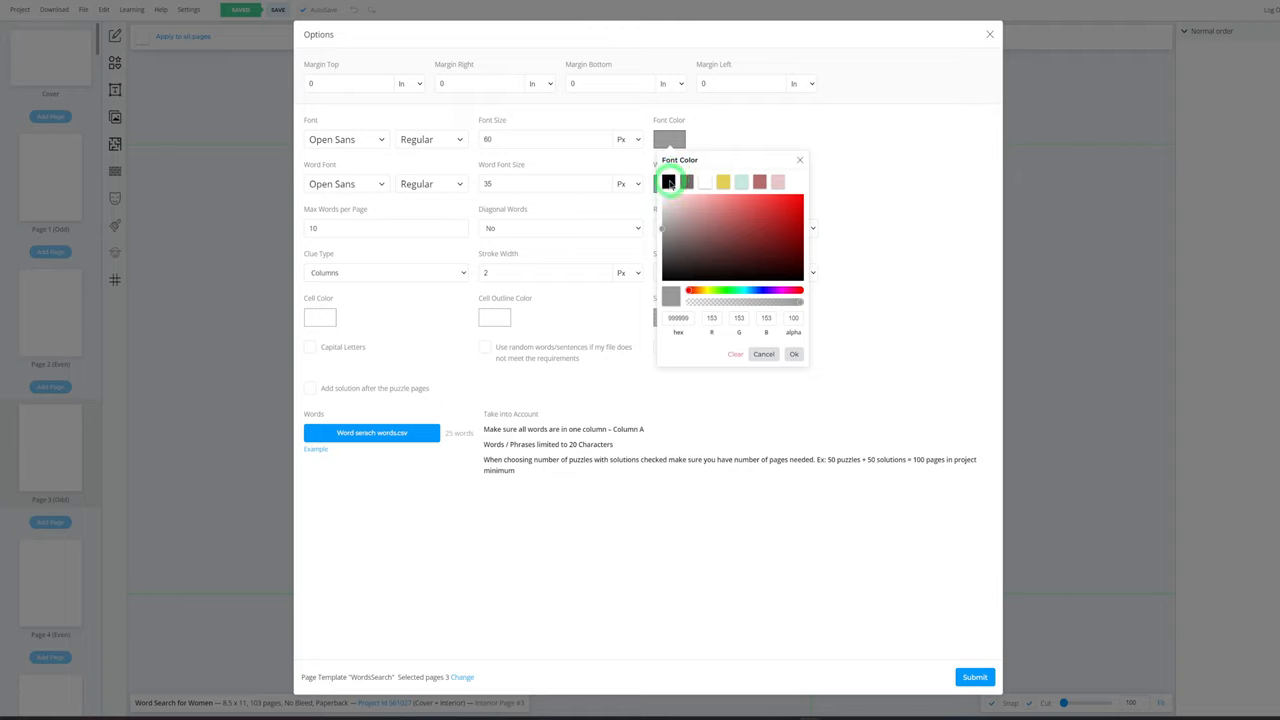
pyautogui.click(669, 182)
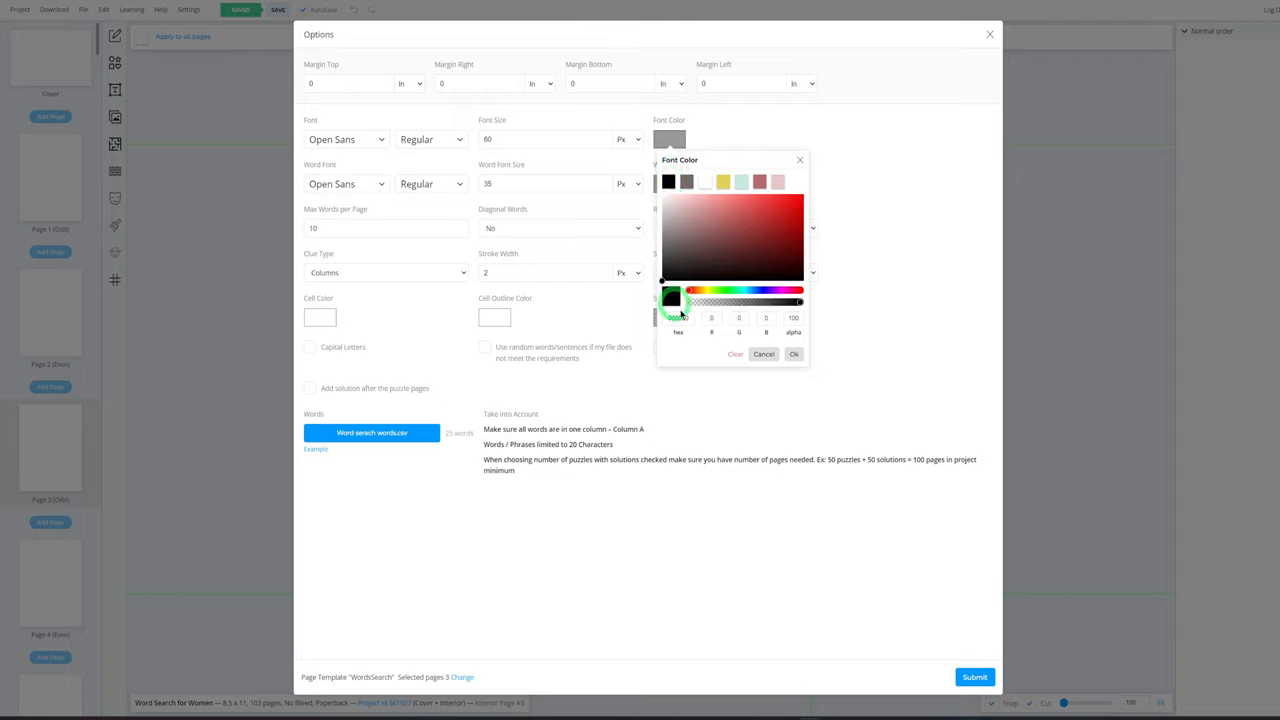
pyautogui.click(794, 354)
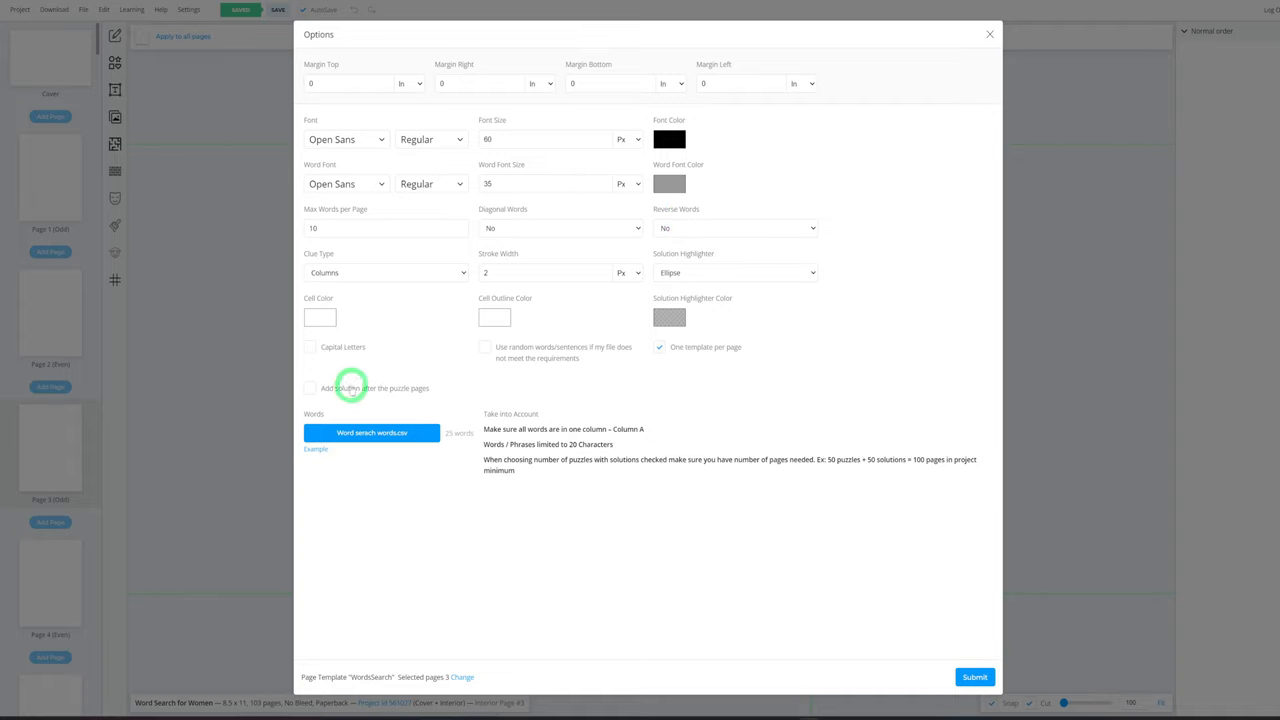
# Choose rectangle solution highlights in mint, then submit to generate the puzzle pages
pyautogui.click(748, 276)
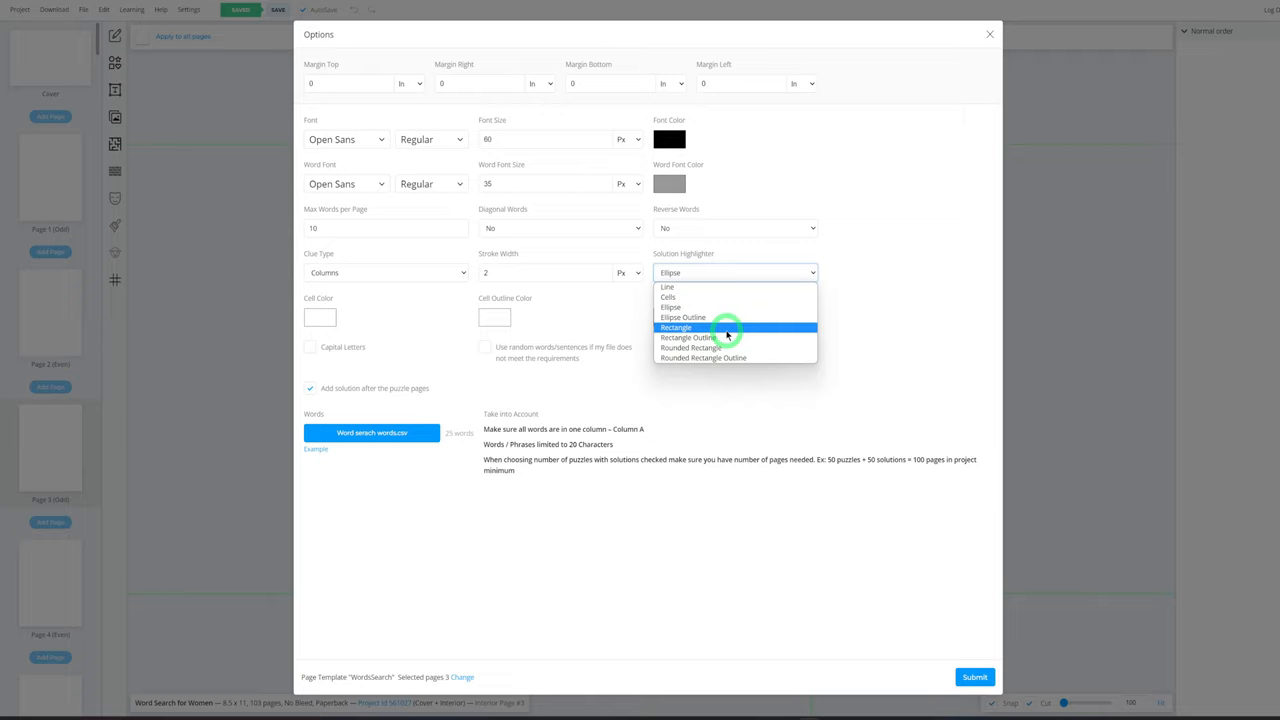
pyautogui.click(727, 328)
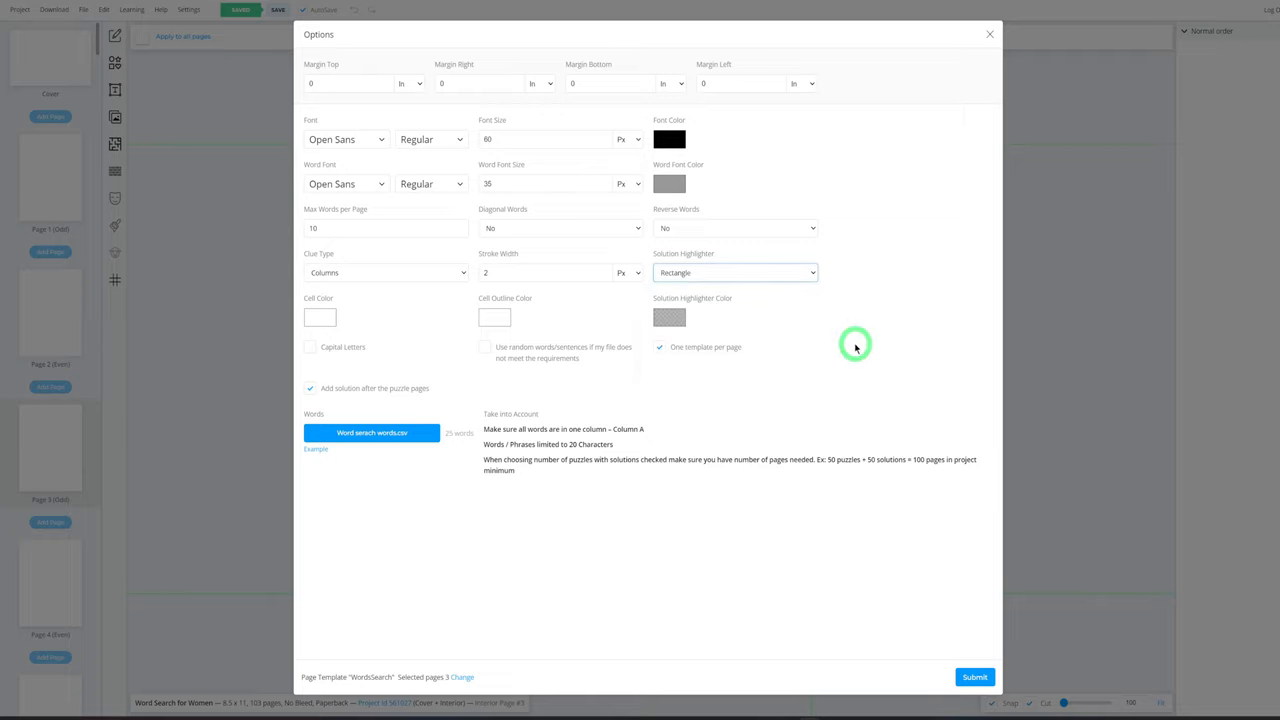
pyautogui.click(670, 317)
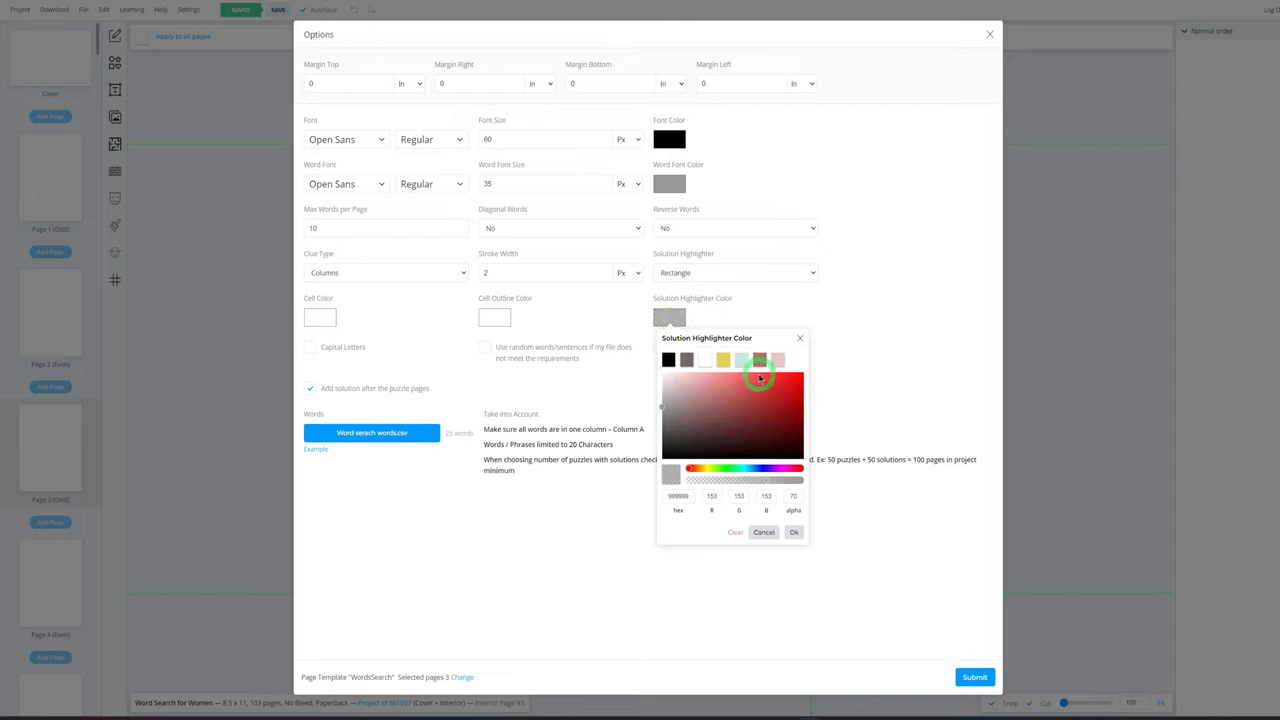
pyautogui.click(742, 361)
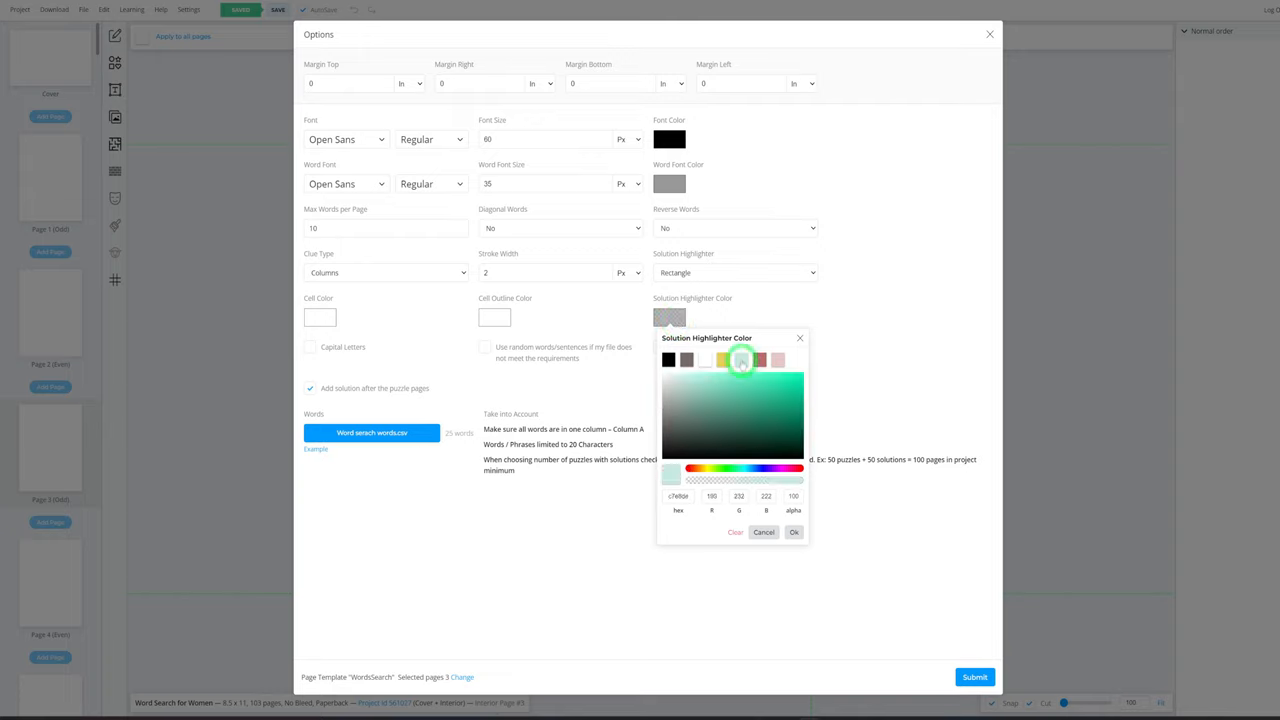
pyautogui.click(796, 532)
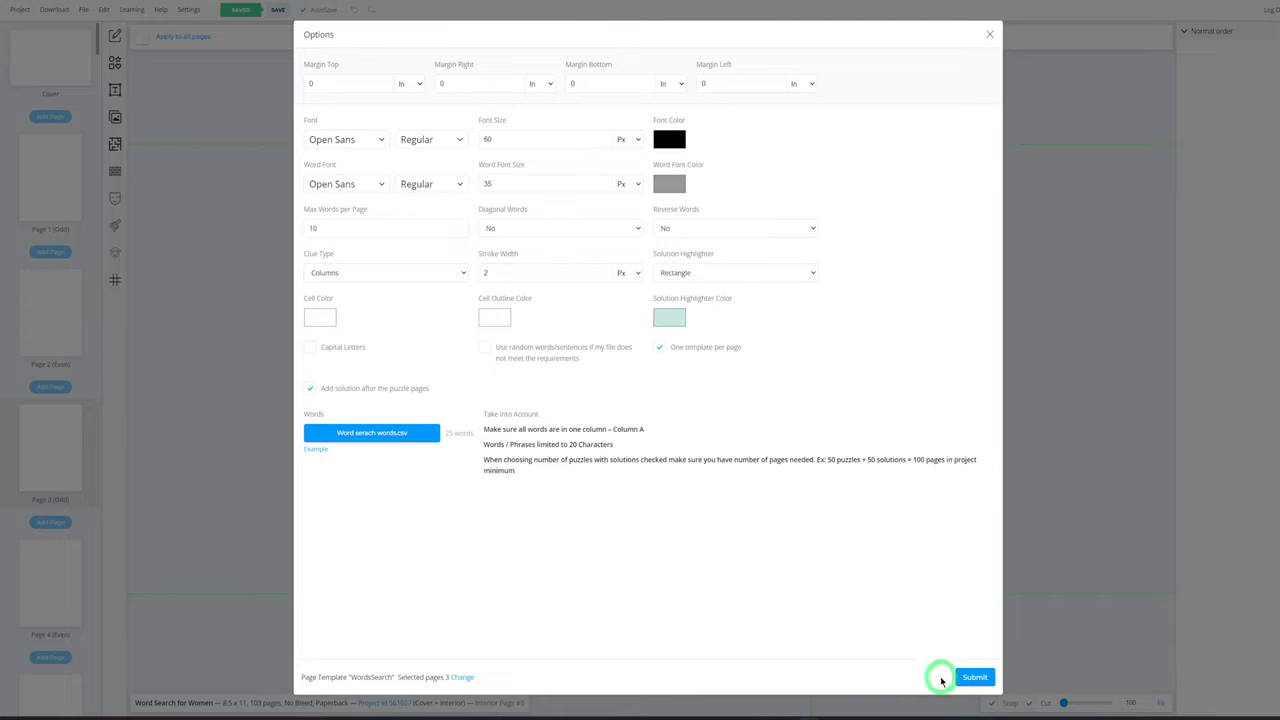
pyautogui.click(975, 679)
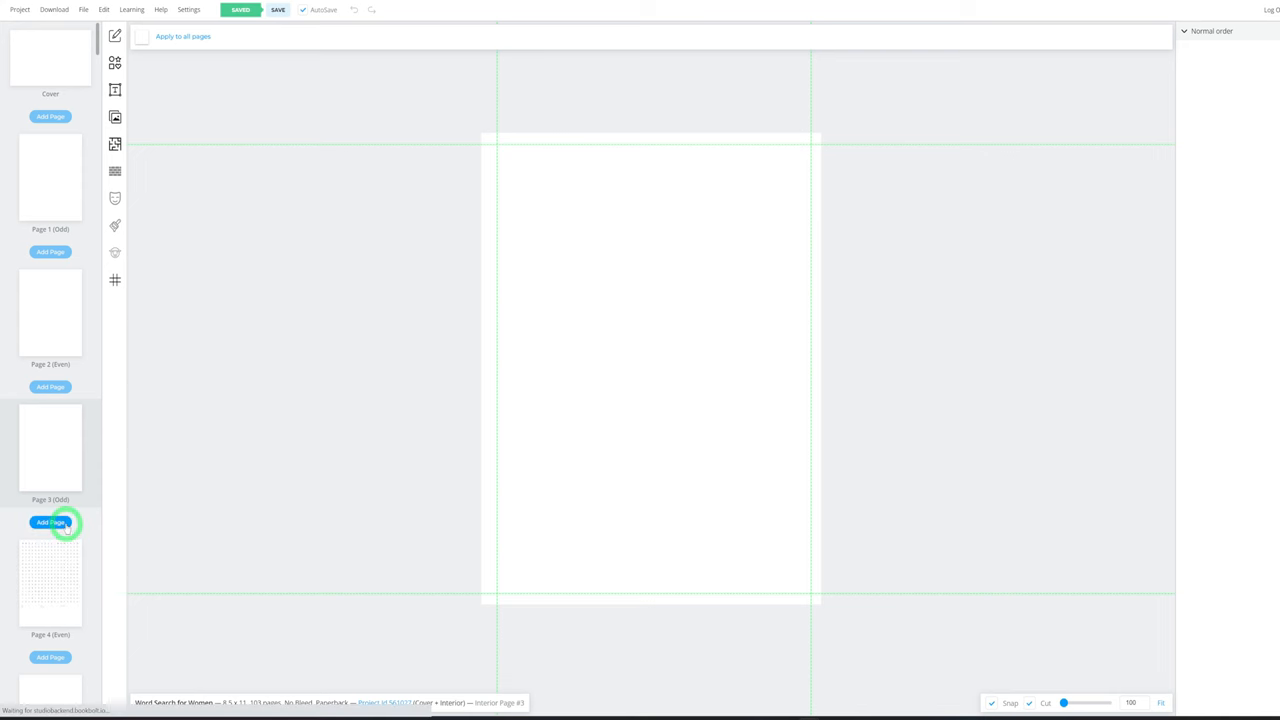
pyautogui.scroll(-2, 65, 524)
# Preview page 4's grid, nudge it, then move to page 6 without saving
pyautogui.click(58, 412)
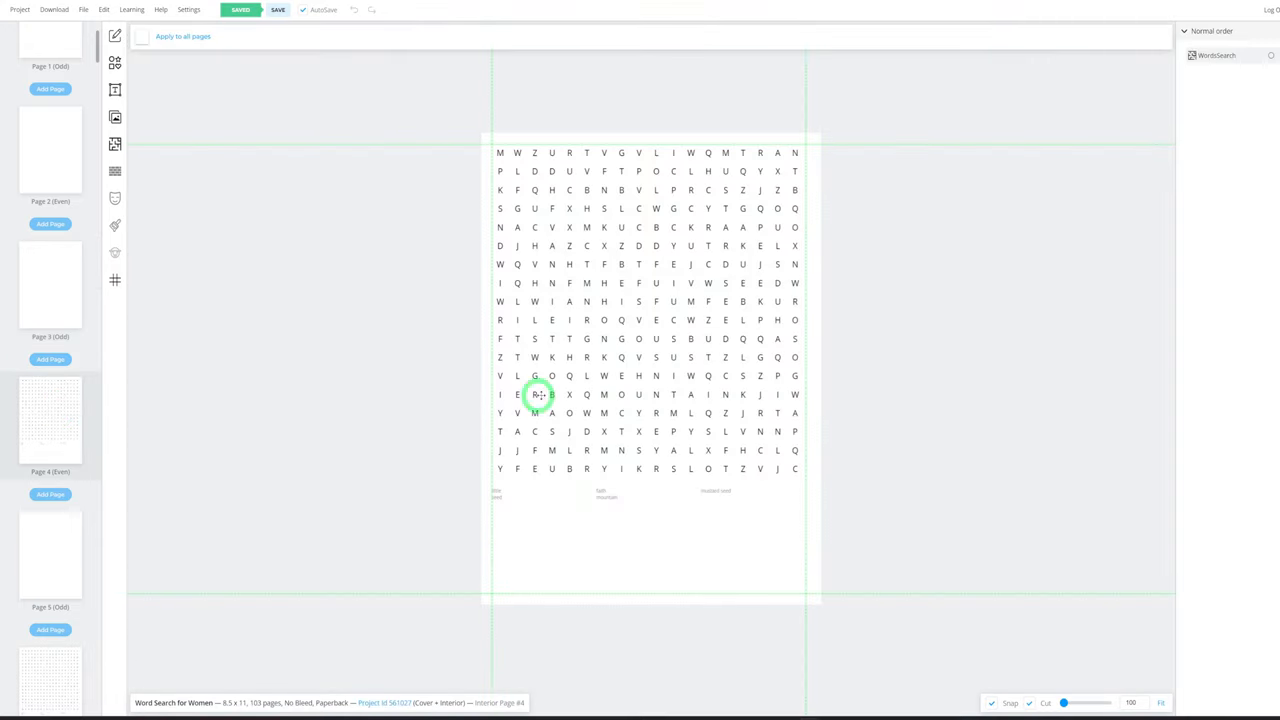
pyautogui.click(596, 365)
pyautogui.moveTo(603, 367); pyautogui.dragTo(600, 367)
pyautogui.scroll(-3, 52, 438)
pyautogui.click(54, 461)
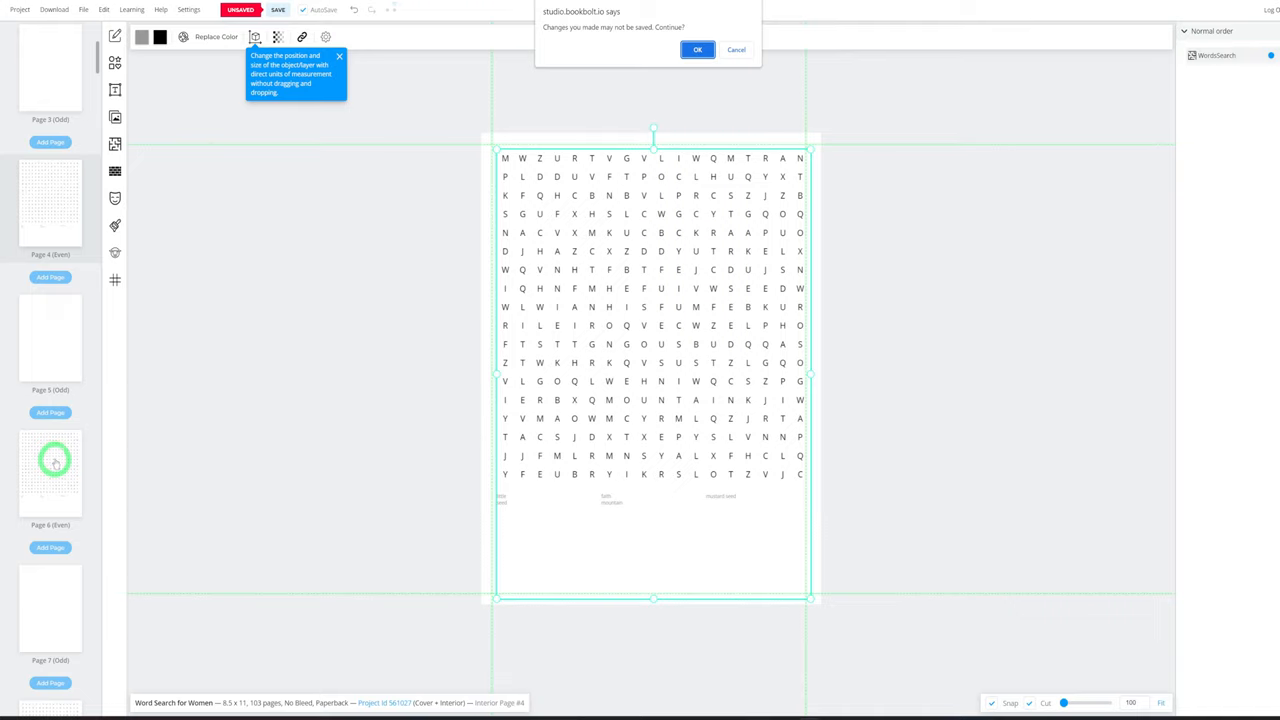
pyautogui.click(696, 49)
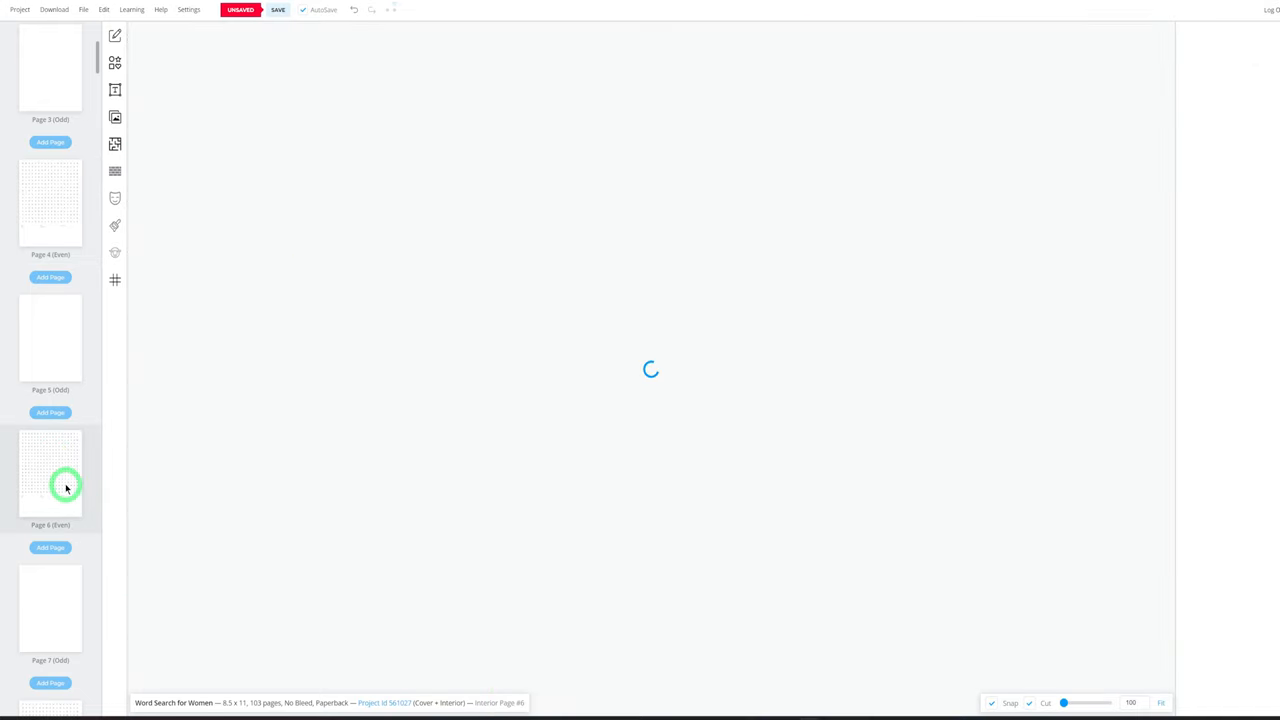
pyautogui.scroll(-5, 60, 488)
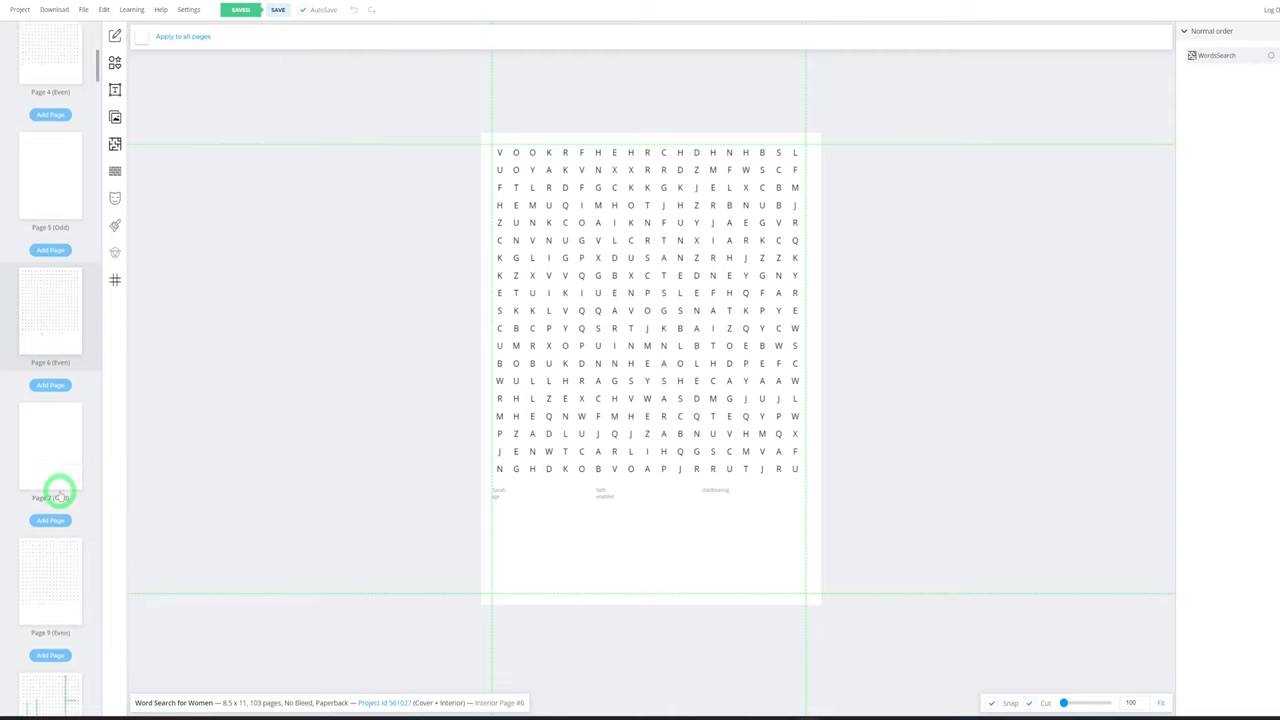
# Review page 8 and solution pages 9–11, then return to page 4
pyautogui.click(53, 437)
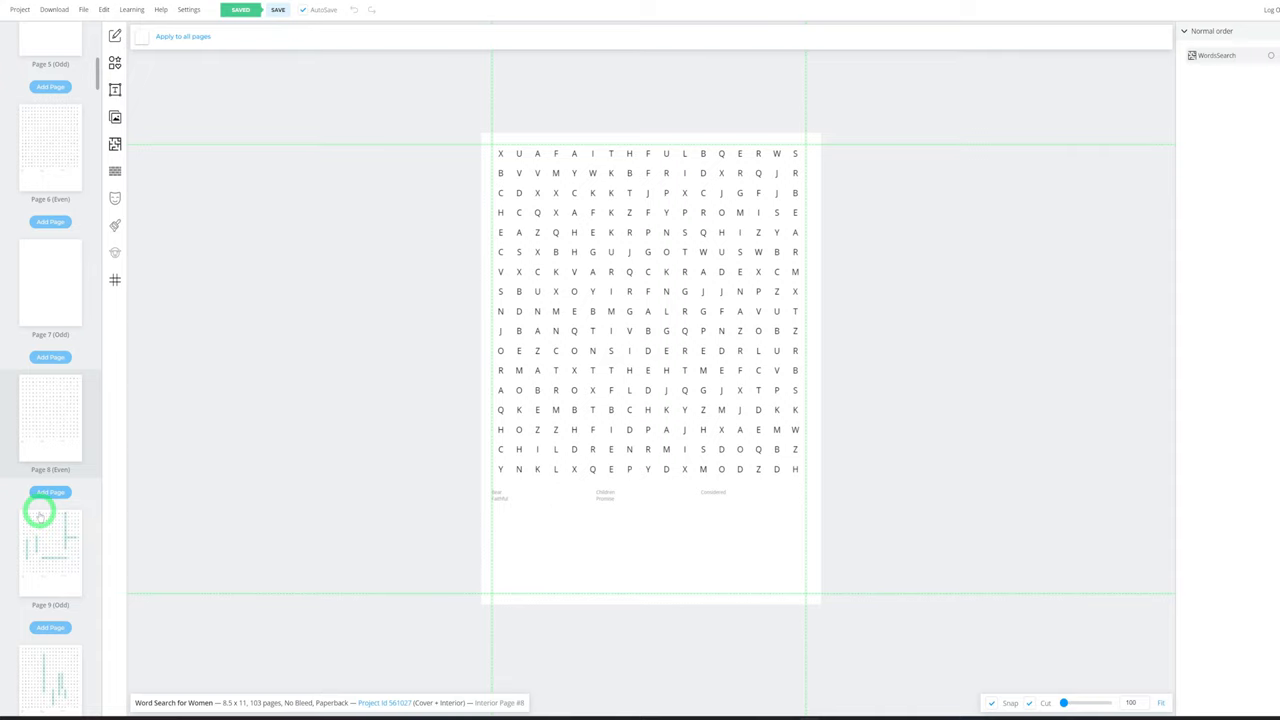
pyautogui.click(47, 550)
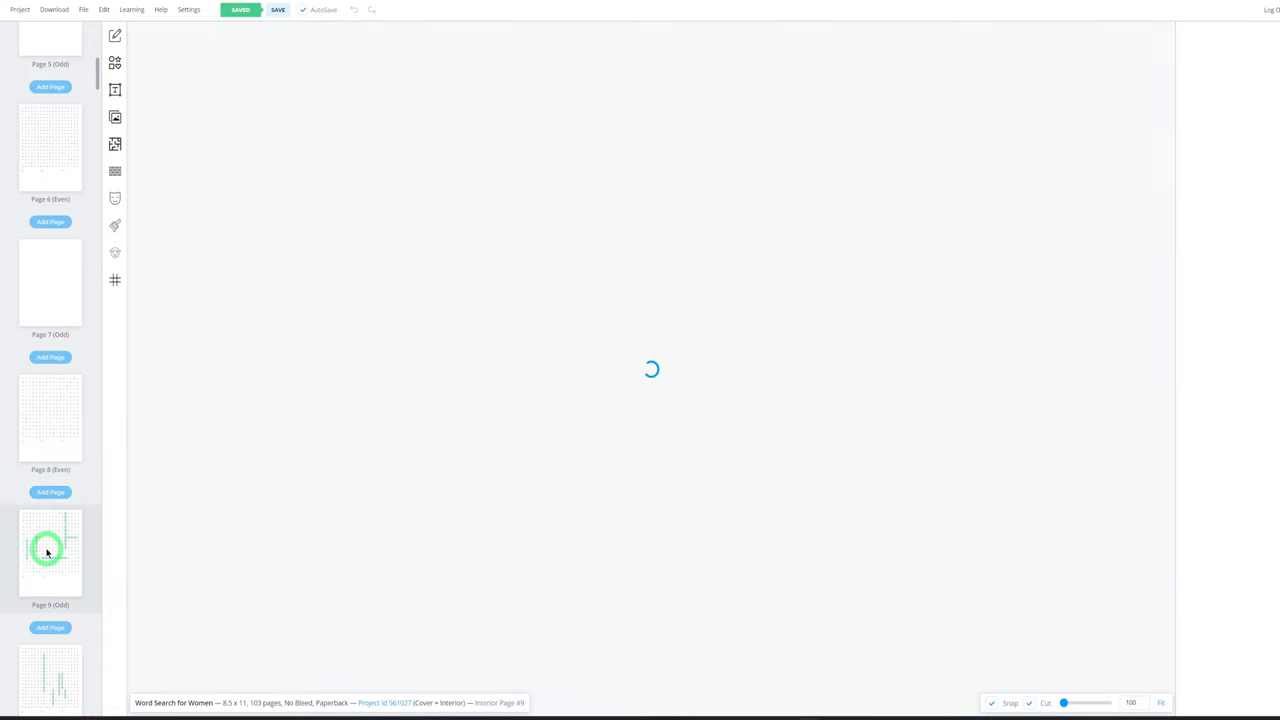
pyautogui.scroll(-1, 47, 548)
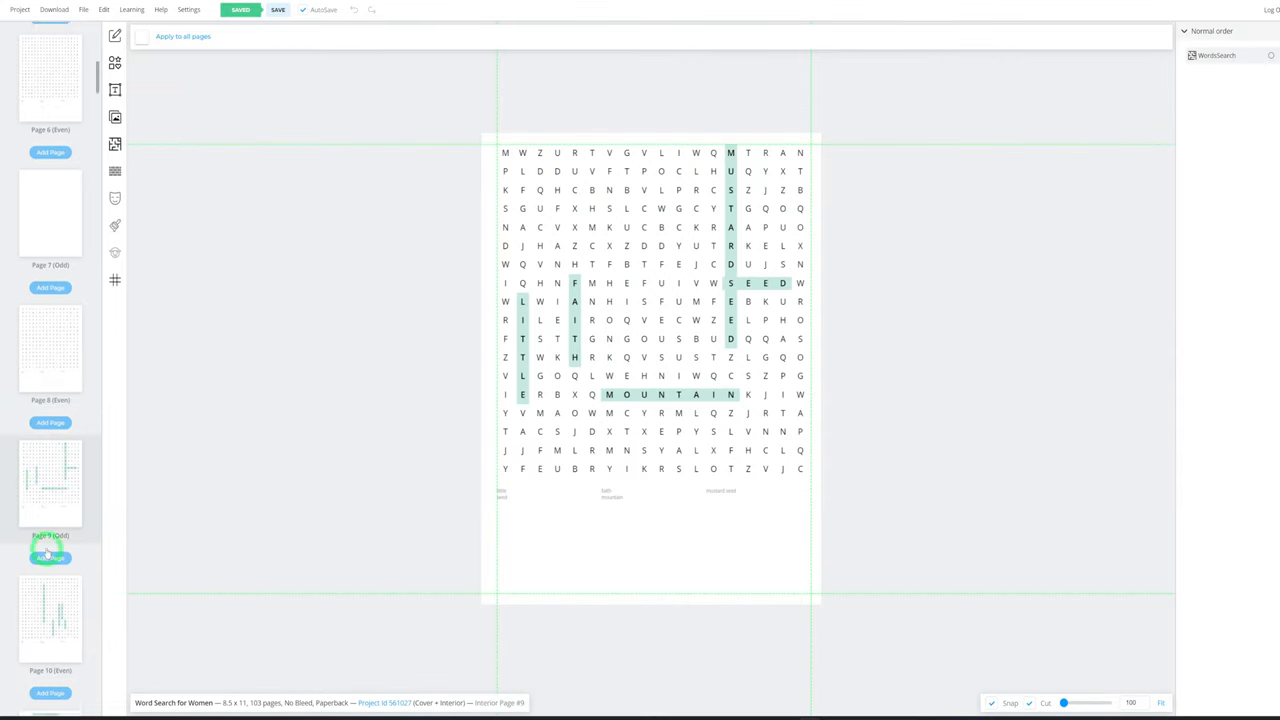
pyautogui.click(47, 580)
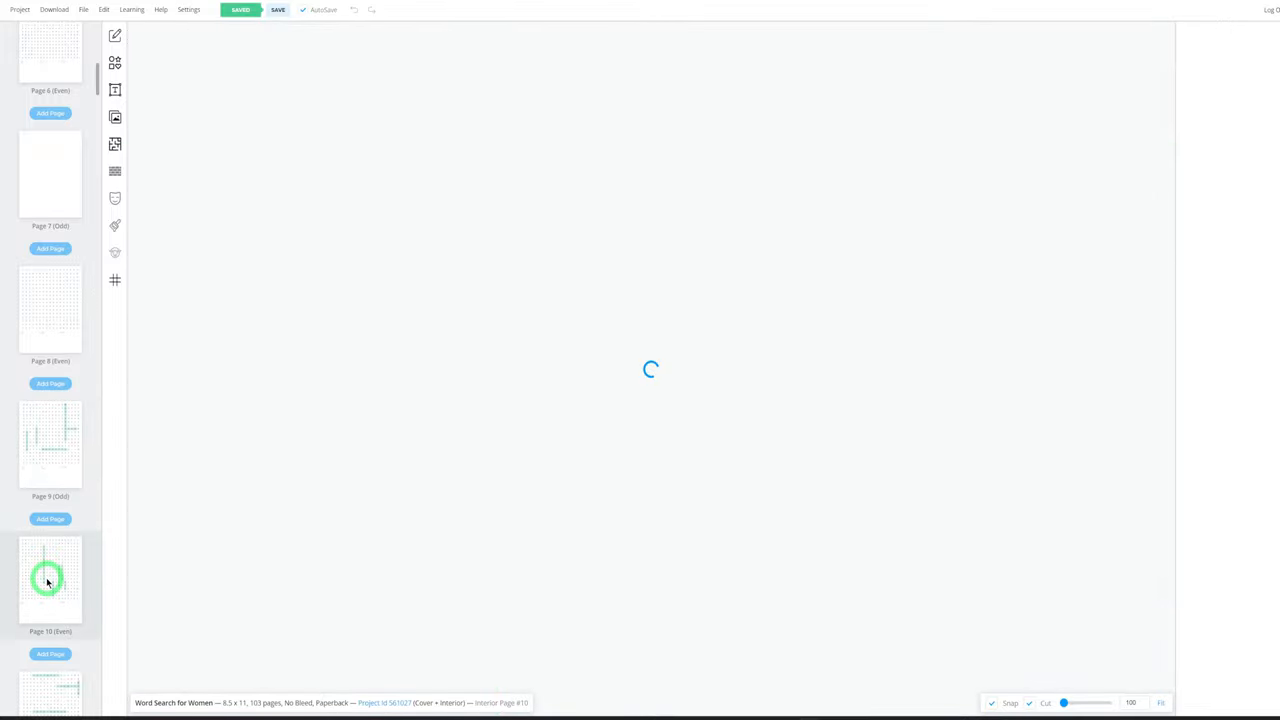
pyautogui.scroll(-1, 47, 580)
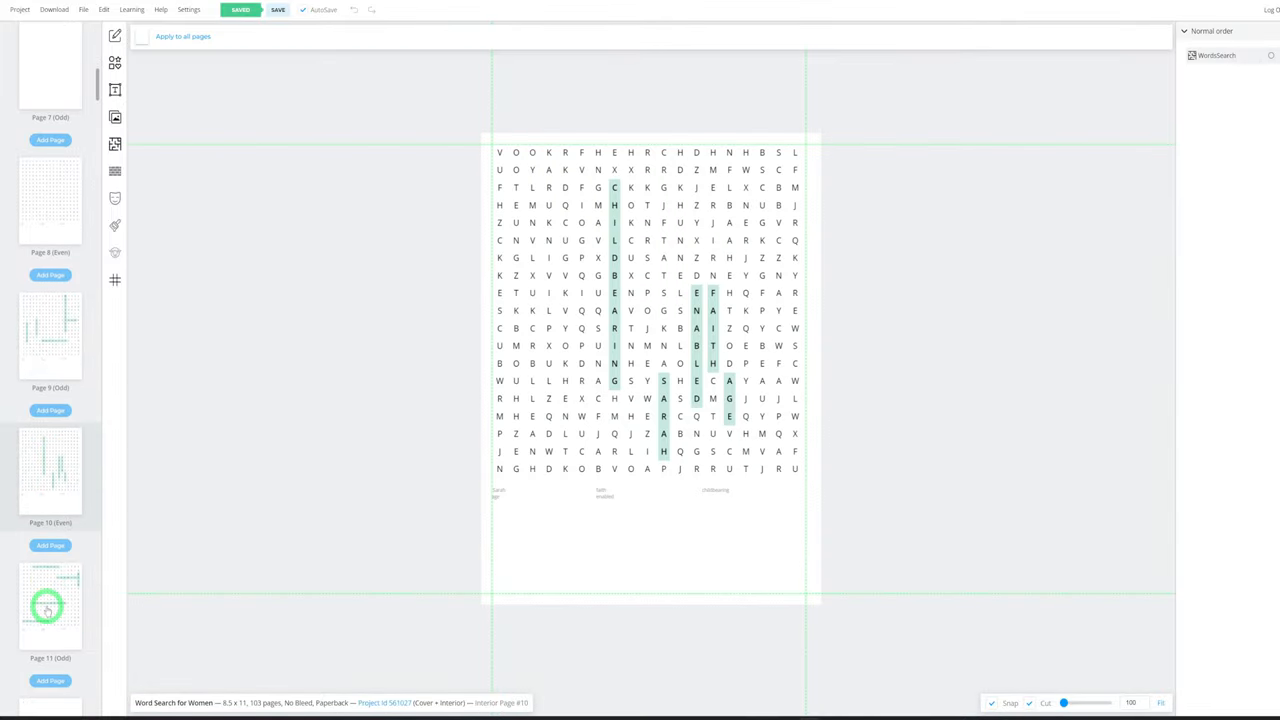
pyautogui.click(47, 608)
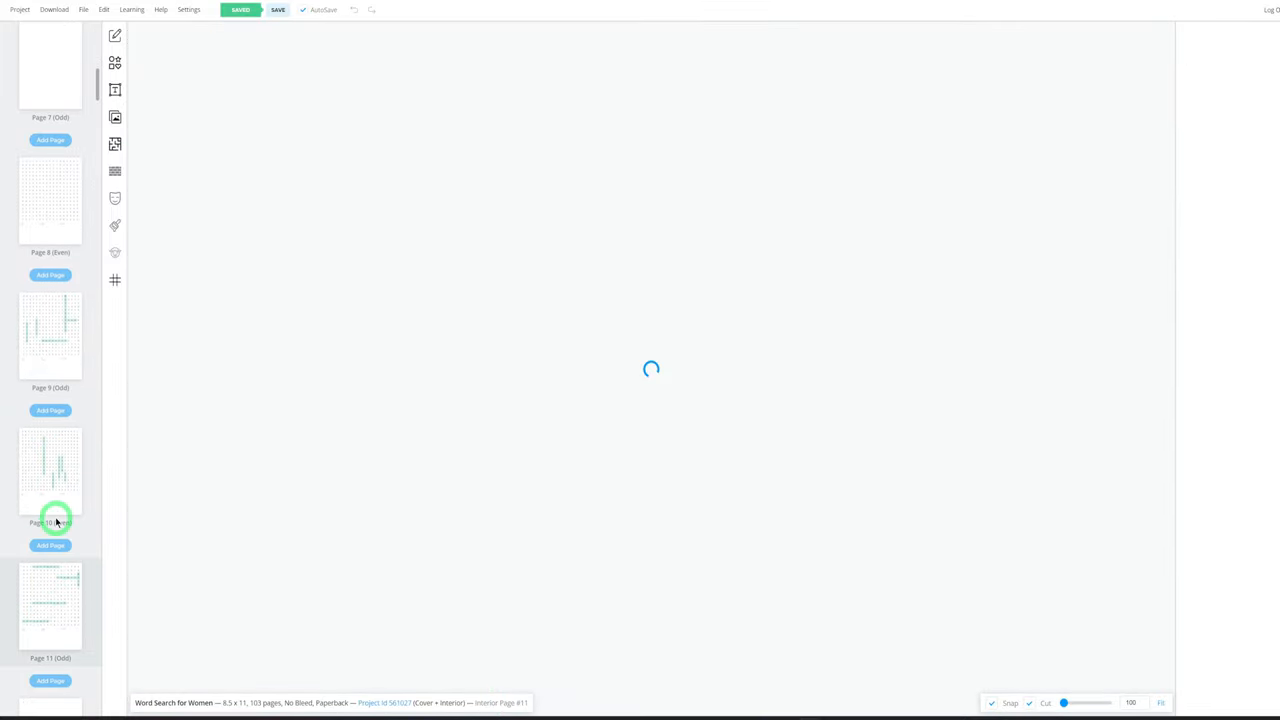
pyautogui.scroll(1, 55, 520)
pyautogui.scroll(2, 50, 443)
pyautogui.scroll(1, 50, 443)
pyautogui.scroll(1, 50, 443)
pyautogui.scroll(1, 50, 443)
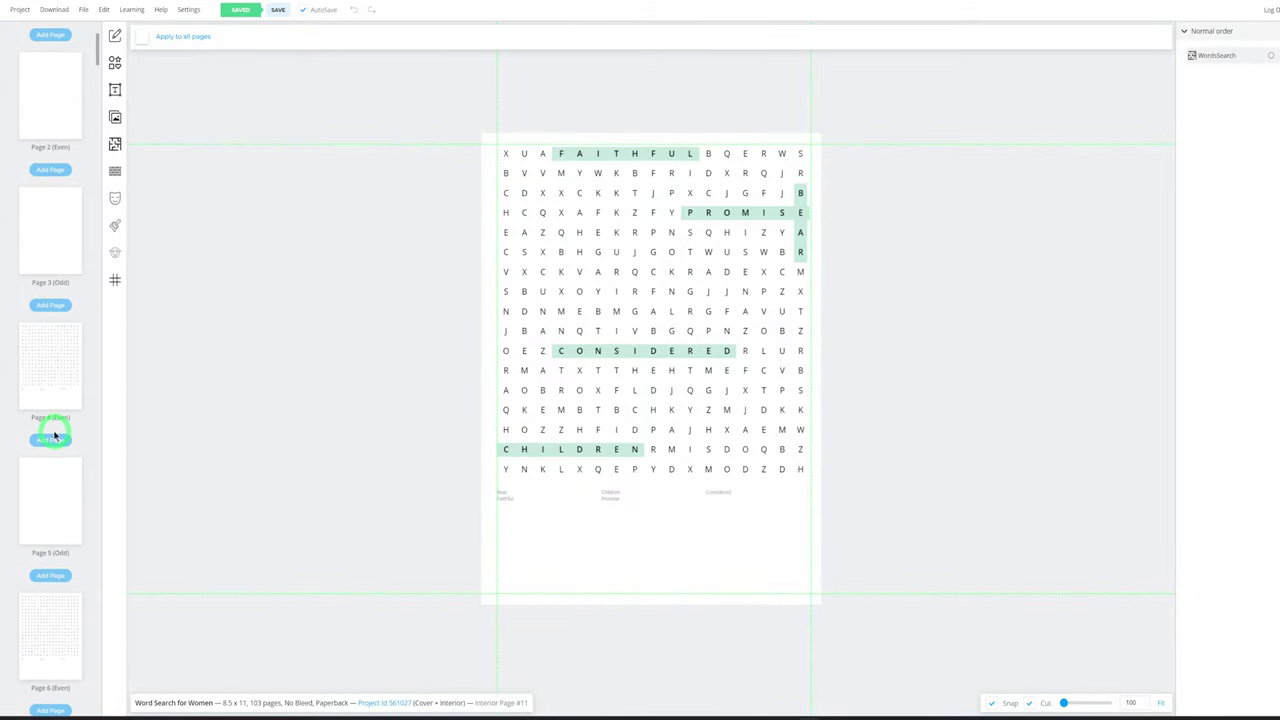
pyautogui.click(47, 370)
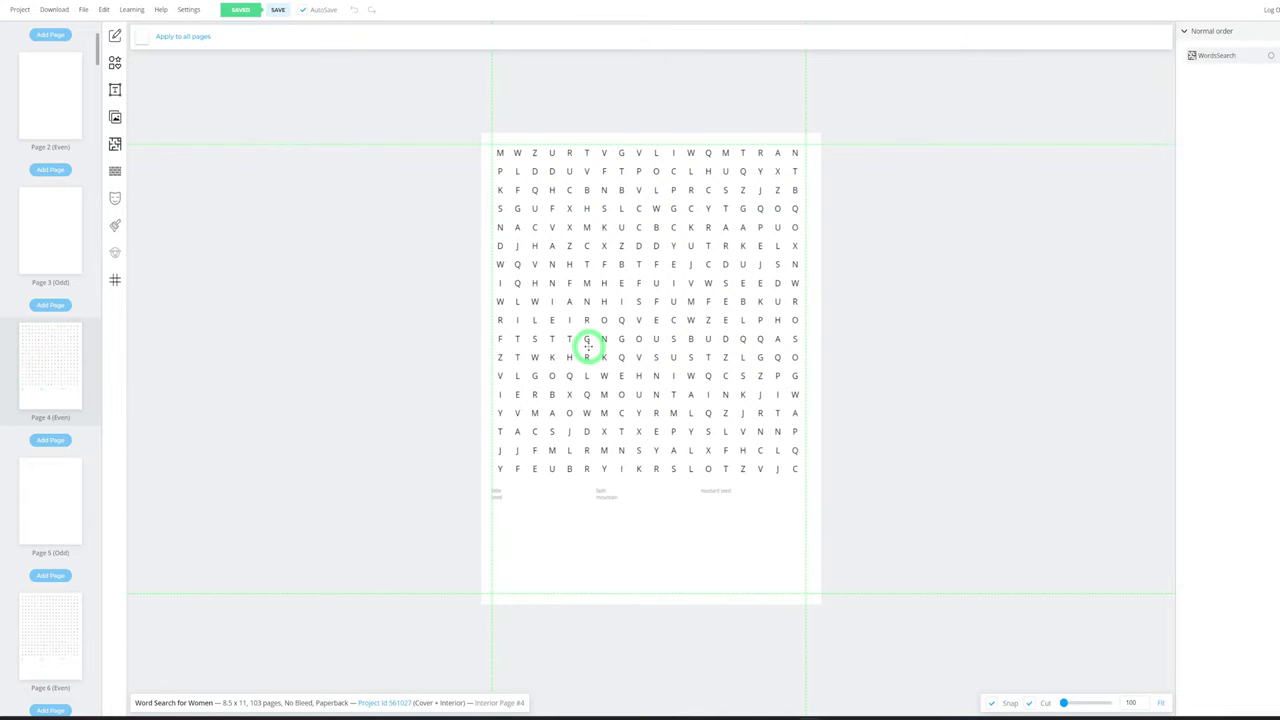
# Shrink the page 4 word search grid slightly and drag it lower on the page
pyautogui.click(587, 342)
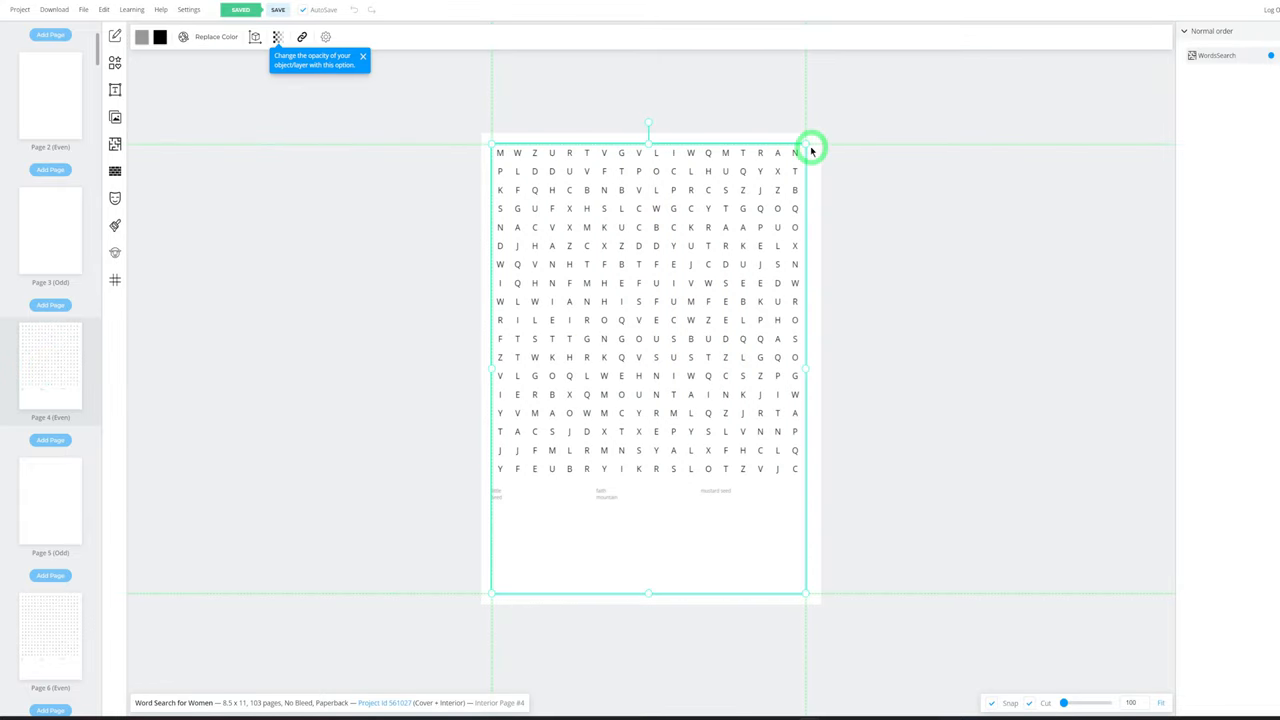
pyautogui.moveTo(808, 143); pyautogui.dragTo(794, 162)
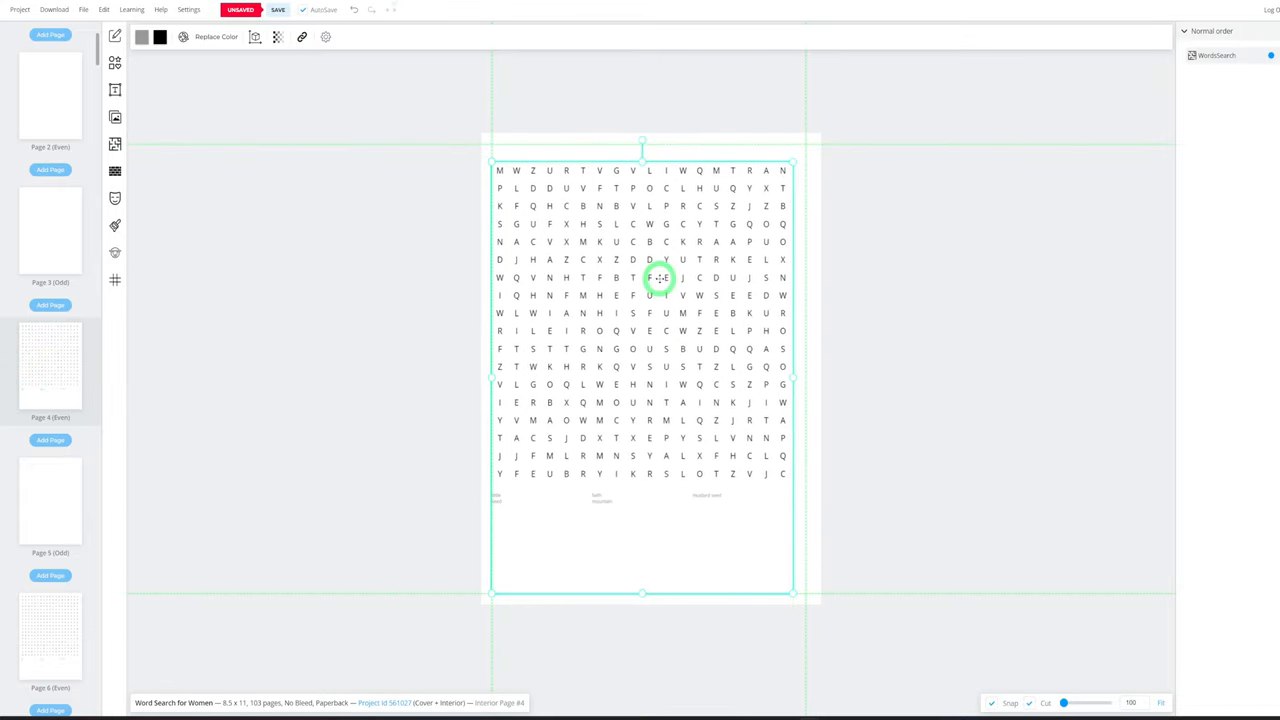
pyautogui.moveTo(658, 277); pyautogui.dragTo(668, 349)
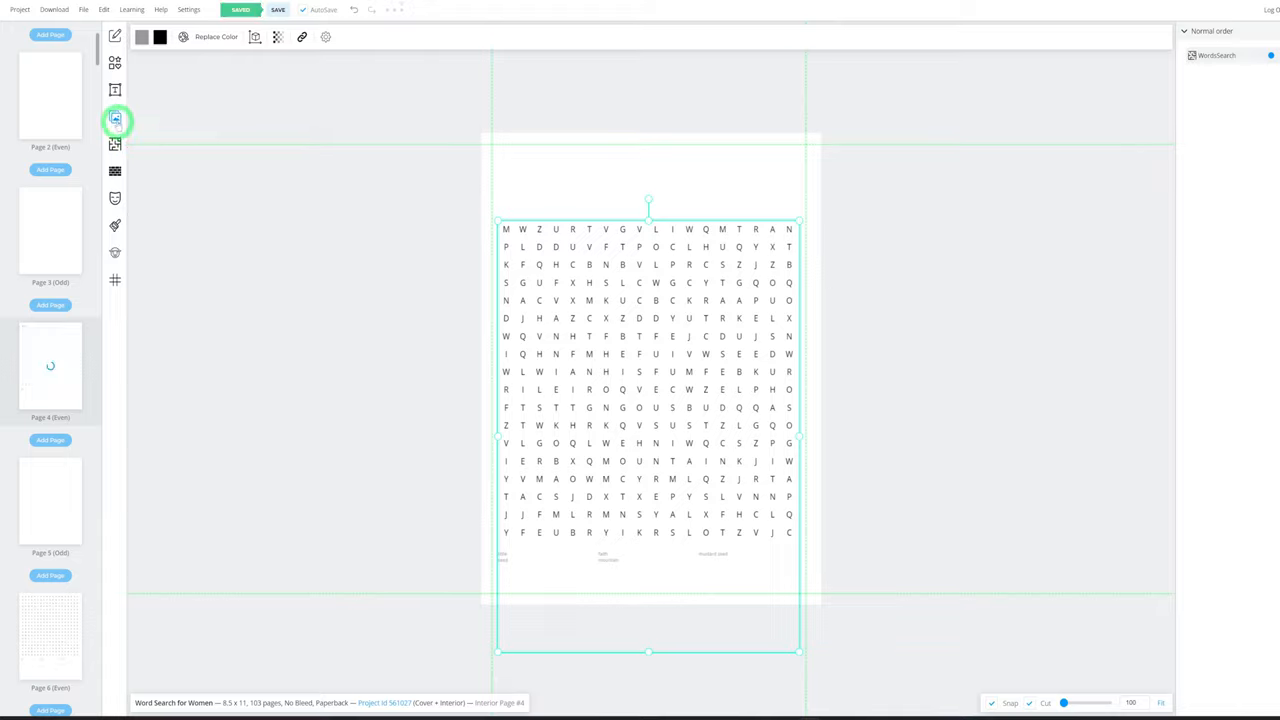
# Insert the uploaded floral frame behind the grid and shrink the grid to fit inside it
pyautogui.click(116, 121)
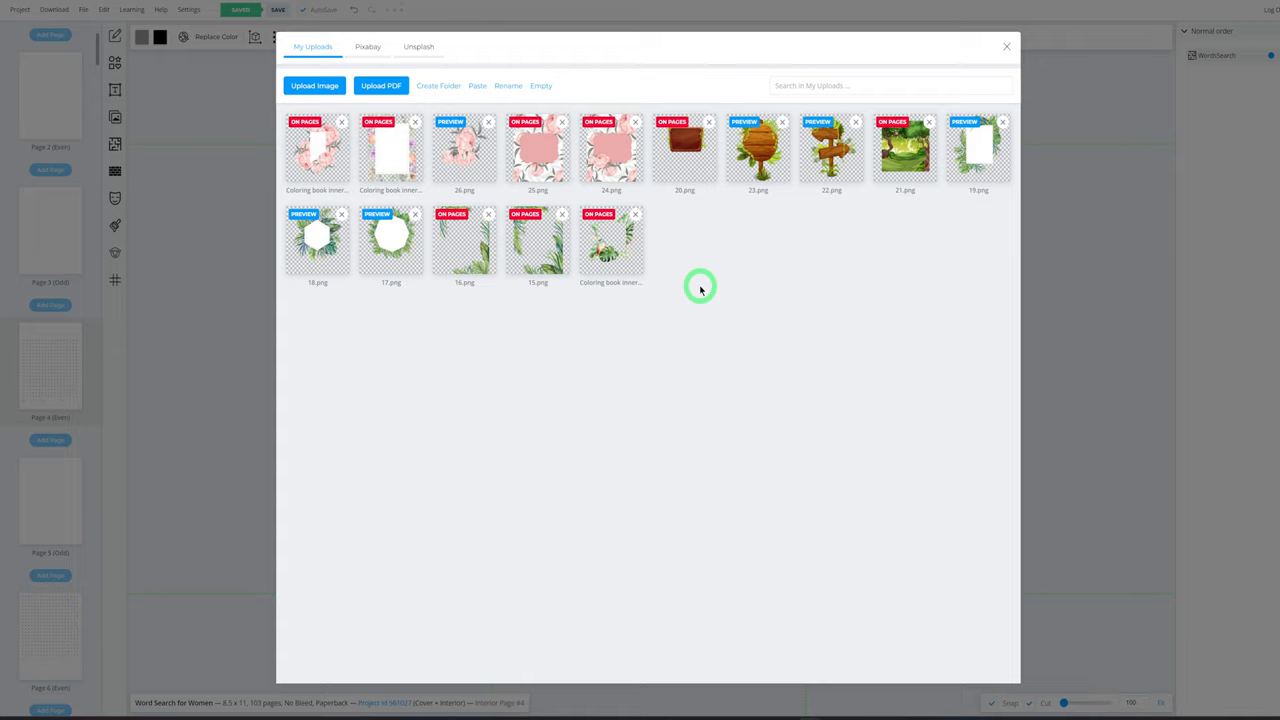
pyautogui.click(397, 163)
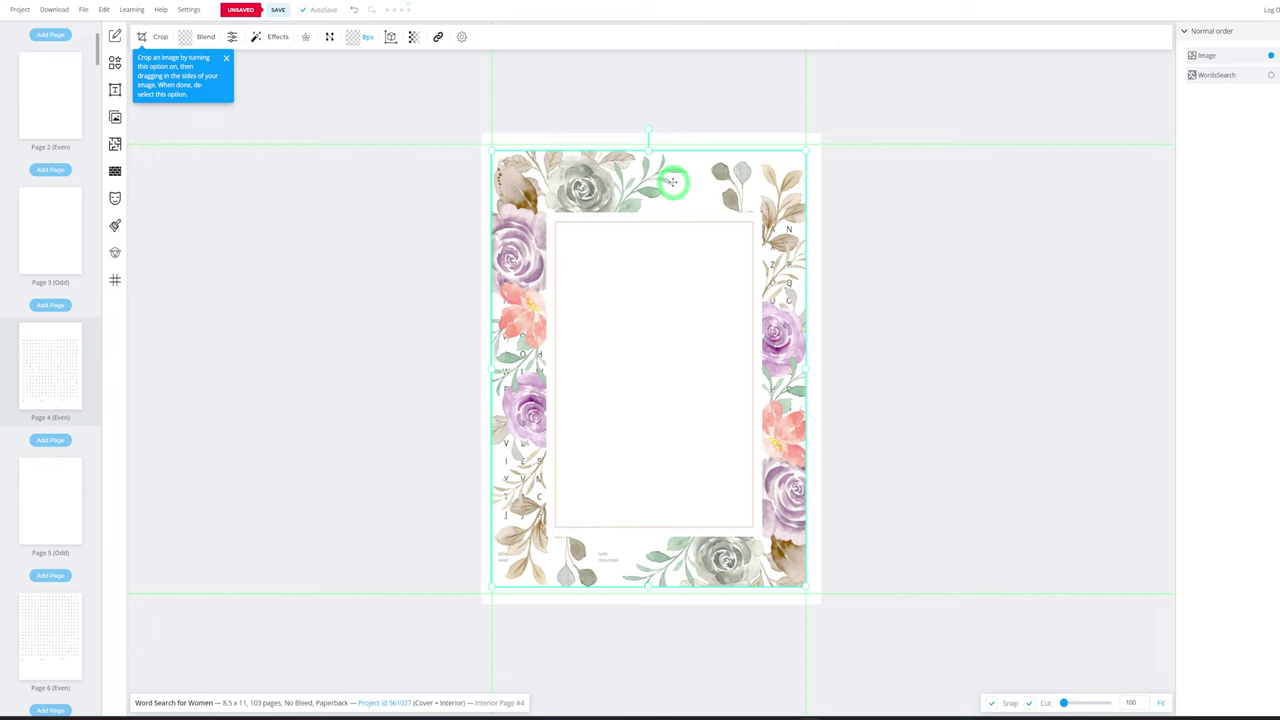
pyautogui.moveTo(664, 184); pyautogui.dragTo(670, 173)
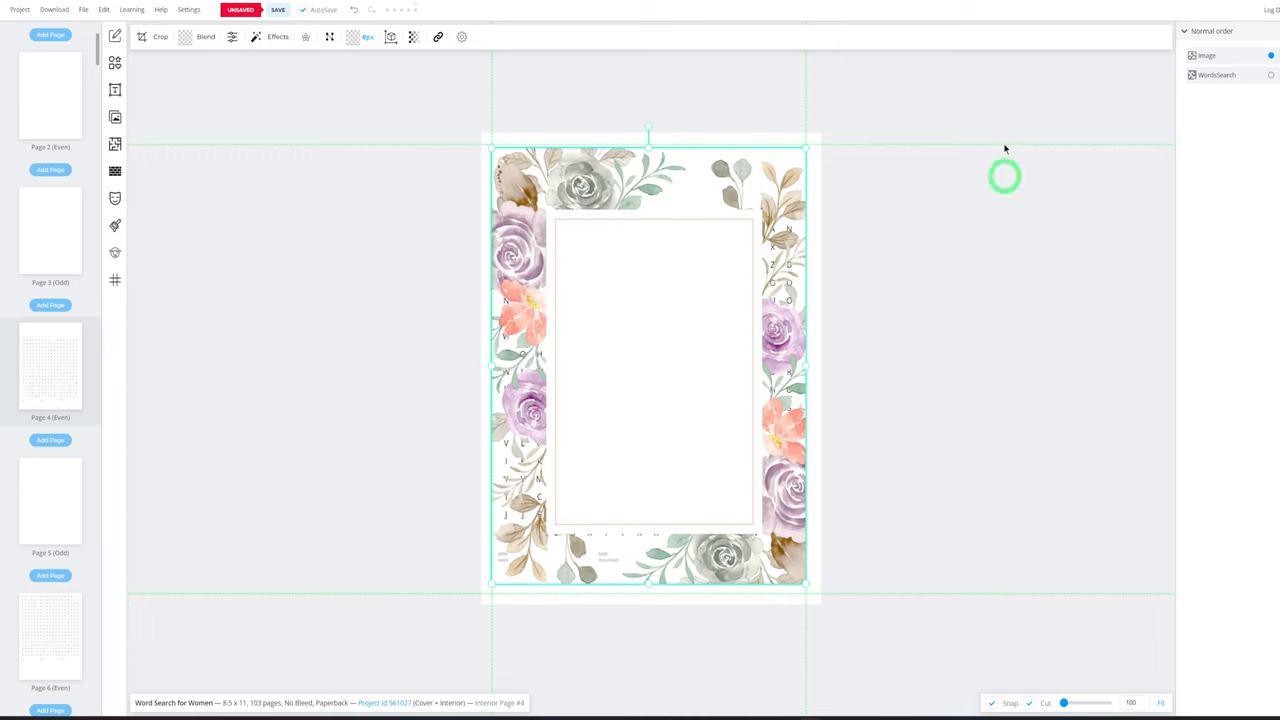
pyautogui.moveTo(1220, 58); pyautogui.dragTo(1222, 92)
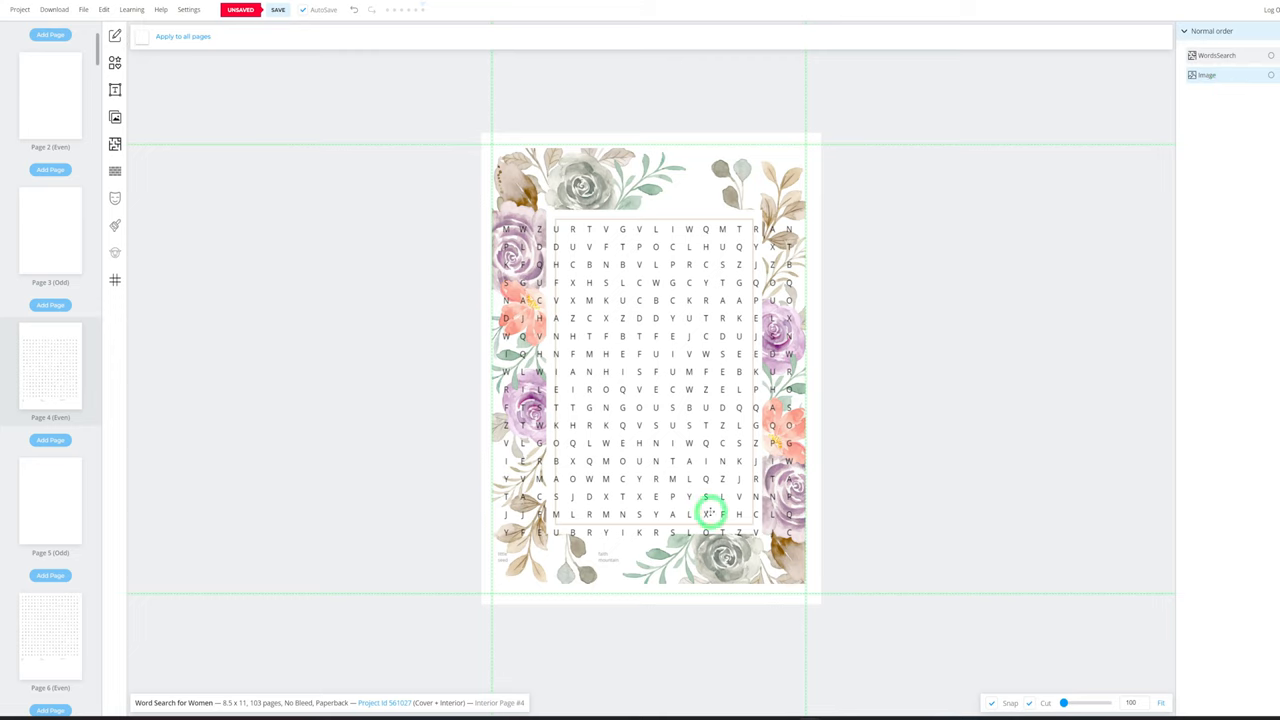
pyautogui.click(718, 535)
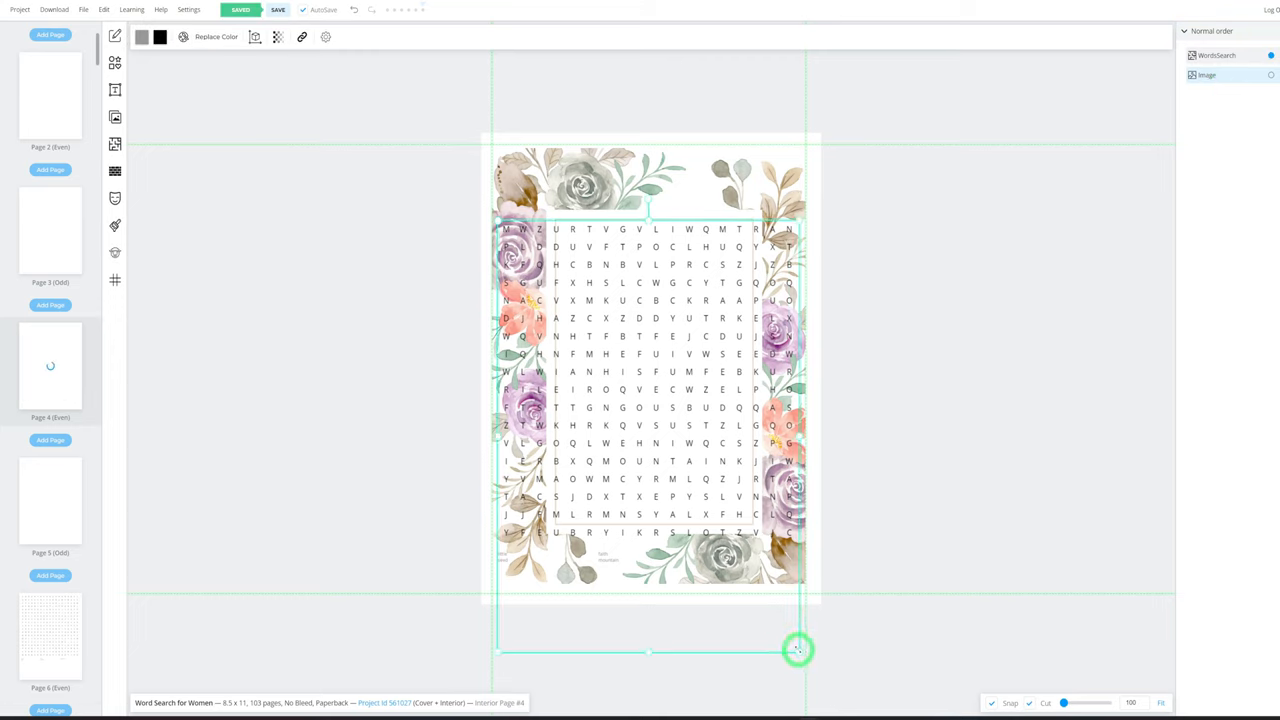
pyautogui.moveTo(798, 652)
pyautogui.mouseDown()
pyautogui.moveTo(728, 558)
pyautogui.moveTo(717, 519)
pyautogui.mouseUp()
# Apply the Greyscale (Average) effect to the floral frame image
pyautogui.click(647, 596)
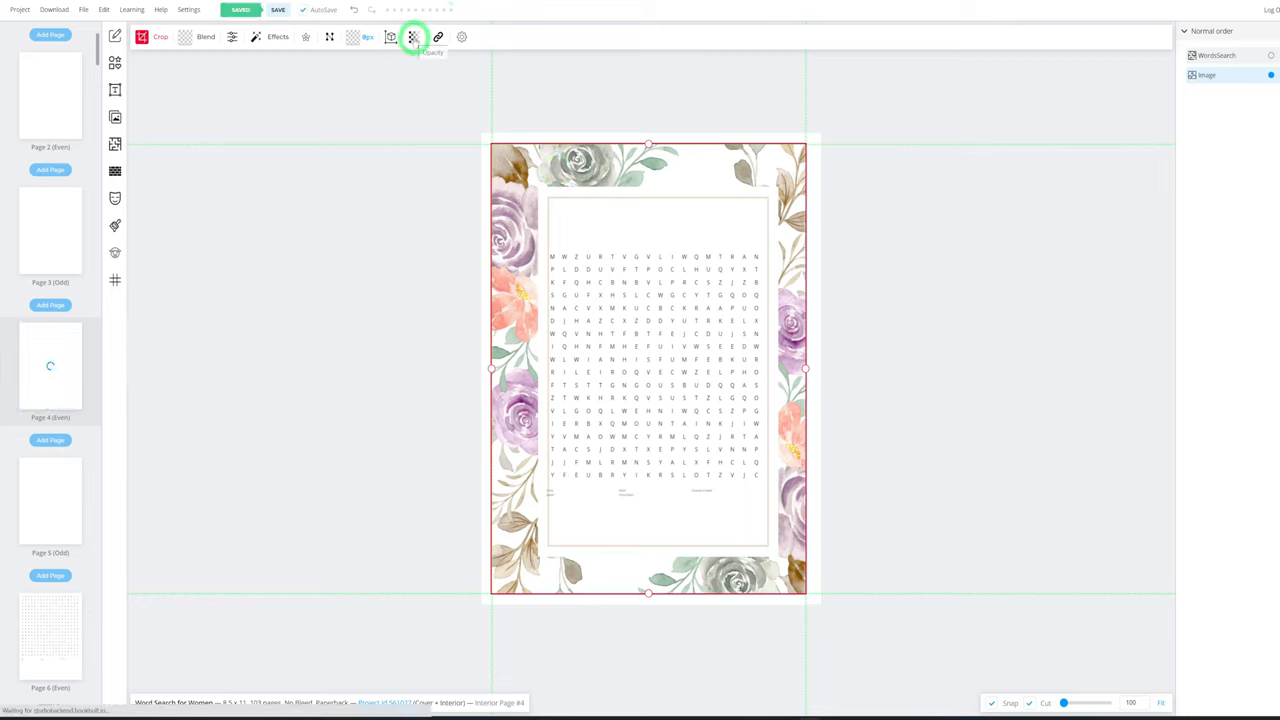
pyautogui.click(277, 40)
pyautogui.click(313, 95)
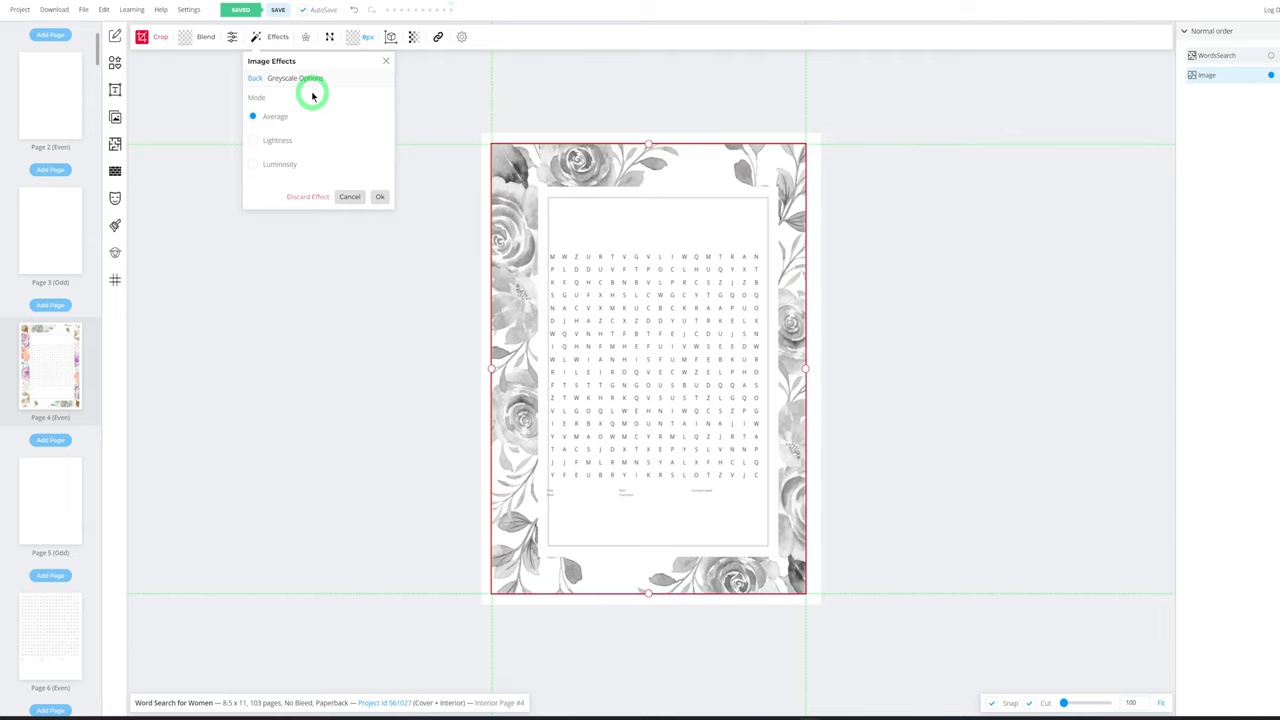
# Accept the greyscale effect and place a narrowed Heading element above the grid
pyautogui.click(845, 302)
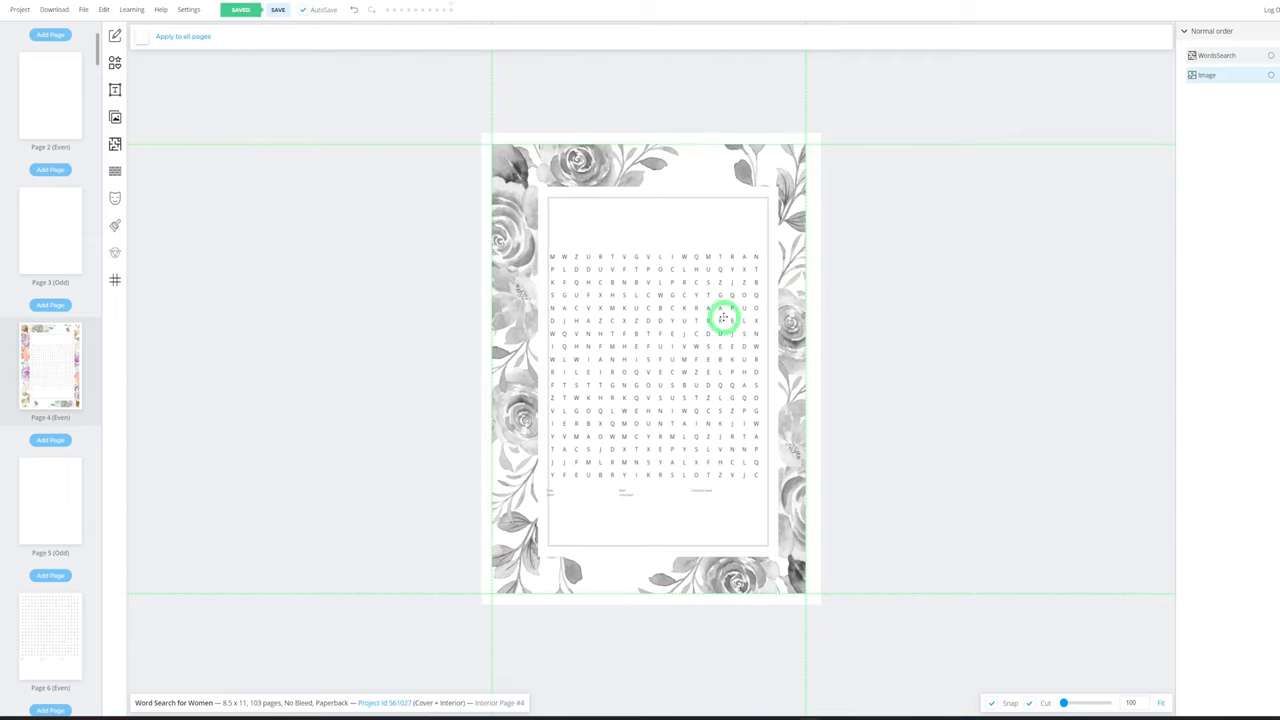
pyautogui.click(690, 325)
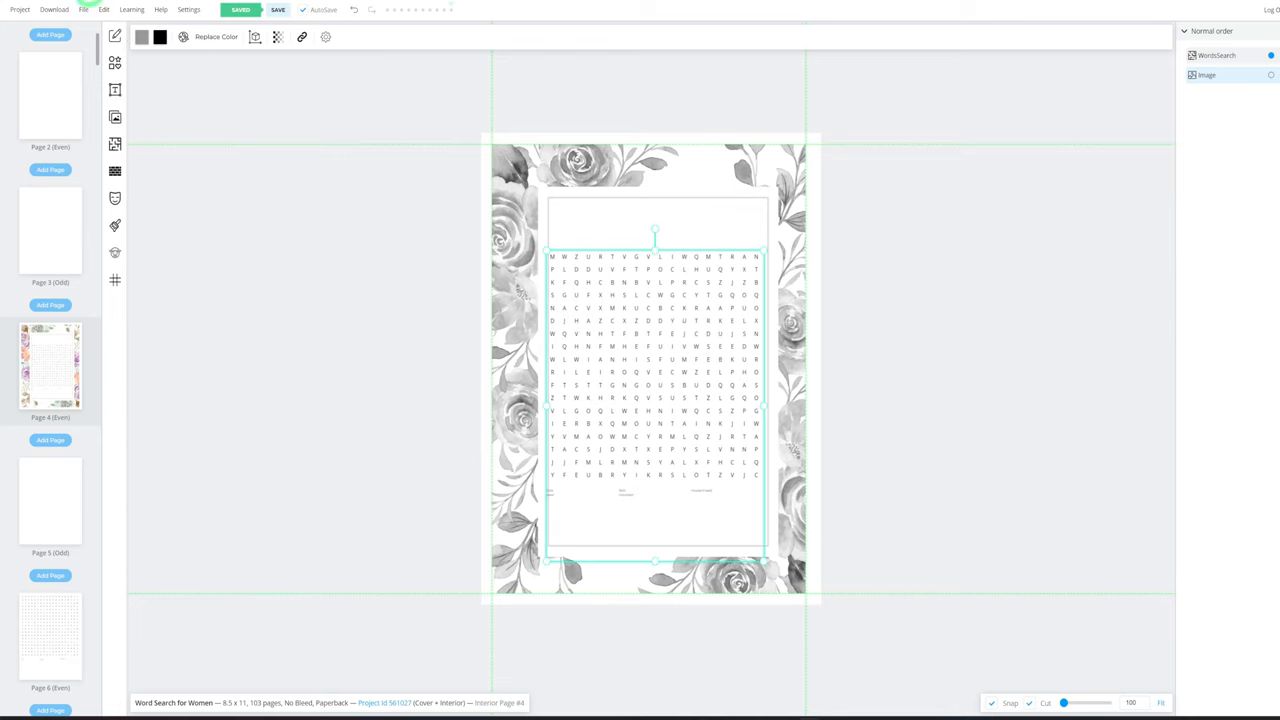
pyautogui.click(115, 91)
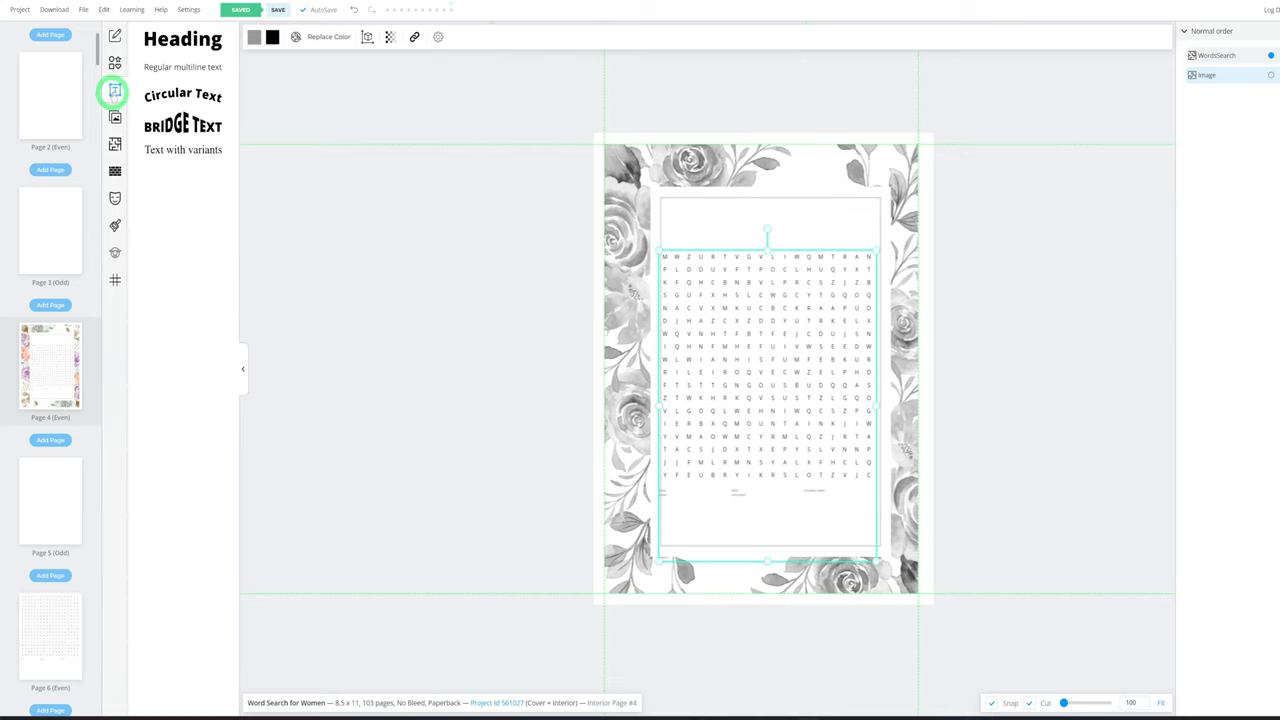
pyautogui.click(183, 39)
pyautogui.moveTo(757, 360); pyautogui.dragTo(755, 218)
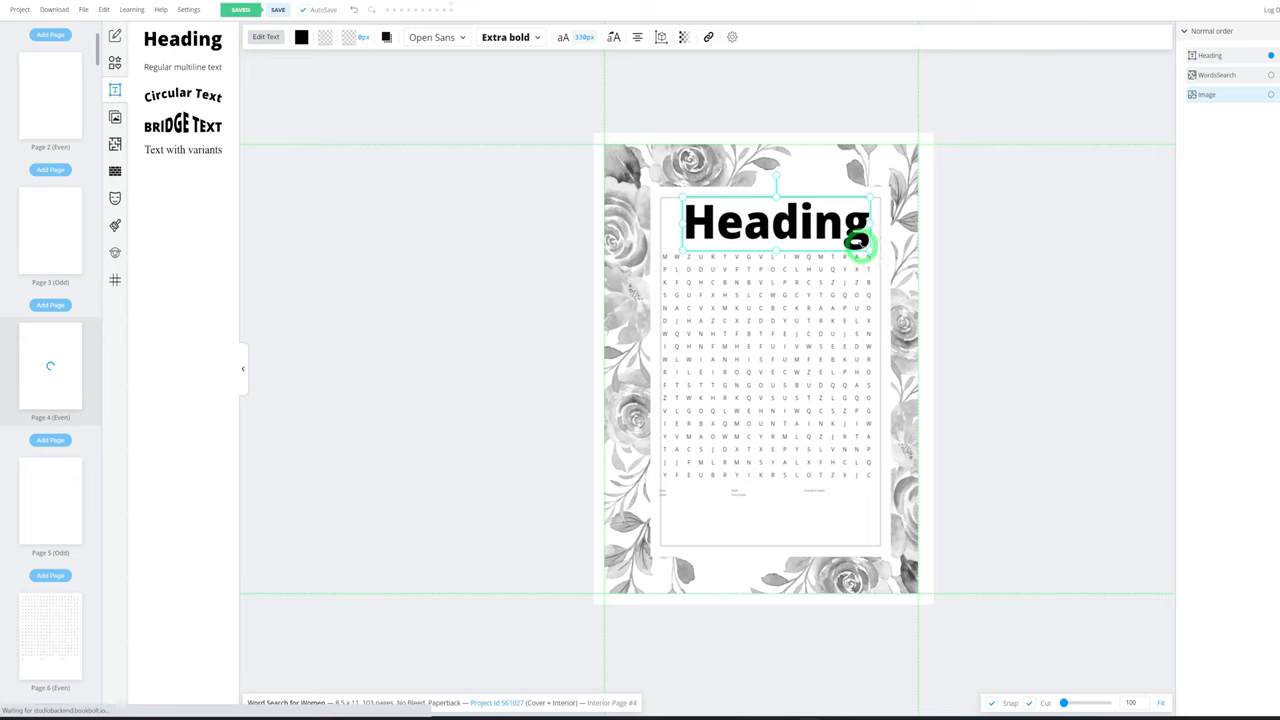
pyautogui.moveTo(870, 222); pyautogui.dragTo(855, 222)
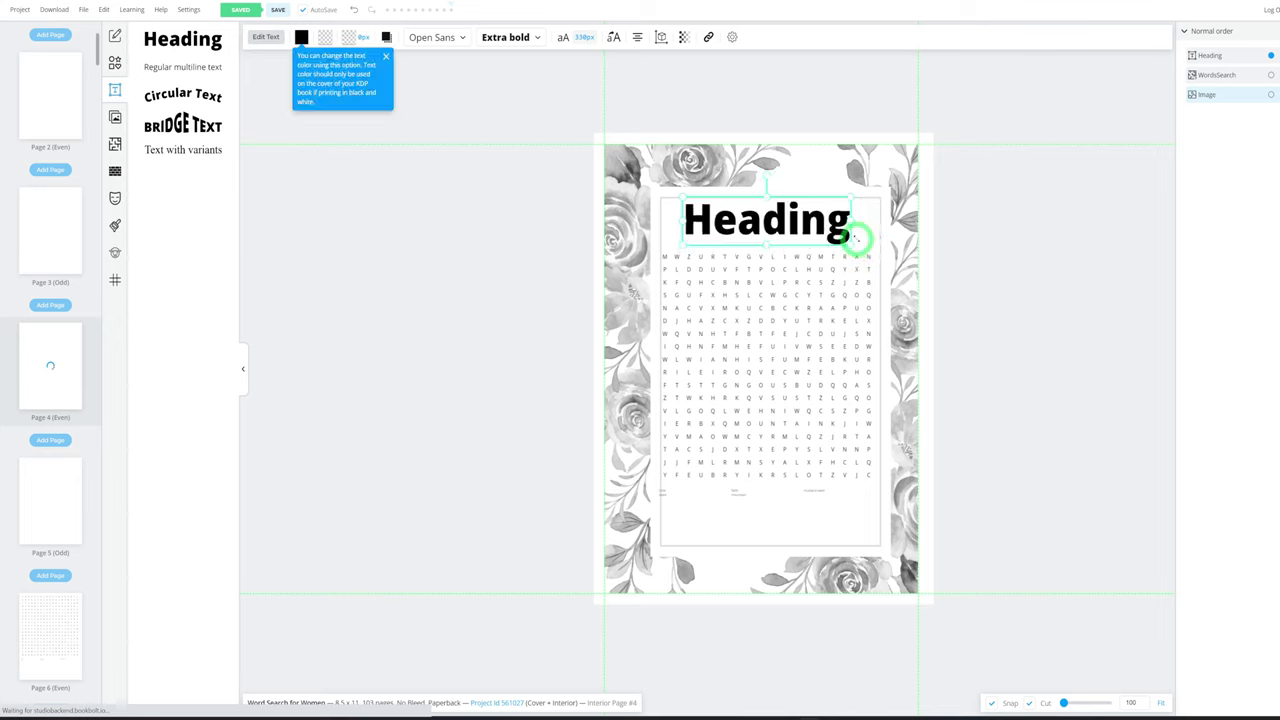
# Replace the heading text with 'Hebrews 11: 1' and shrink the box to fit
pyautogui.doubleClick(778, 225)
pyautogui.hotkey('ctrl', 'a')
pyautogui.write('Hebrews 11')
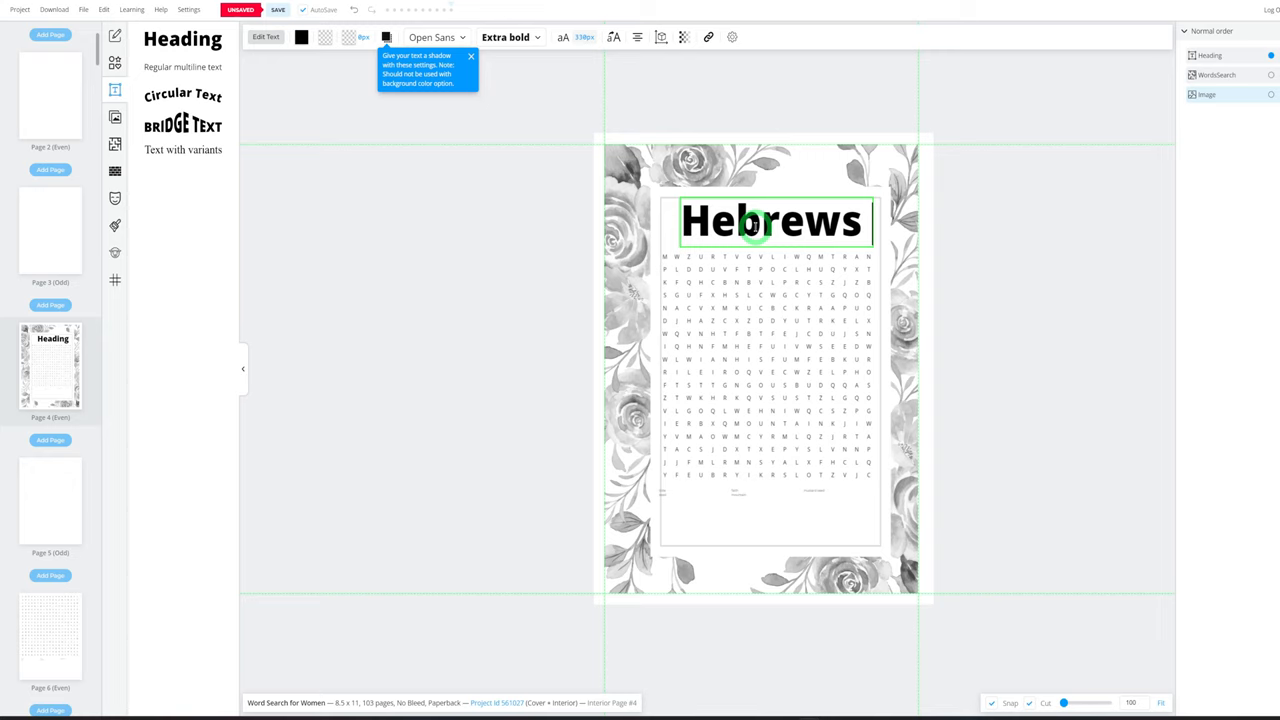
pyautogui.write(': 1')
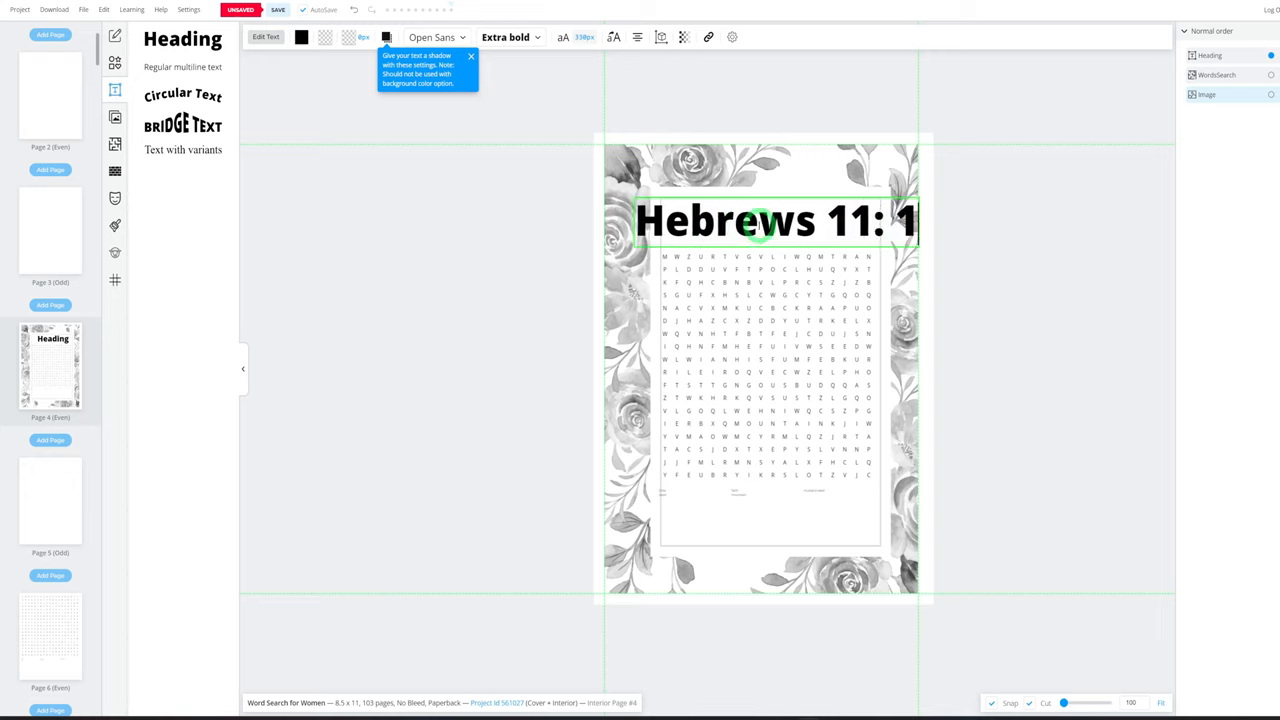
pyautogui.click(880, 280)
pyautogui.click(875, 225)
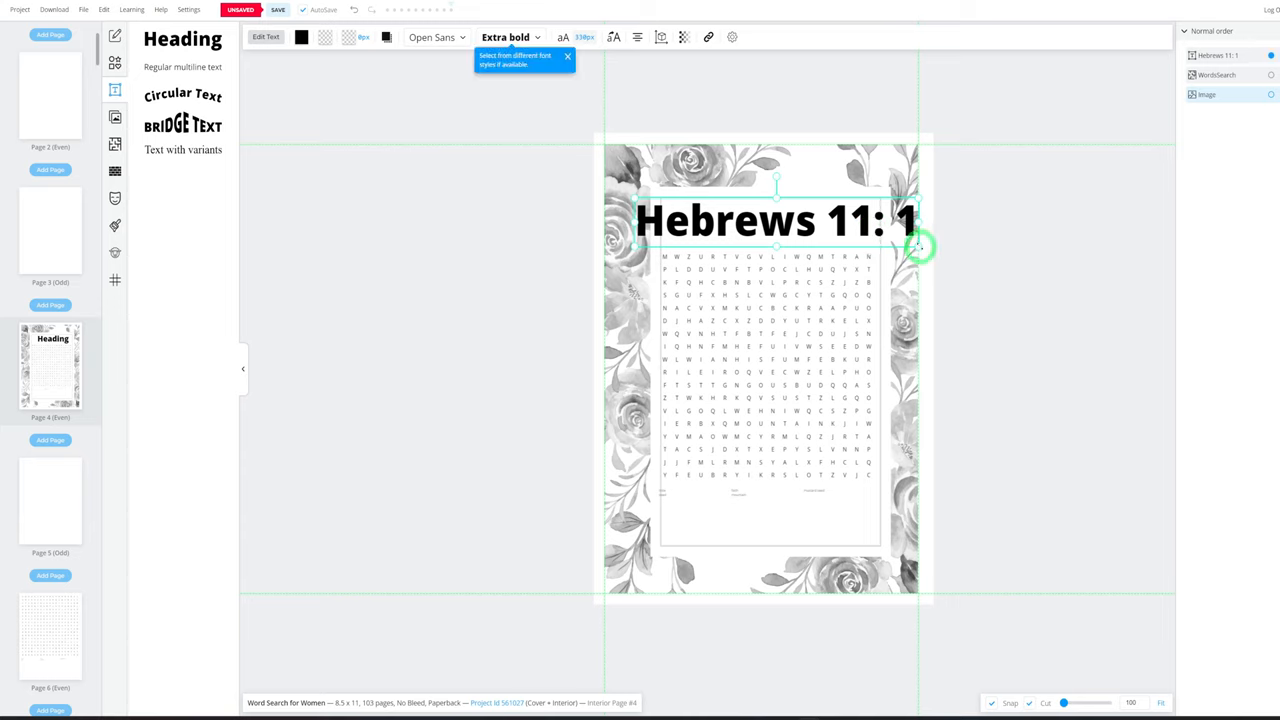
pyautogui.moveTo(918, 243)
pyautogui.mouseDown()
pyautogui.moveTo(820, 226)
pyautogui.moveTo(845, 228)
pyautogui.mouseUp()
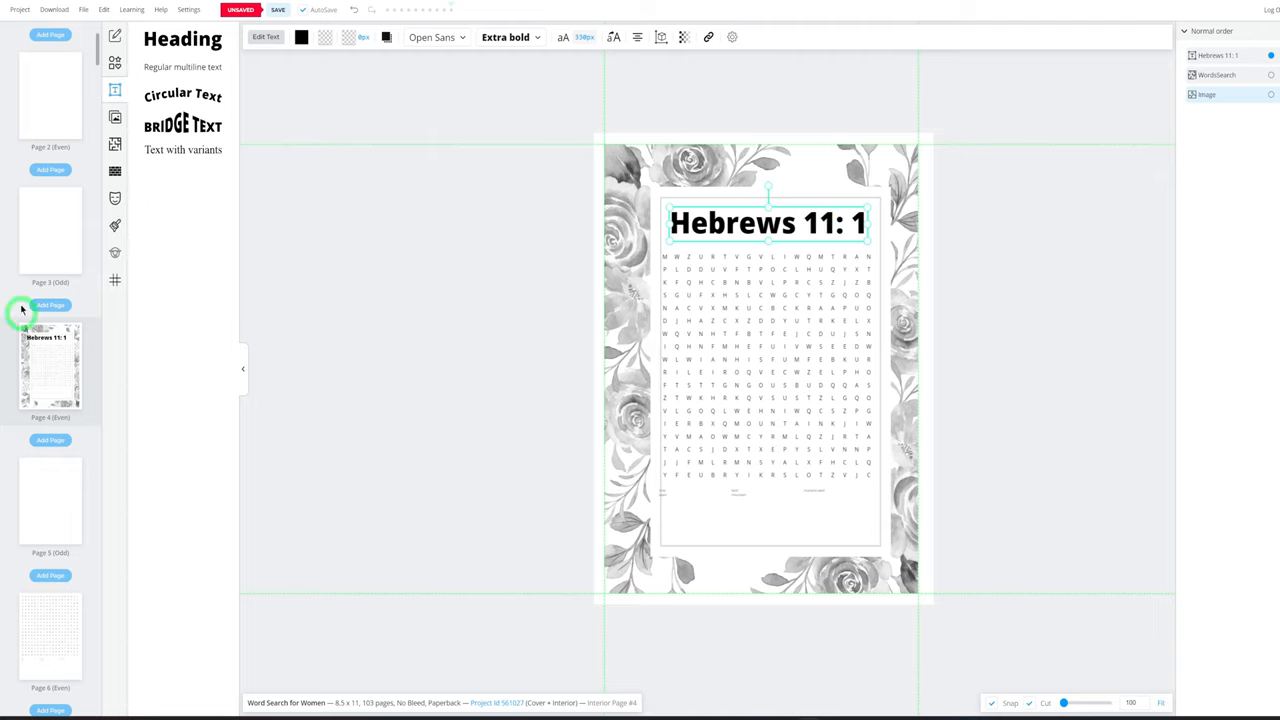
# Stay on page 4 to save the project, then switch to blank page 3
pyautogui.click(40, 258)
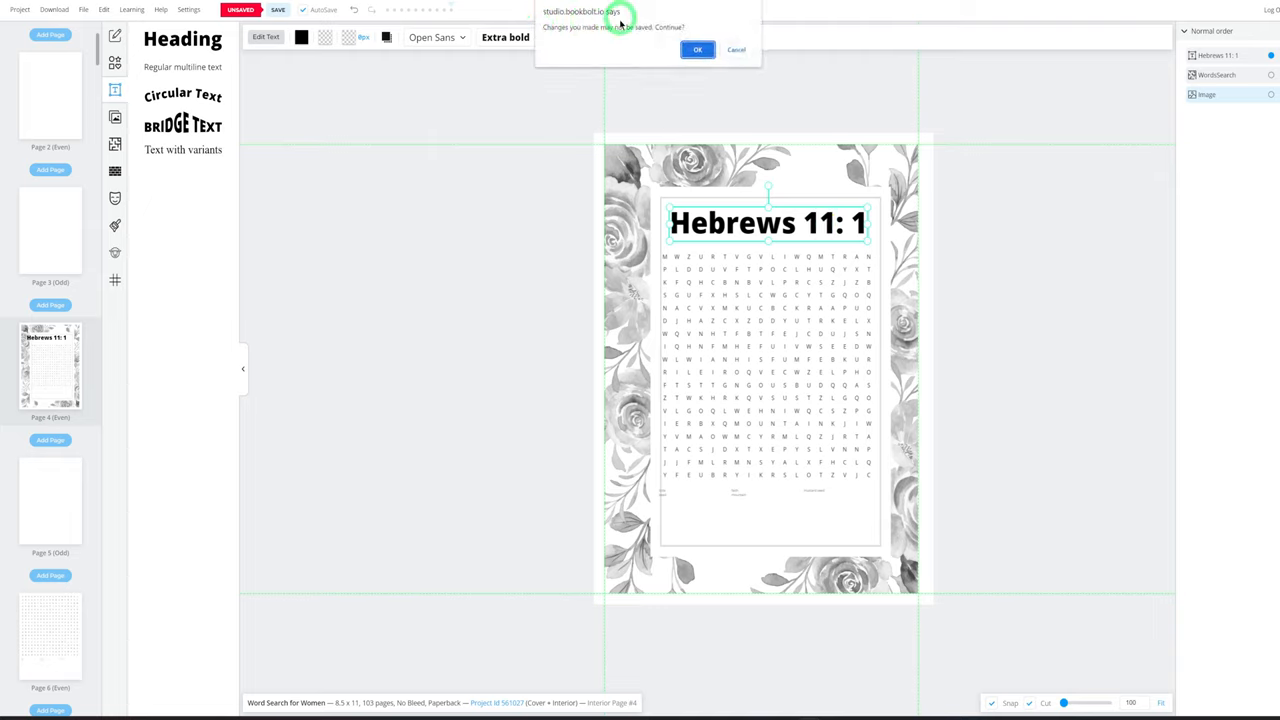
pyautogui.click(736, 49)
pyautogui.click(278, 10)
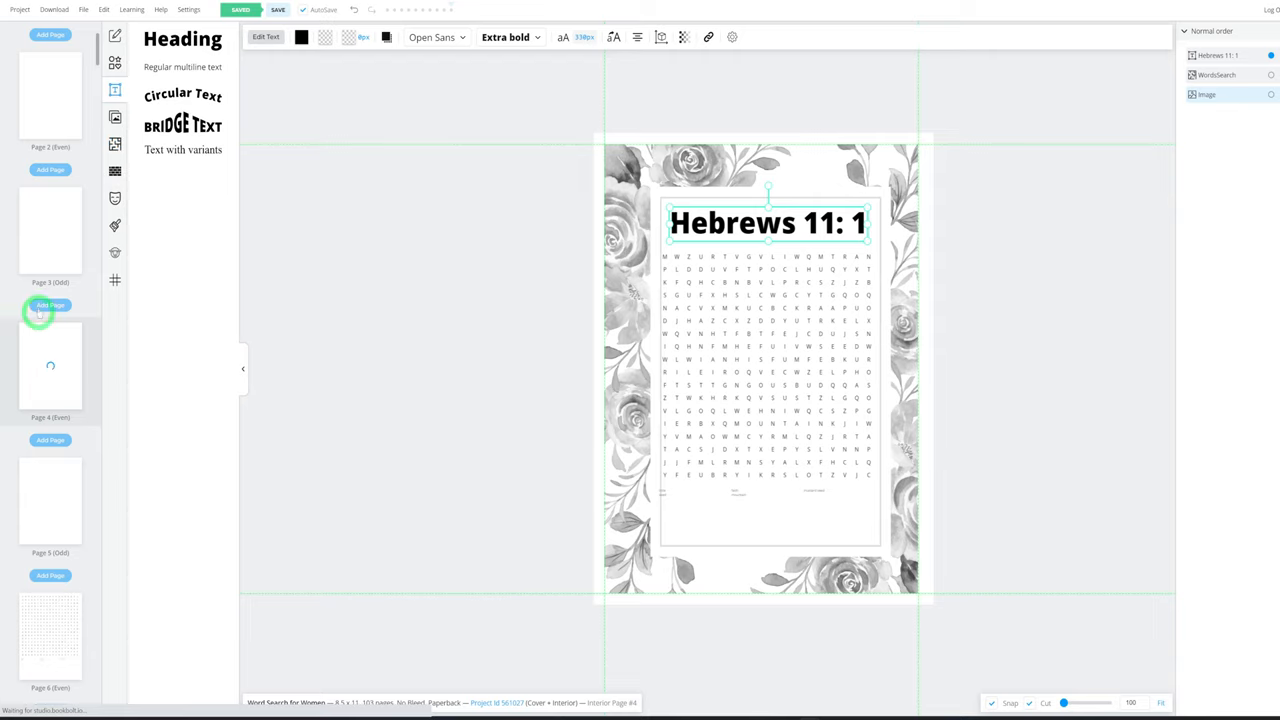
pyautogui.click(40, 240)
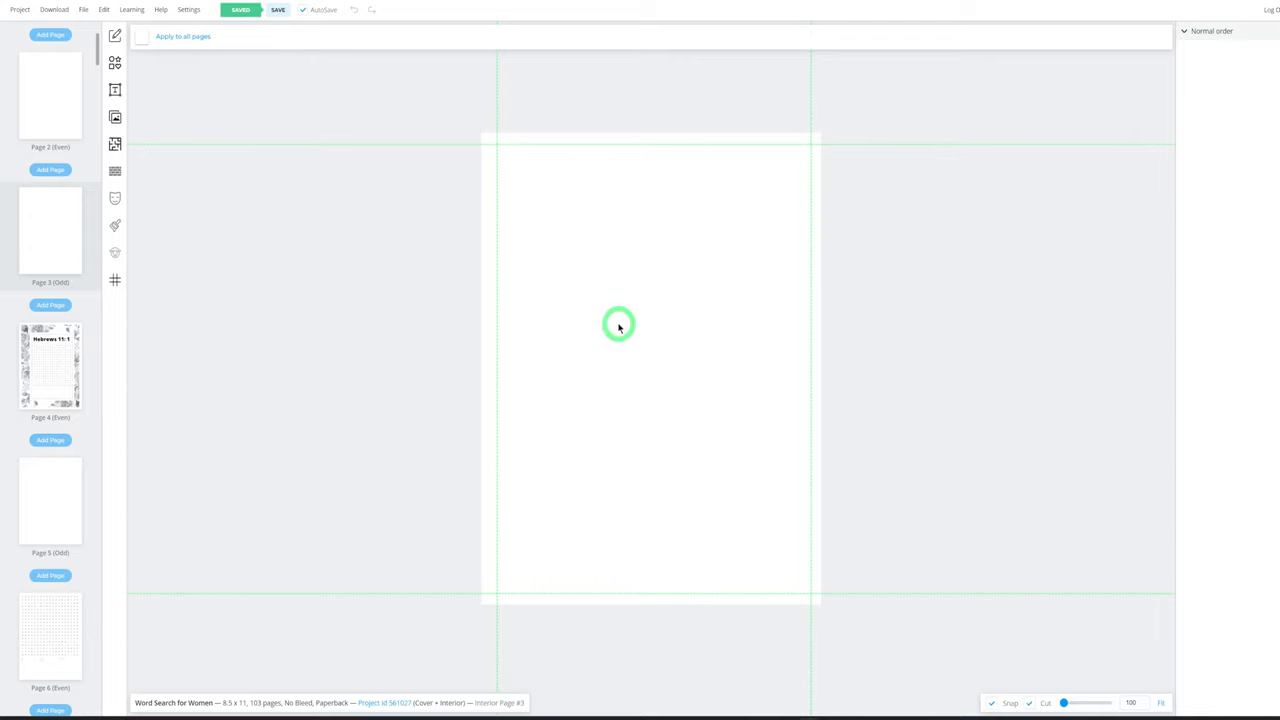
# Paste the Hebrews 11: 1 heading, insert the floral frame and layer the heading on top
pyautogui.hotkey('ctrl', 'v')
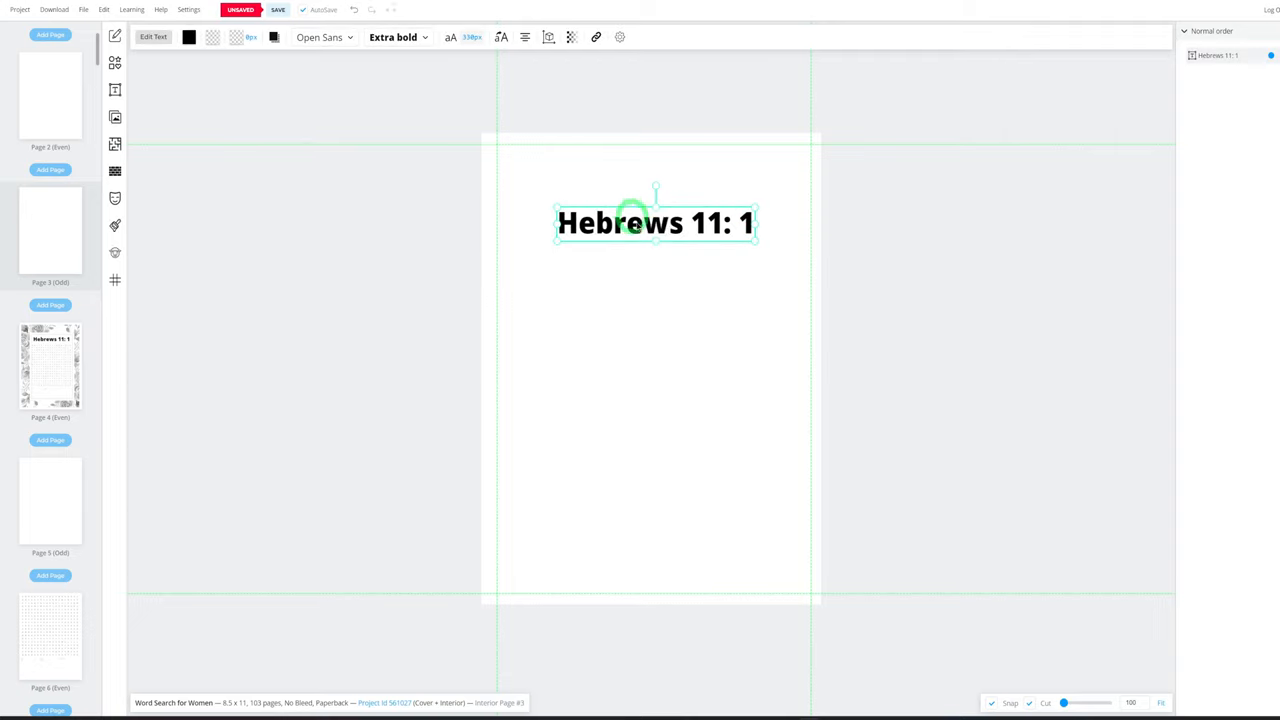
pyautogui.moveTo(655, 223); pyautogui.dragTo(653, 196)
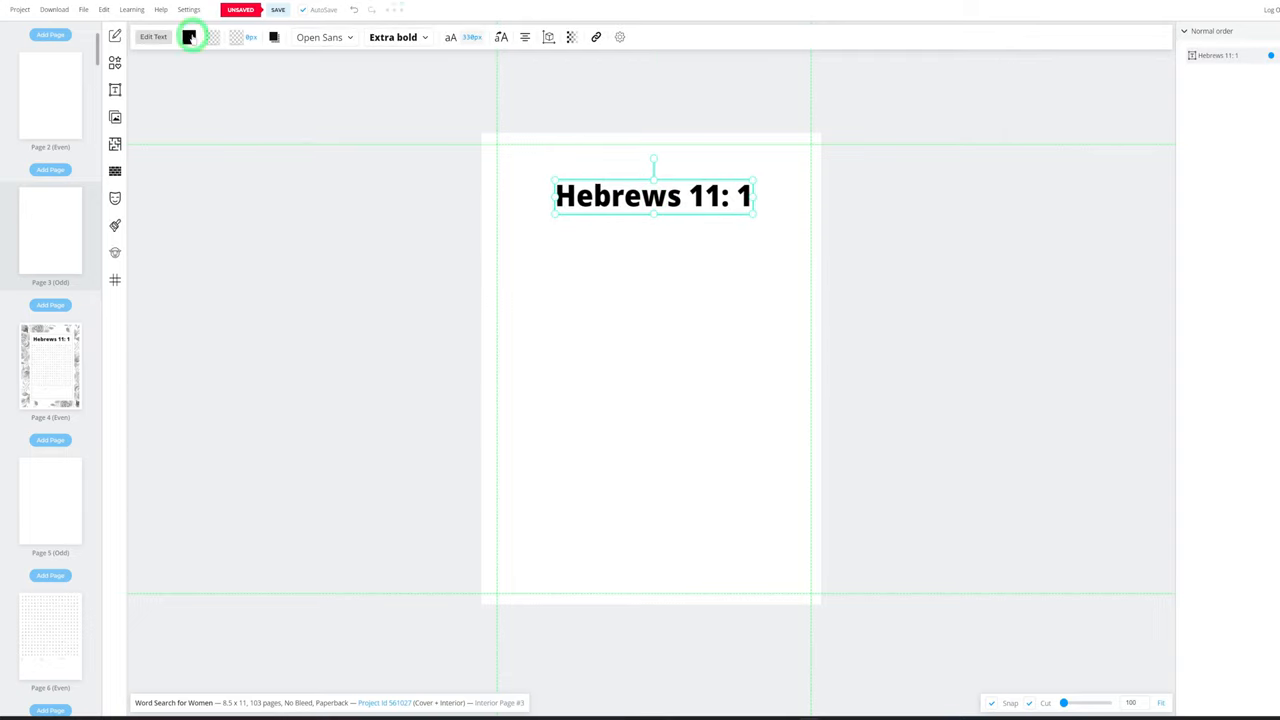
pyautogui.click(115, 117)
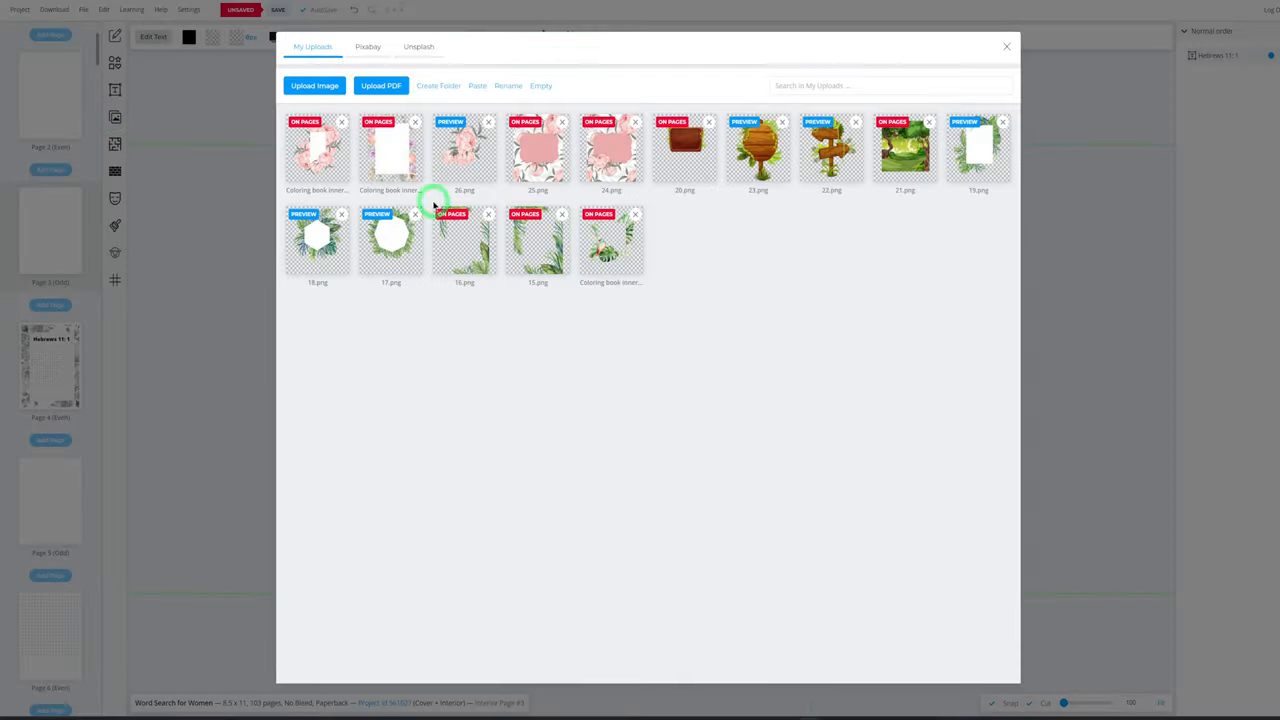
pyautogui.click(438, 172)
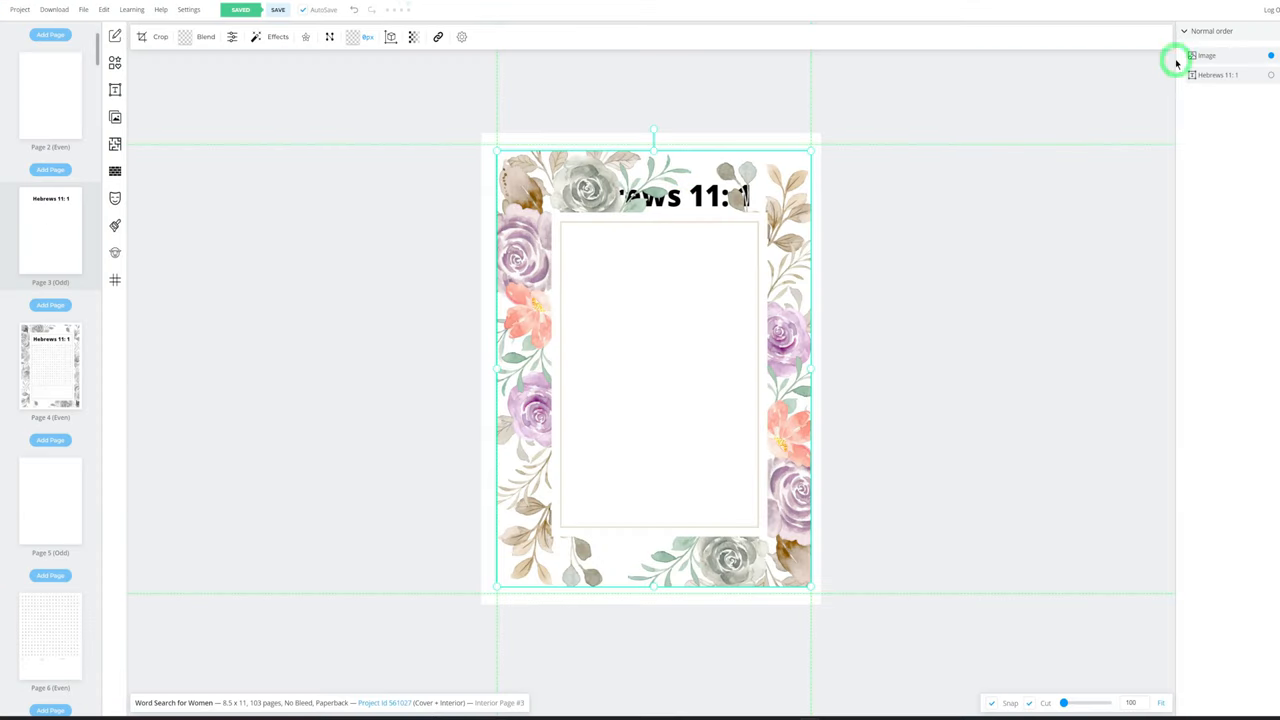
pyautogui.moveTo(1203, 58); pyautogui.dragTo(1215, 88)
pyautogui.click(994, 140)
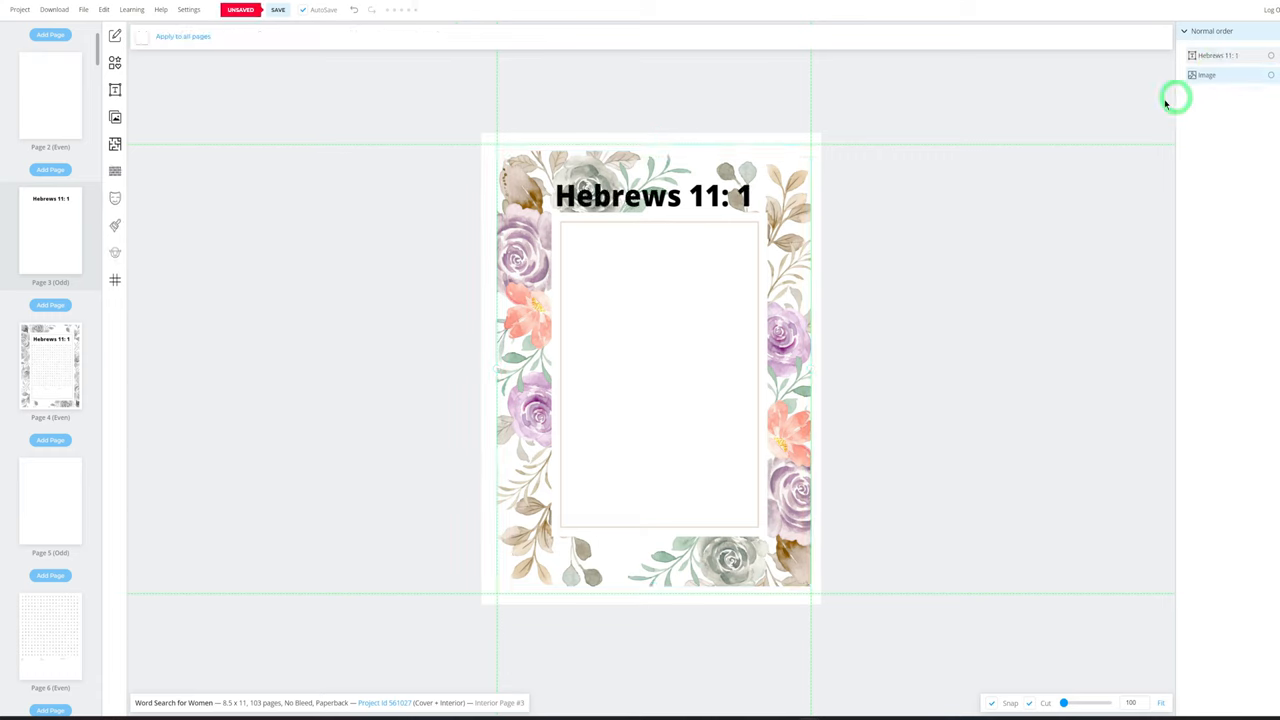
# Fit the heading inside the frame and turn the frame greyscale
pyautogui.moveTo(623, 205); pyautogui.dragTo(630, 262)
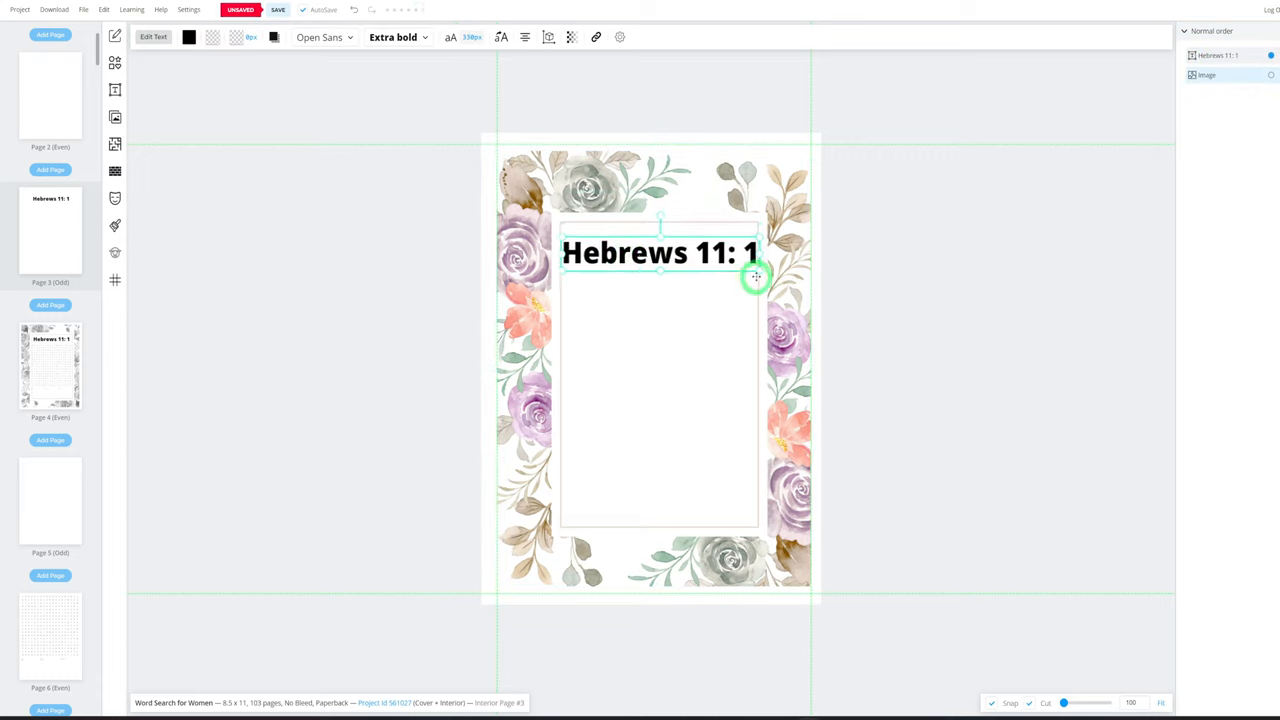
pyautogui.moveTo(760, 275); pyautogui.dragTo(700, 251)
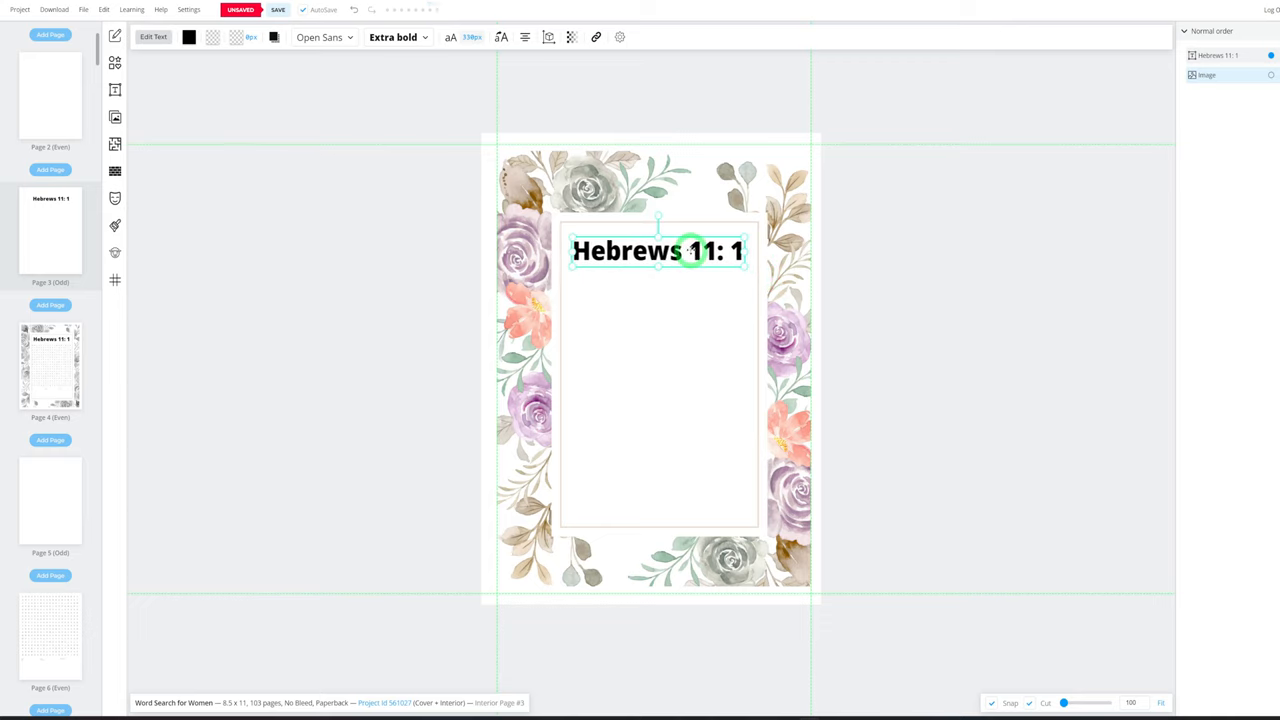
pyautogui.click(718, 189)
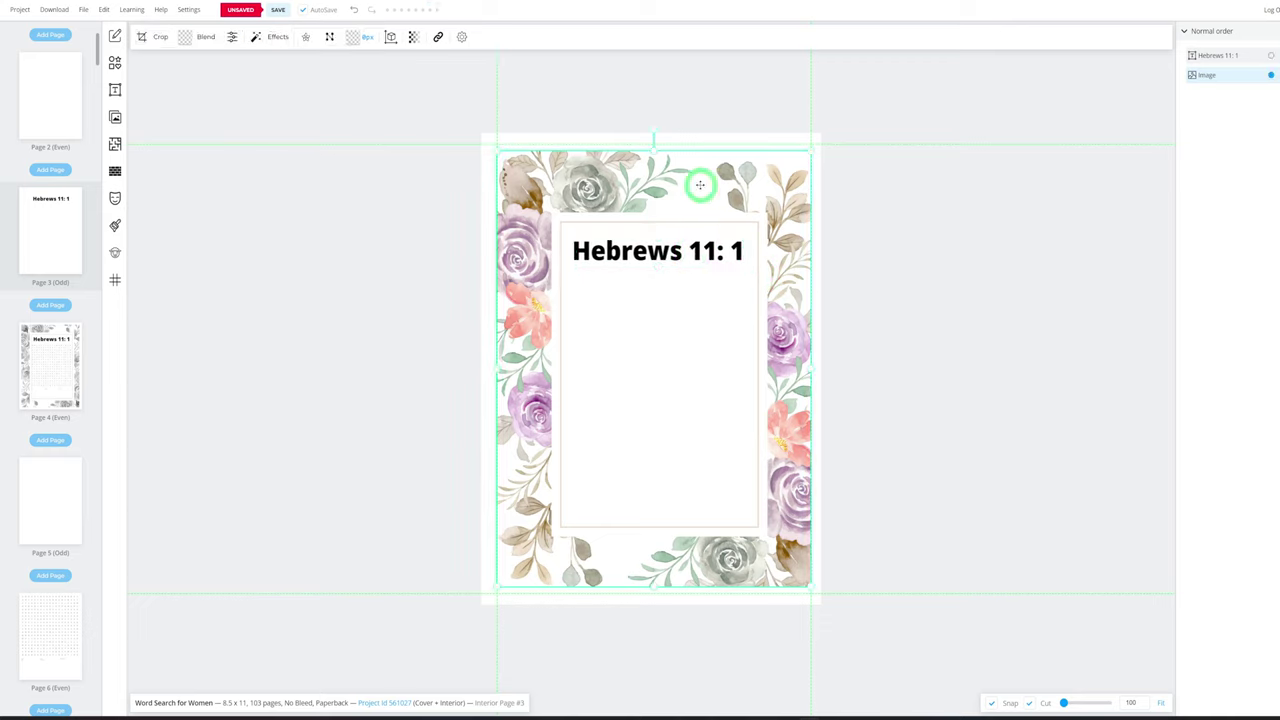
pyautogui.click(272, 37)
pyautogui.click(313, 95)
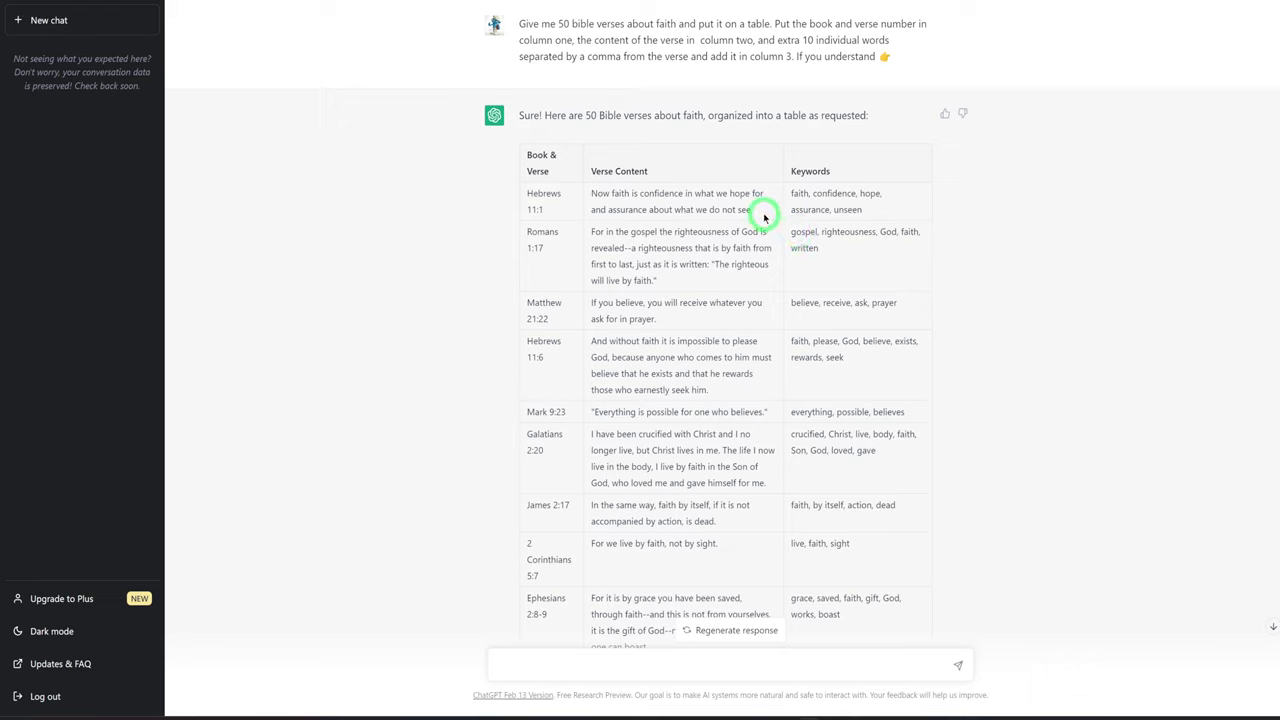
# Select the Hebrews 11:1 verse wording in ChatGPT's faith verse table
pyautogui.moveTo(765, 213); pyautogui.dragTo(588, 196)
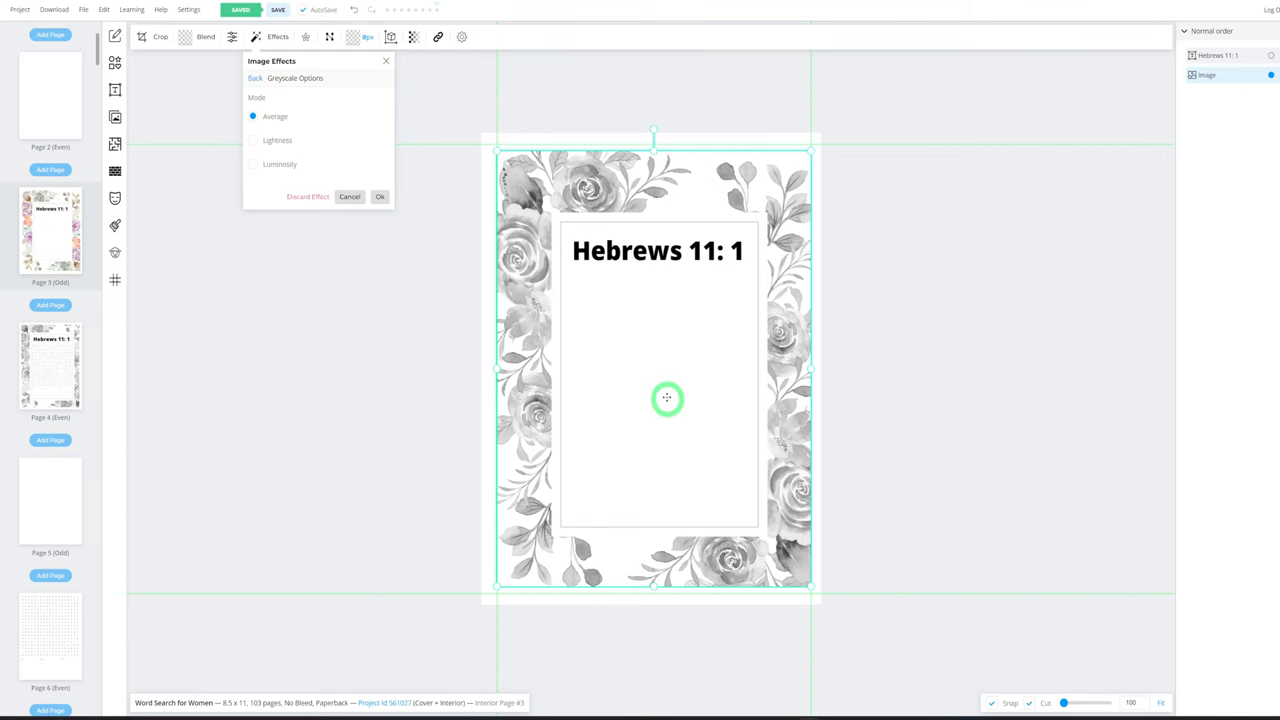
# Accept the greyscale, add a multiline text box and fill it with the Hebrews 11:1 verse
pyautogui.click(379, 196)
pyautogui.click(115, 91)
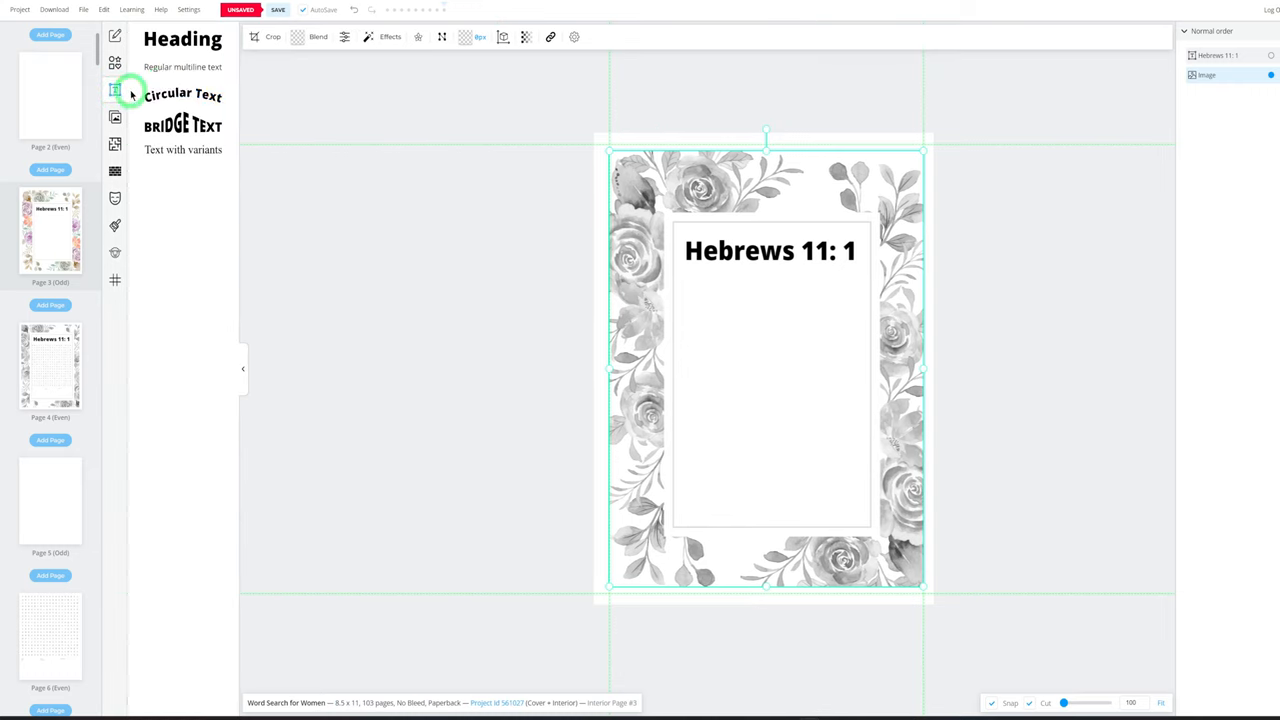
pyautogui.click(178, 67)
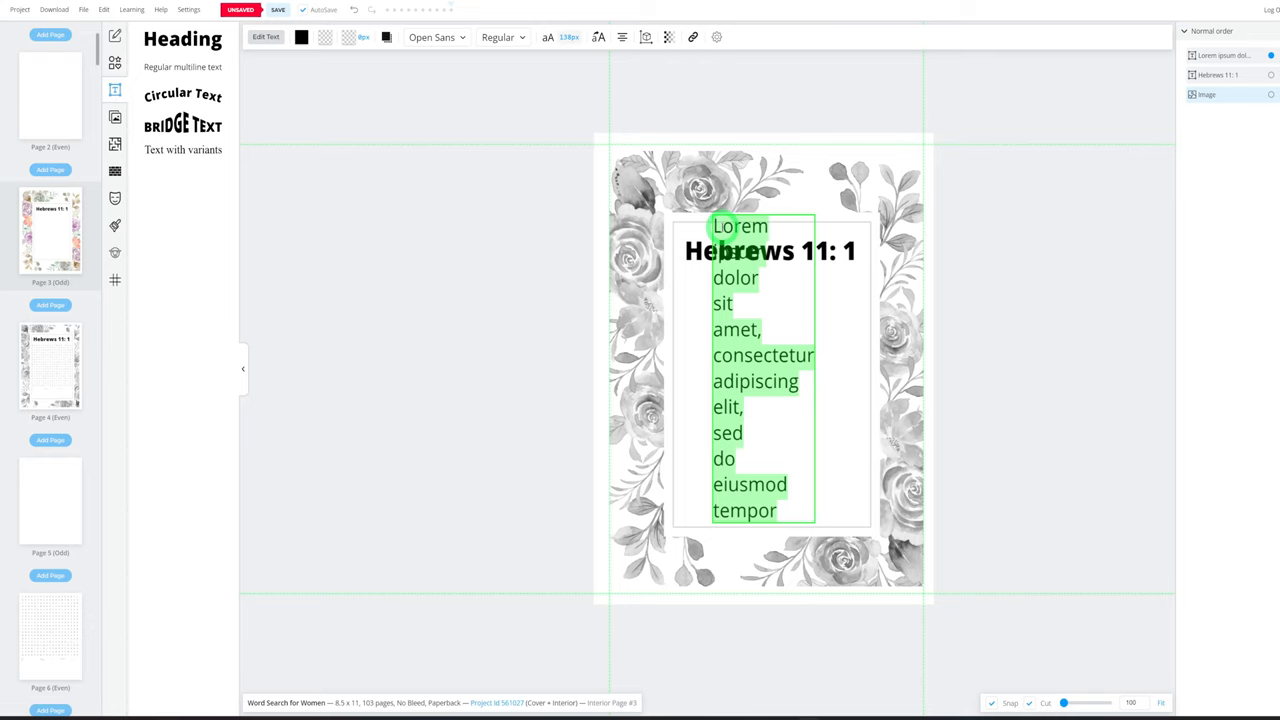
pyautogui.doubleClick(717, 226)
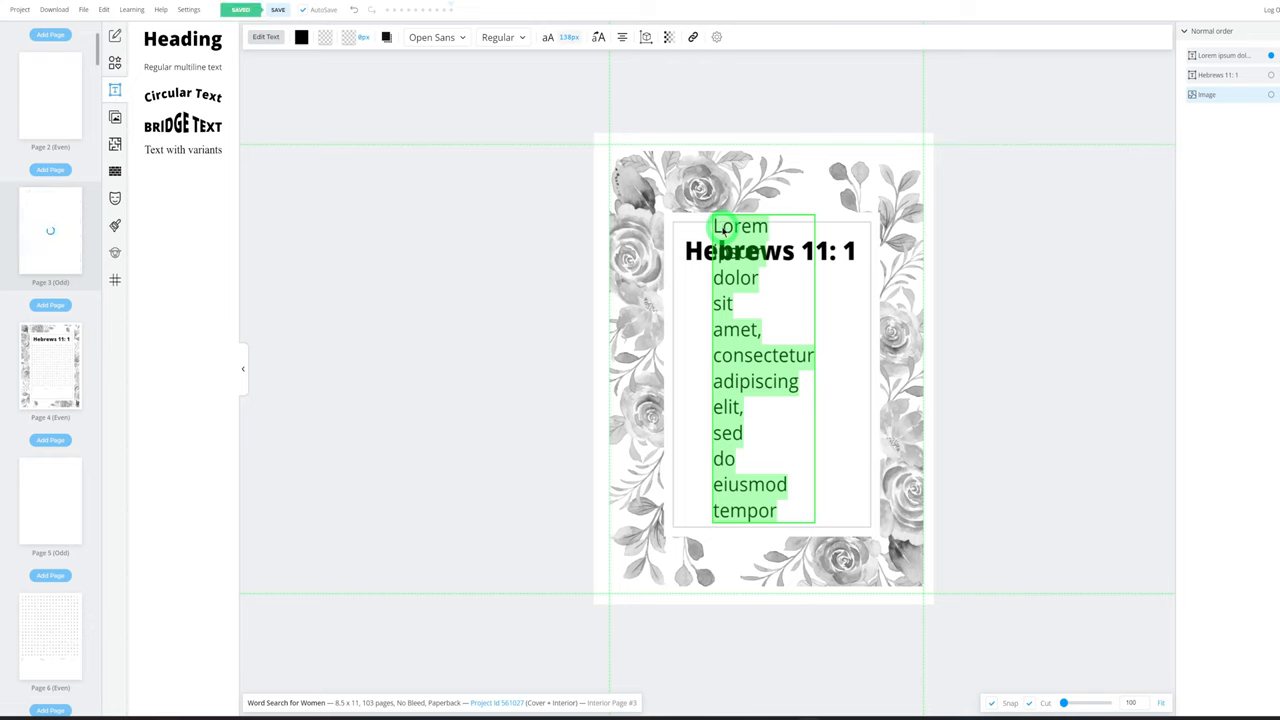
pyautogui.write('is confidence in what we hope for and assurance about what we do not see.')
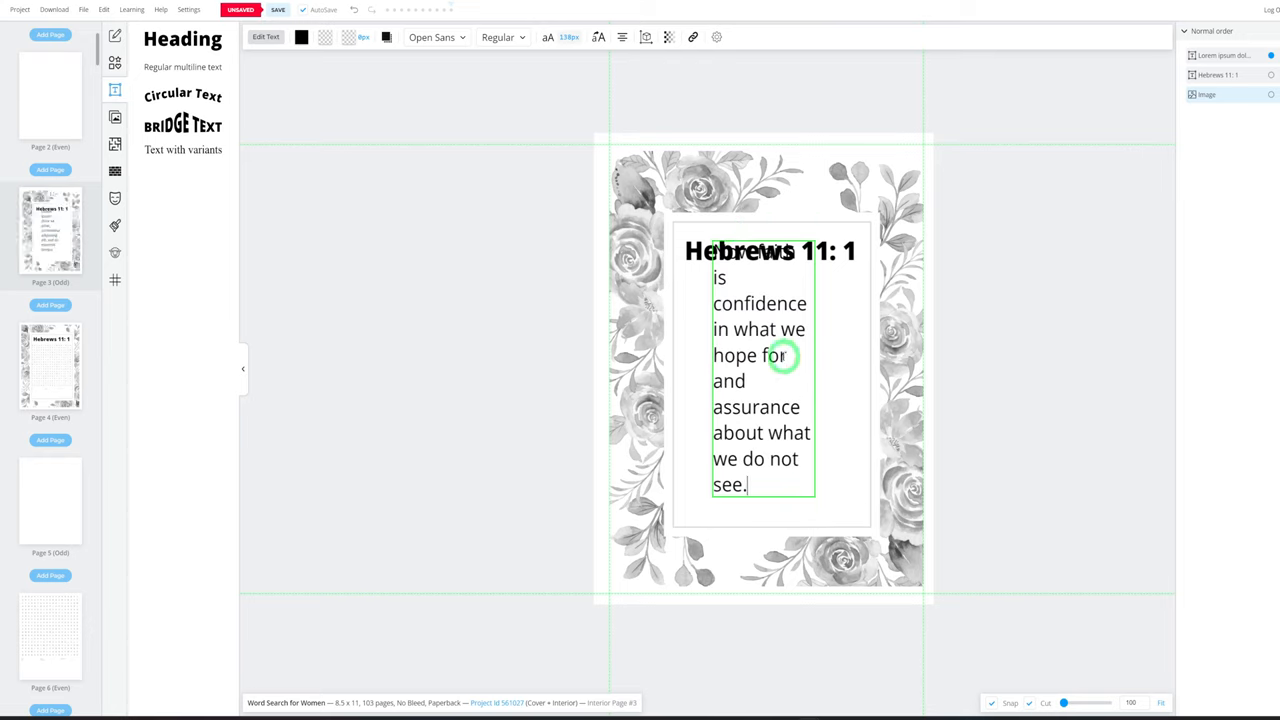
pyautogui.click(789, 355)
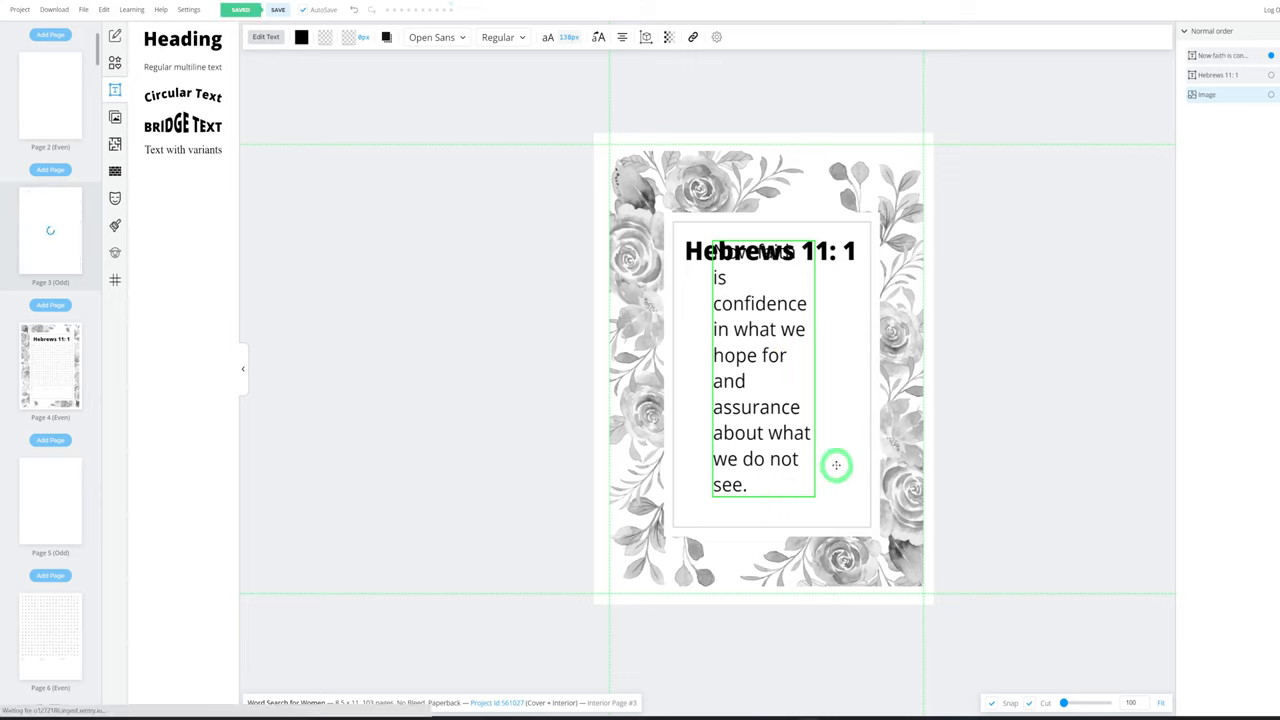
pyautogui.click(795, 378)
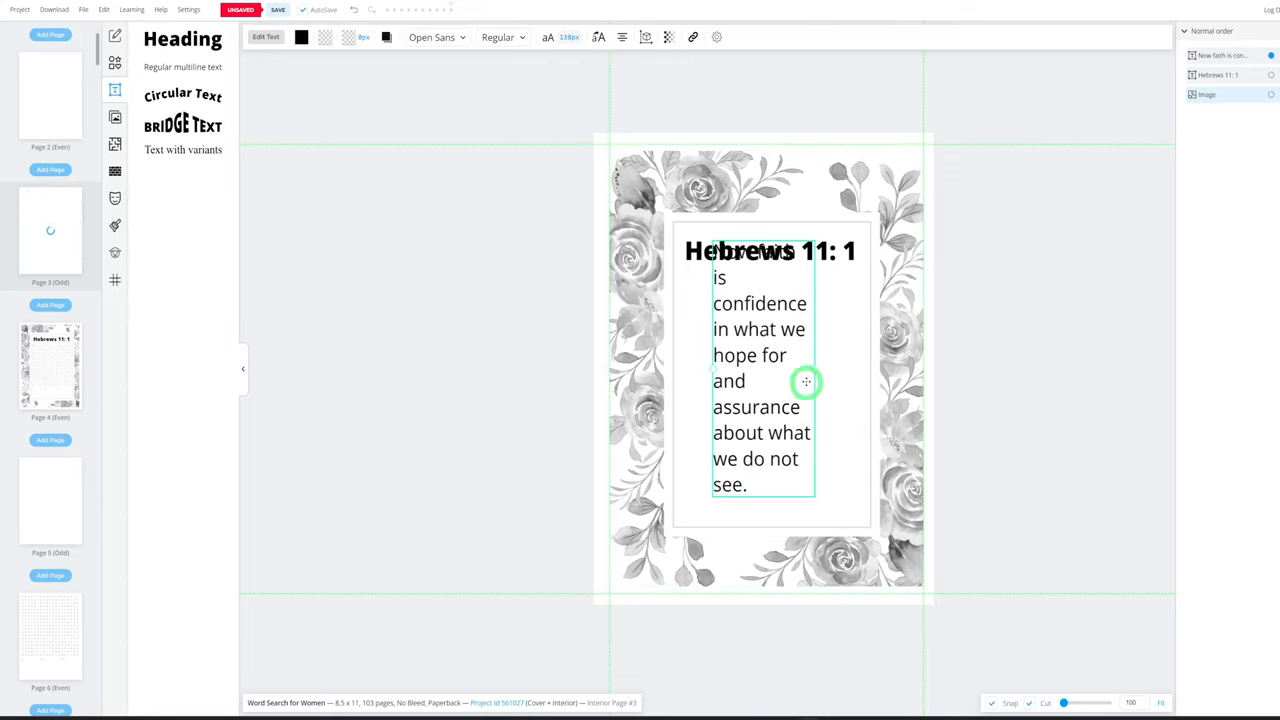
# Widen the verse box so lines reflow and reduce its font size
pyautogui.moveTo(814, 368); pyautogui.dragTo(862, 360)
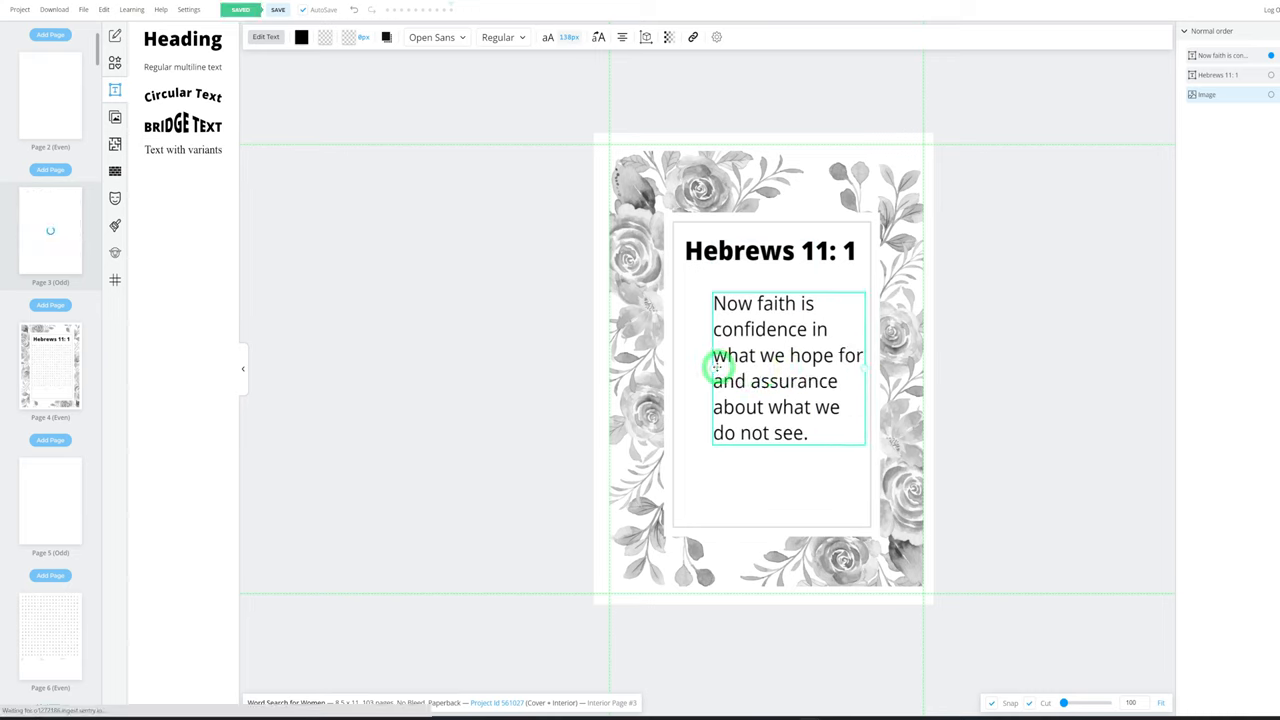
pyautogui.moveTo(714, 368)
pyautogui.mouseDown()
pyautogui.moveTo(678, 368)
pyautogui.moveTo(755, 348)
pyautogui.mouseUp()
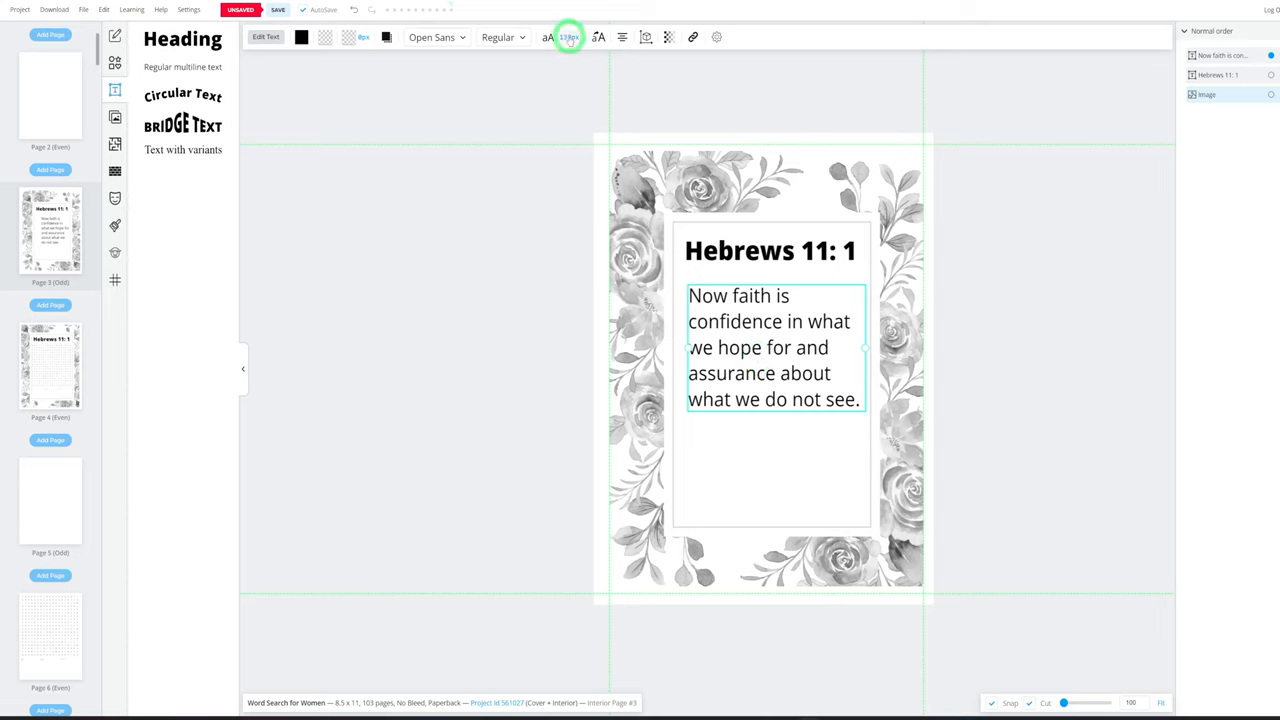
pyautogui.click(568, 37)
pyautogui.moveTo(557, 118); pyautogui.dragTo(555, 118)
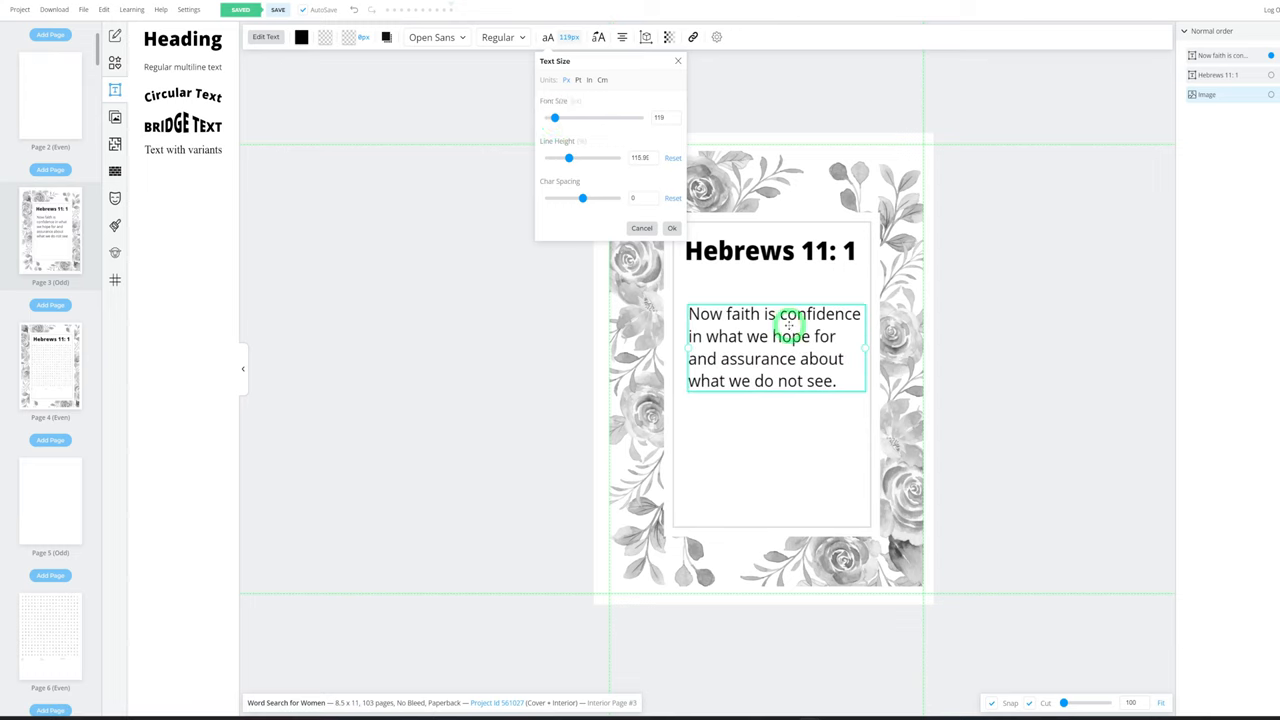
pyautogui.moveTo(778, 345); pyautogui.dragTo(776, 345)
# Lower the heading slightly and shift the verse text down beneath it
pyautogui.click(772, 258)
pyautogui.moveTo(772, 262); pyautogui.dragTo(773, 280)
pyautogui.click(778, 368)
pyautogui.moveTo(785, 370); pyautogui.dragTo(785, 373)
pyautogui.click(960, 355)
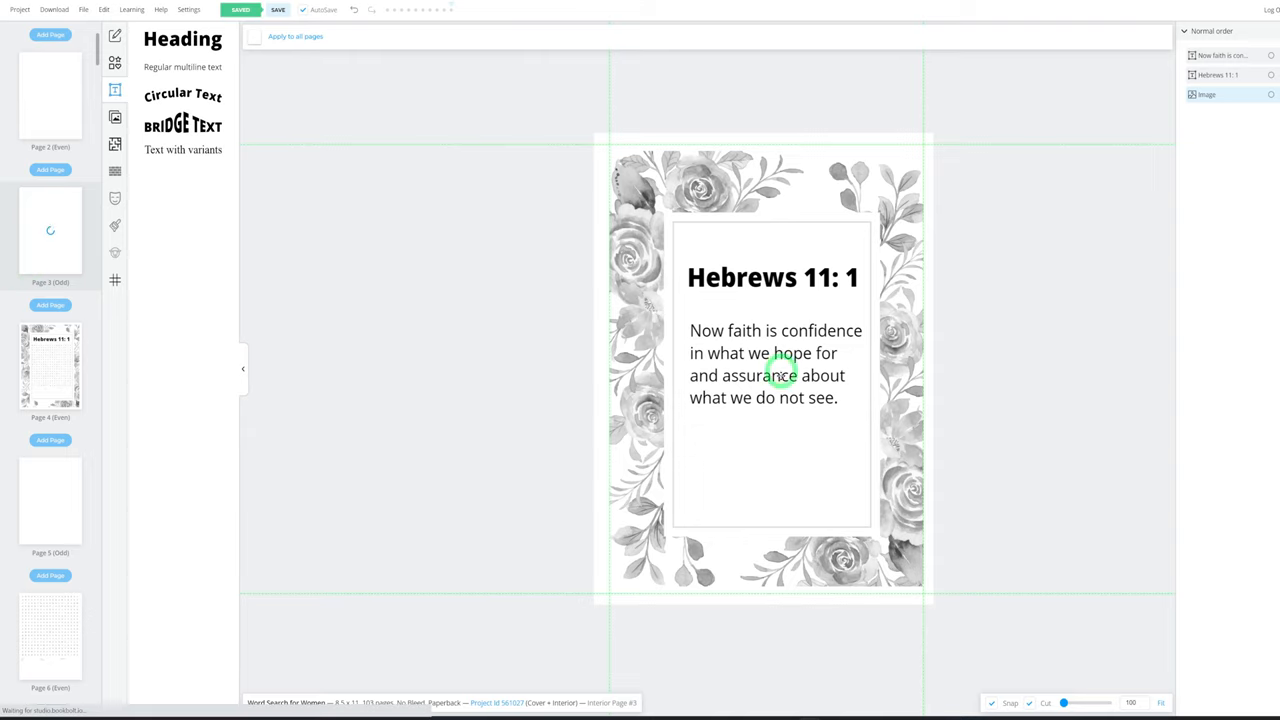
# Check pages 4 and 3, then open the Cover spread for editing
pyautogui.click(41, 371)
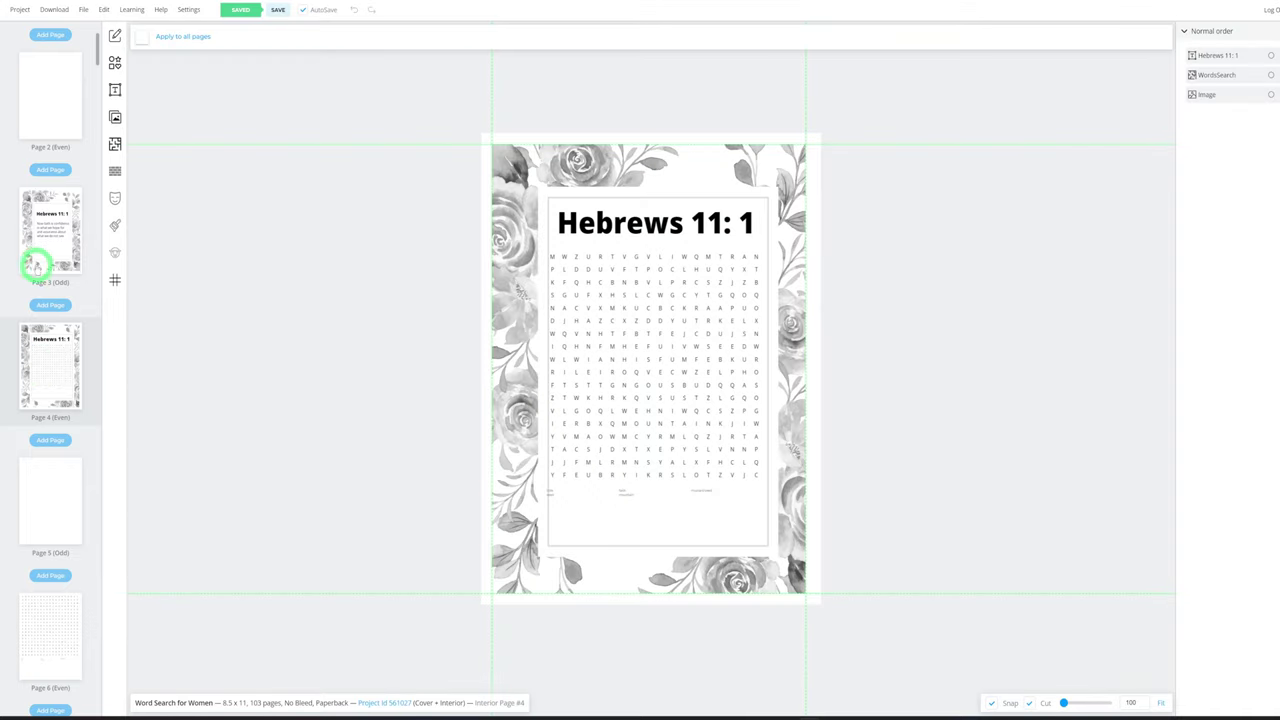
pyautogui.click(37, 264)
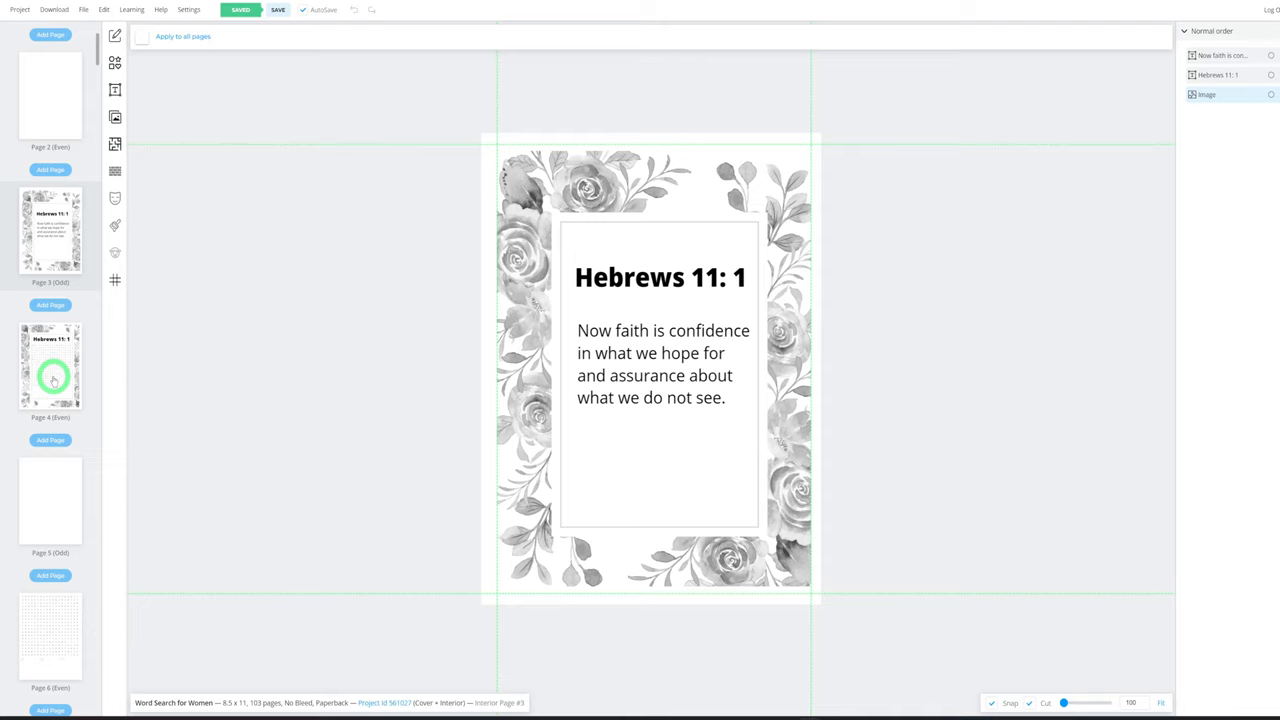
pyautogui.scroll(2, 53, 379)
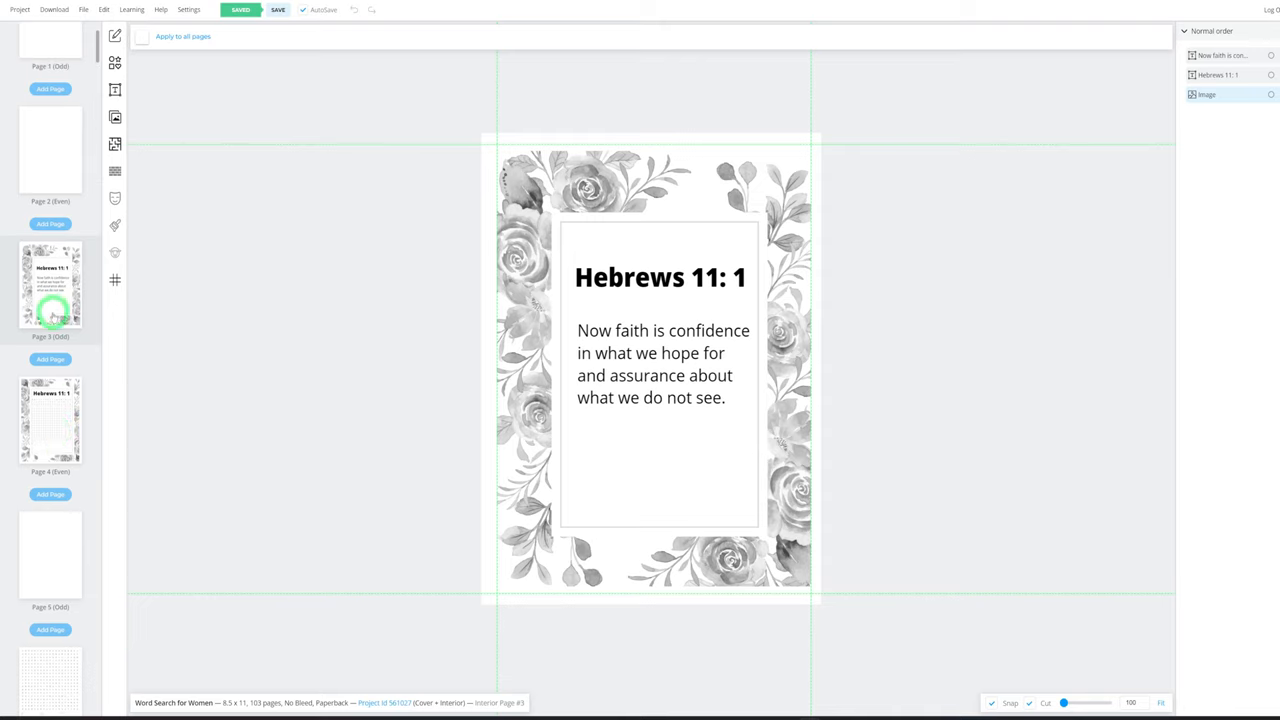
pyautogui.scroll(-2, 62, 420)
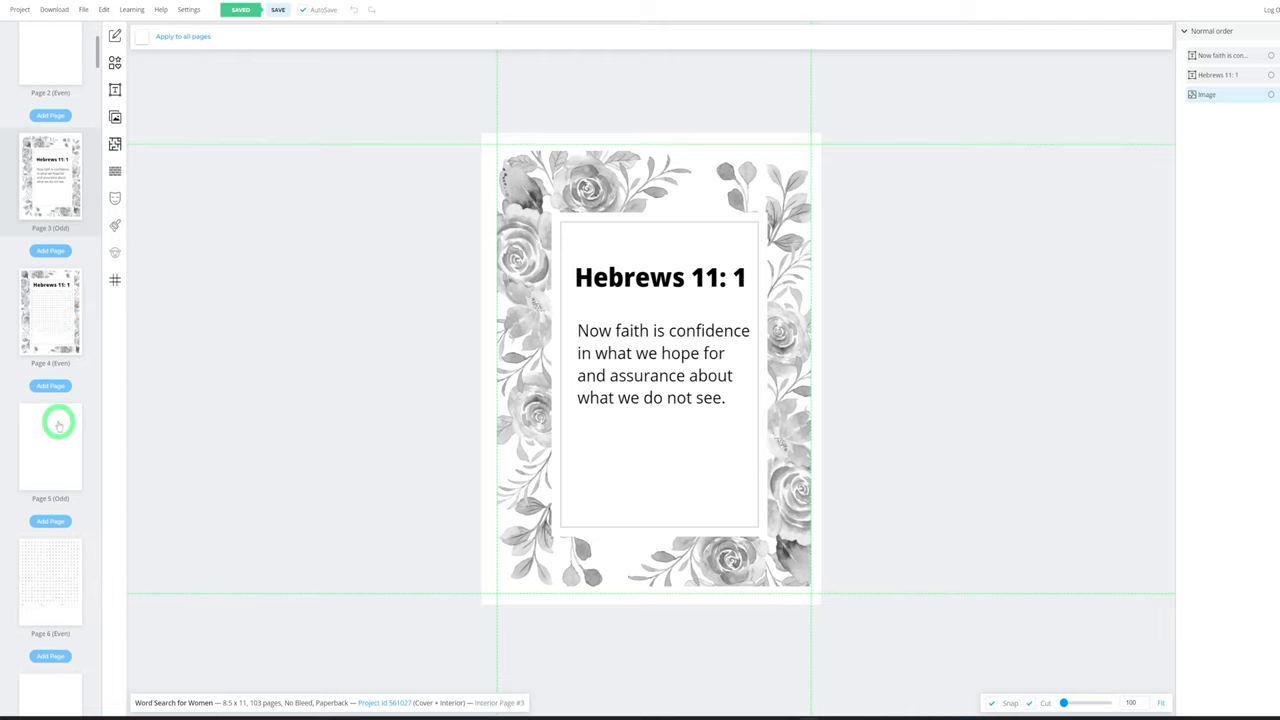
pyautogui.scroll(5, 55, 402)
pyautogui.click(69, 63)
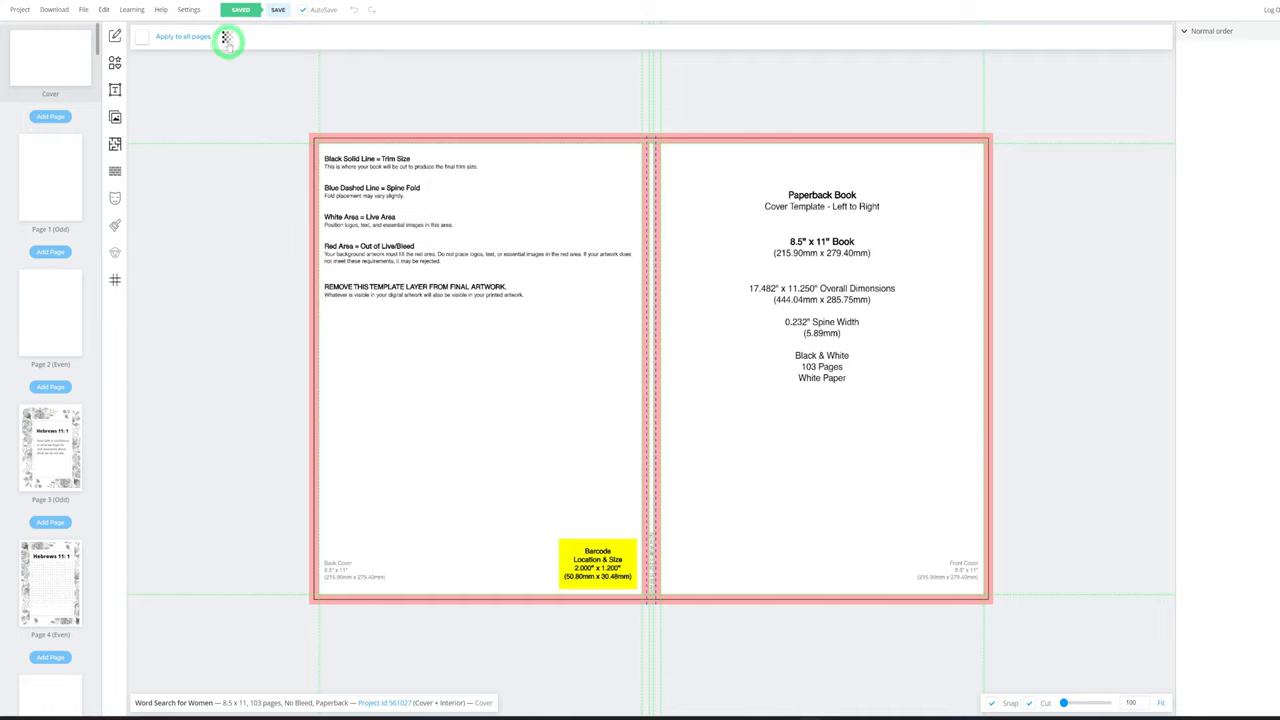
# Hide the cover guide template and insert the 24.png and 25.png peony frames from My Uploads
pyautogui.click(226, 37)
pyautogui.click(226, 112)
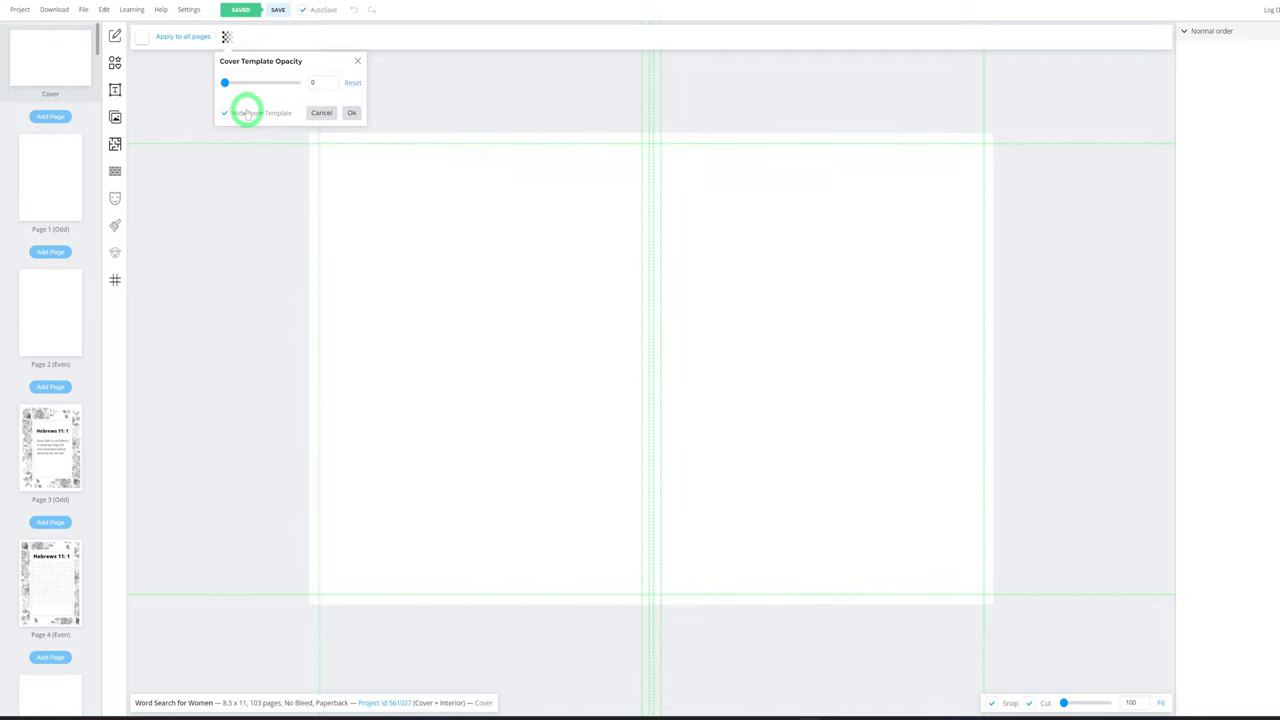
pyautogui.click(115, 117)
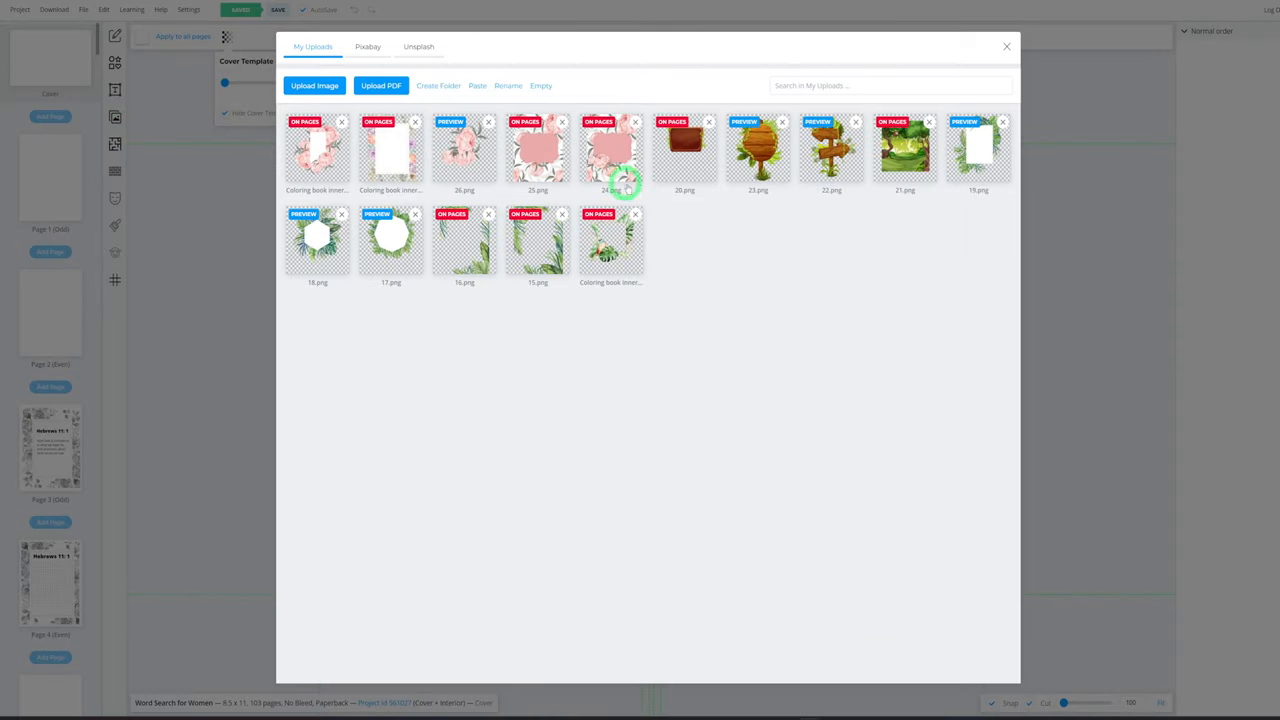
pyautogui.click(606, 155)
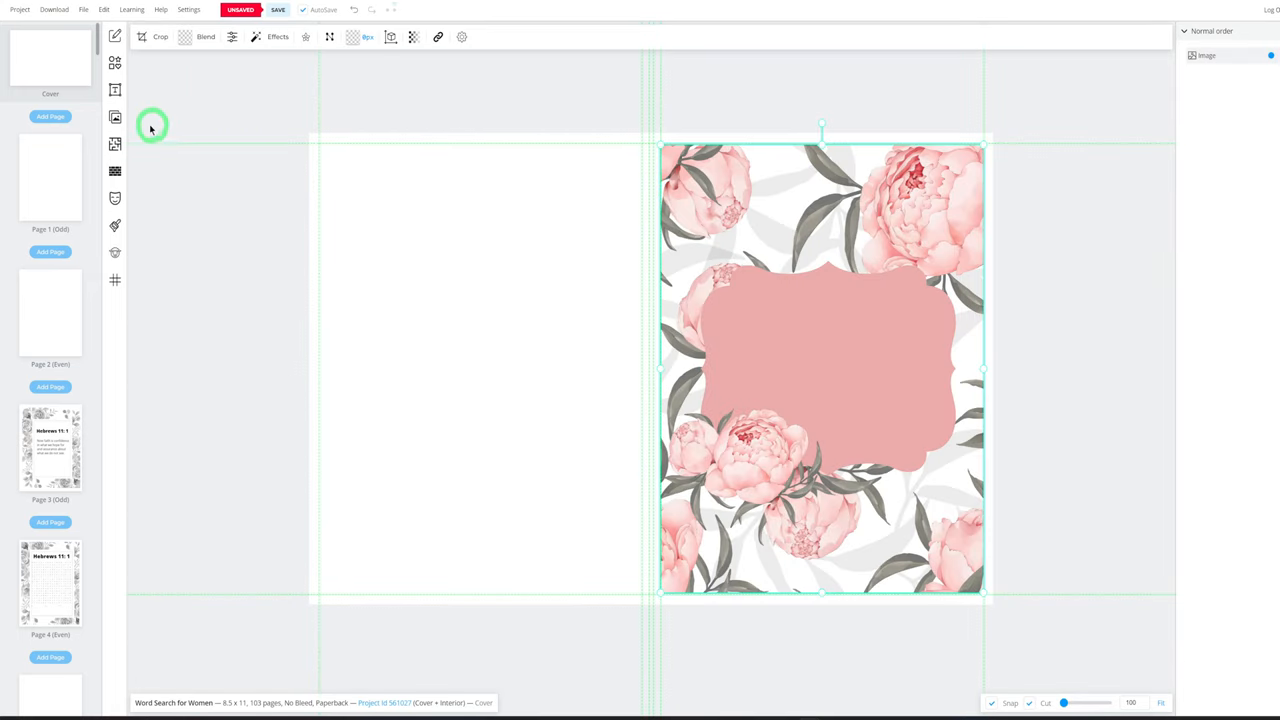
pyautogui.click(115, 118)
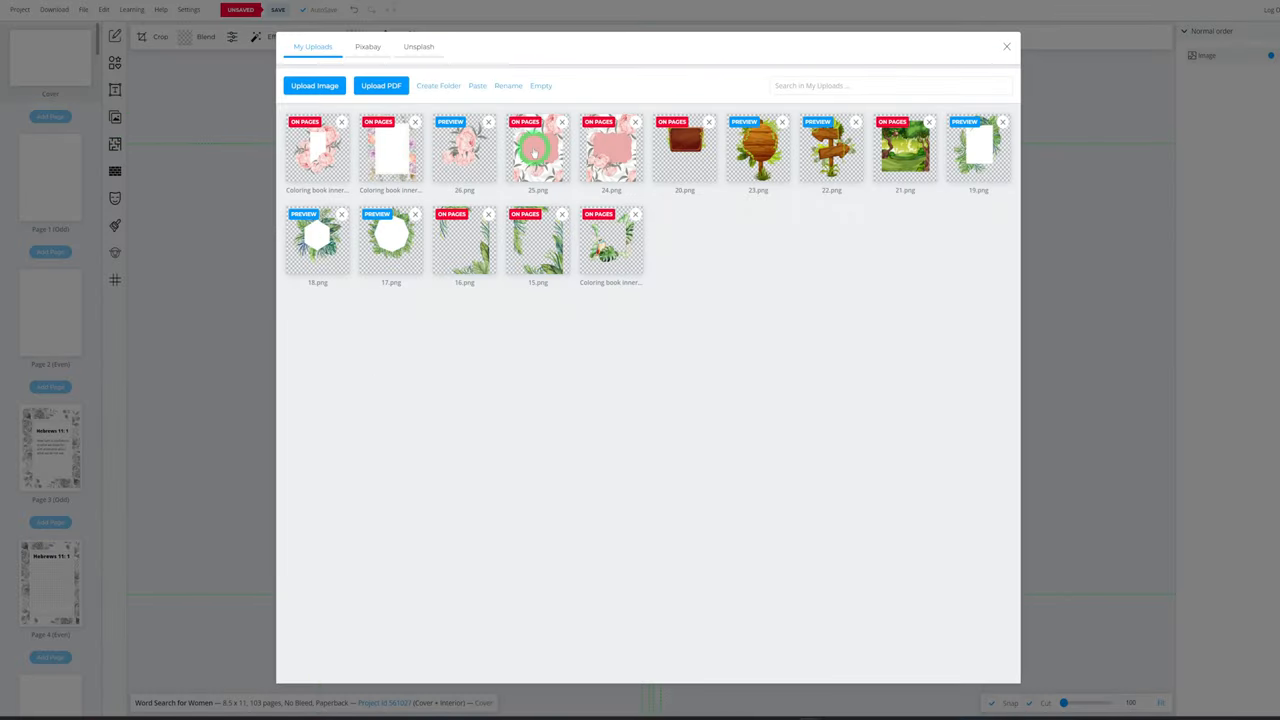
pyautogui.click(537, 150)
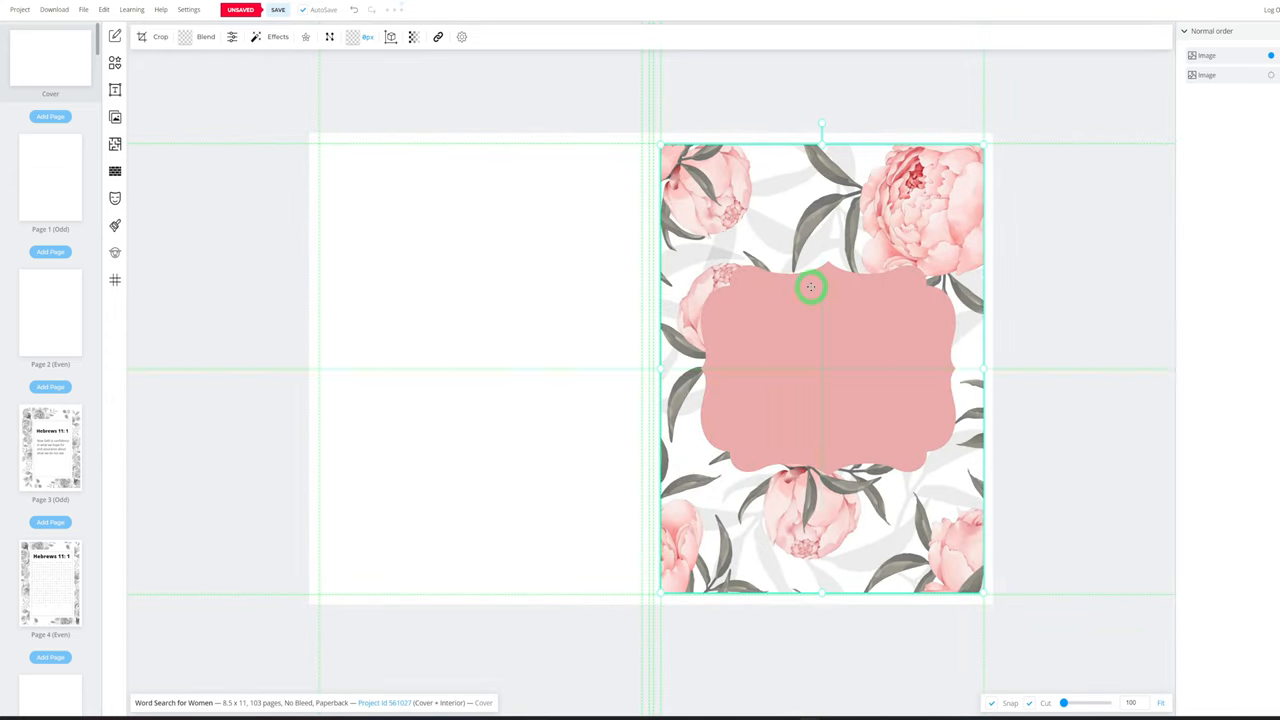
# Move one peony frame to the back cover and fit both images to their pages
pyautogui.moveTo(755, 290); pyautogui.dragTo(461, 275)
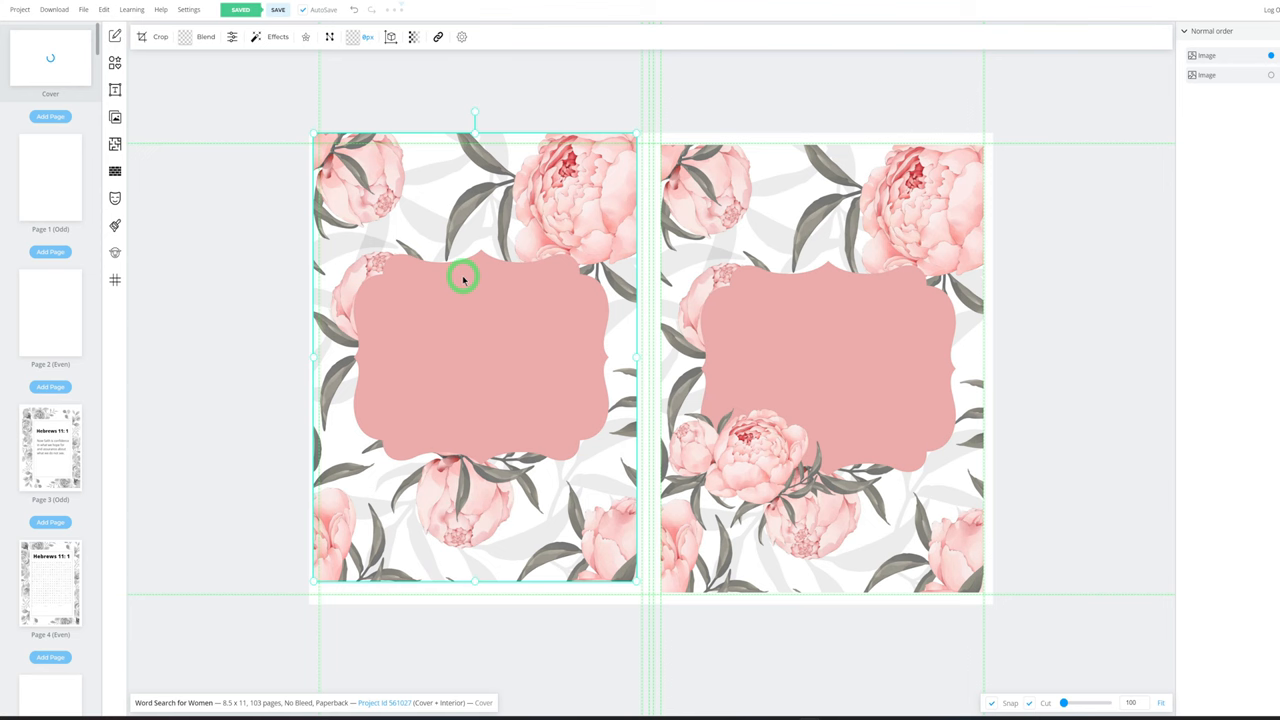
pyautogui.doubleClick(461, 275)
pyautogui.doubleClick(863, 591)
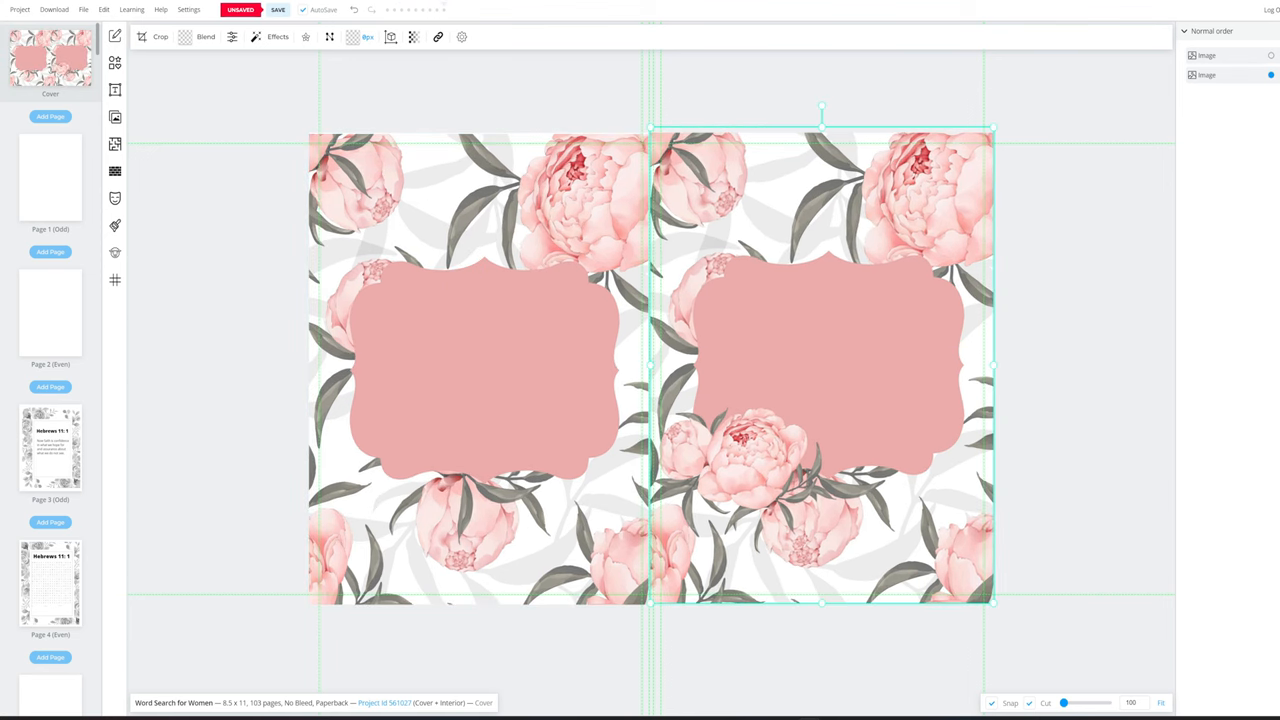
pyautogui.click(1045, 277)
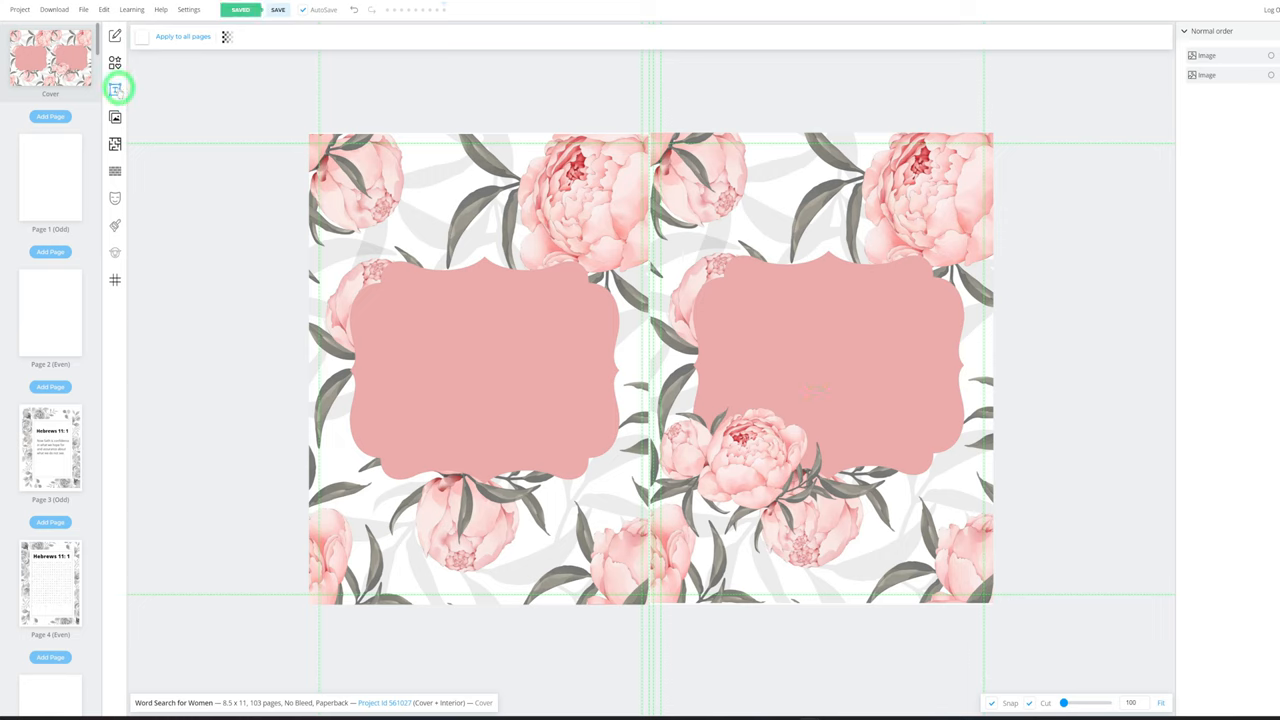
# Add a heading element and position the title and For Women subtitle on the front cover frame
pyautogui.click(115, 90)
pyautogui.click(182, 38)
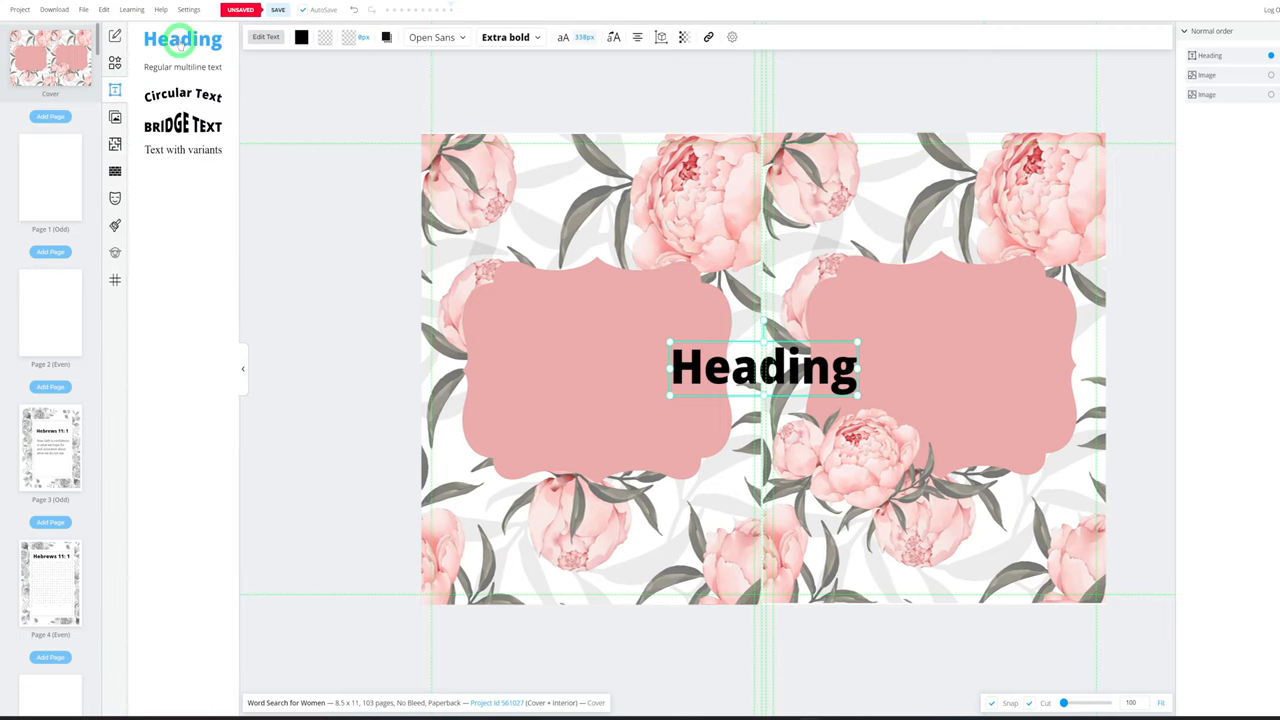
pyautogui.moveTo(771, 370); pyautogui.dragTo(953, 318)
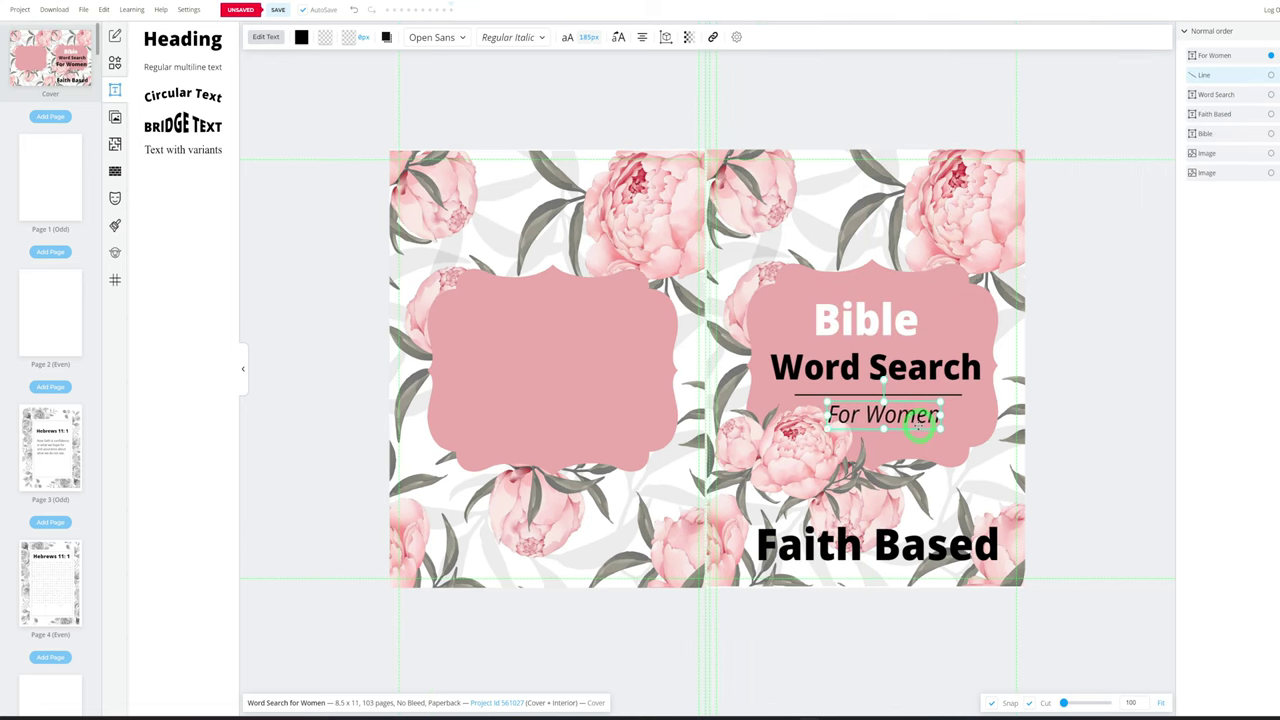
pyautogui.moveTo(918, 425); pyautogui.dragTo(912, 430)
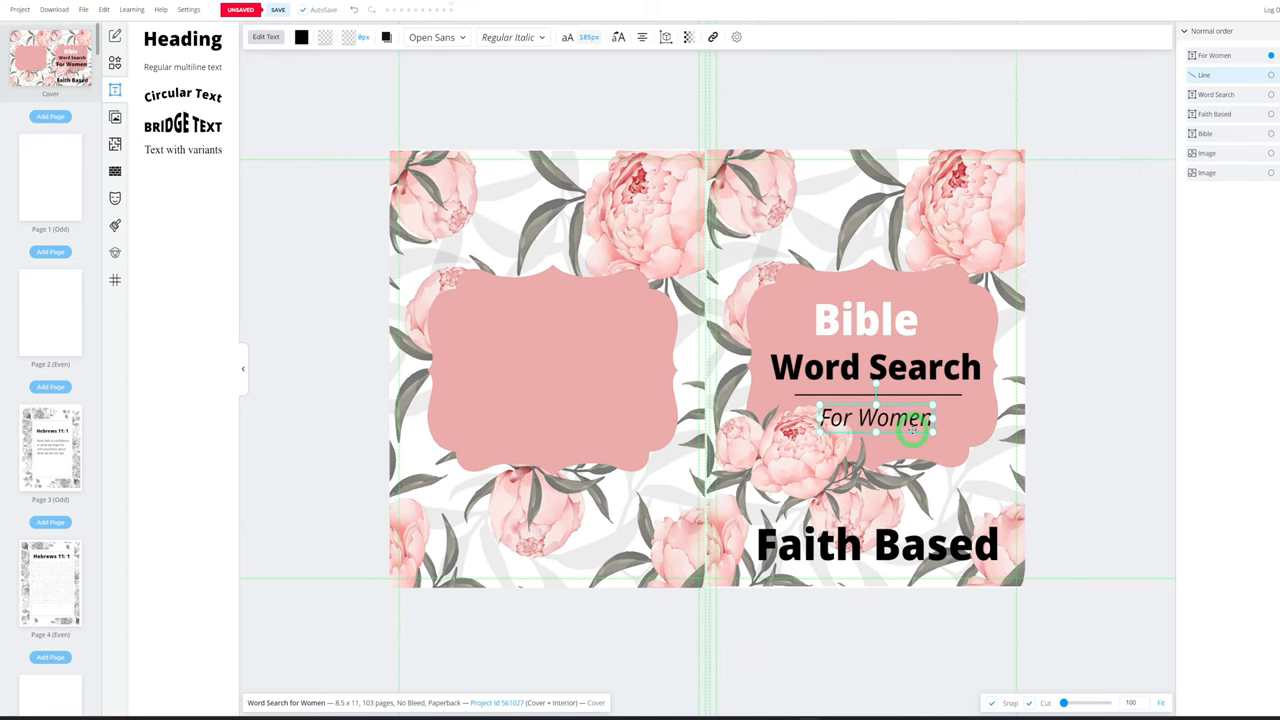
pyautogui.click(1070, 377)
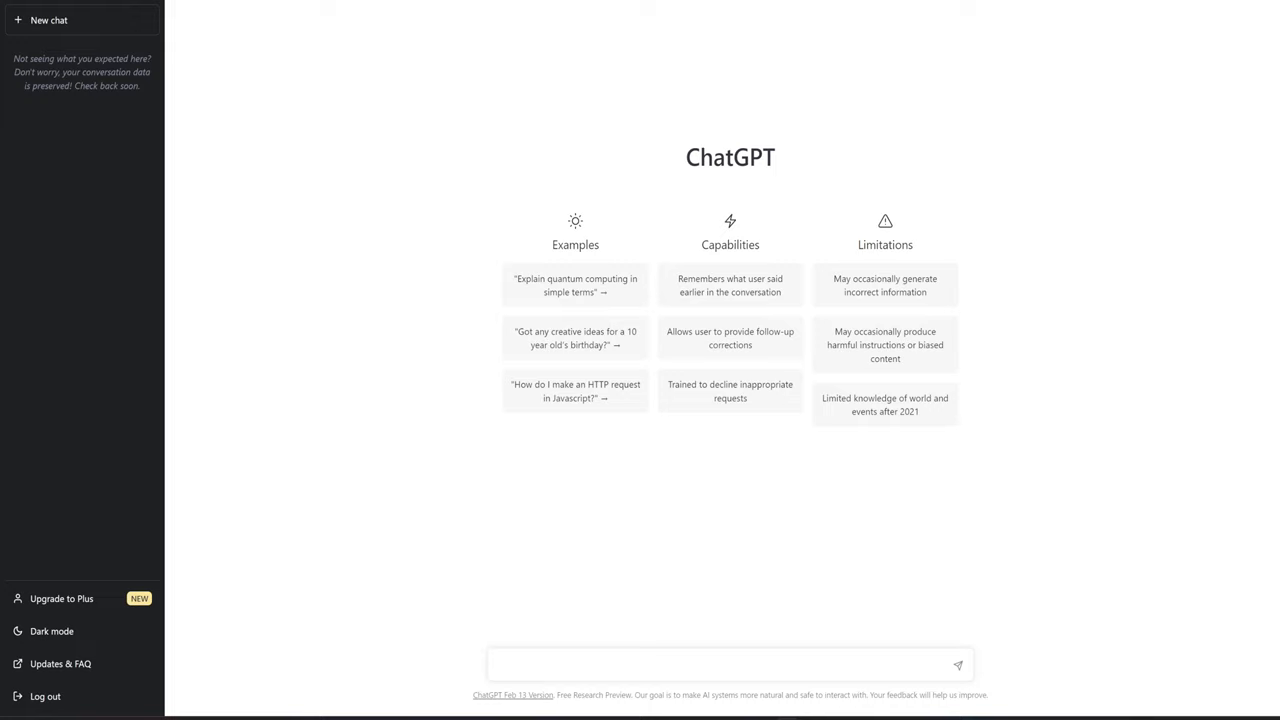
# Send ChatGPT the pasted prompt asking for a table of ebook niches and topics
pyautogui.click(567, 668)
pyautogui.write('possibly give me niches and topics for an ebook. Put it in a table format with niches in first column and topics in the second colum')
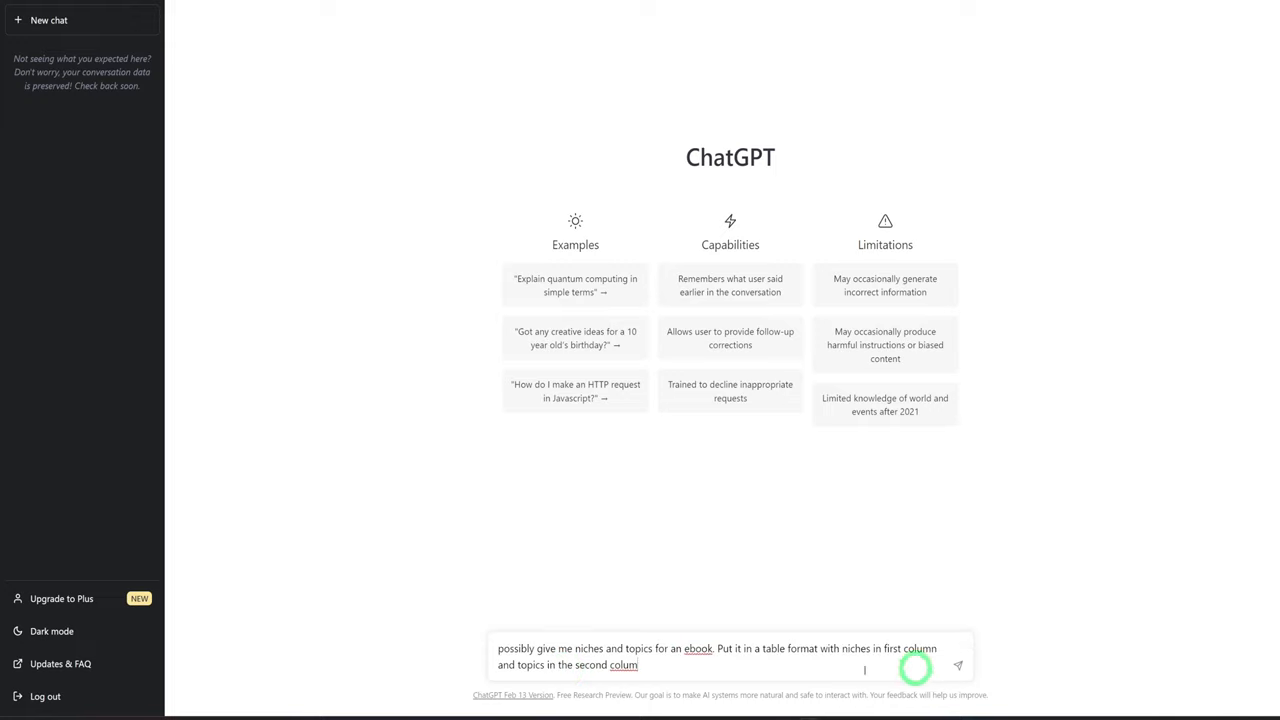
pyautogui.write('n')
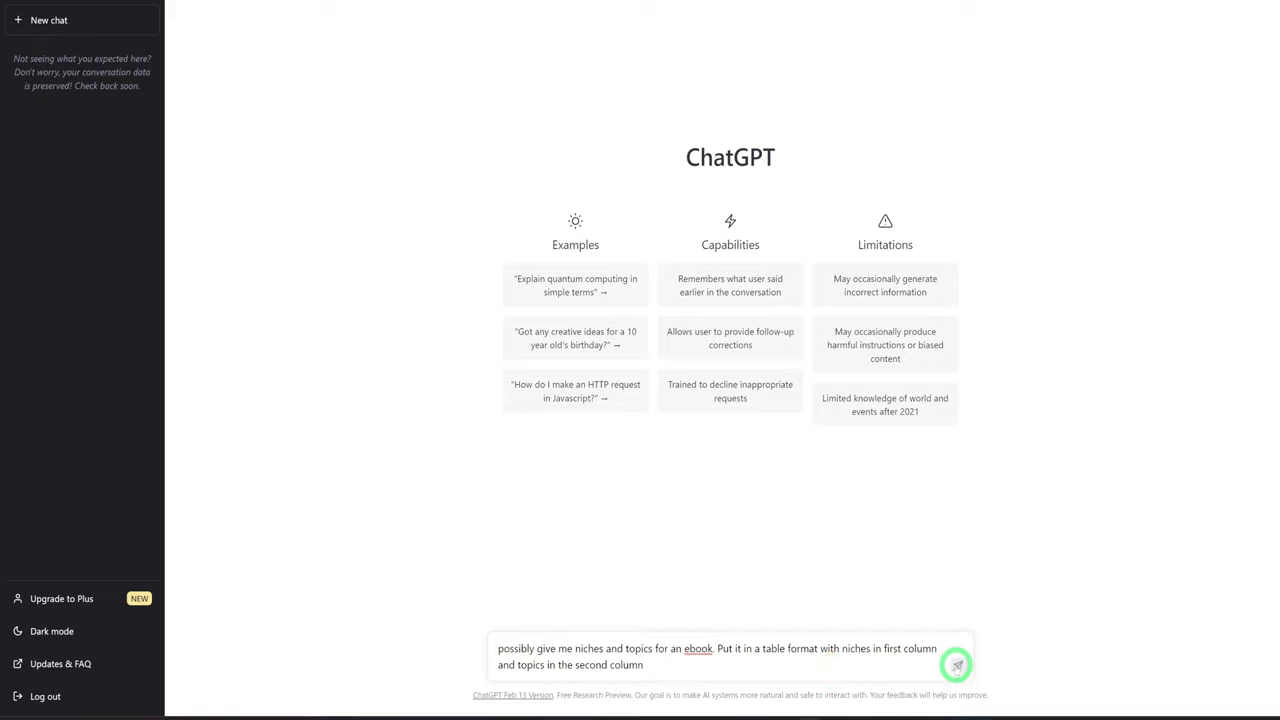
pyautogui.click(957, 665)
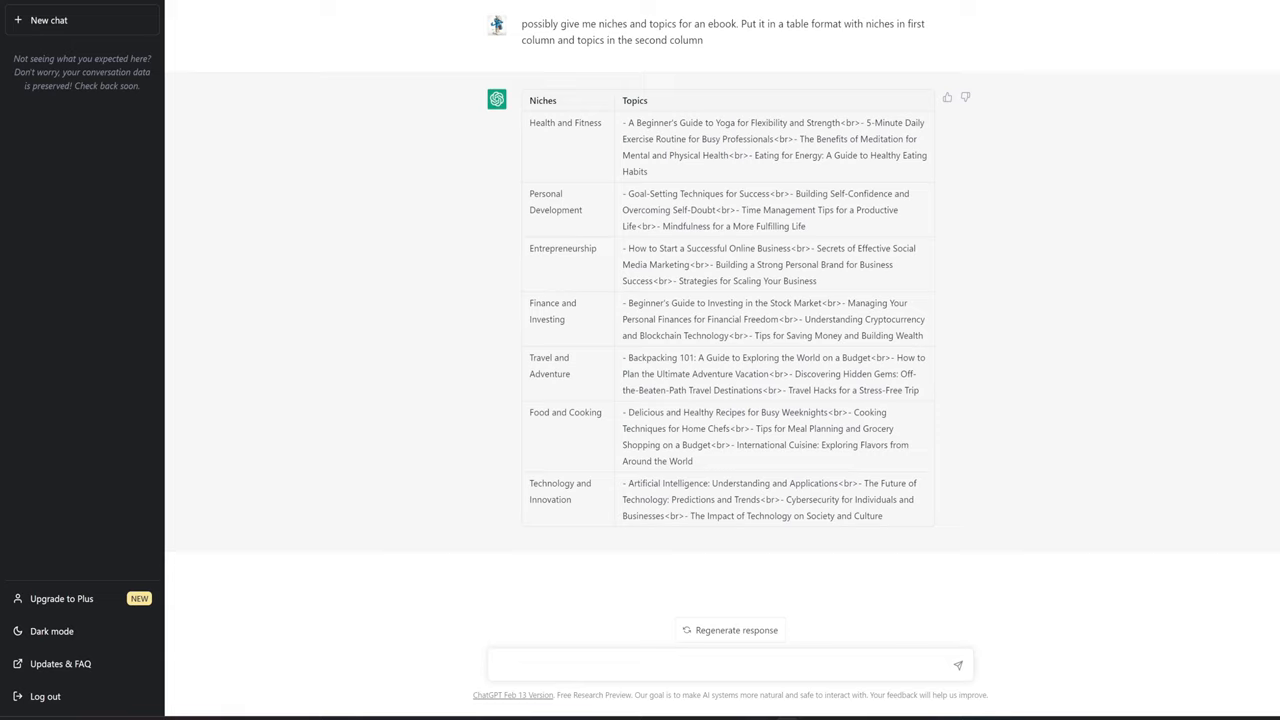
# Ask for cooking and recipe topics, then for an expansion of topic number 5
pyautogui.click(538, 657)
pyautogui.write('Give me topics for cooking and recipe')
pyautogui.press('Return')
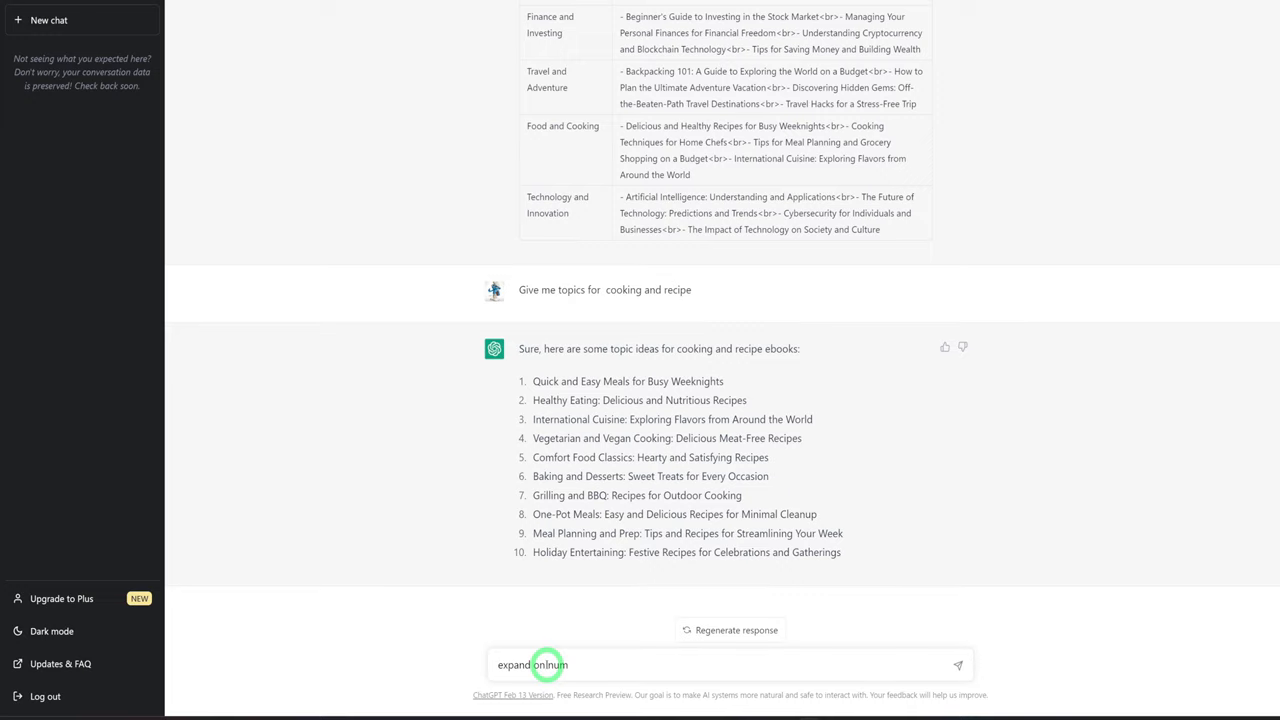
pyautogui.press('Return')
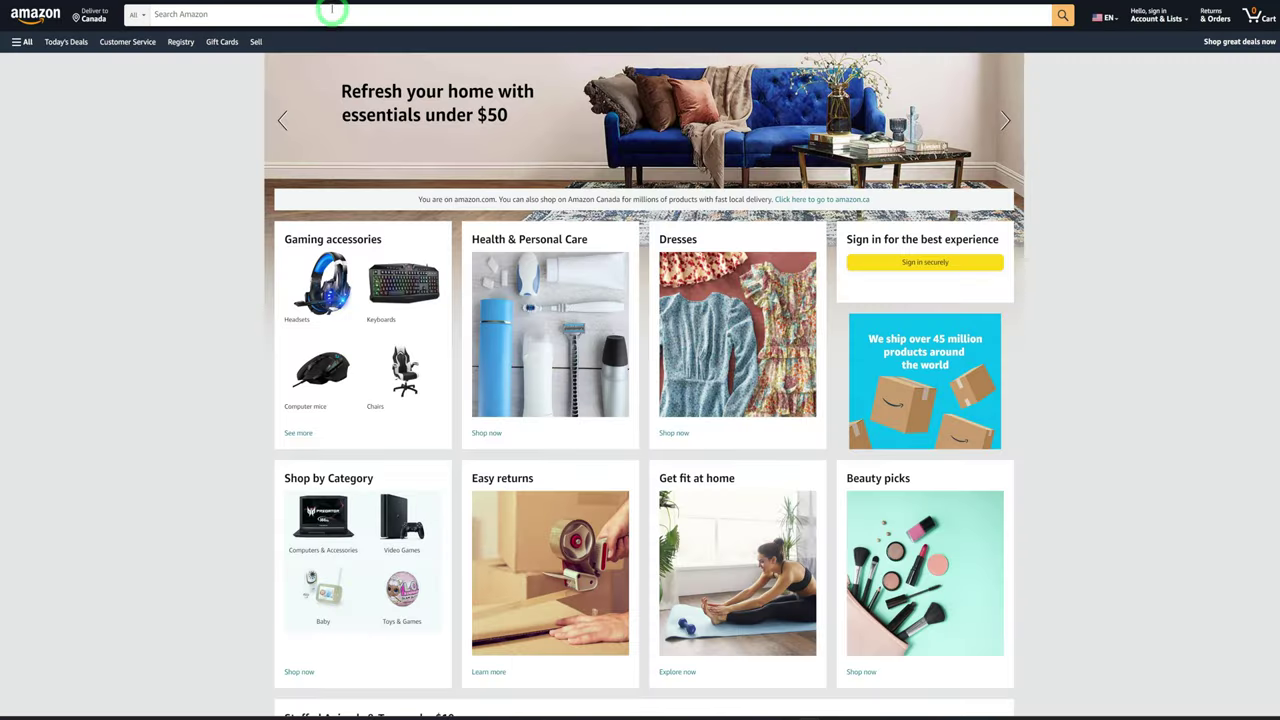
pyautogui.click(332, 13)
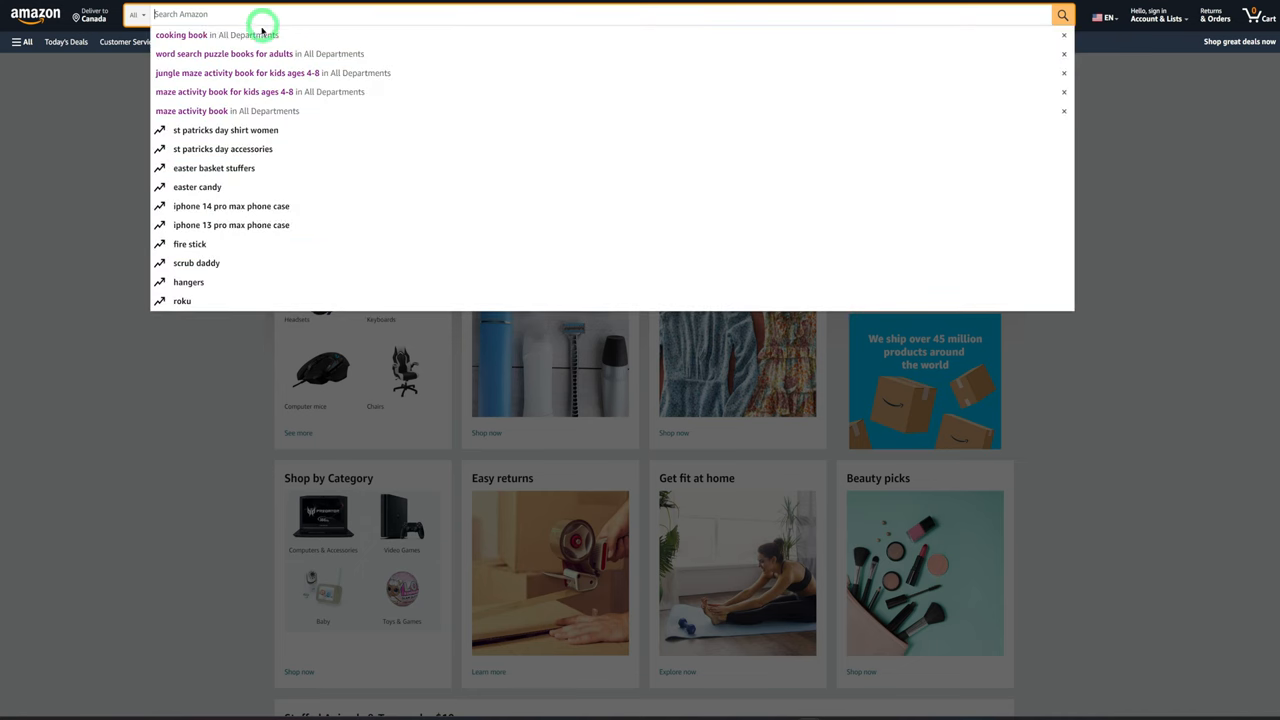
pyautogui.click(258, 34)
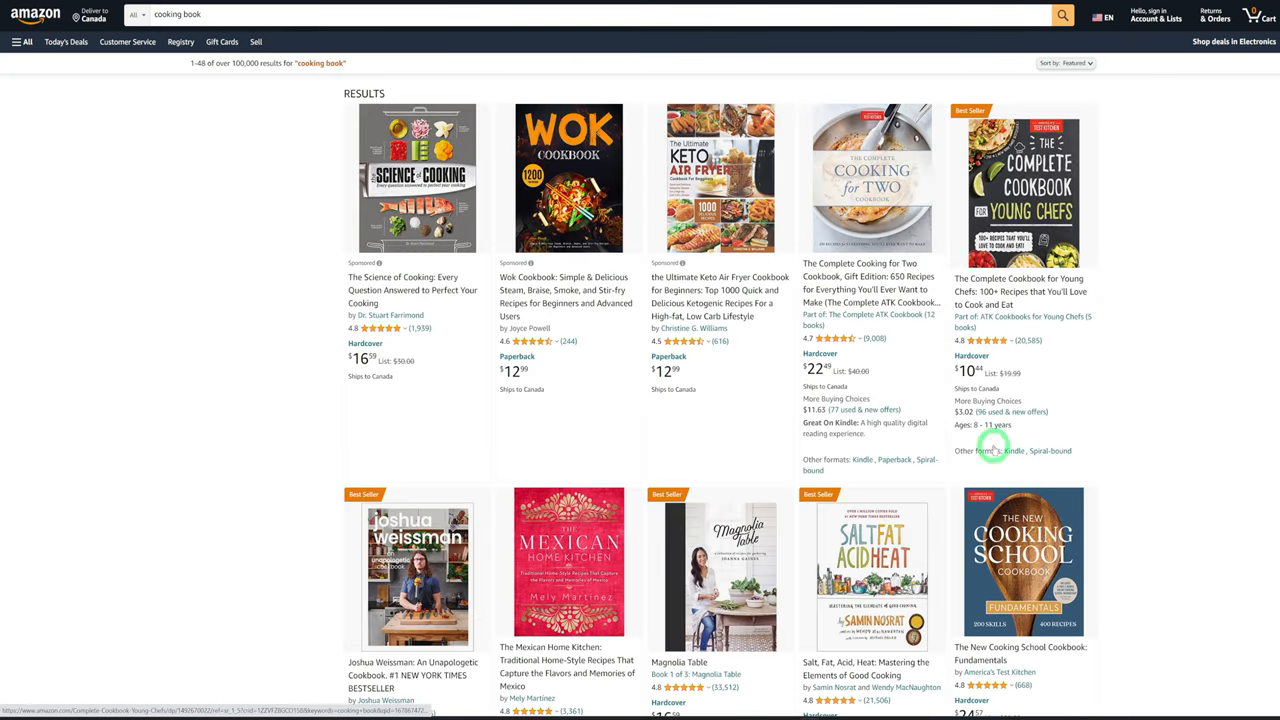
pyautogui.scroll(-3, 1010, 430)
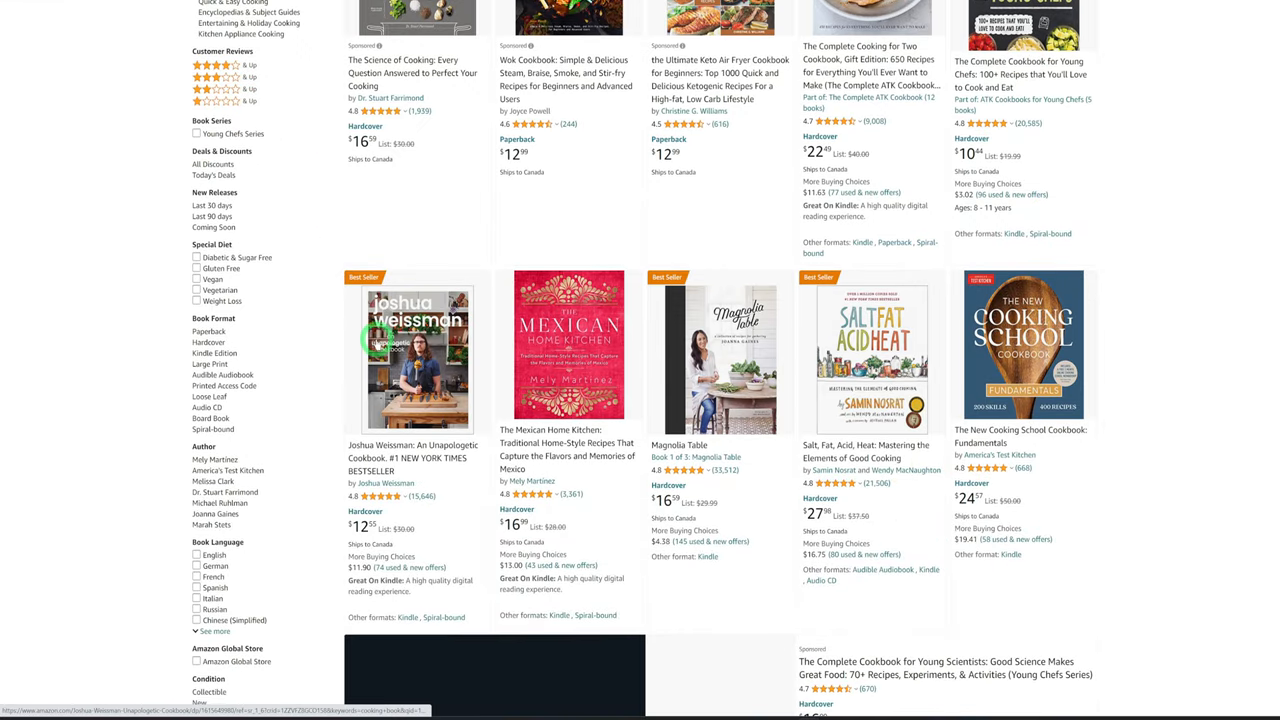
pyautogui.scroll(-3, 768, 434)
pyautogui.scroll(-1, 778, 435)
pyautogui.scroll(-3, 778, 435)
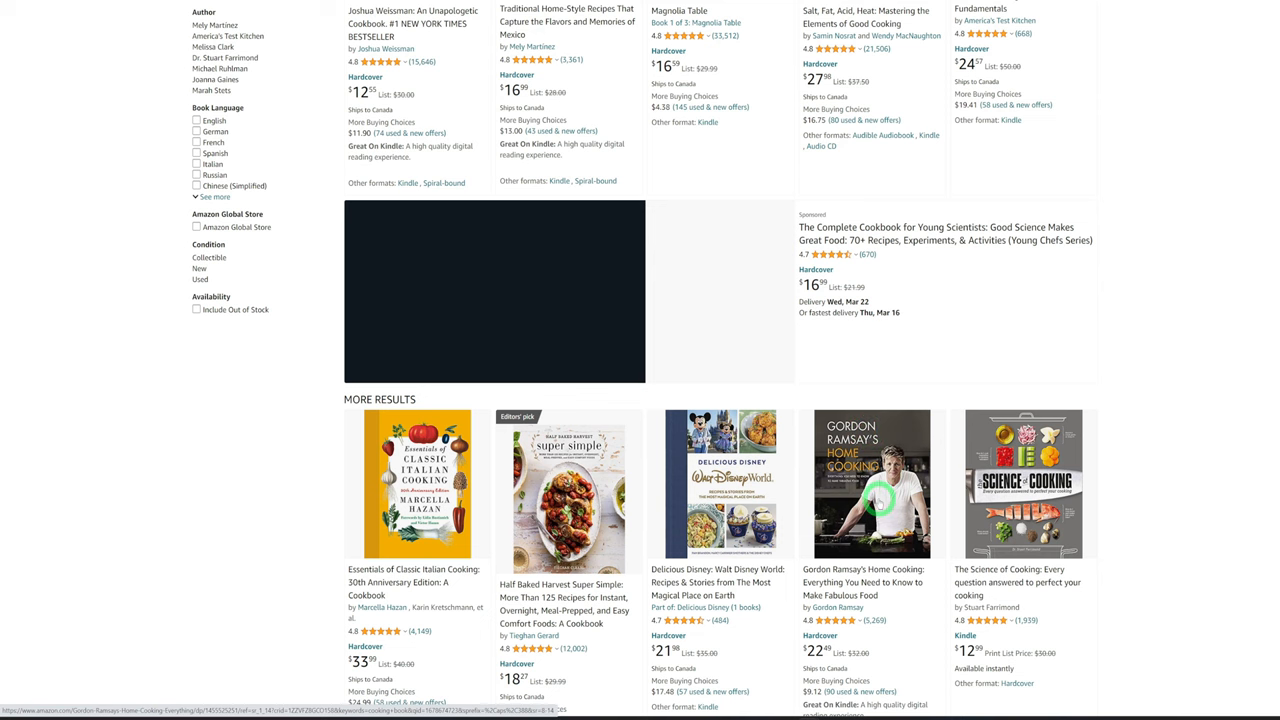
pyautogui.scroll(-3, 878, 505)
pyautogui.scroll(-1, 878, 505)
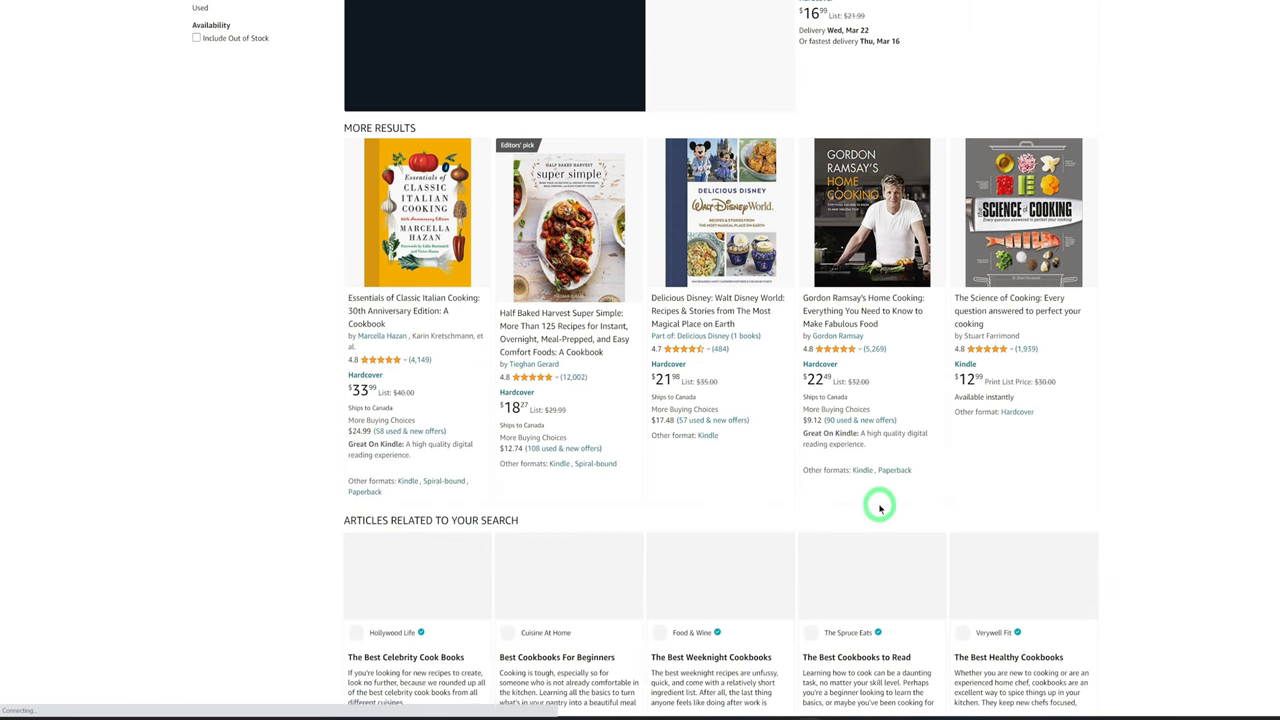
pyautogui.scroll(-3, 880, 507)
pyautogui.scroll(-3, 880, 507)
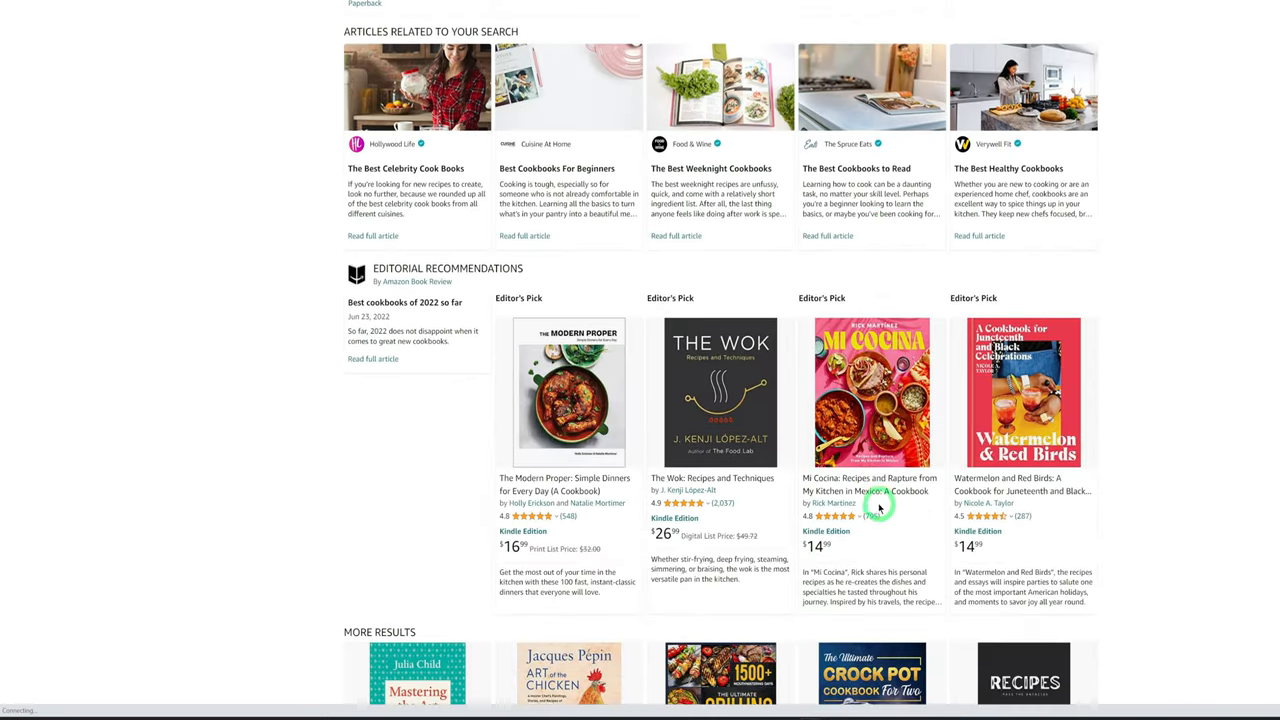
pyautogui.scroll(-2, 880, 507)
pyautogui.scroll(-3, 880, 507)
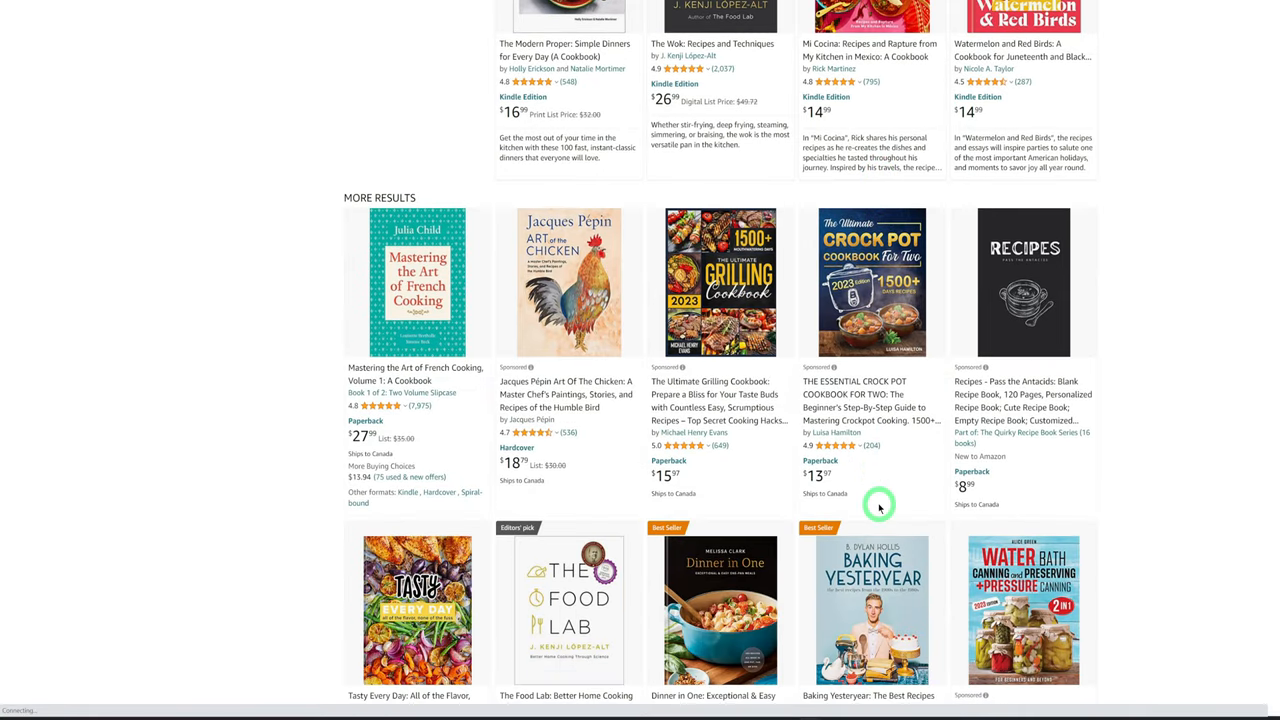
pyautogui.scroll(-2, 880, 507)
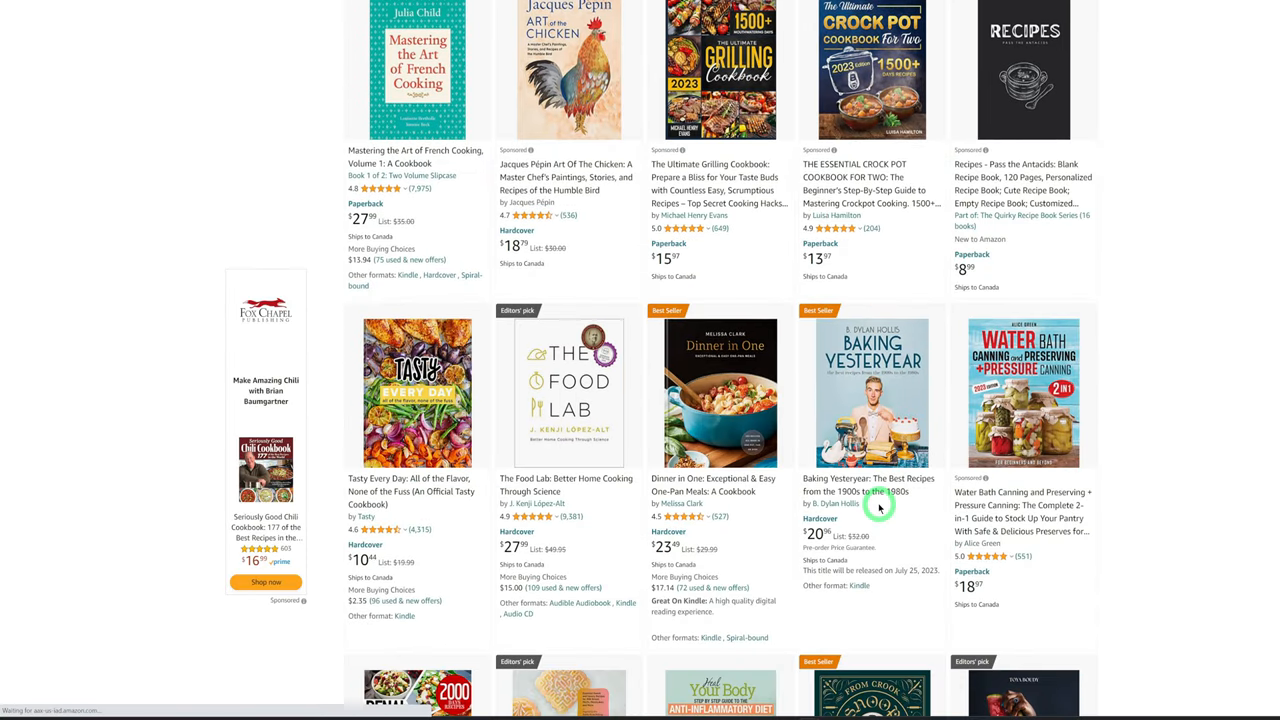
pyautogui.scroll(-3, 880, 507)
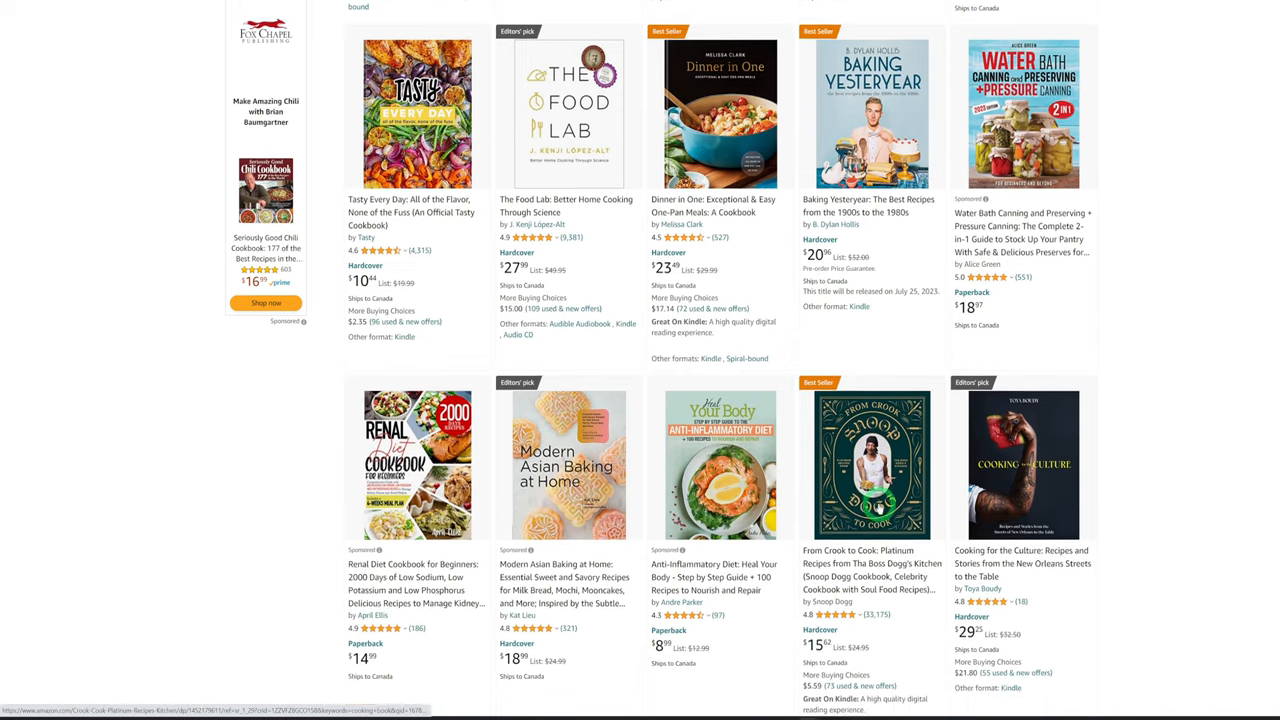
pyautogui.scroll(-1, 880, 507)
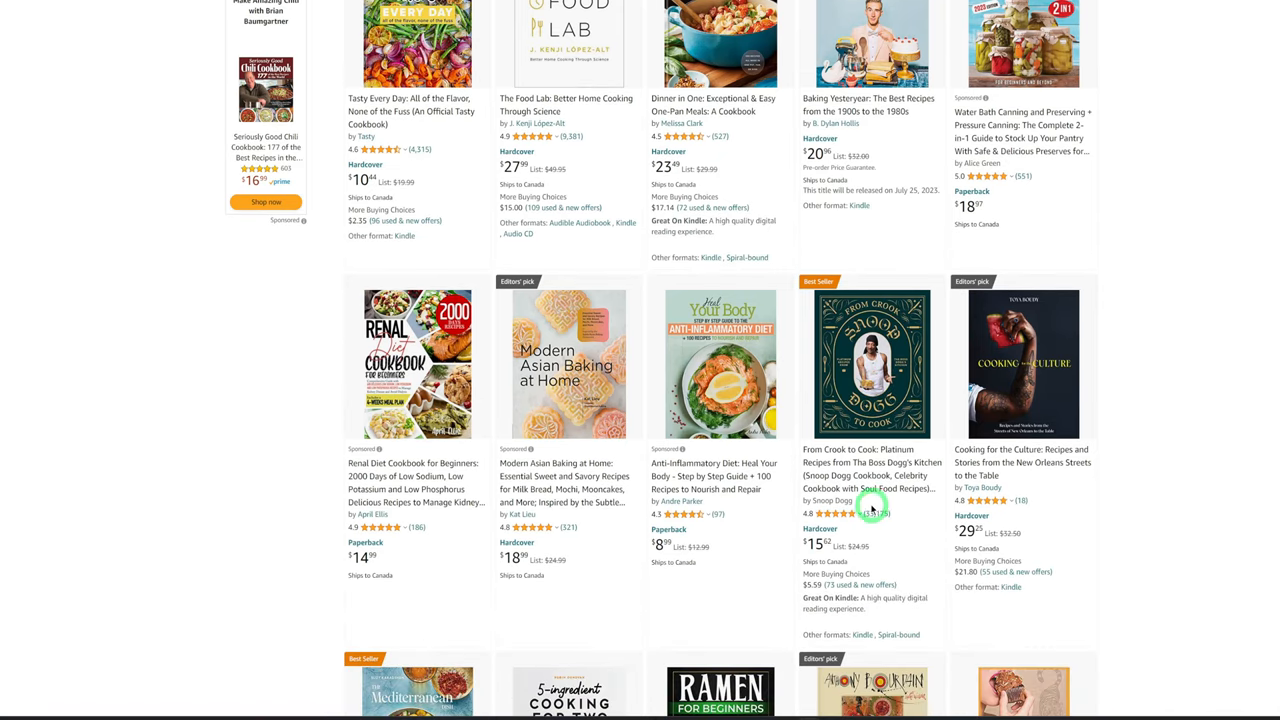
pyautogui.scroll(3, 872, 510)
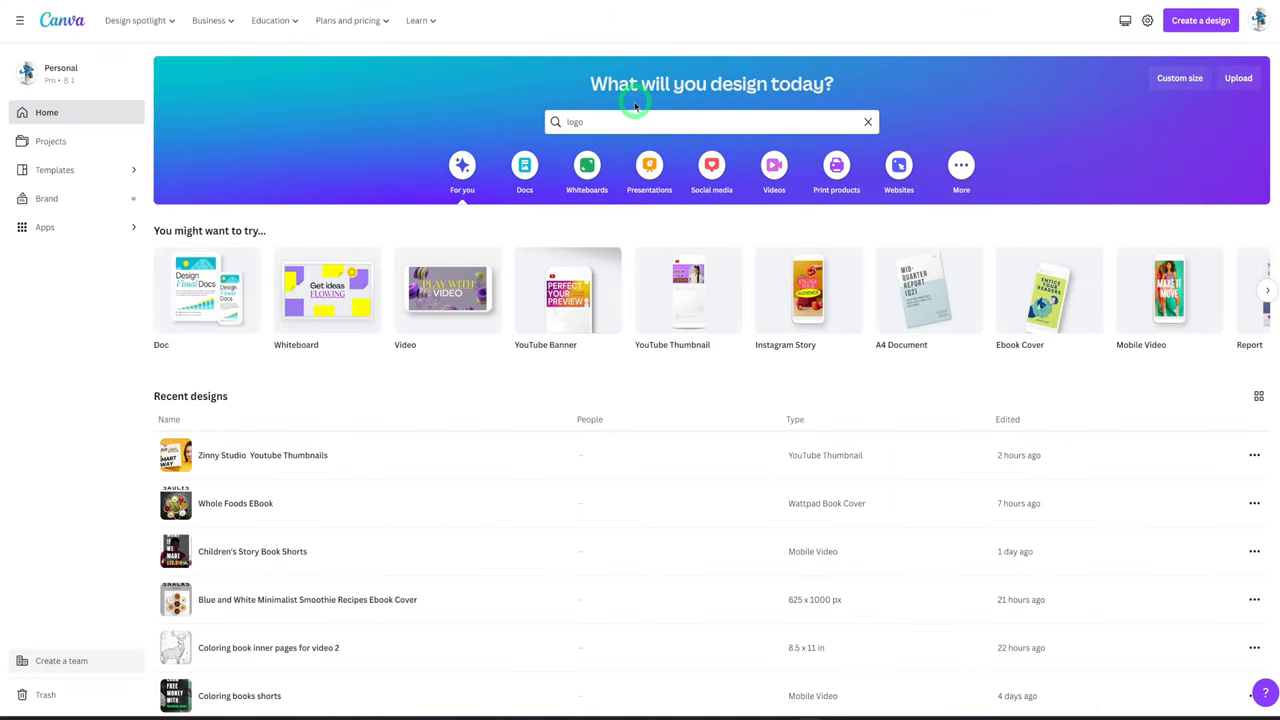
# Search Canva for 'ebook' templates and preview the Whole Foods EBook 'Snacks' template
pyautogui.click(867, 121)
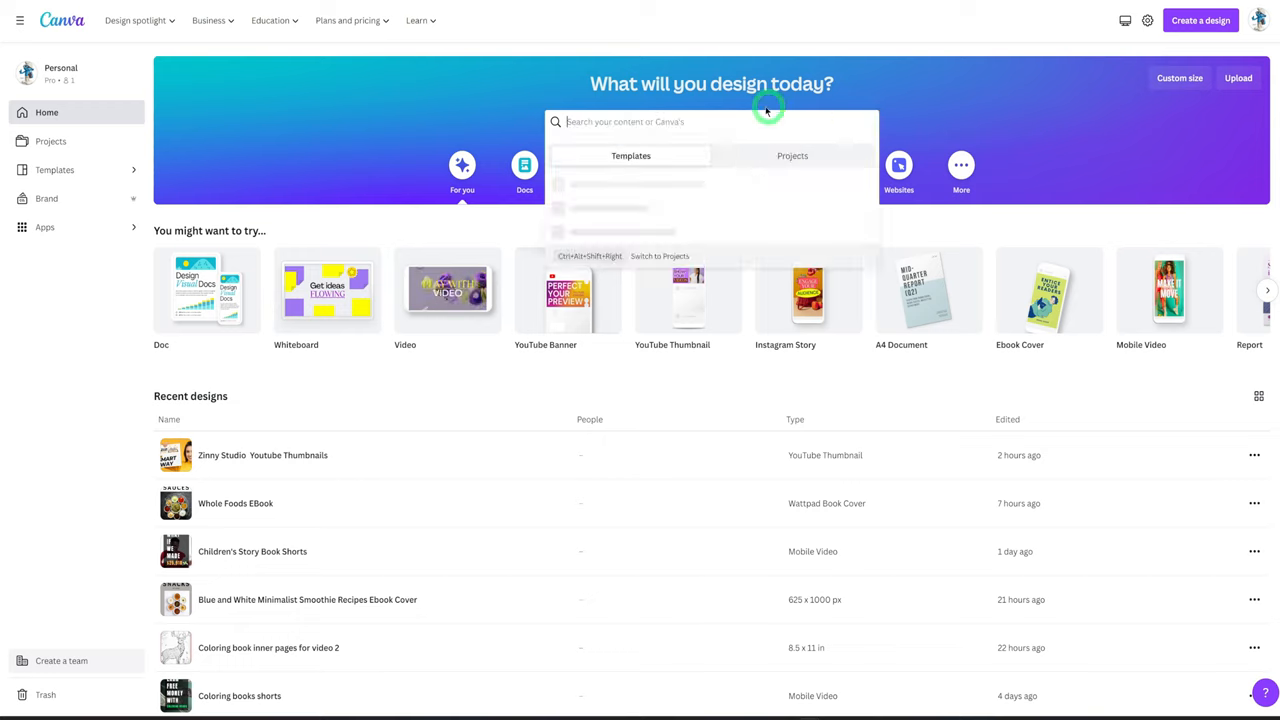
pyautogui.write('eb')
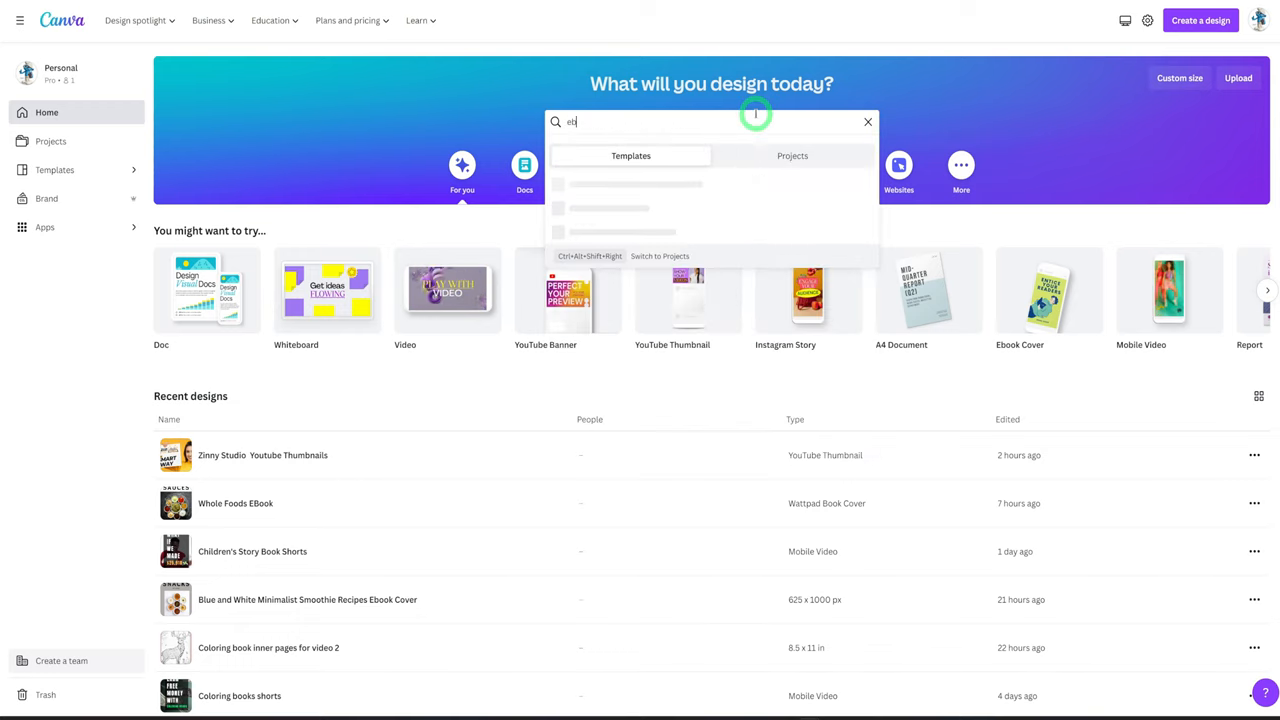
pyautogui.write('ook')
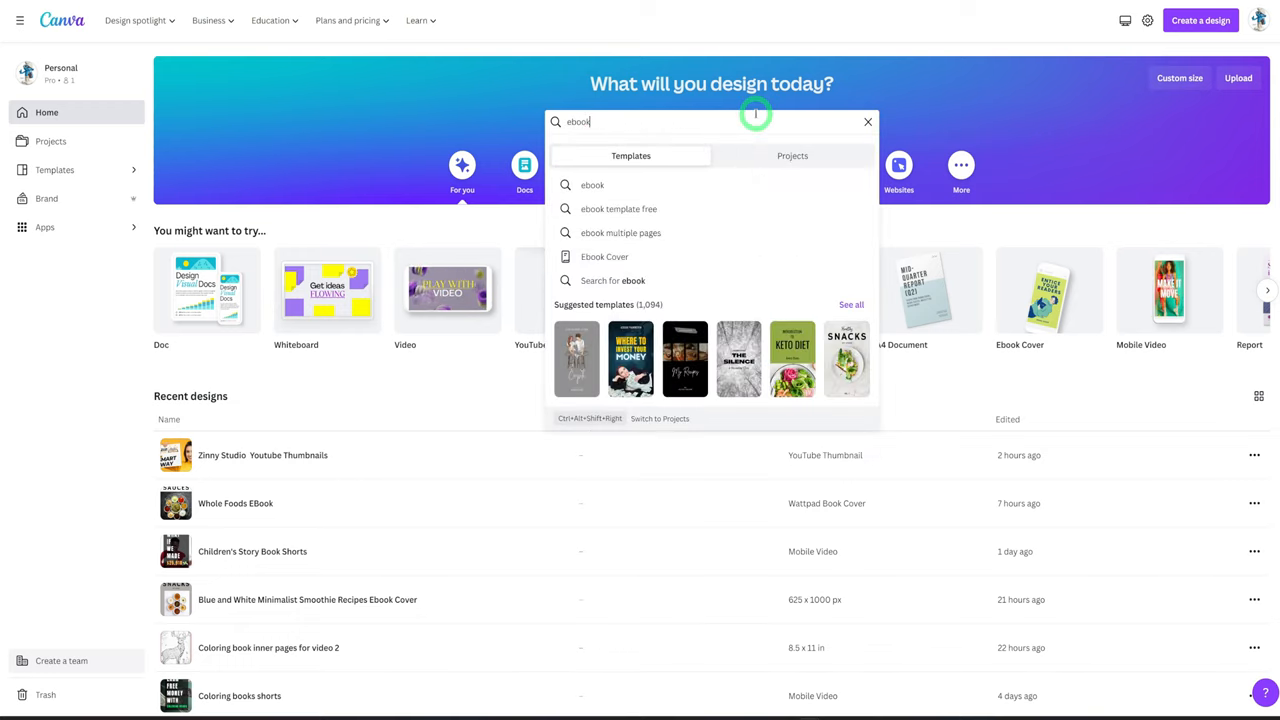
pyautogui.press('Return')
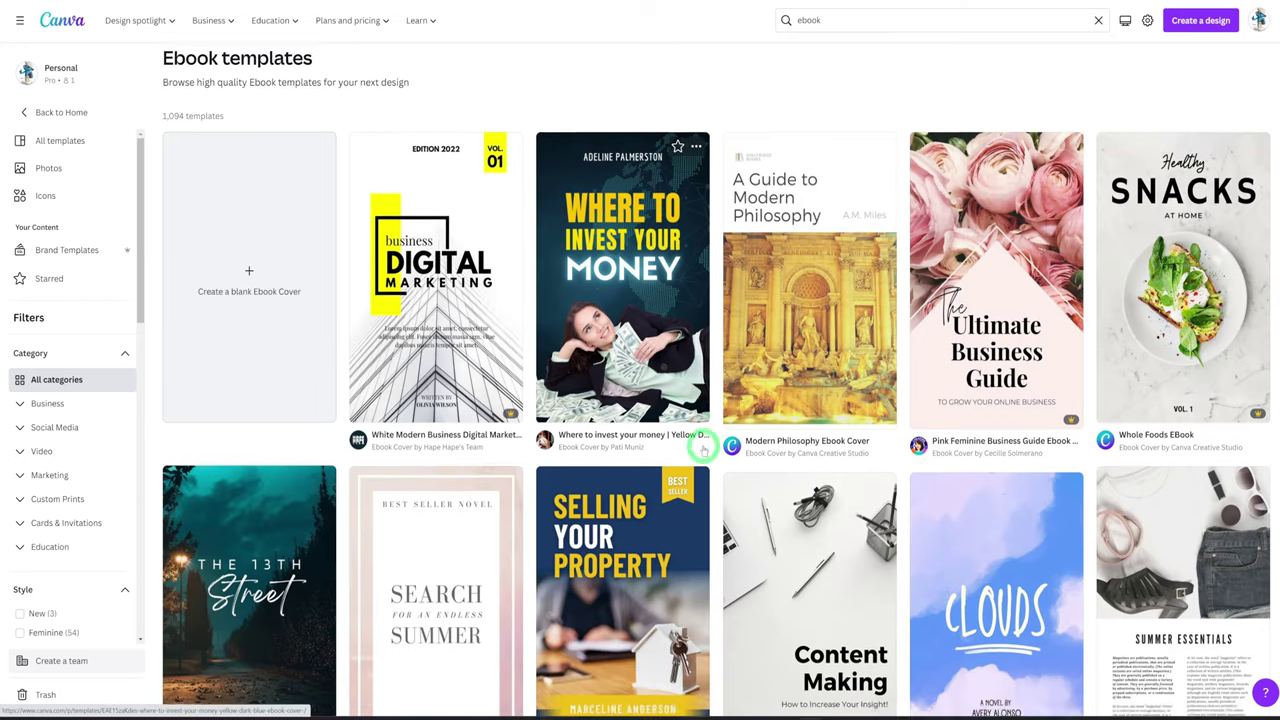
pyautogui.scroll(-2, 700, 447)
pyautogui.scroll(2, 720, 427)
pyautogui.moveTo(1160, 290)
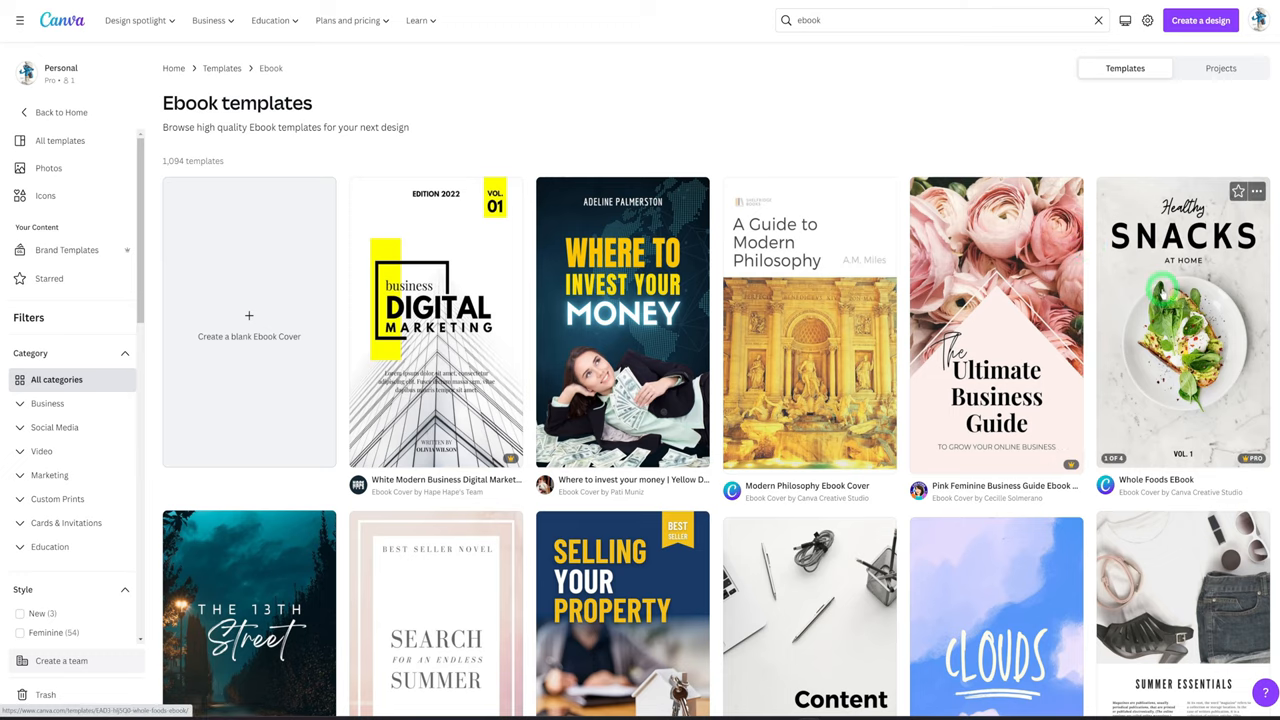
pyautogui.click(1160, 290)
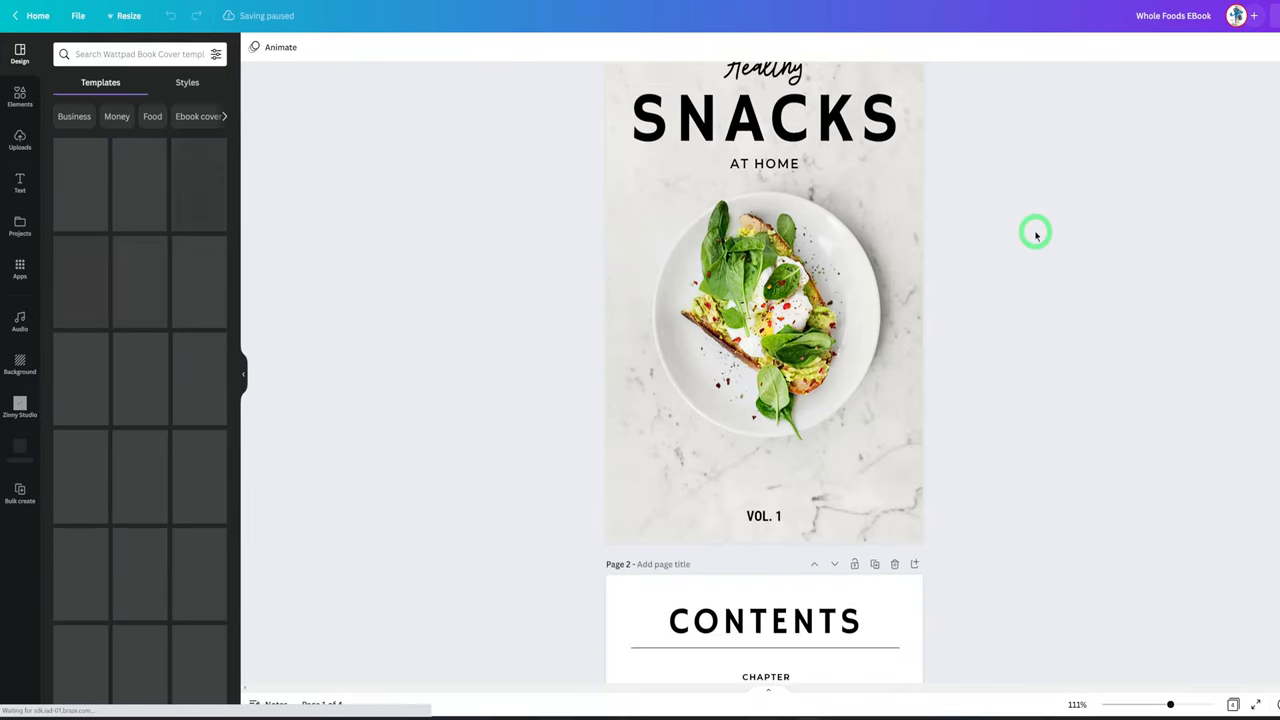
pyautogui.scroll(-3, 1036, 233)
pyautogui.scroll(-2, 1036, 233)
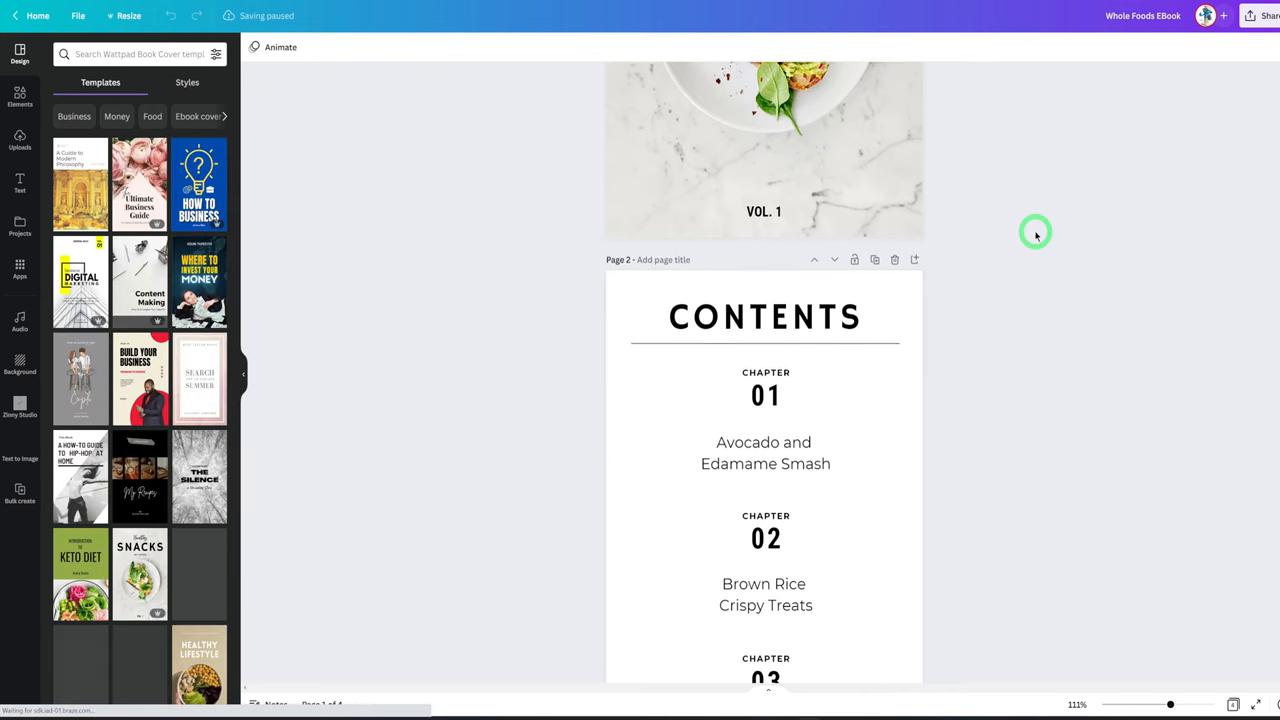
pyautogui.scroll(-3, 1036, 250)
pyautogui.scroll(-3, 1036, 250)
pyautogui.scroll(-1, 1036, 250)
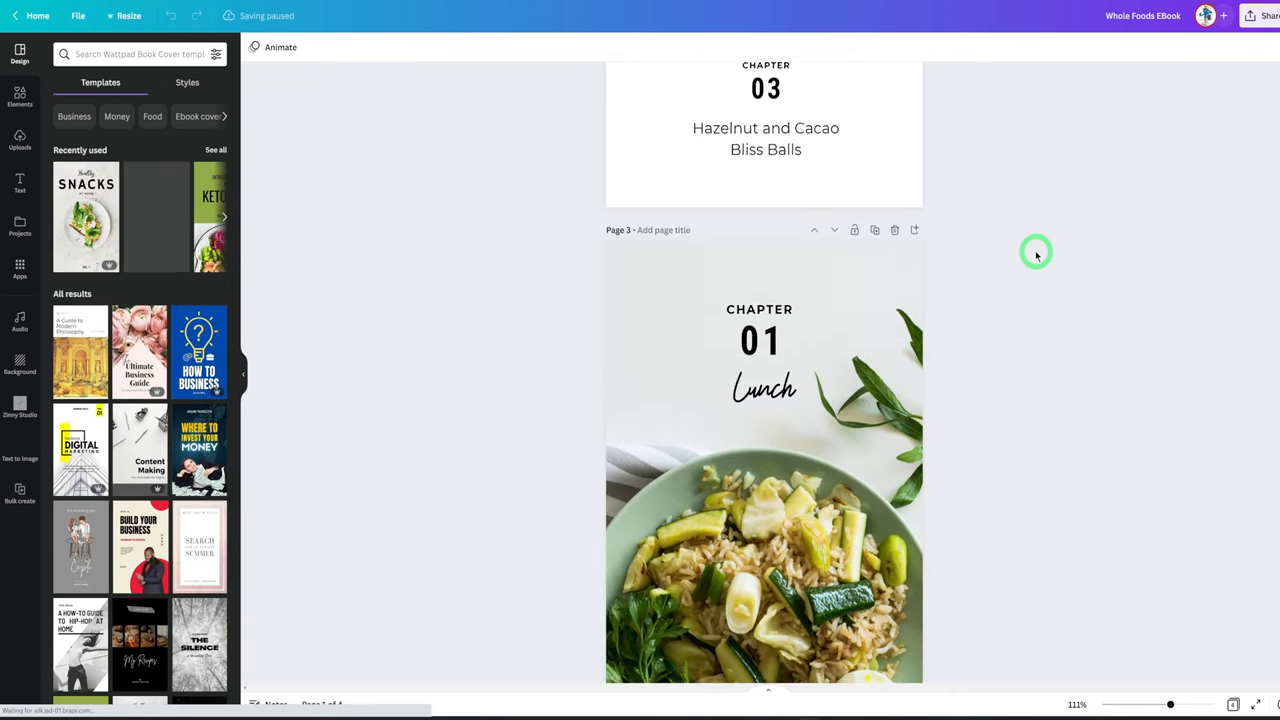
pyautogui.scroll(-3, 1035, 250)
pyautogui.scroll(-3, 1035, 250)
pyautogui.scroll(-1, 1035, 250)
pyautogui.scroll(-2, 1035, 250)
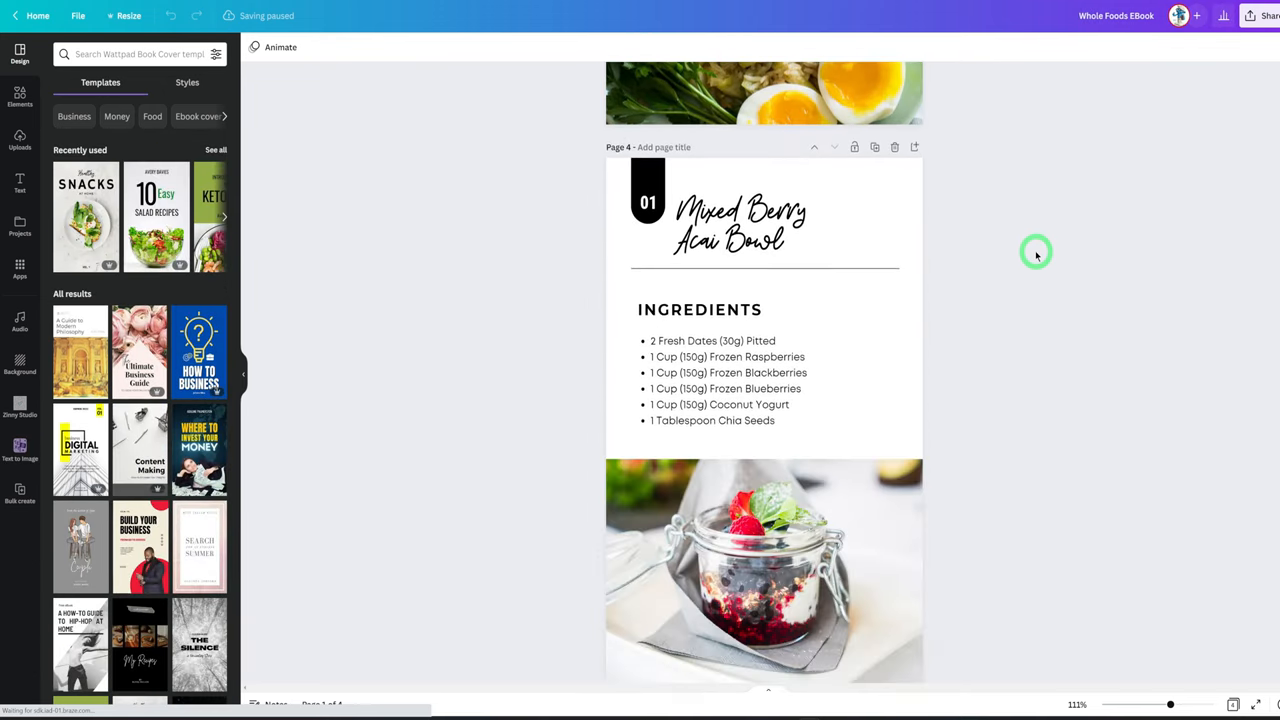
pyautogui.scroll(-1, 1035, 250)
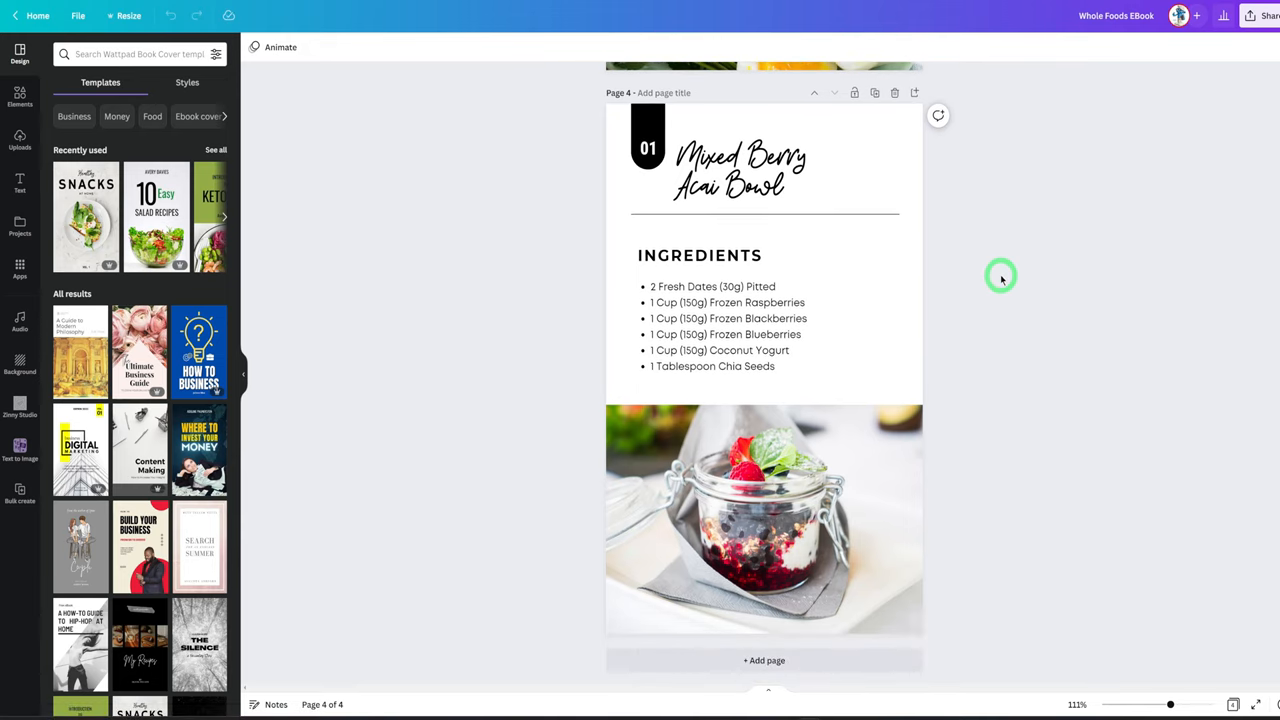
pyautogui.scroll(3, 1010, 275)
pyautogui.scroll(4, 1010, 275)
pyautogui.scroll(5, 1012, 277)
pyautogui.scroll(3, 1012, 277)
pyautogui.scroll(2, 1012, 277)
pyautogui.scroll(3, 1012, 277)
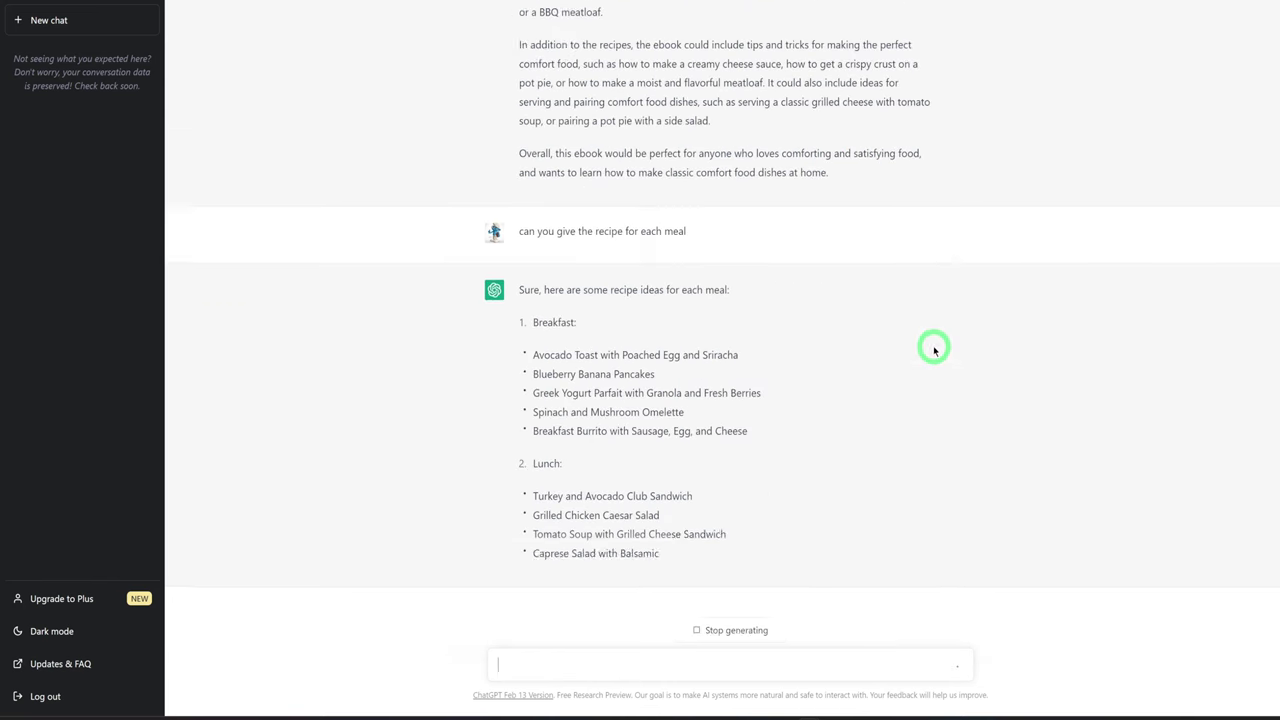
pyautogui.scroll(3, 935, 348)
pyautogui.scroll(2, 935, 348)
pyautogui.scroll(2, 935, 348)
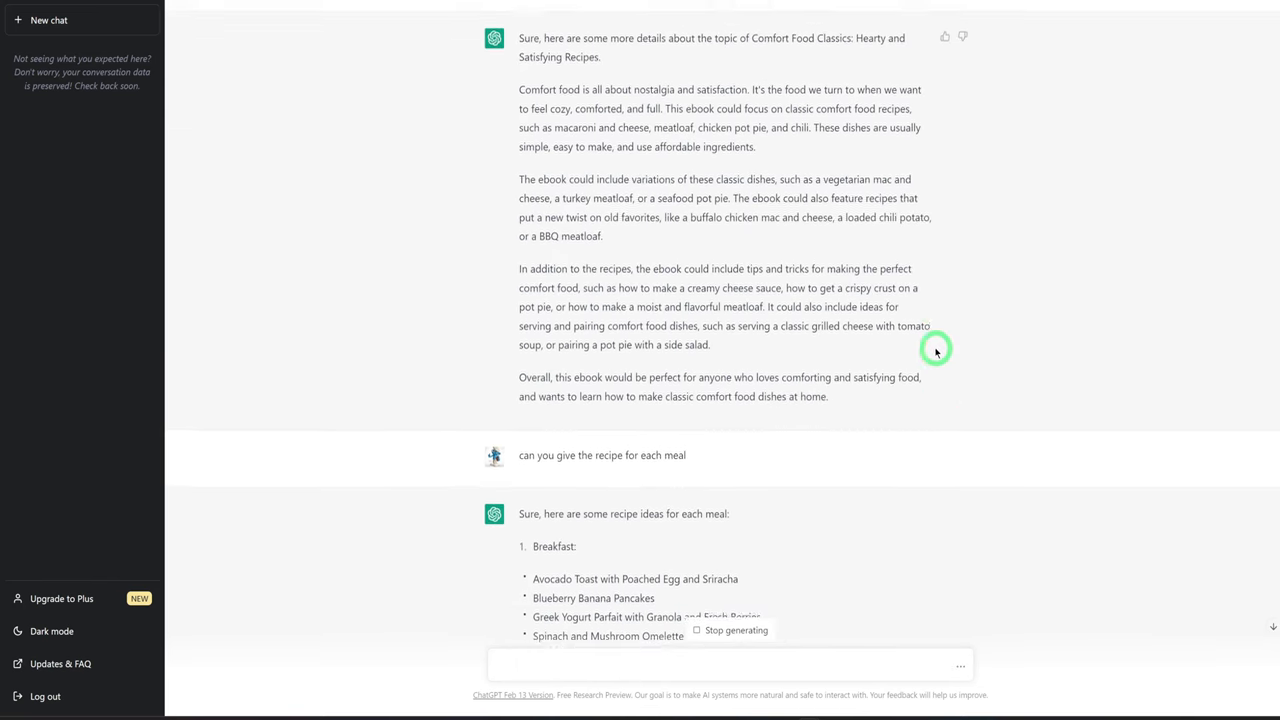
pyautogui.scroll(4, 935, 348)
pyautogui.scroll(3, 797, 277)
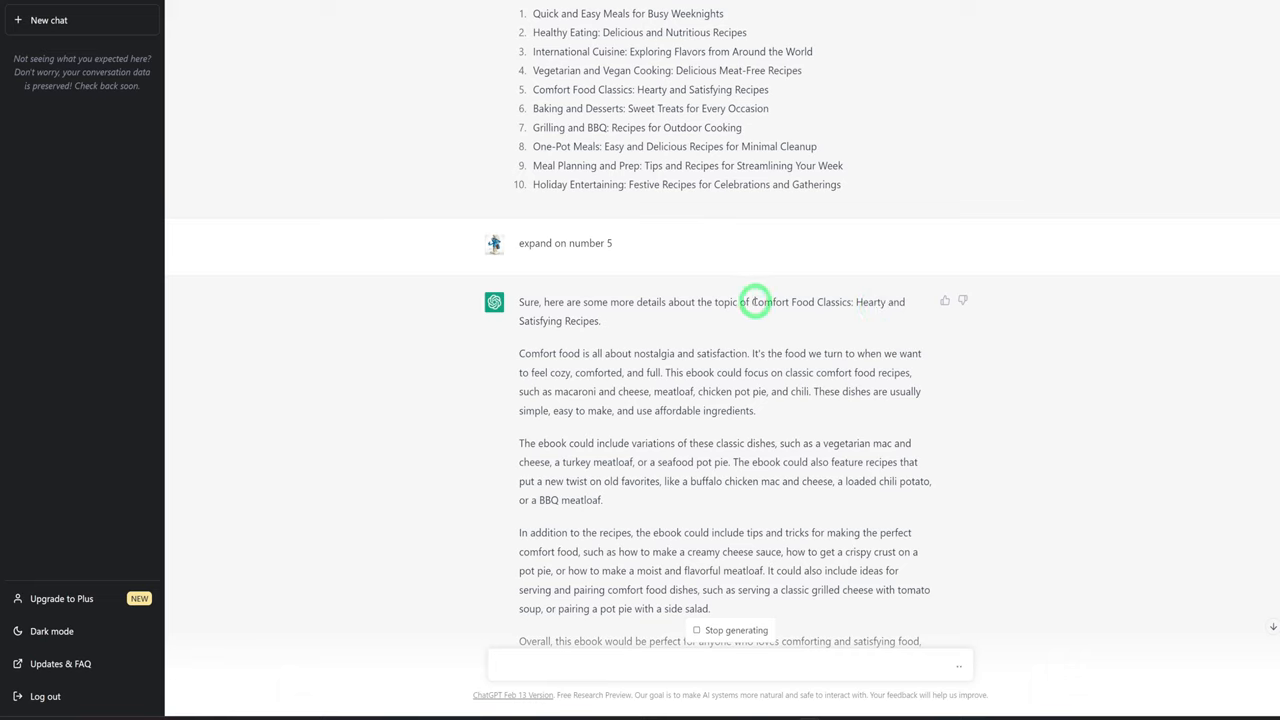
# Select and copy the 'Comfort Food Classics: Hearty and Satisfying Recipes' title in ChatGPT
pyautogui.moveTo(752, 301); pyautogui.dragTo(600, 321)
pyautogui.rightClick(786, 316)
pyautogui.click(786, 316)
pyautogui.scroll(-8, 709, 371)
pyautogui.scroll(-5, 708, 447)
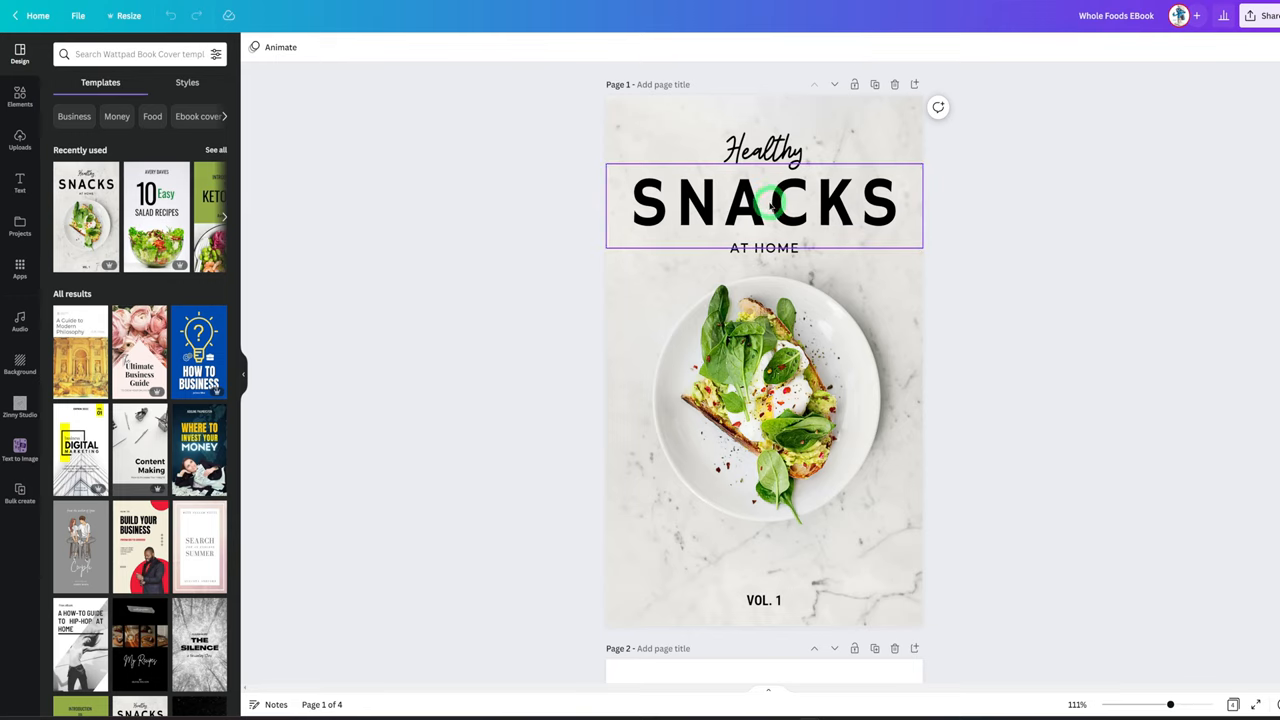
# Replace SNACKS with CLASSICS and Healthy with Comfort Food on the cover, nudging the heading box
pyautogui.doubleClick(770, 204)
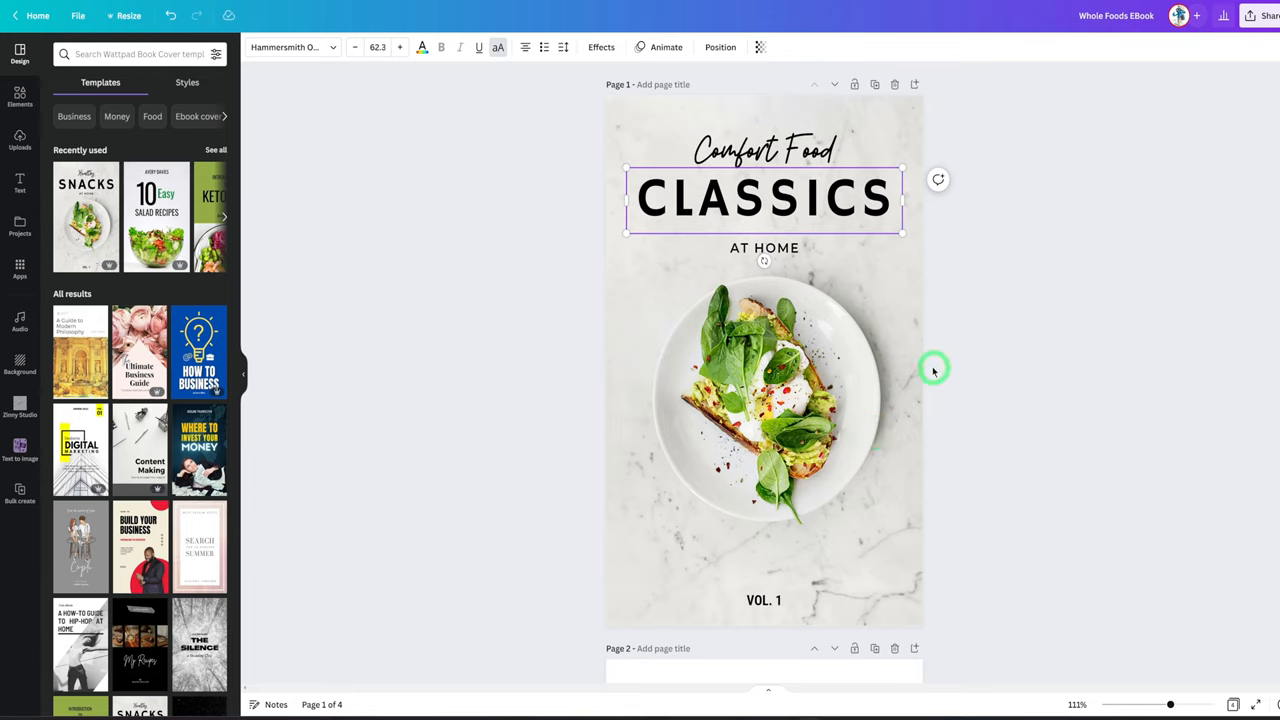
pyautogui.moveTo(868, 236); pyautogui.dragTo(871, 239)
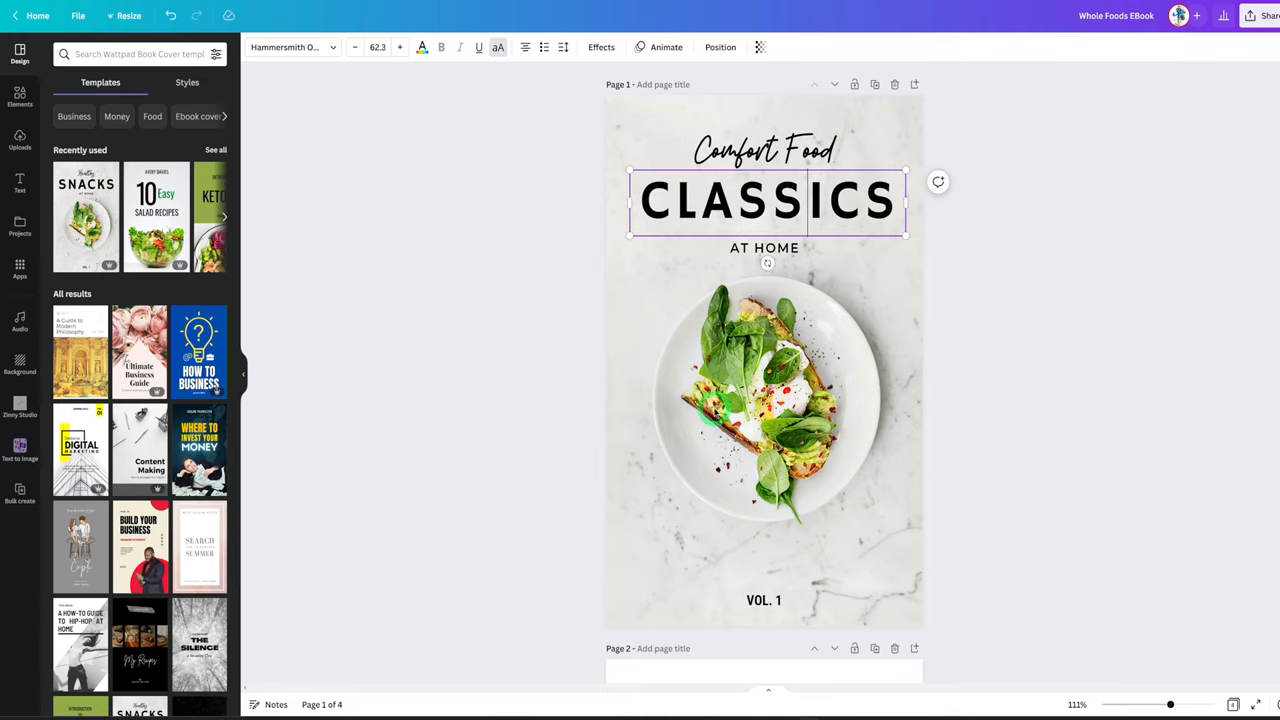
pyautogui.scroll(-5, 800, 430)
pyautogui.scroll(-3, 800, 430)
pyautogui.scroll(-2, 800, 430)
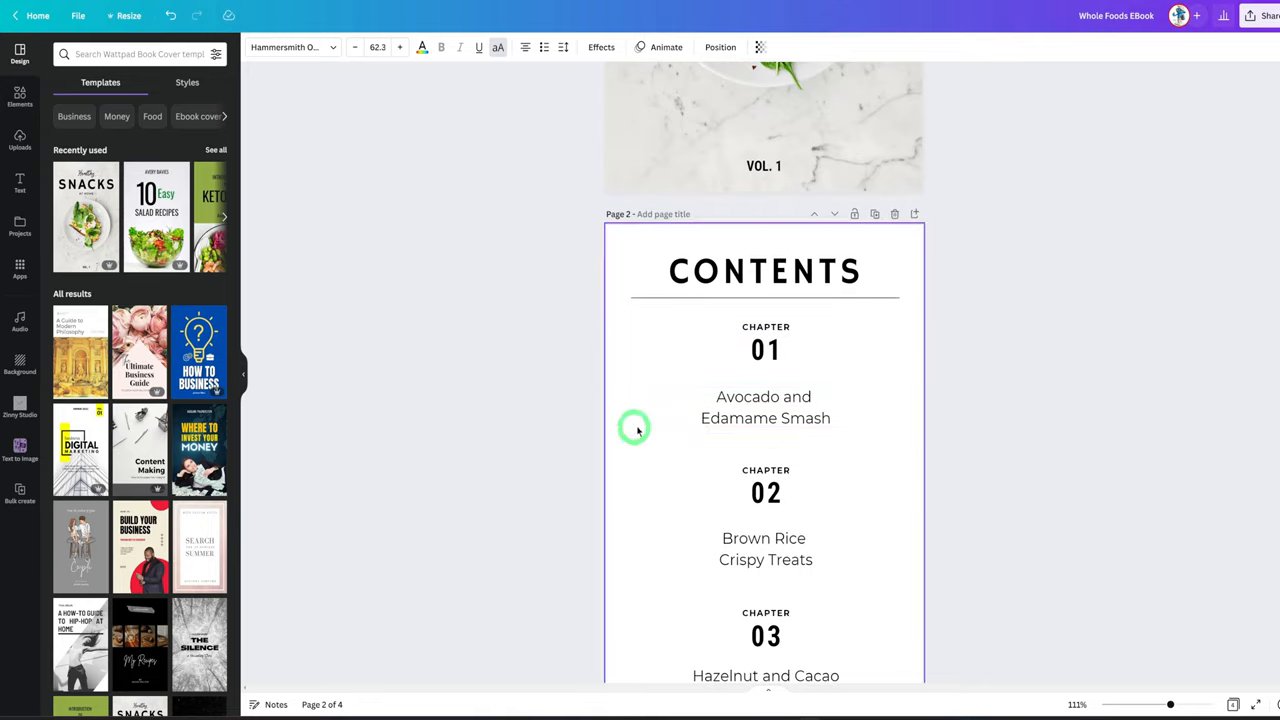
pyautogui.scroll(-1, 818, 437)
pyautogui.scroll(-4, 818, 437)
pyautogui.scroll(-2, 818, 437)
pyautogui.scroll(-3, 818, 437)
pyautogui.scroll(-3, 775, 524)
pyautogui.scroll(-2, 775, 524)
pyautogui.scroll(-4, 775, 524)
pyautogui.scroll(-2, 775, 524)
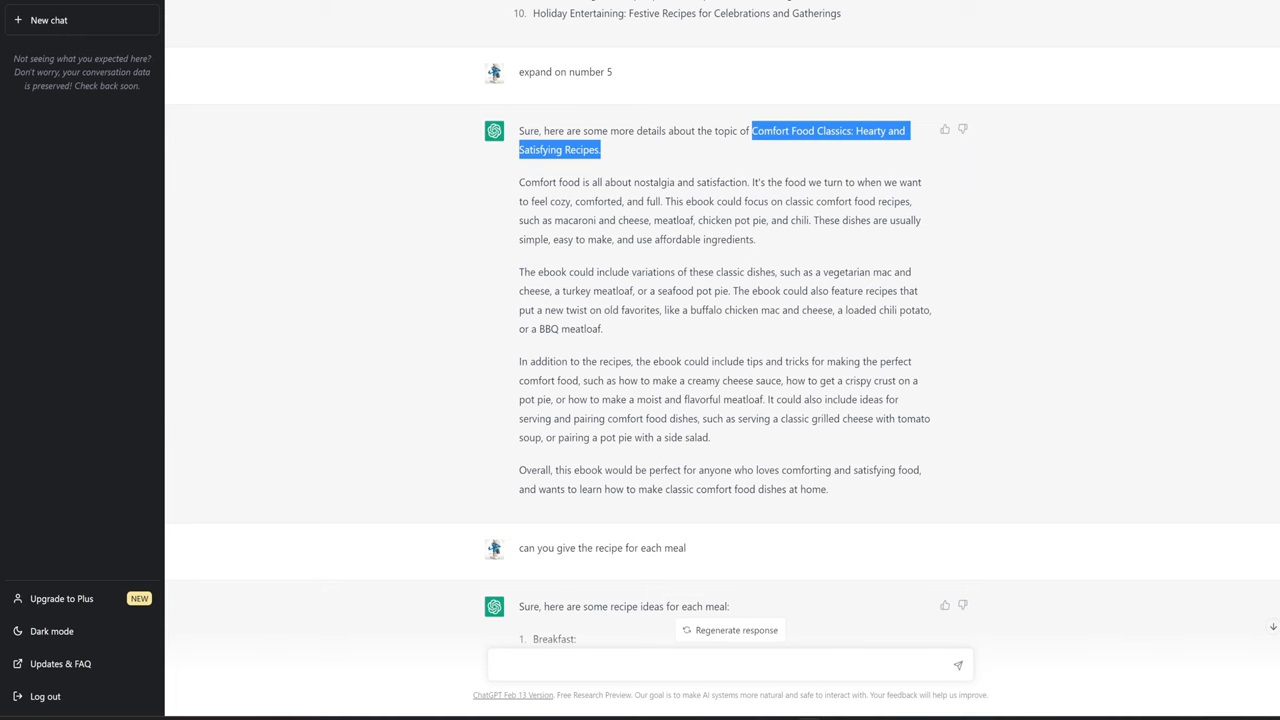
pyautogui.scroll(-2, 564, 402)
pyautogui.scroll(-2, 564, 402)
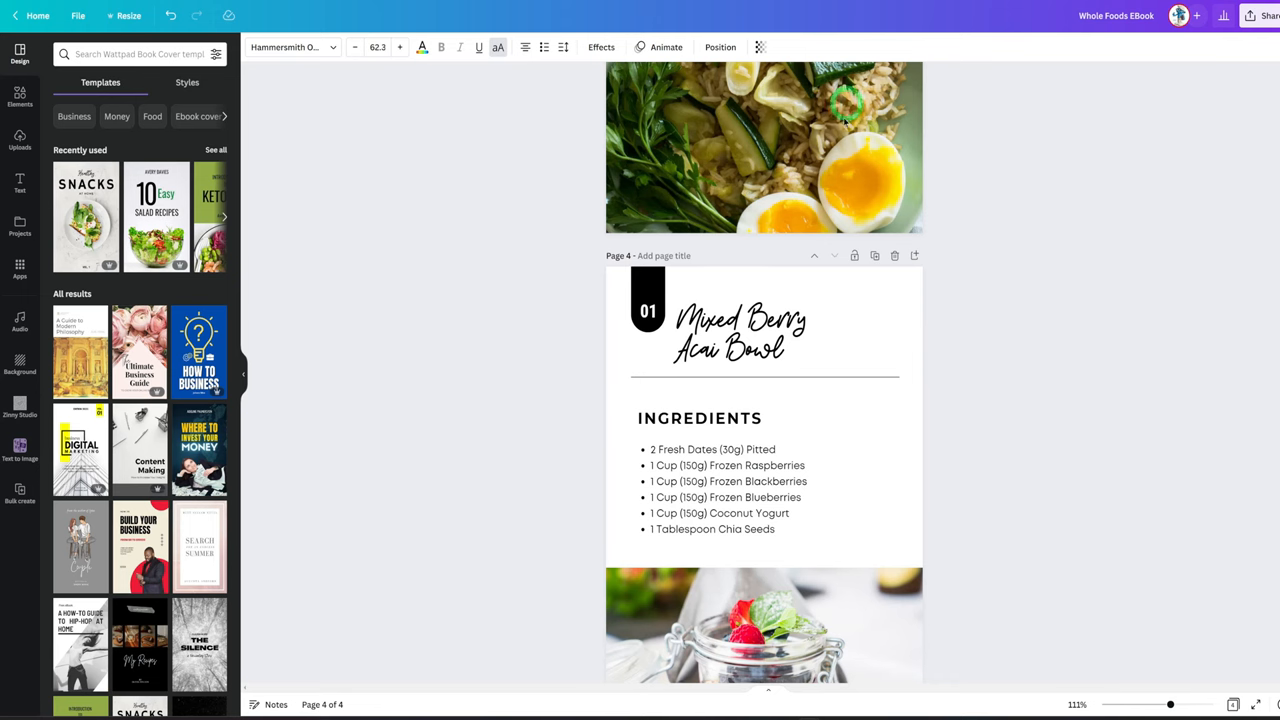
# Return to the Comfort Food Classics cover, briefly viewing Canva's sharing and download options
pyautogui.click(859, 493)
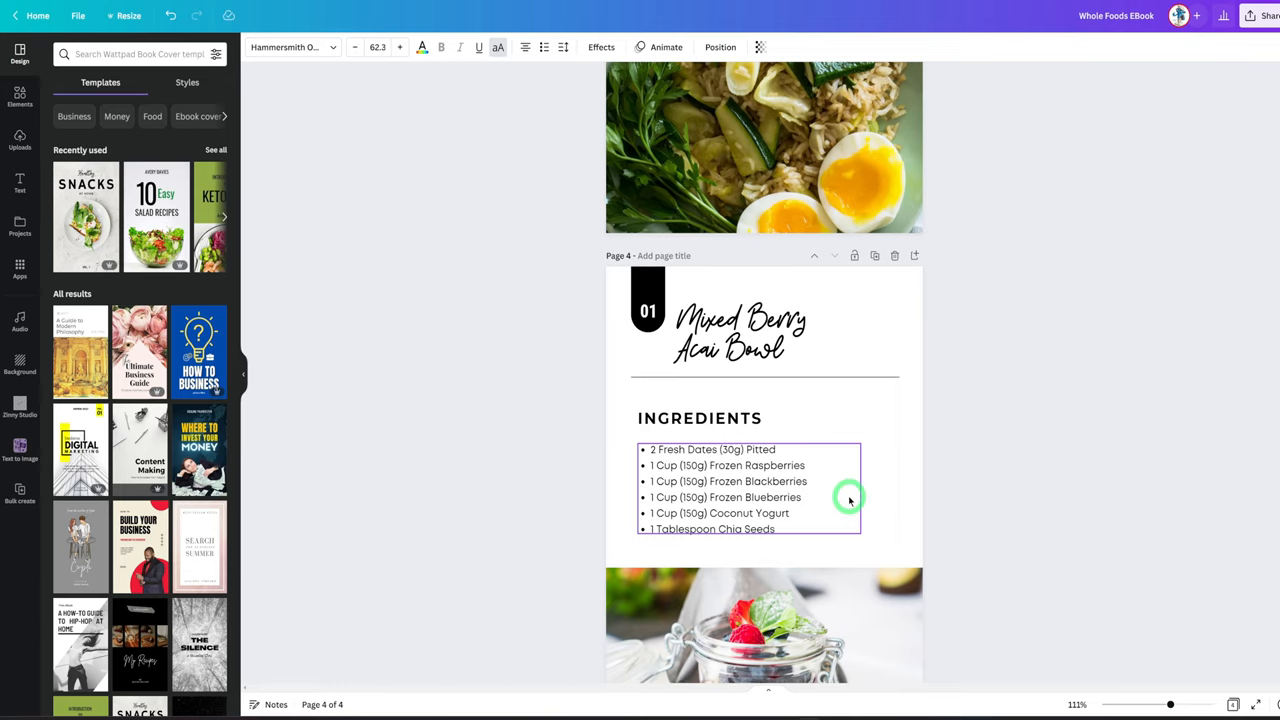
pyautogui.scroll(-3, 850, 498)
pyautogui.scroll(5, 850, 498)
pyautogui.scroll(10, 850, 498)
pyautogui.scroll(10, 850, 498)
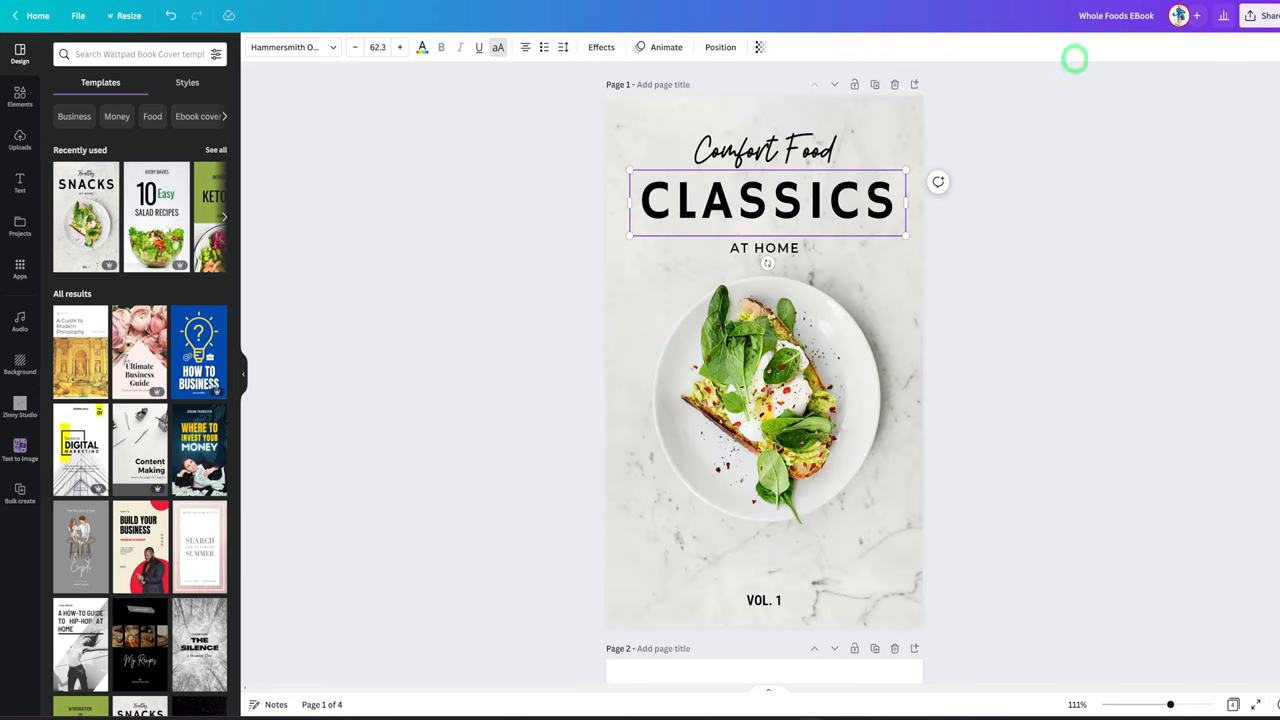
pyautogui.click(1262, 16)
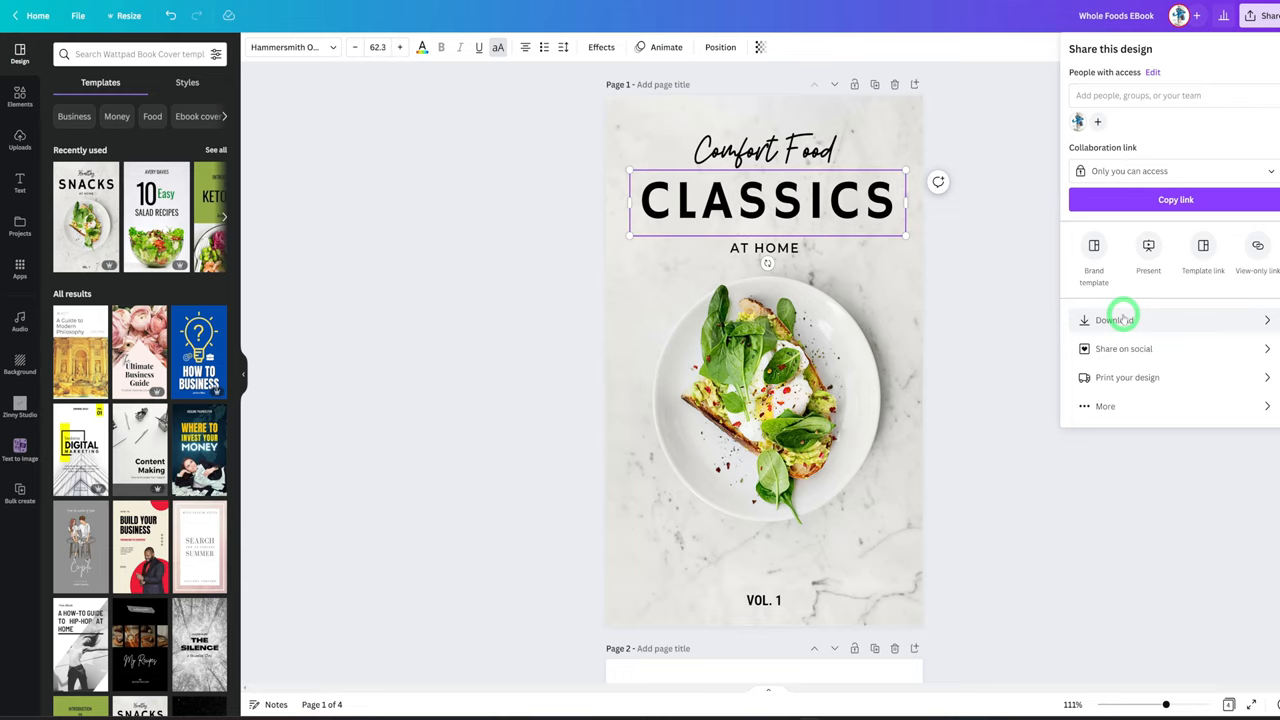
pyautogui.click(1017, 240)
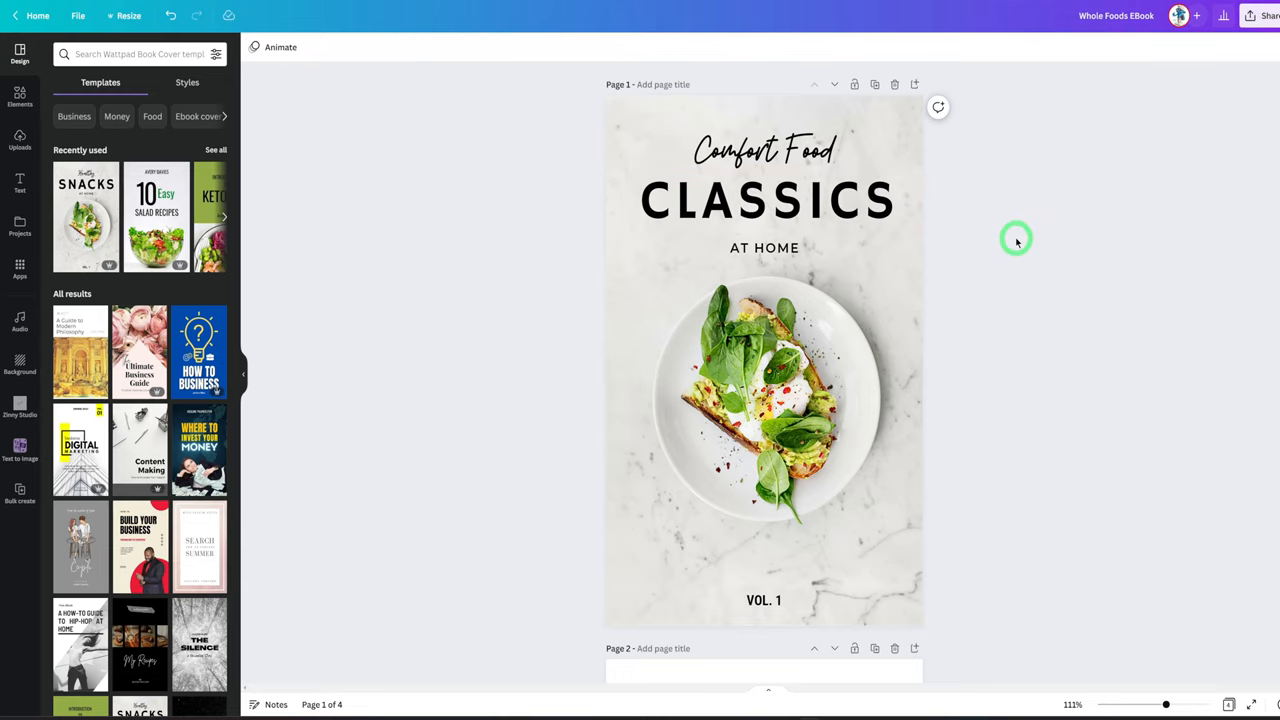